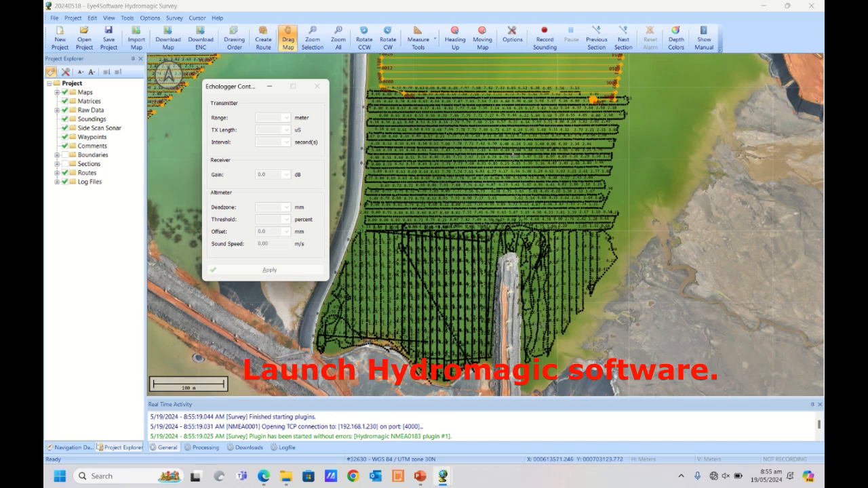
Minimize the Echologger control window to clear the map view.
left_click(270, 87)
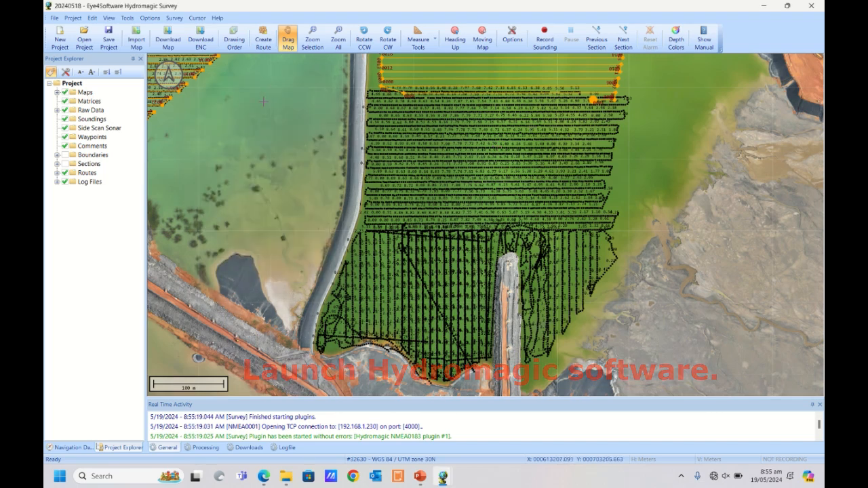
left_click(93, 111)
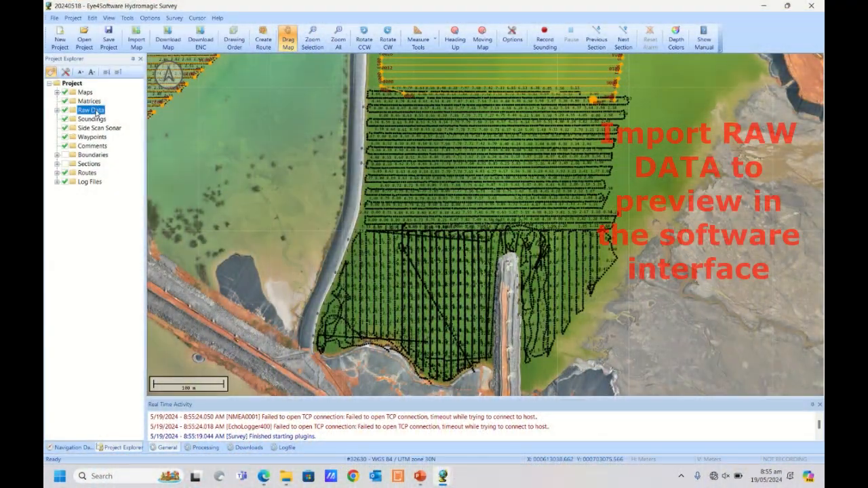
right_click(93, 110)
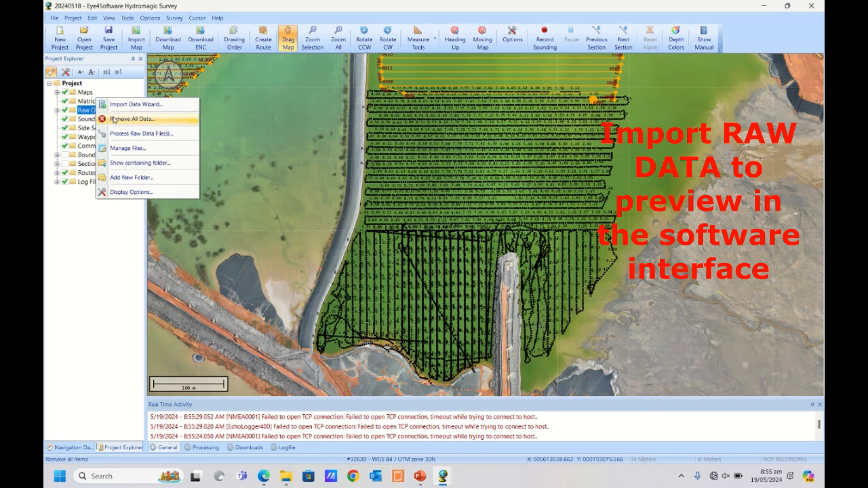
left_click(179, 107)
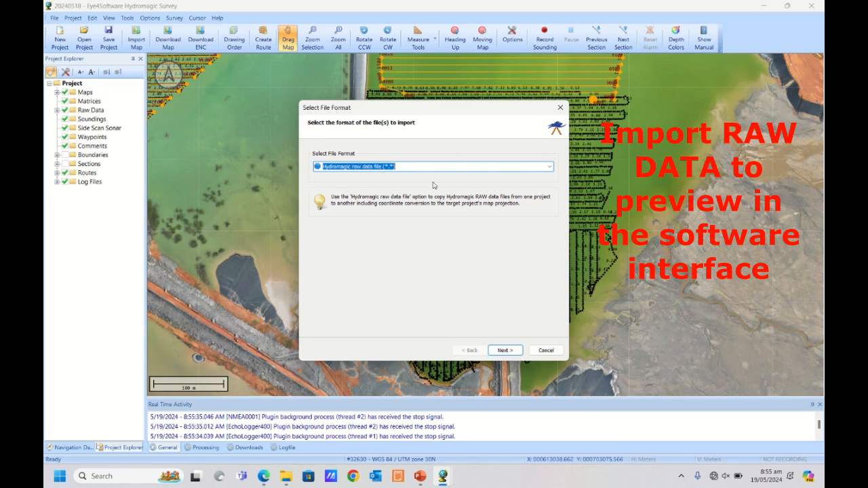
left_click(513, 351)
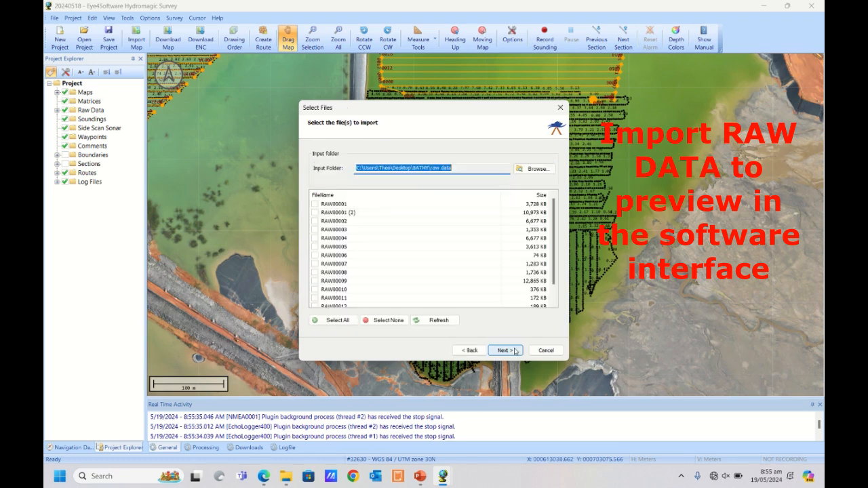
left_click(543, 169)
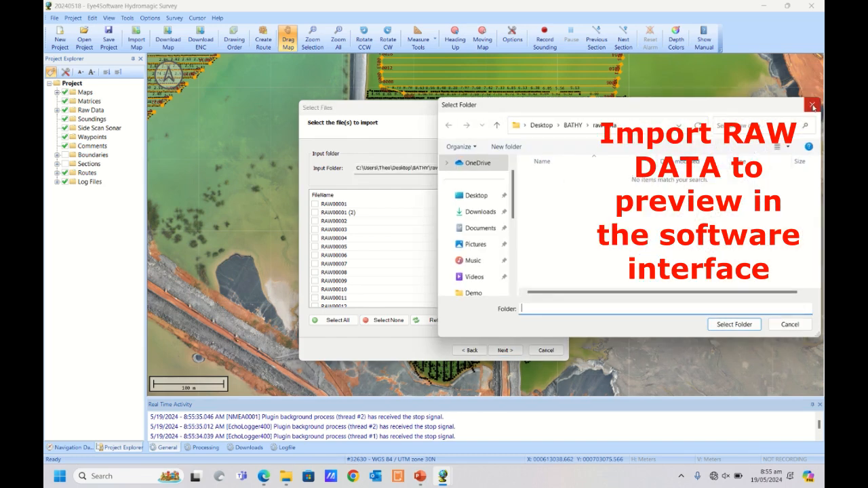
left_click(811, 105)
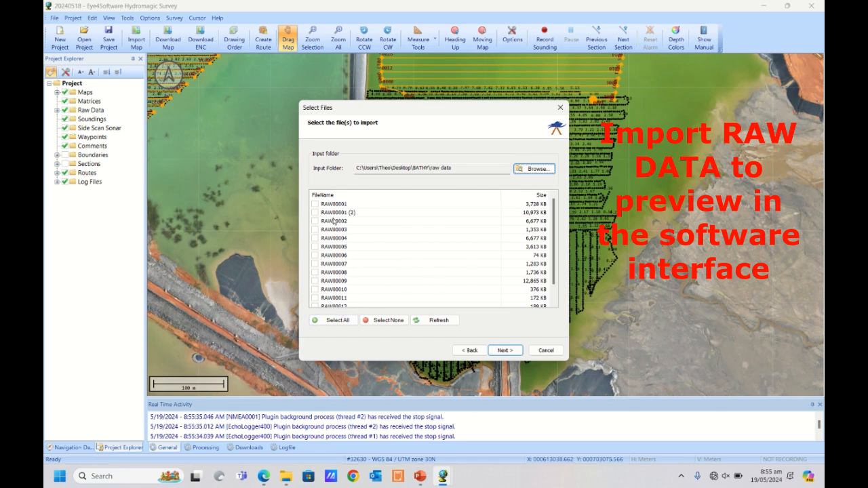
scroll(348, 292, "down", 1)
left_click(339, 319)
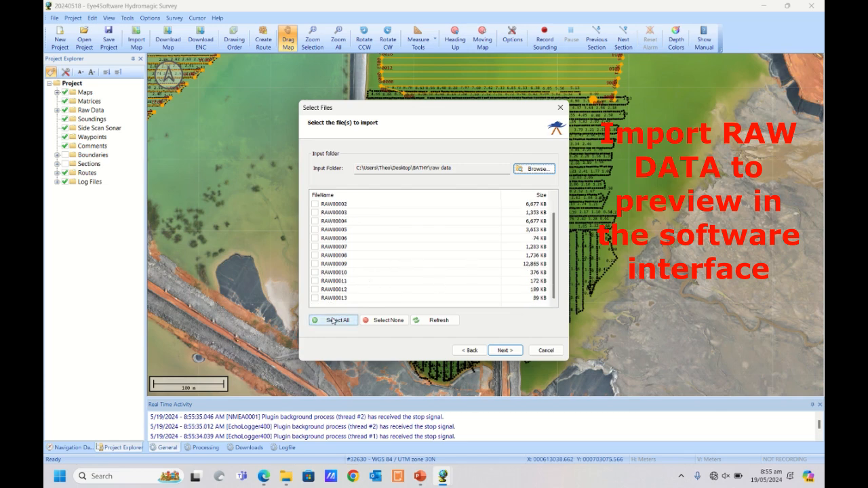
left_click(542, 351)
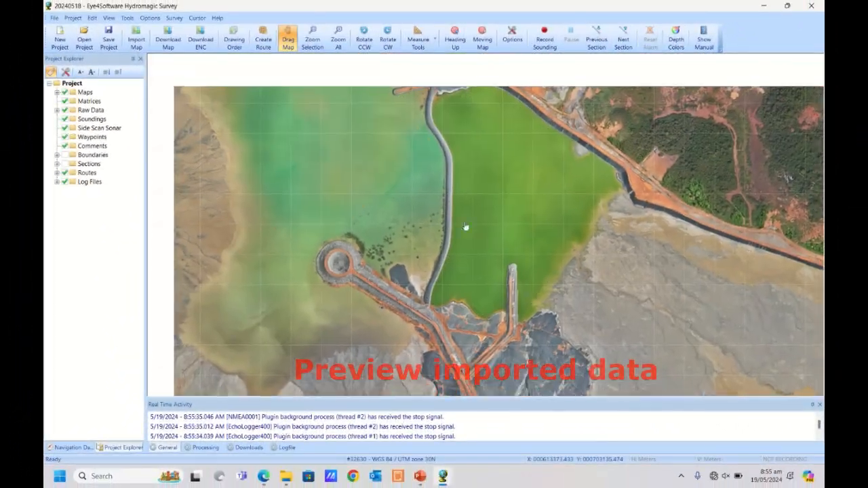
Start a new boundary at the pond's southwest corner and trace it north along the water-side edge of the road embankment.
left_click_drag(465, 226, 469, 232)
scroll(461, 222, "up", 1)
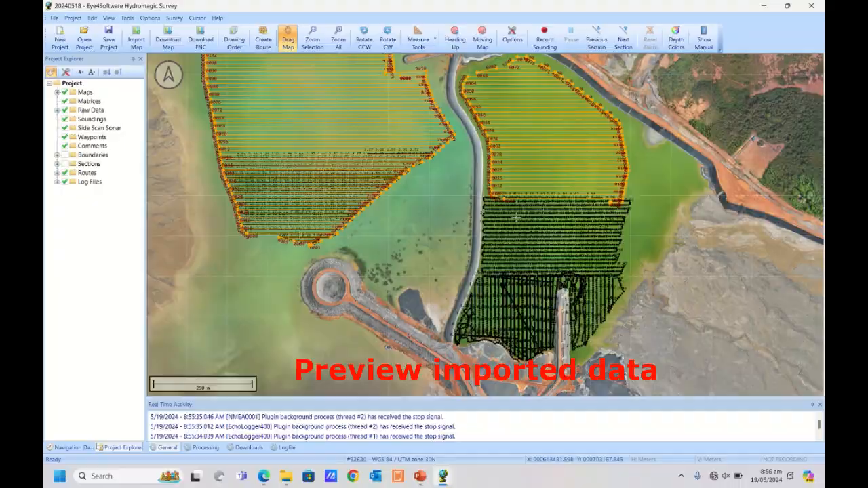
left_click_drag(515, 217, 546, 237)
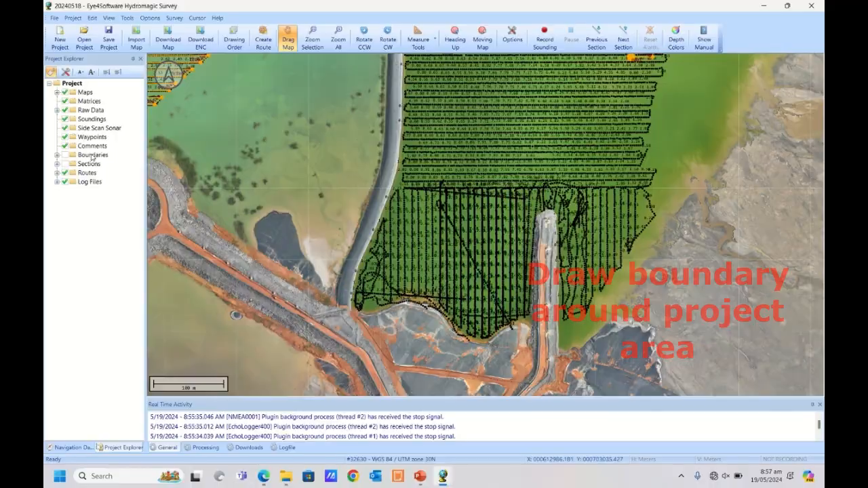
left_click(89, 155)
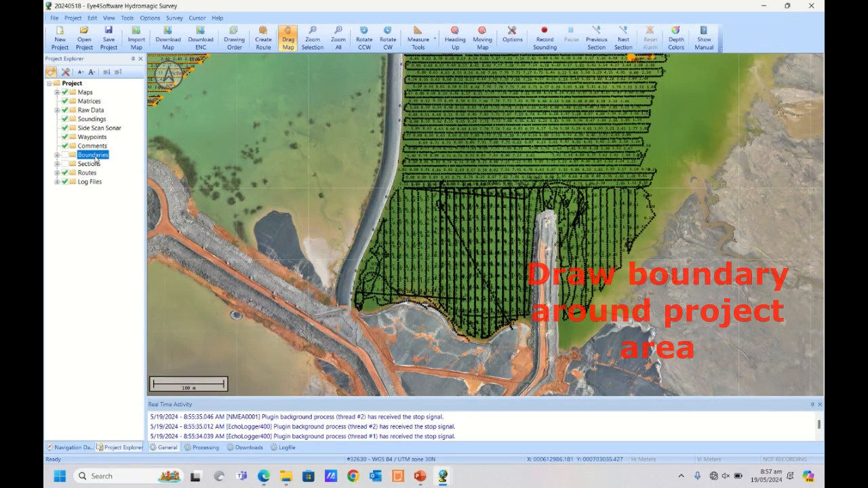
right_click(88, 154)
left_click(128, 164)
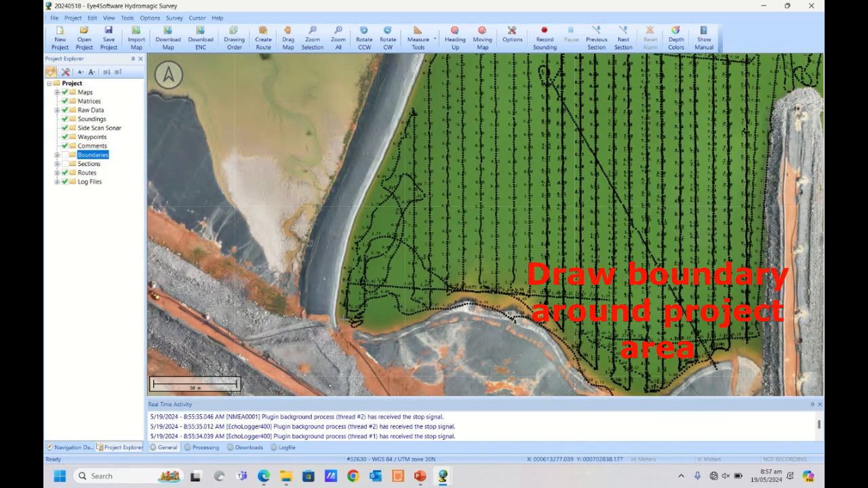
left_click(334, 316)
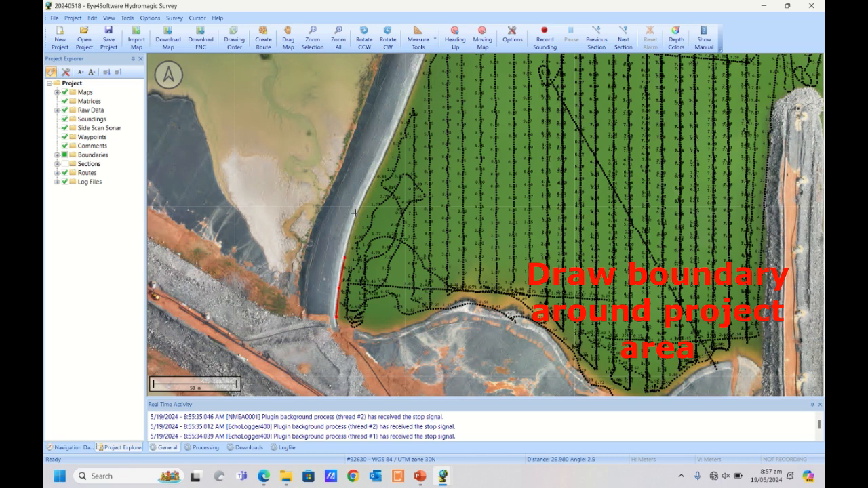
left_click(344, 258)
left_click(370, 183)
left_click(387, 148)
left_click(413, 90)
Continue the boundary up the western embankment to the northernmost row of black soundings.
scroll(439, 105, "down", 1)
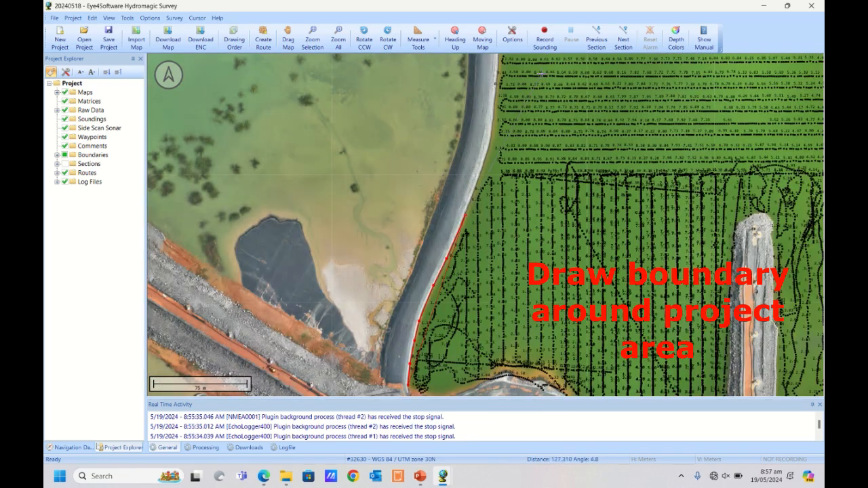
left_click(472, 187)
left_click(487, 153)
left_click(494, 95)
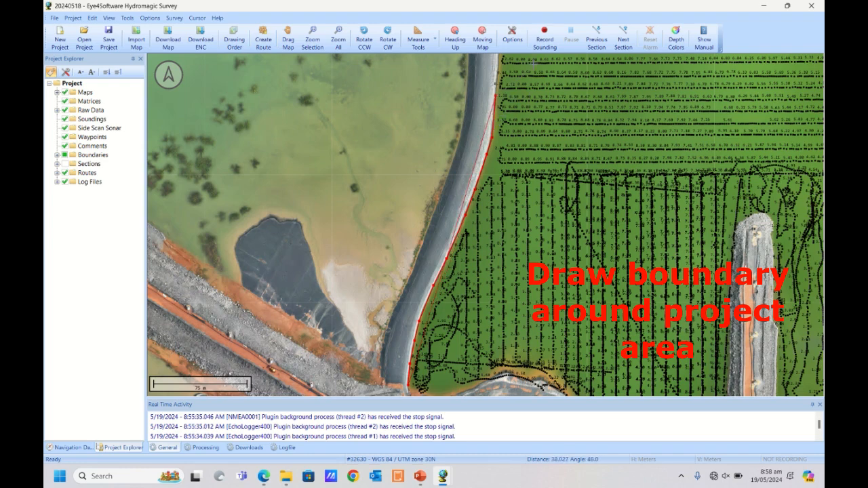
scroll(545, 53, "up", 1)
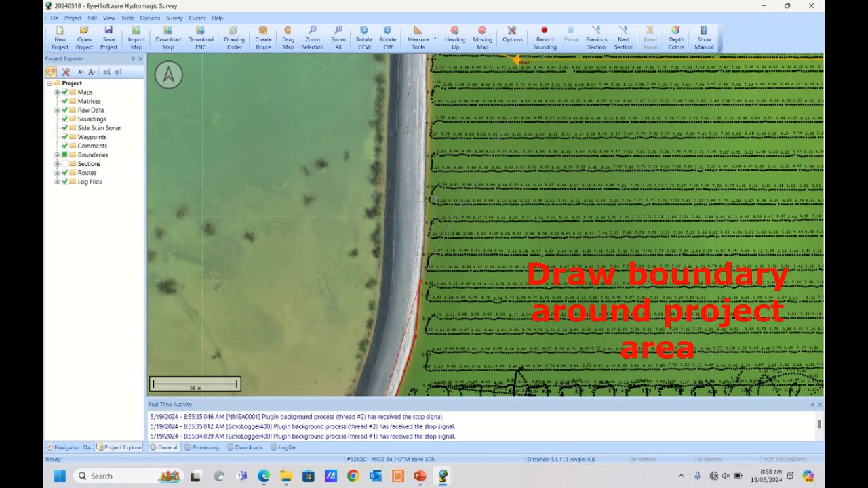
left_click(423, 206)
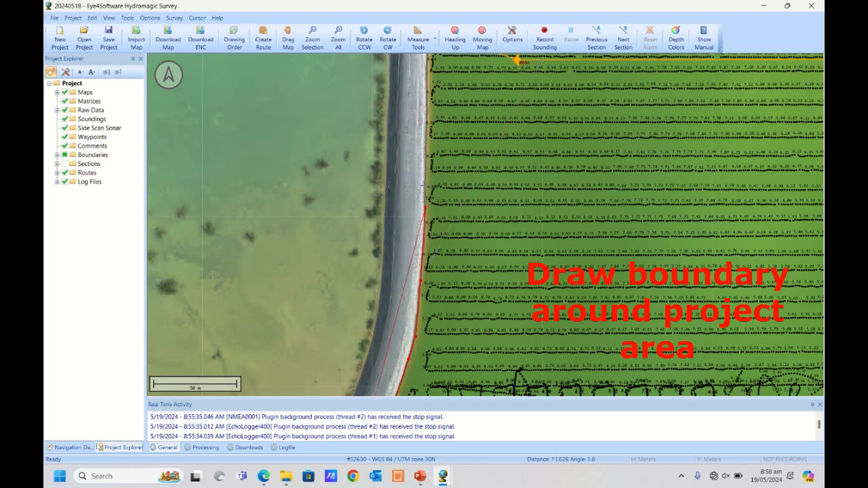
left_click(426, 131)
Run the boundary east across the top of the soundings, around the northeast corner and down their eastern ends.
scroll(528, 158, "down", 1)
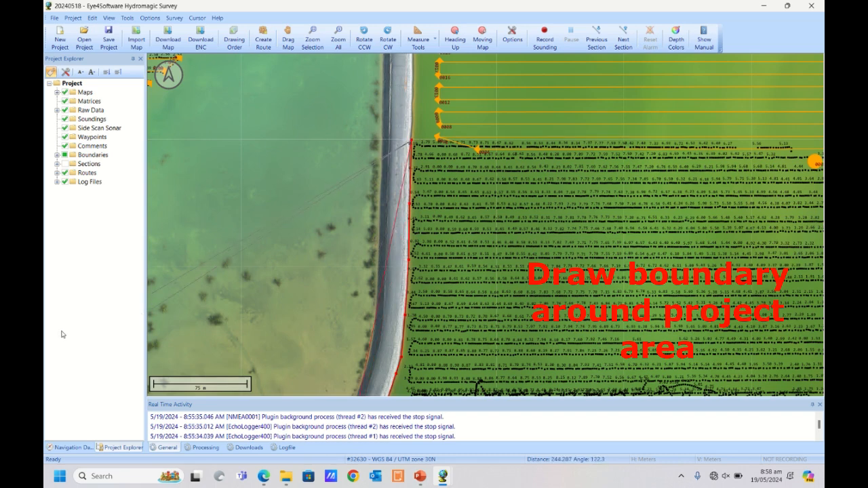
scroll(377, 178, "down", 1)
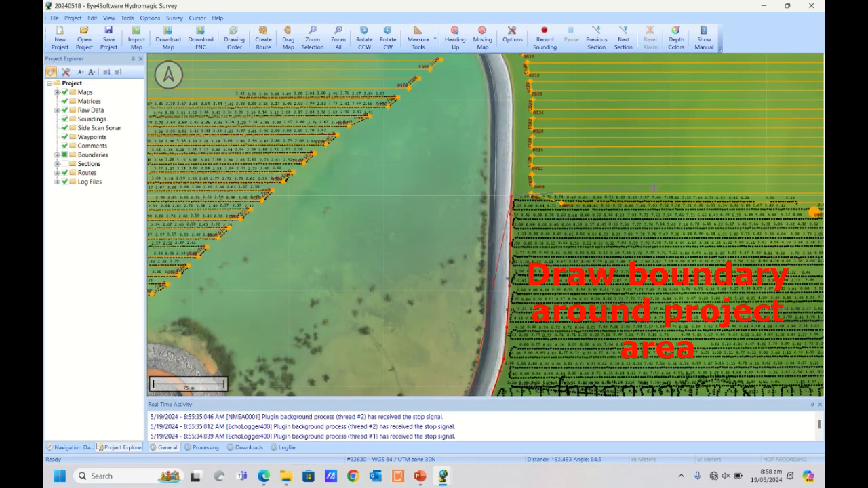
scroll(759, 177, "down", 1)
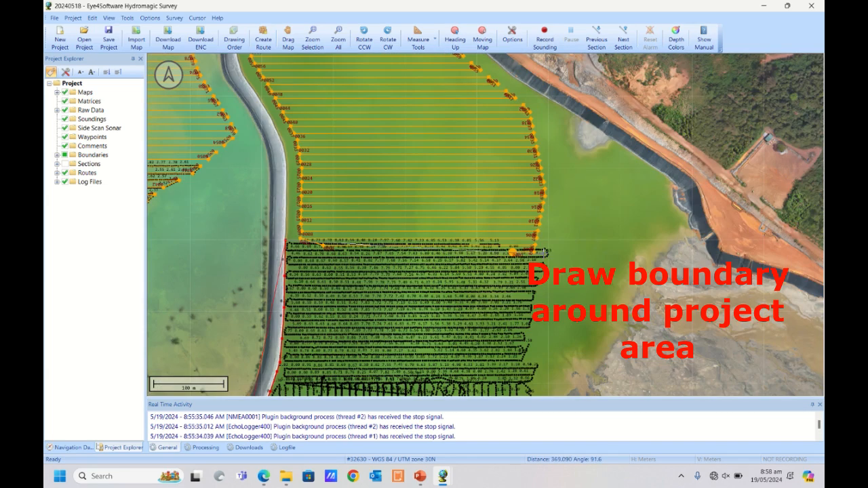
scroll(544, 252, "up", 1)
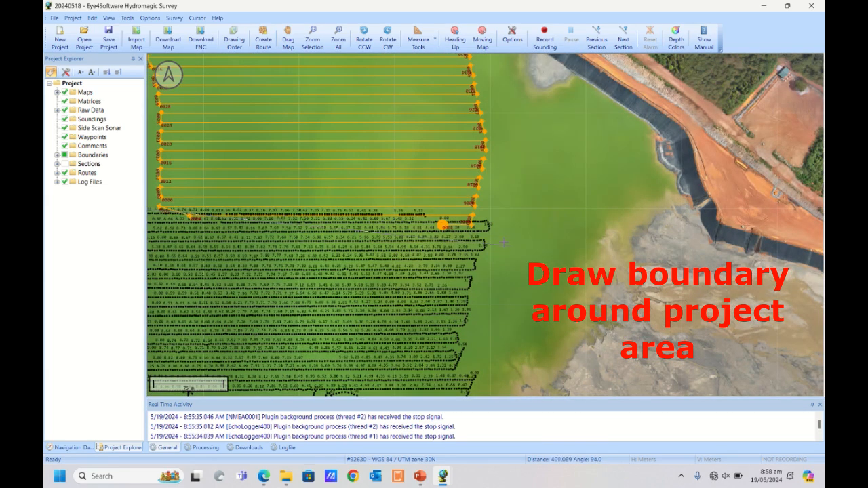
left_click(490, 211)
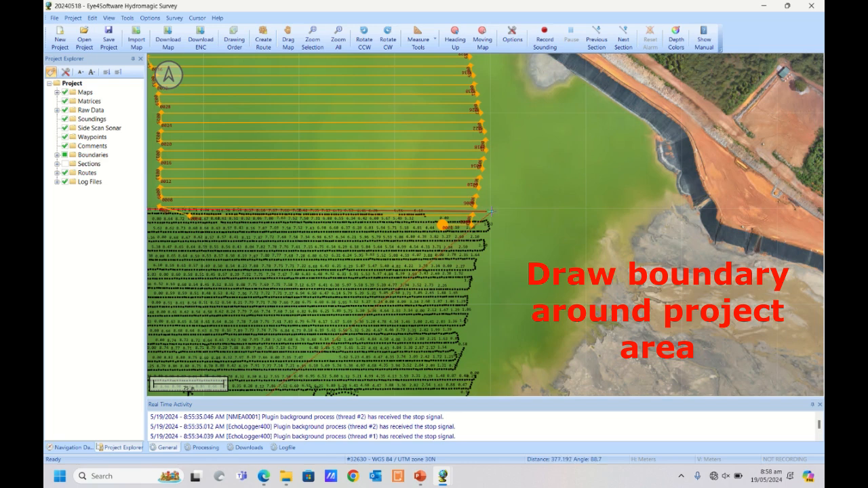
left_click(490, 246)
left_click(473, 356)
Extend the boundary down the southeast side of the soundings to their southern end east of the central jetty.
scroll(474, 355, "down", 1)
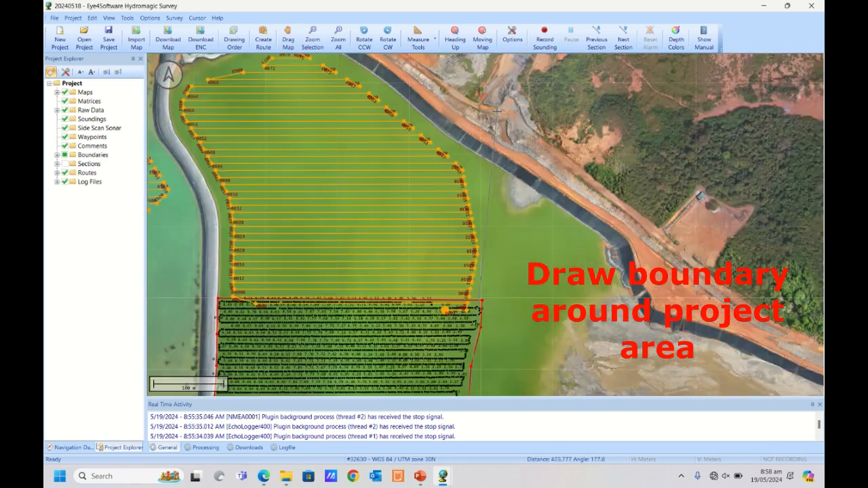
scroll(489, 353, "down", 1)
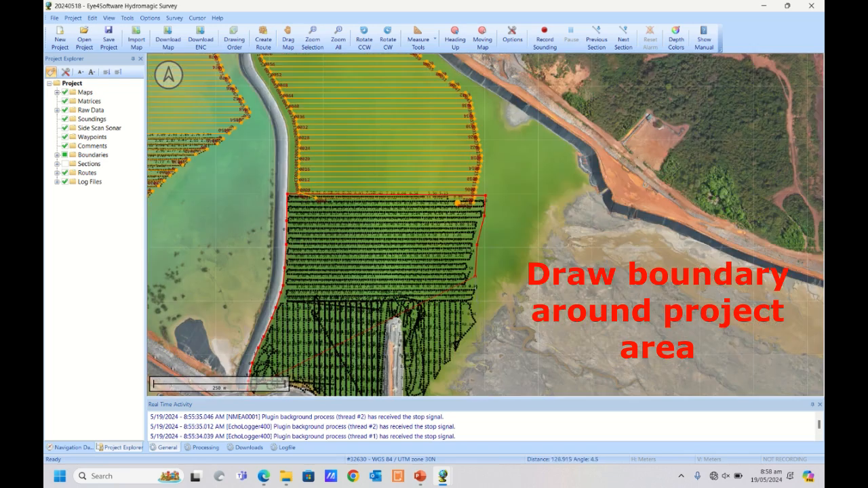
scroll(479, 313, "up", 1)
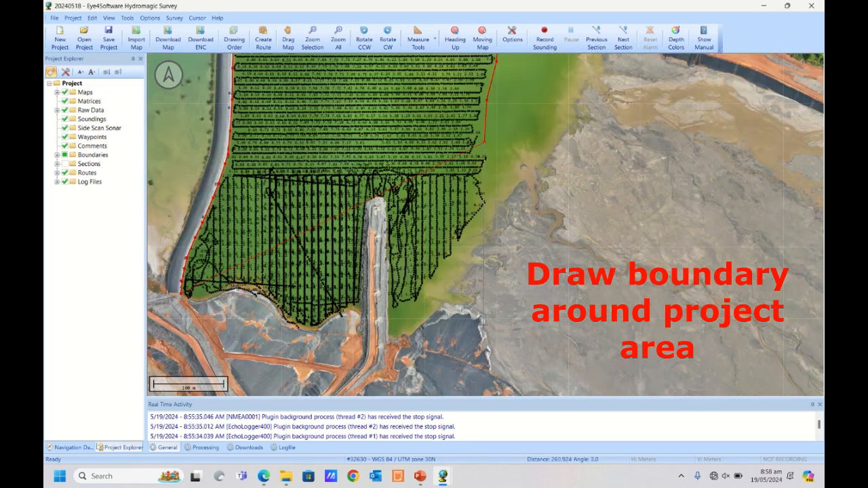
left_click(488, 156)
left_click(489, 204)
left_click(415, 306)
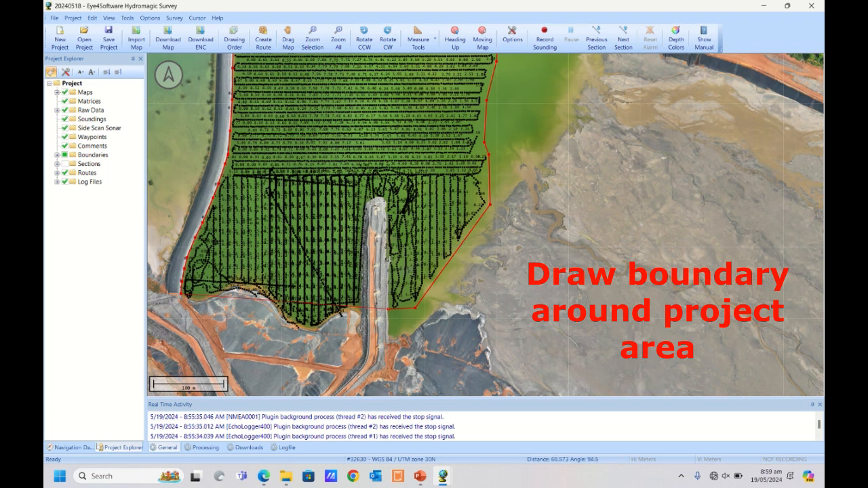
Trace the boundary up the east side of the central jetty to the corner of its northern tip.
left_click(387, 261)
scroll(385, 243, "up", 1)
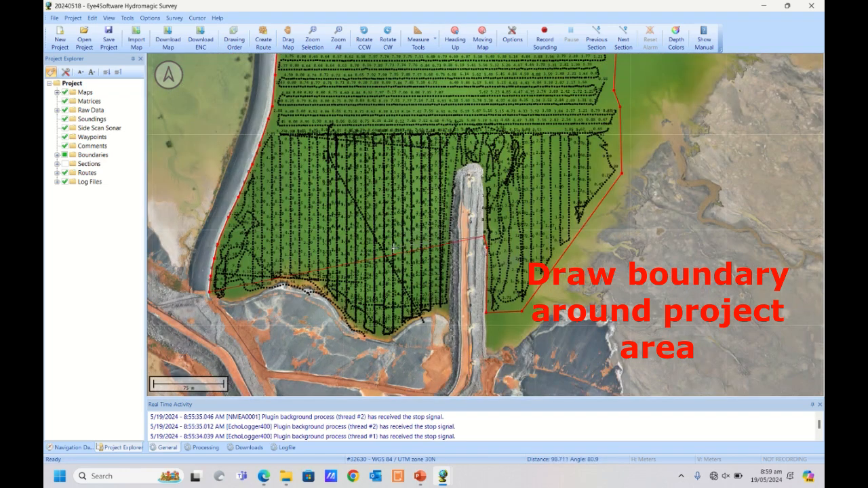
scroll(492, 242, "up", 1)
scroll(470, 225, "up", 1)
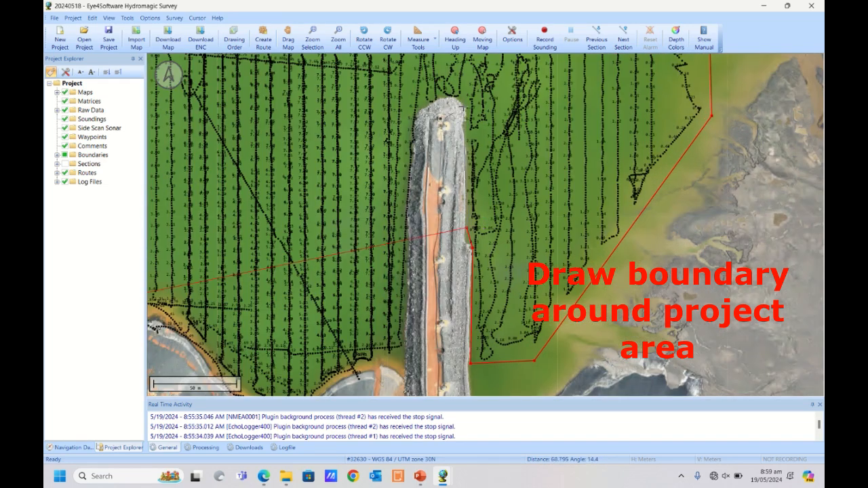
left_click(466, 228)
left_click(467, 109)
left_click(461, 100)
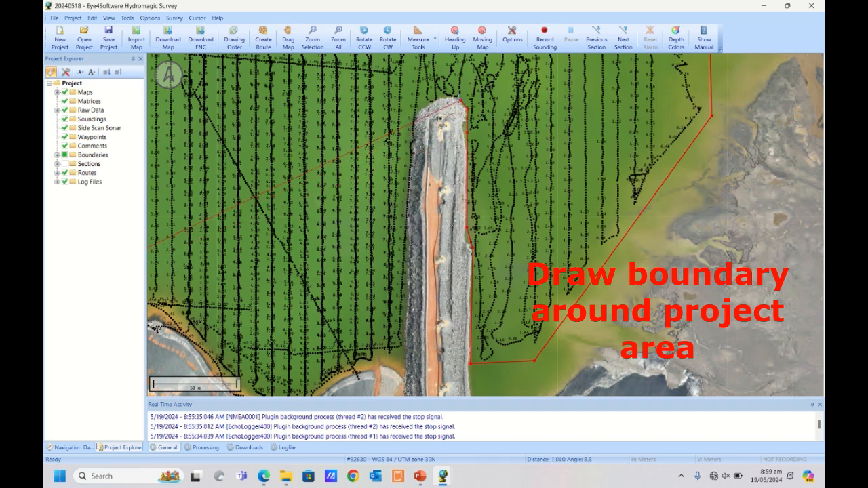
Take the boundary around the jetty's northern tip and down its west side to the southern shore.
left_click(452, 95)
left_click(435, 99)
left_click(415, 112)
left_click(412, 171)
left_click(408, 213)
left_click(408, 253)
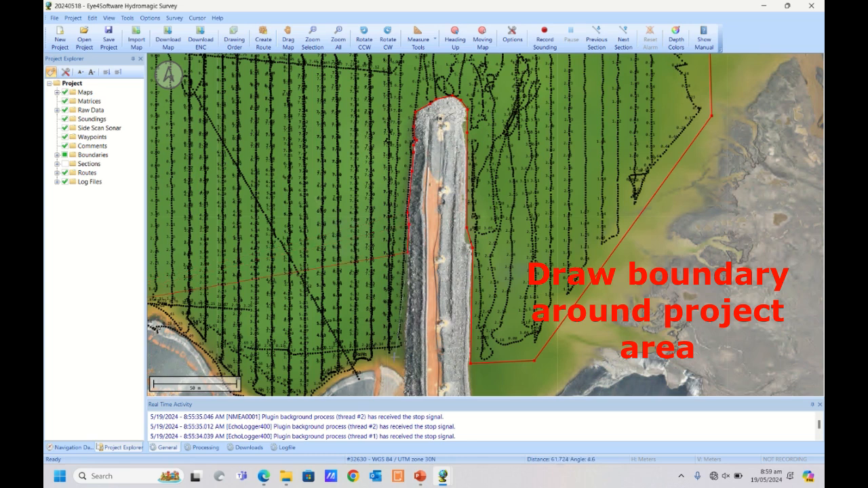
left_click(403, 363)
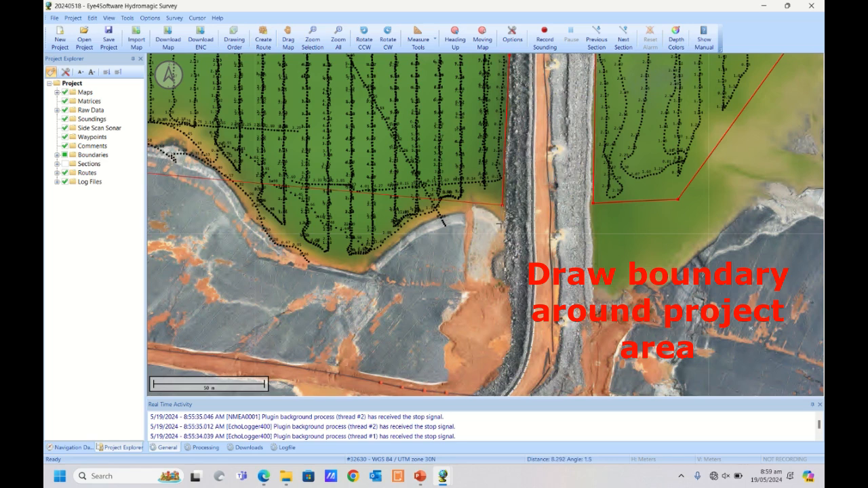
Continue the boundary from the jetty's western foot westward along the southern shore to the southernmost bend of the soundings.
left_click(503, 234)
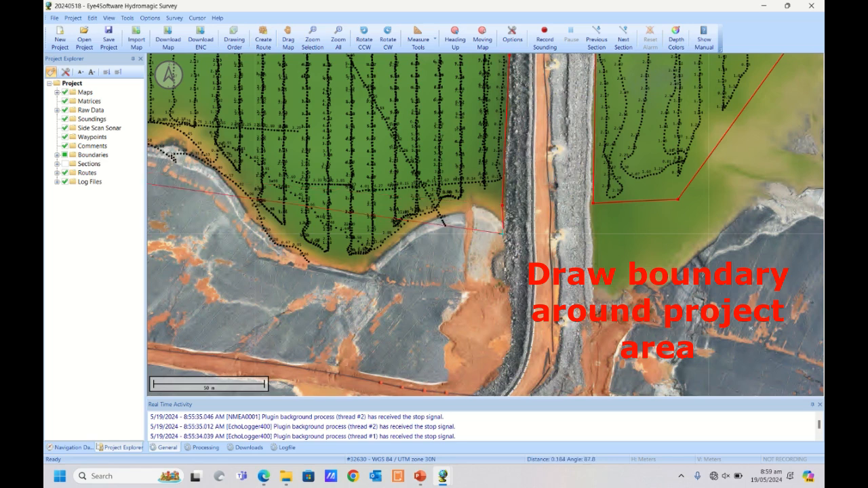
left_click(489, 222)
left_click(476, 220)
left_click(458, 222)
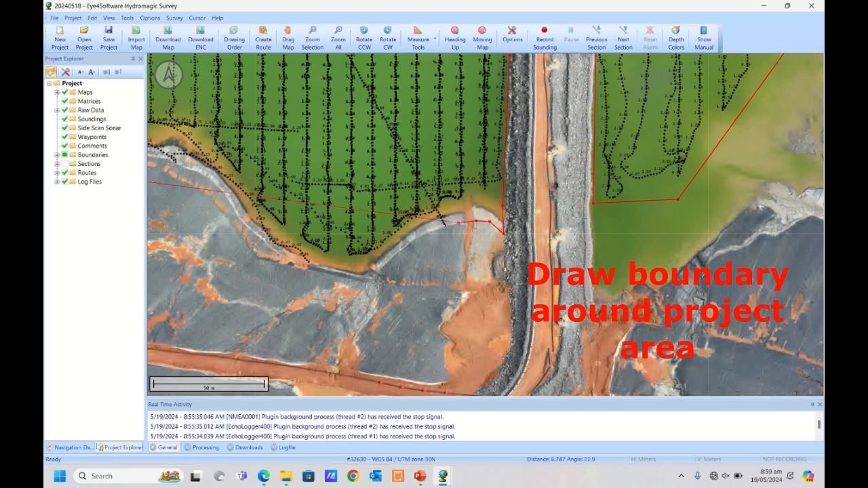
left_click(443, 227)
left_click(423, 233)
left_click(407, 245)
left_click(379, 263)
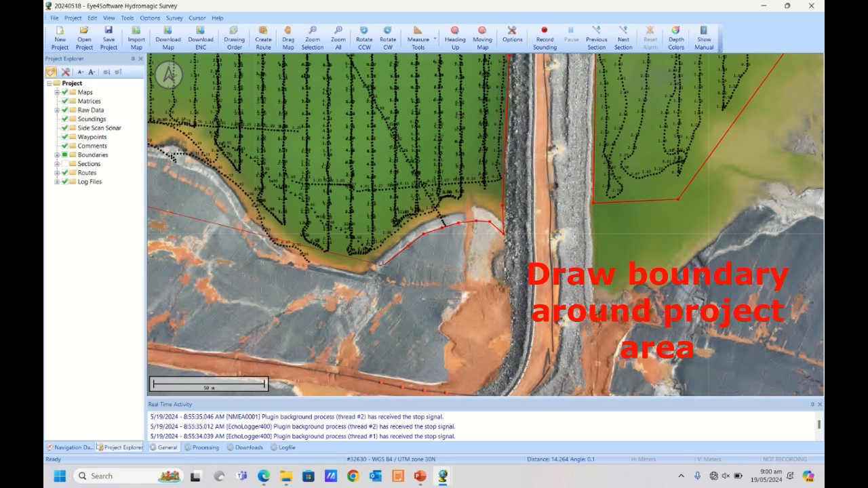
Trace the boundary around the southernmost bend and northwest up the curved shoreline outside the soundings.
left_click(369, 276)
left_click(306, 267)
left_click(277, 253)
left_click(252, 233)
left_click(237, 217)
left_click(229, 196)
left_click(210, 178)
left_click(183, 167)
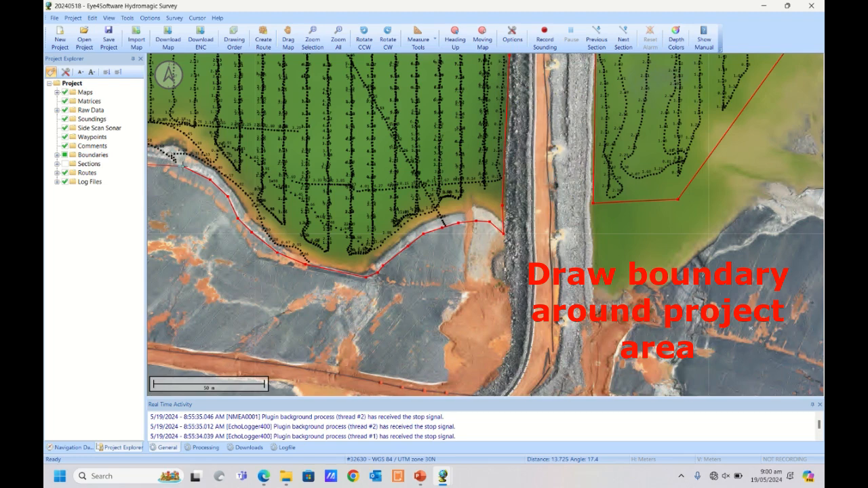
Follow the remaining southwest shore to the southwest corner and close the boundary at its starting point.
scroll(183, 167, "down", 1)
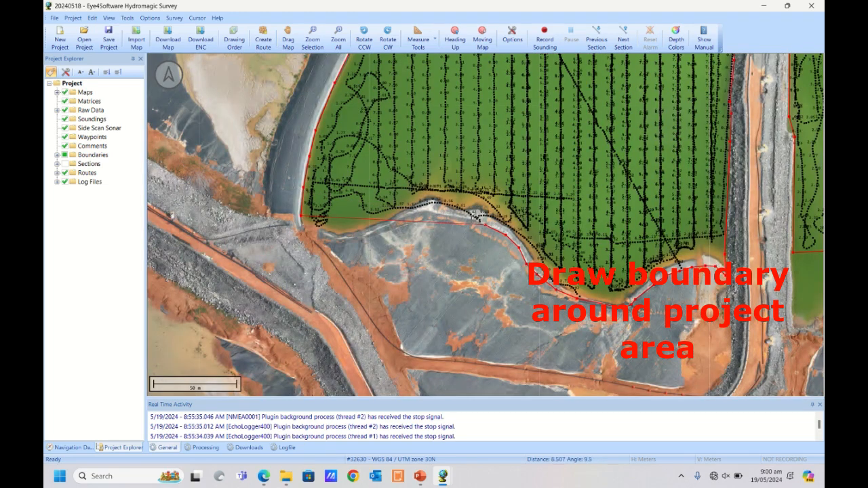
left_click(467, 219)
left_click(427, 211)
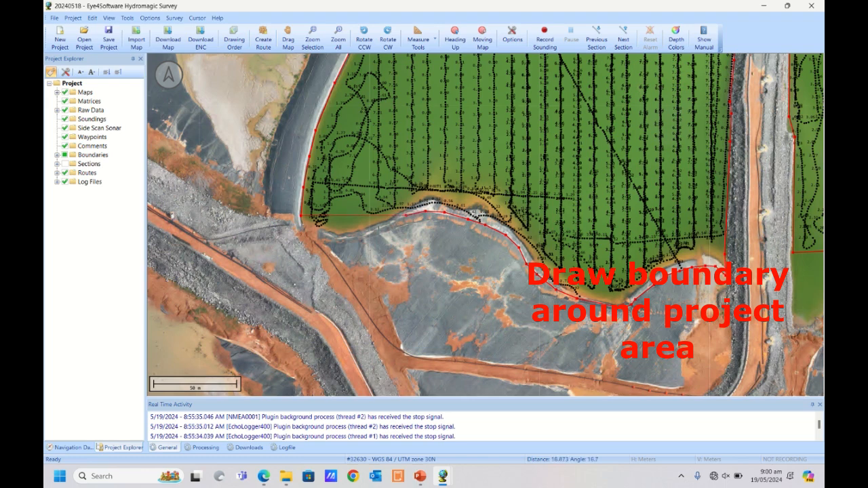
left_click(363, 232)
left_click(330, 238)
left_click(301, 216)
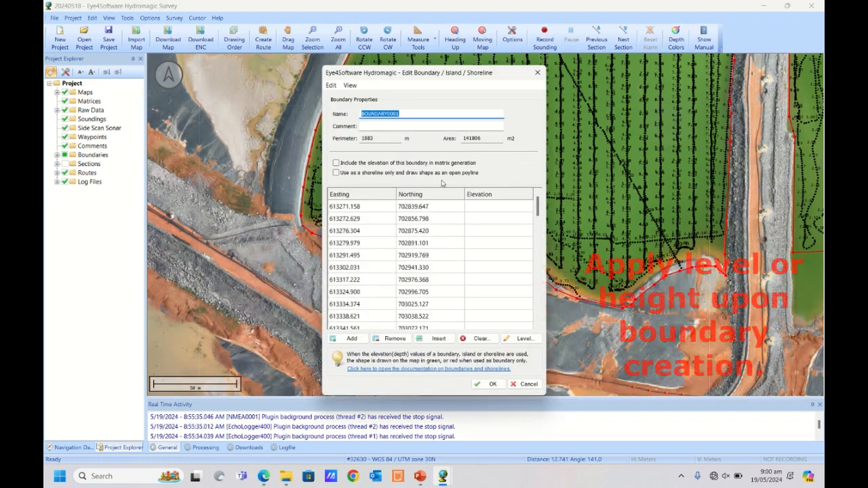
Apply a level of 183.019 m to all points of the new boundary and save it.
left_click(521, 338)
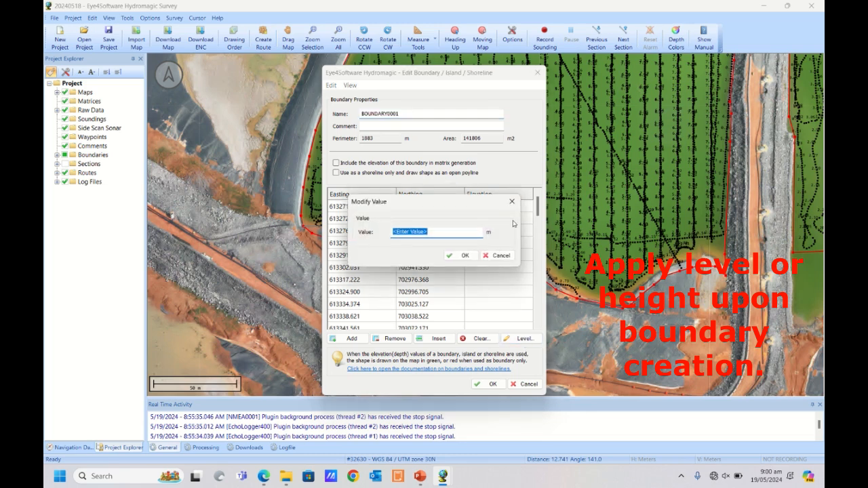
type("183.019")
left_click(464, 255)
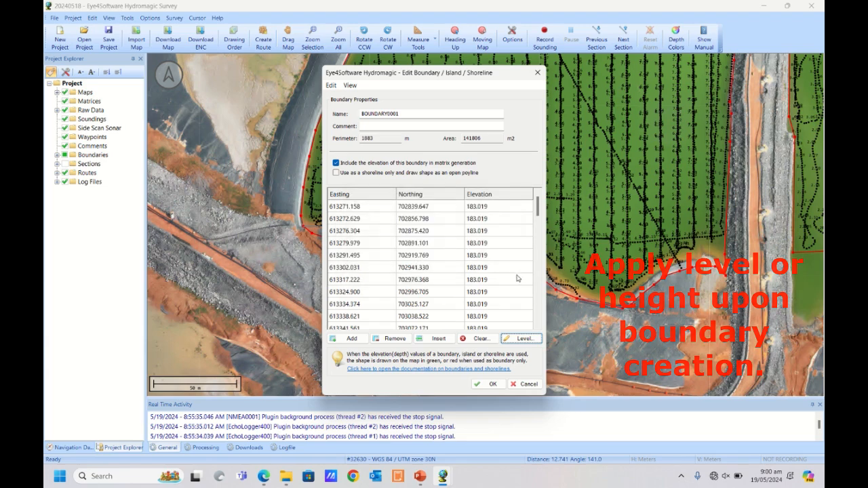
left_click(490, 384)
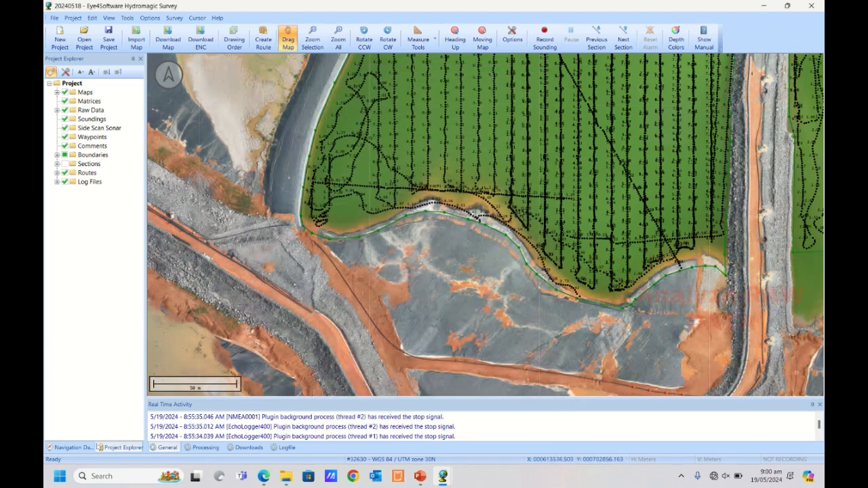
Expand the raw data files and analyze RAW00001 to examine its depth records by time.
left_click_drag(629, 152, 593, 225)
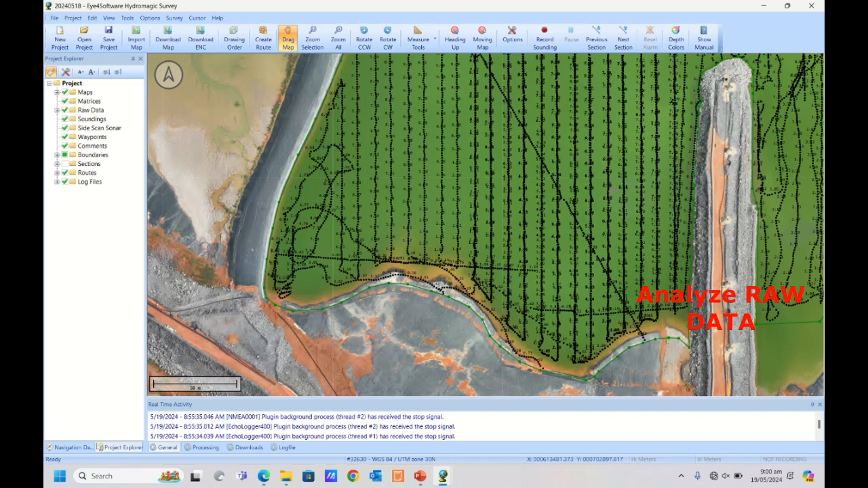
scroll(611, 191, "down", 3)
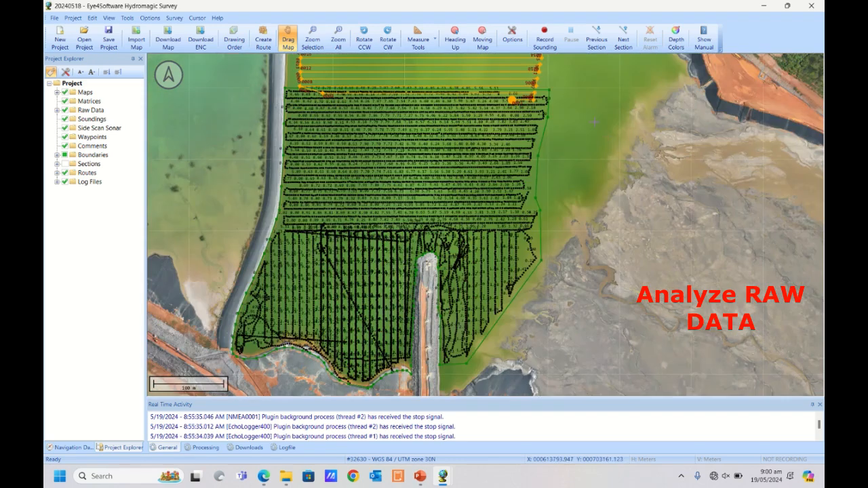
left_click_drag(468, 184, 535, 208)
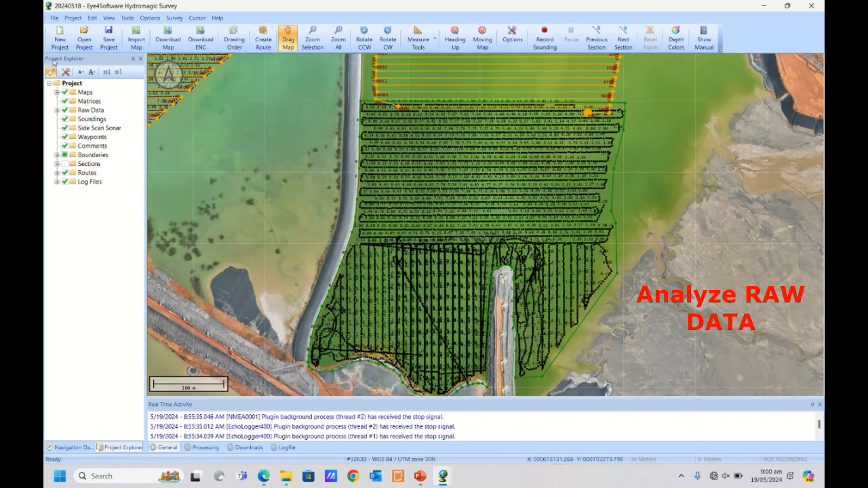
left_click(57, 110)
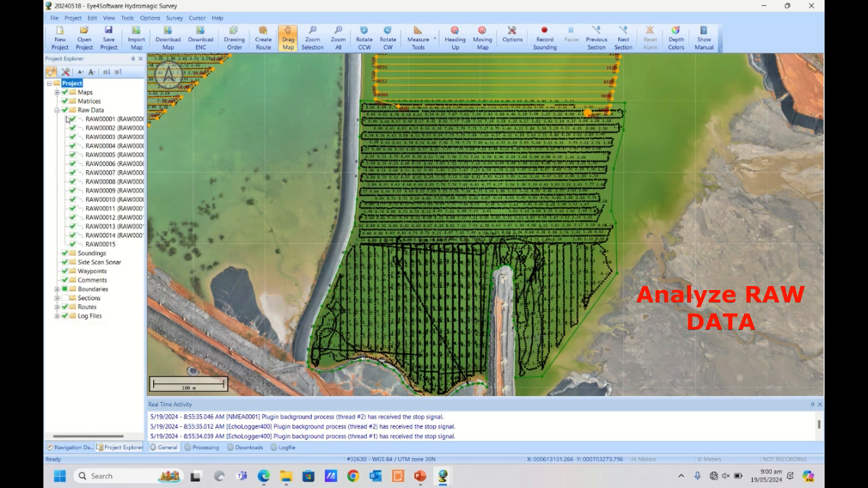
right_click(112, 120)
left_click(143, 127)
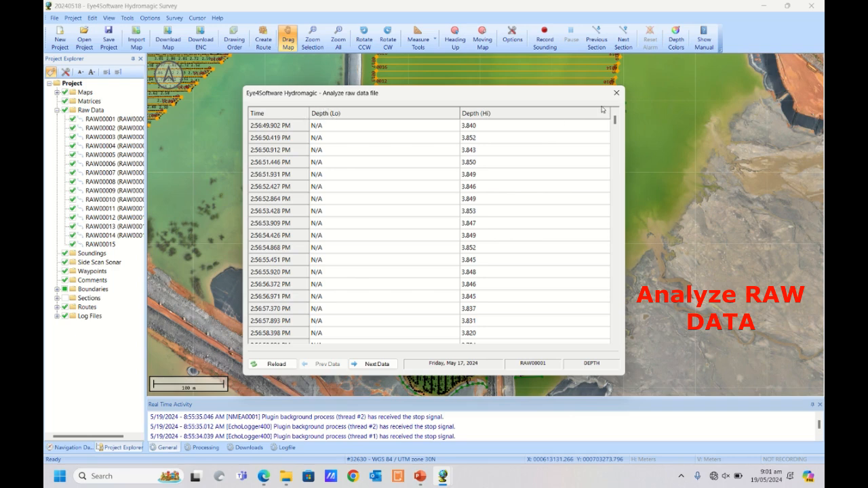
left_click(616, 92)
Analyze RAW00001 from the raw data file manager, reviewing its depth, position, WGS84, heading and GNSS records in turn.
right_click(103, 111)
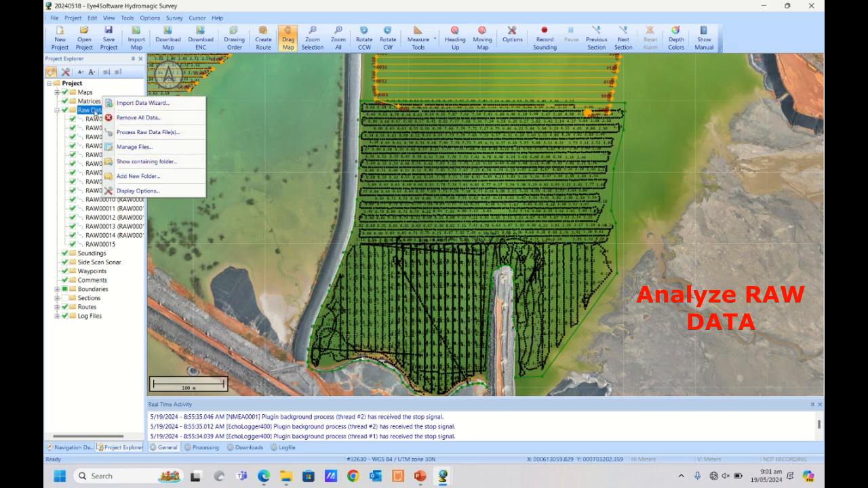
left_click(134, 146)
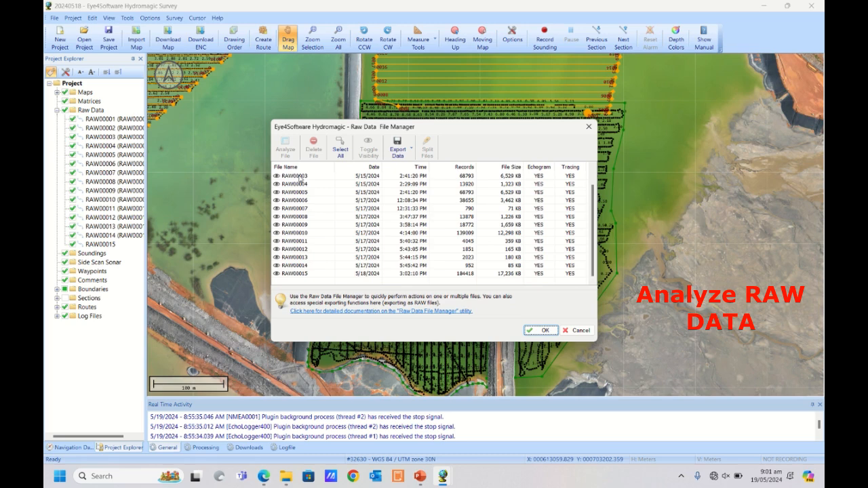
left_click(299, 177)
right_click(298, 176)
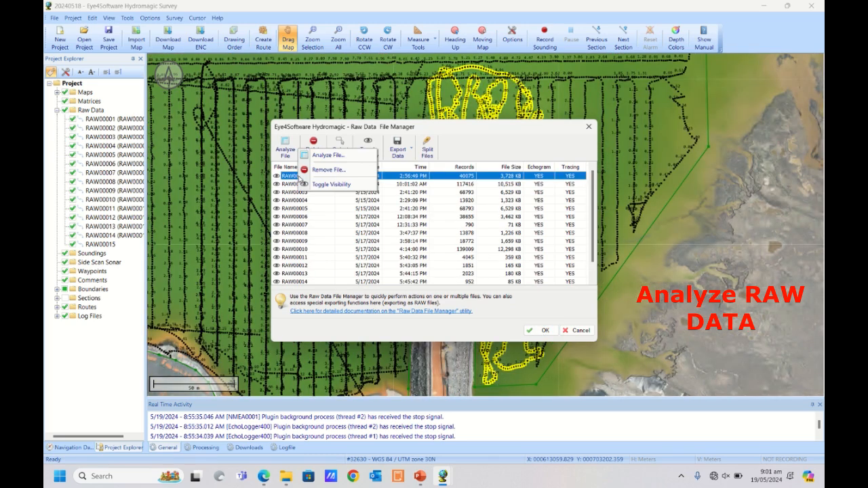
left_click(340, 158)
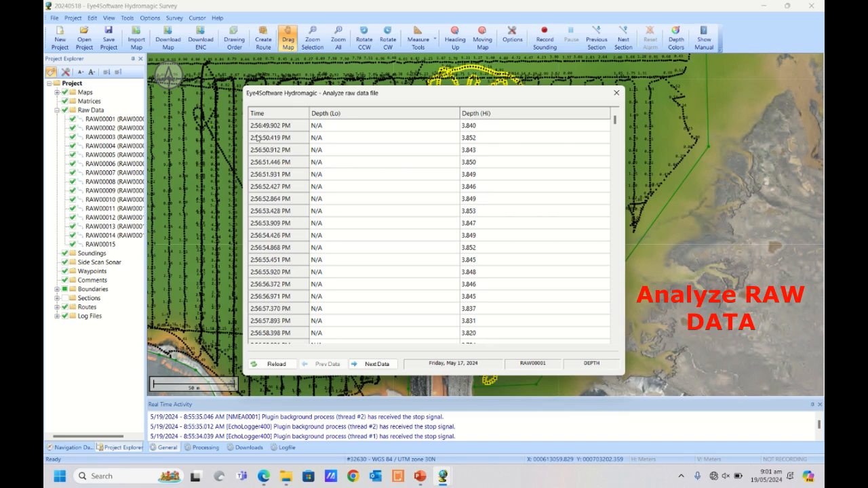
left_click(354, 365)
left_click(367, 367)
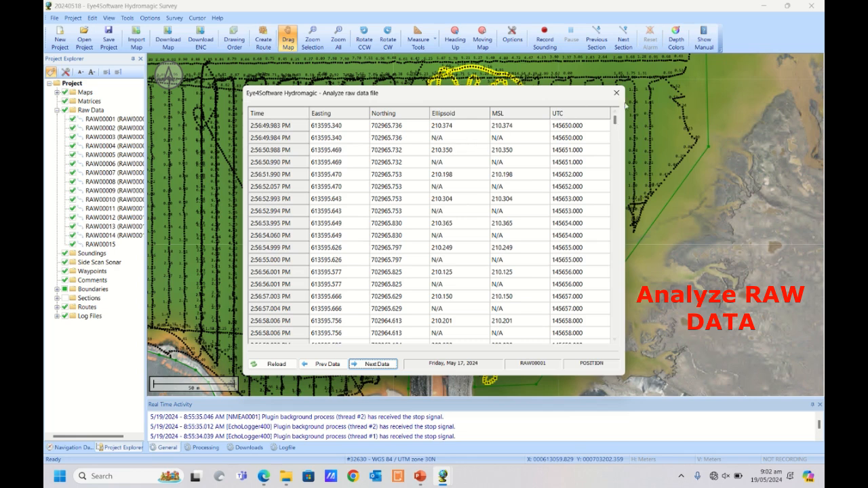
left_click(366, 365)
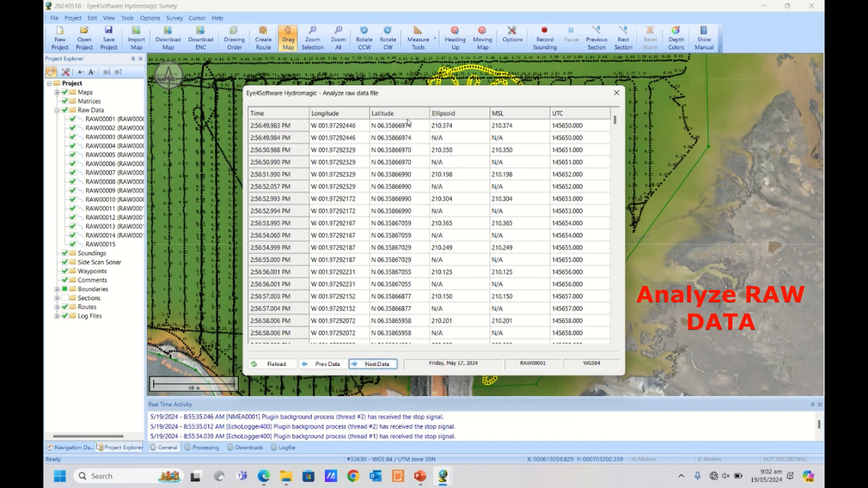
left_click(385, 367)
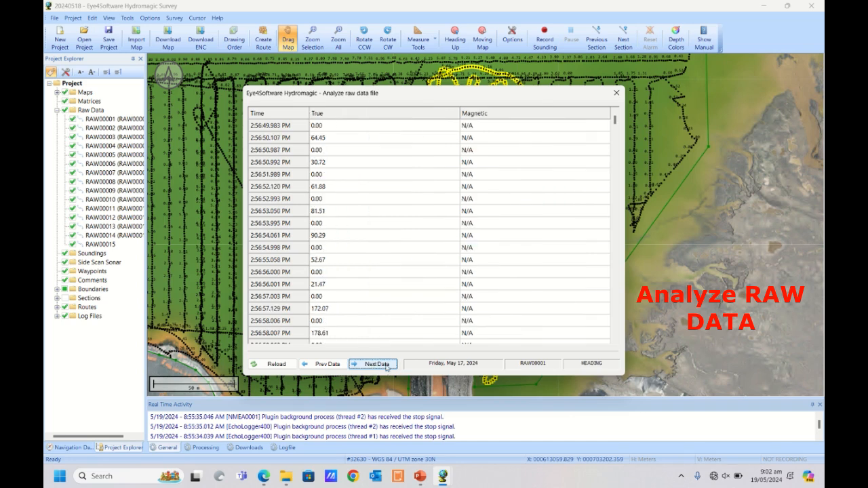
left_click(387, 368)
left_click(386, 367)
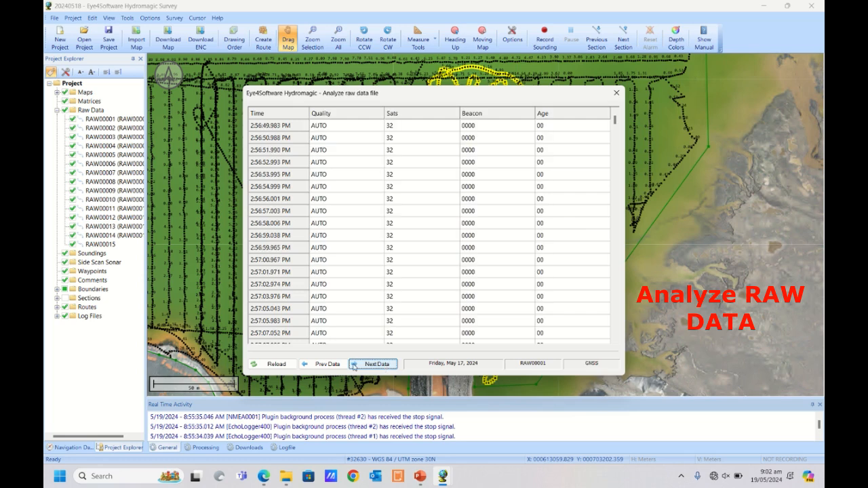
Go back to RAW00001's WGS84 and easting/northing position records to recheck them, and close the analysis.
left_click(326, 365)
left_click(327, 364)
left_click(327, 365)
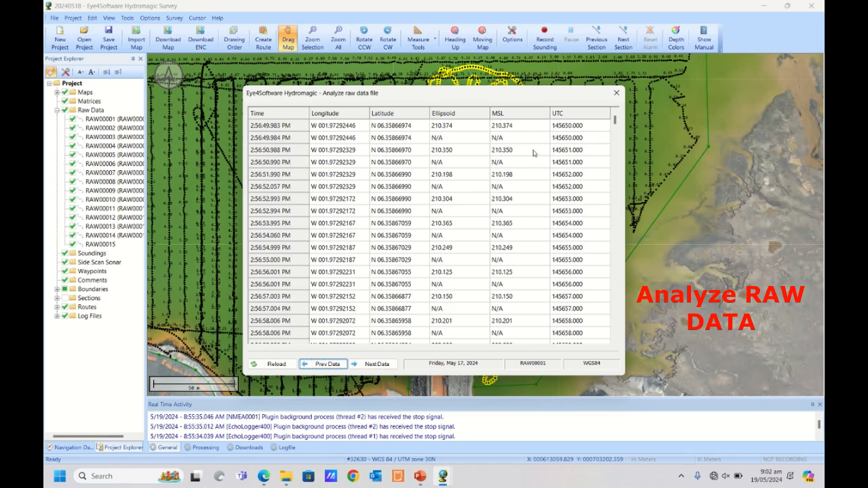
left_click(316, 367)
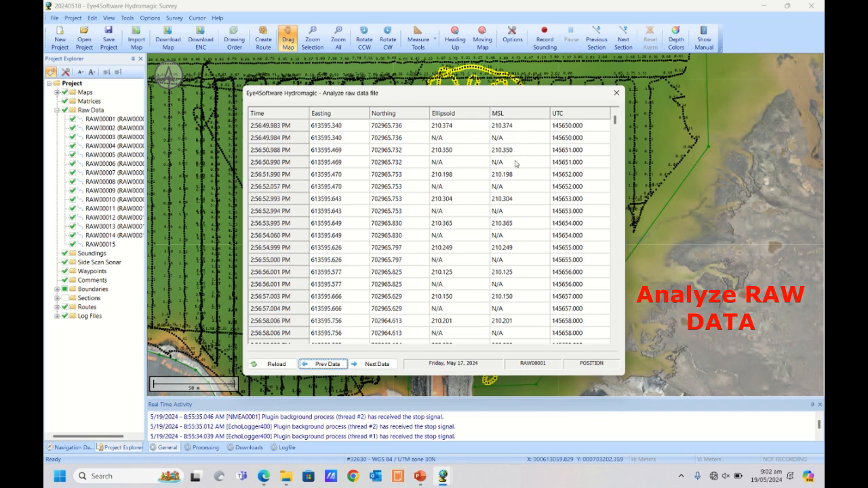
left_click(617, 94)
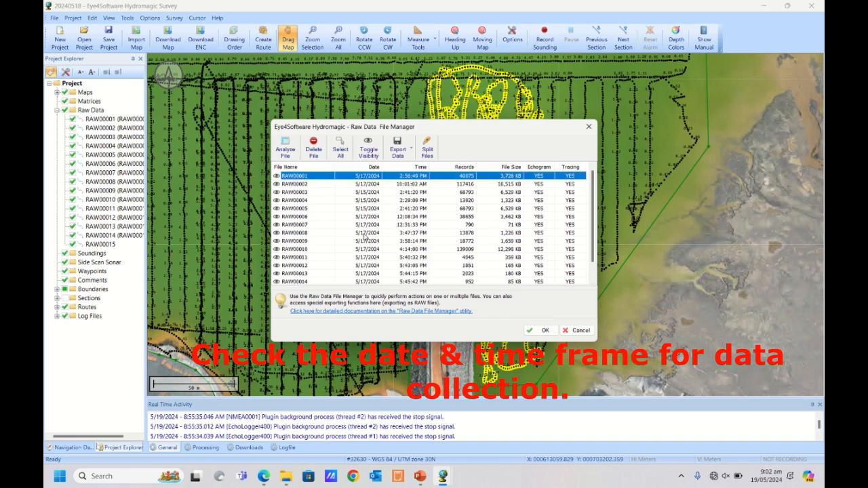
Remove the raw data files dated 5/15/2024, RAW00003 through RAW00005, from the project.
left_click(361, 201)
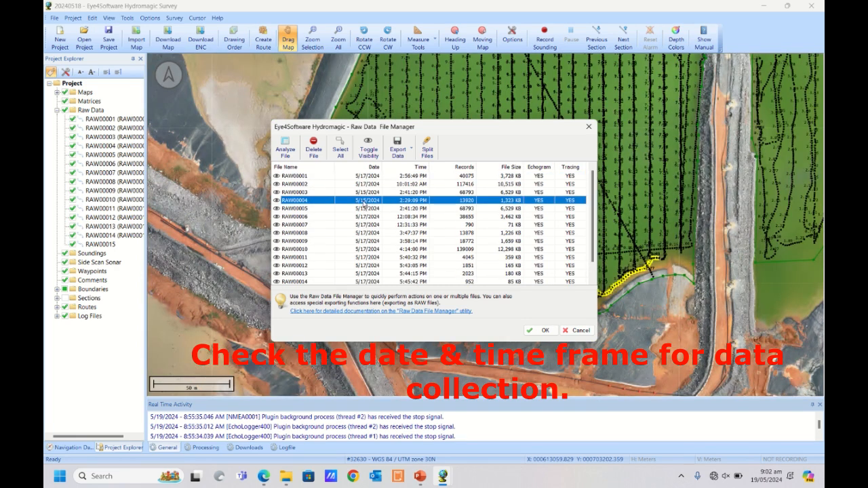
key("shift+Up")
key("shift+Up")
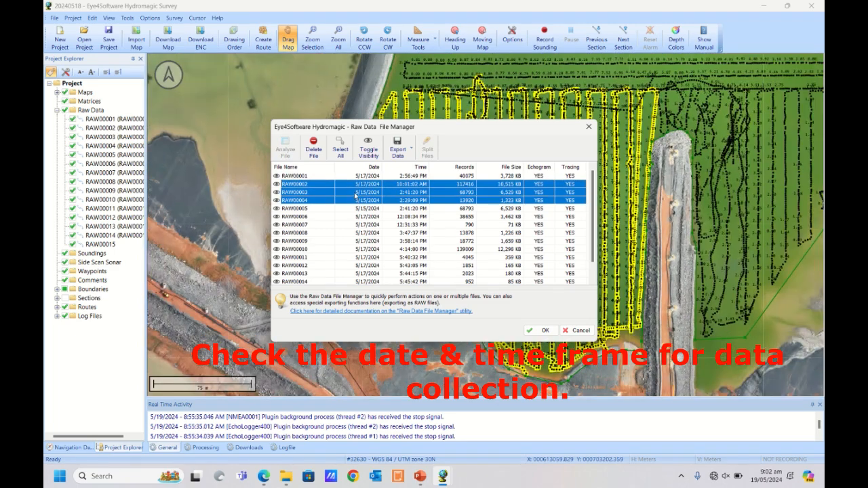
left_click(364, 209)
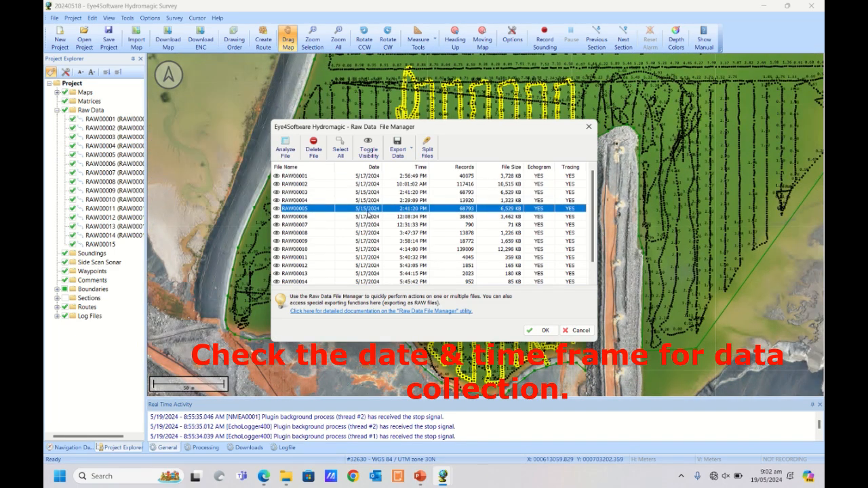
key("shift+Up")
key("shift+Up")
right_click(367, 193)
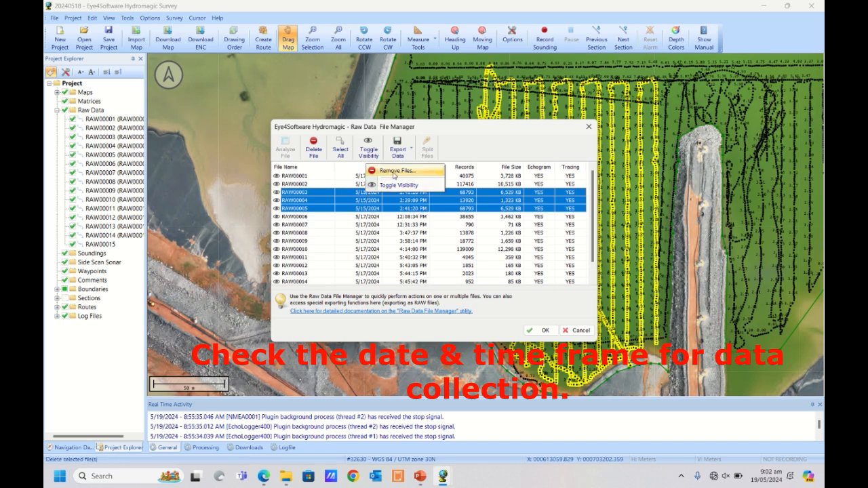
left_click(393, 171)
left_click(468, 257)
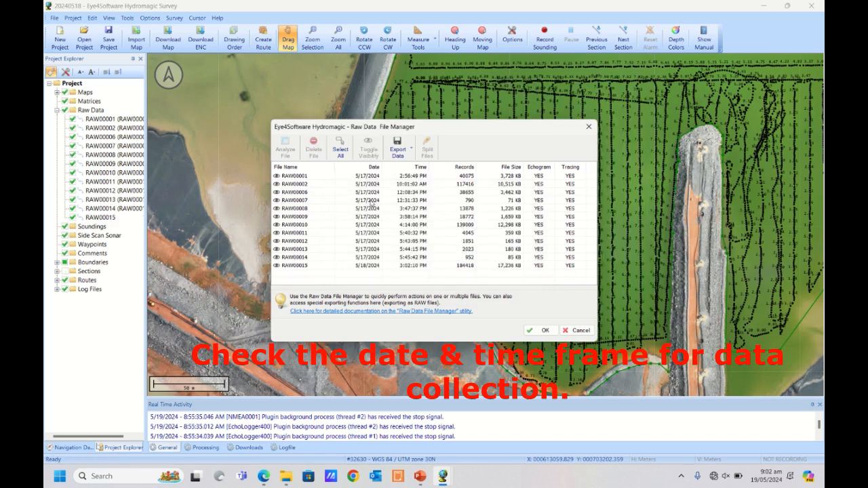
Remove raw data file RAW00015, dated 5/18/2024, from the project.
left_click_drag(497, 128, 484, 107)
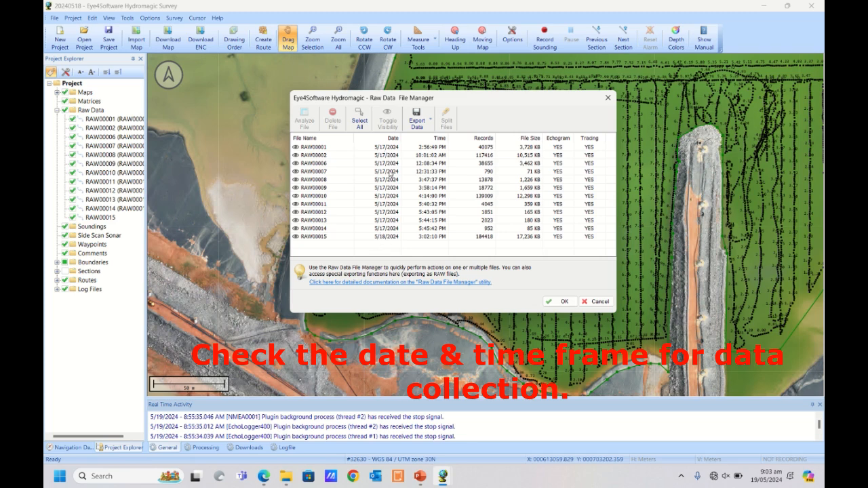
left_click(383, 238)
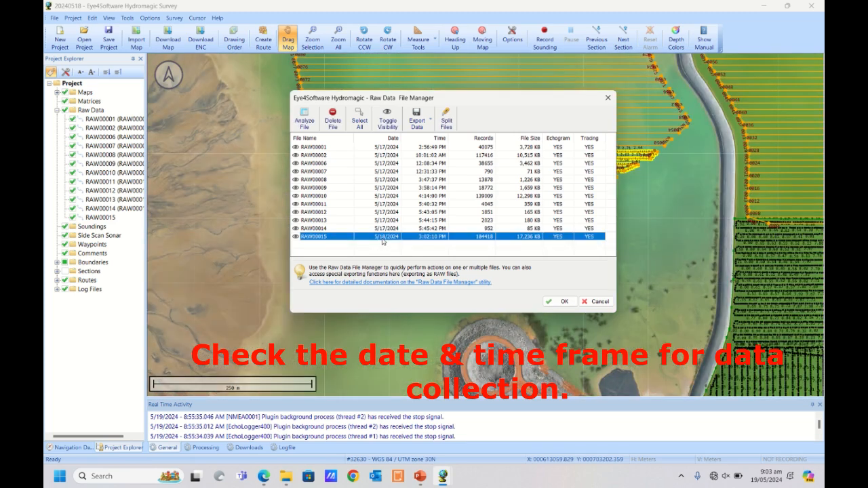
right_click(384, 240)
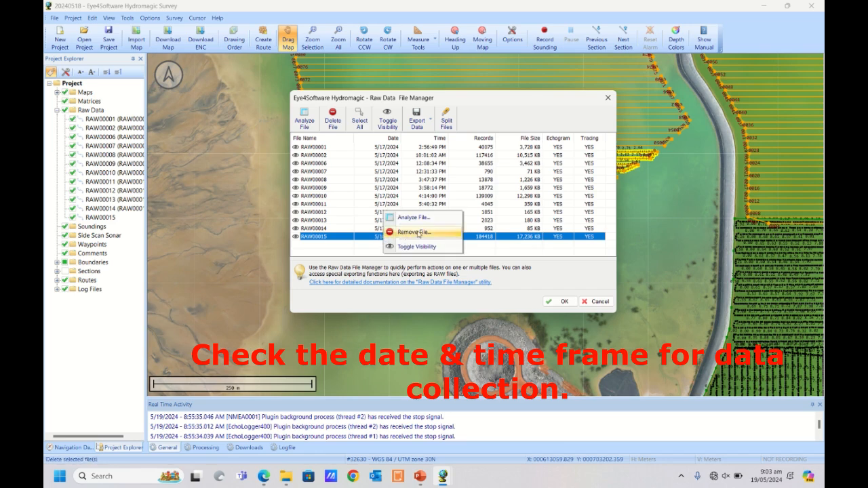
left_click(414, 234)
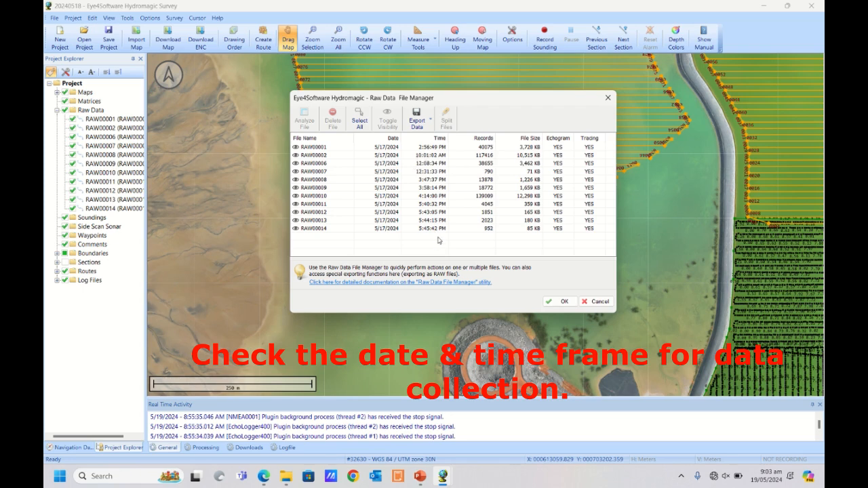
Close the file manager and start generating soundings from all remaining original raw data files, continuing to the tide correction settings.
left_click(560, 301)
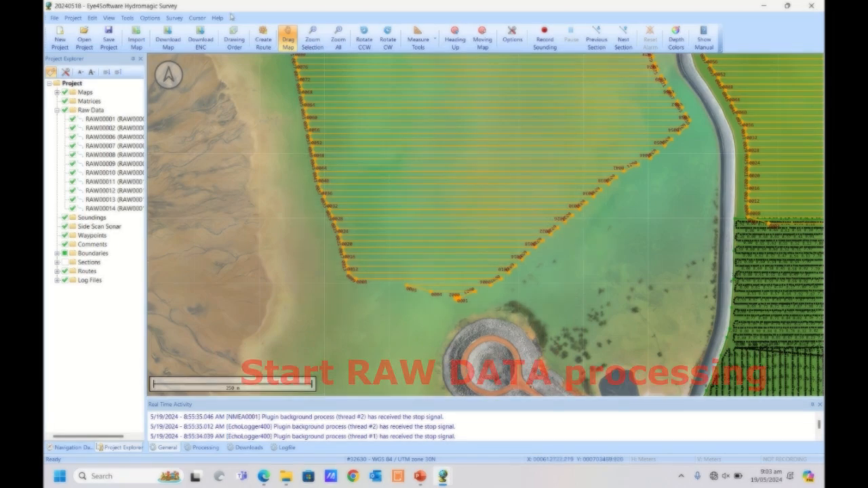
right_click(95, 115)
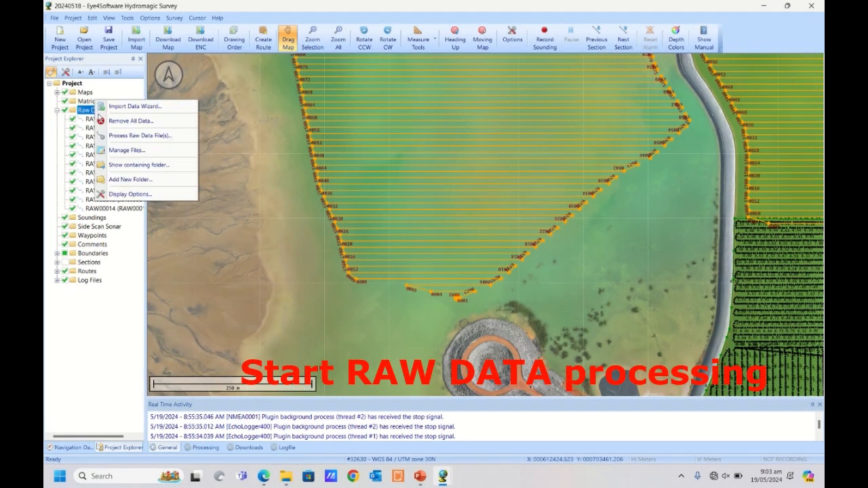
left_click(141, 136)
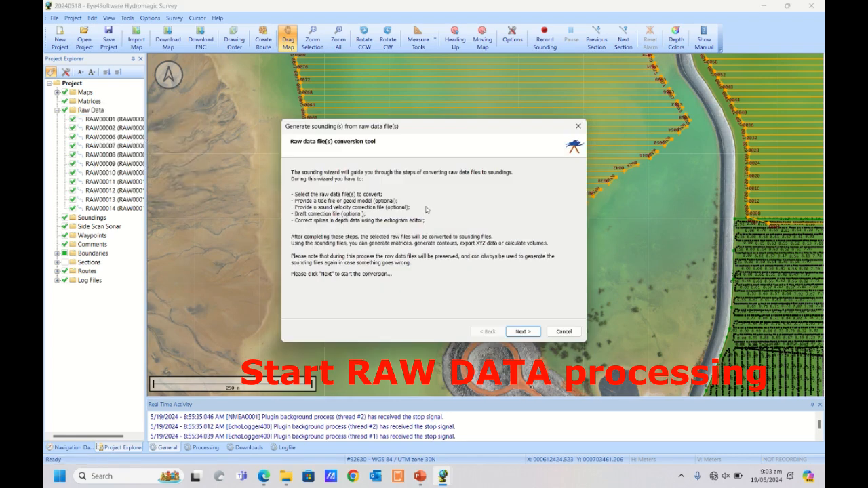
left_click(534, 335)
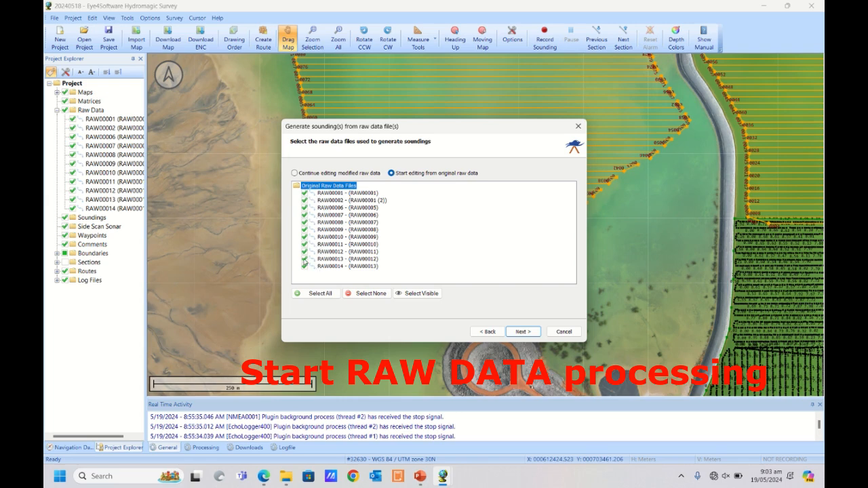
left_click(533, 335)
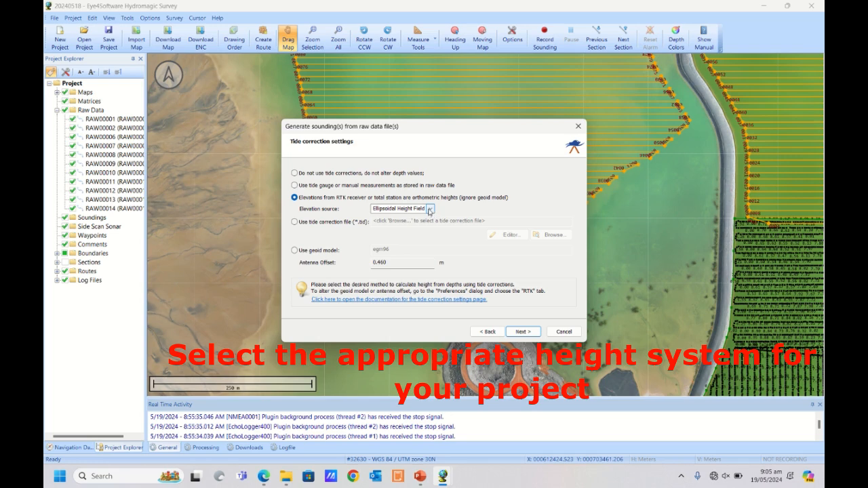
Set the tide correction method to a tide correction file and open the tide observations editor.
left_click(429, 209)
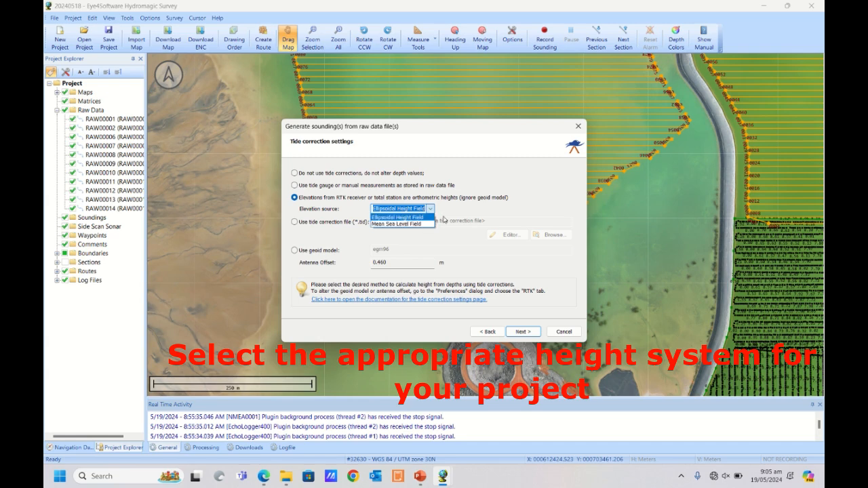
left_click(468, 211)
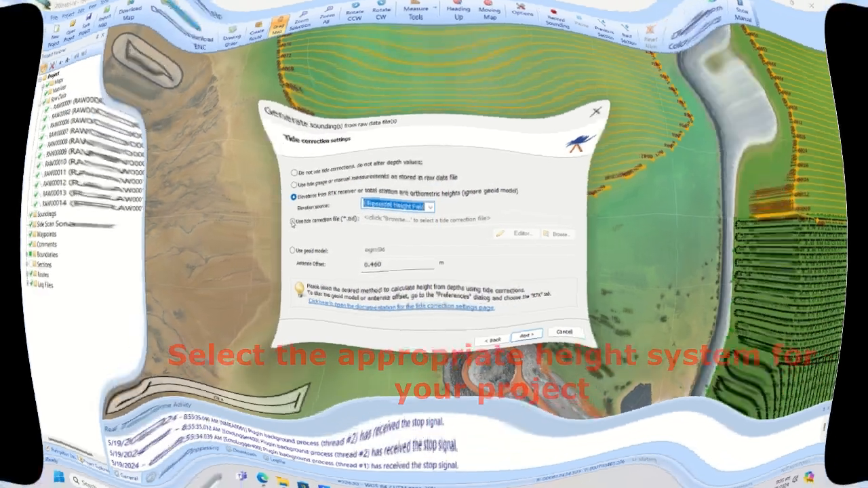
left_click(296, 222)
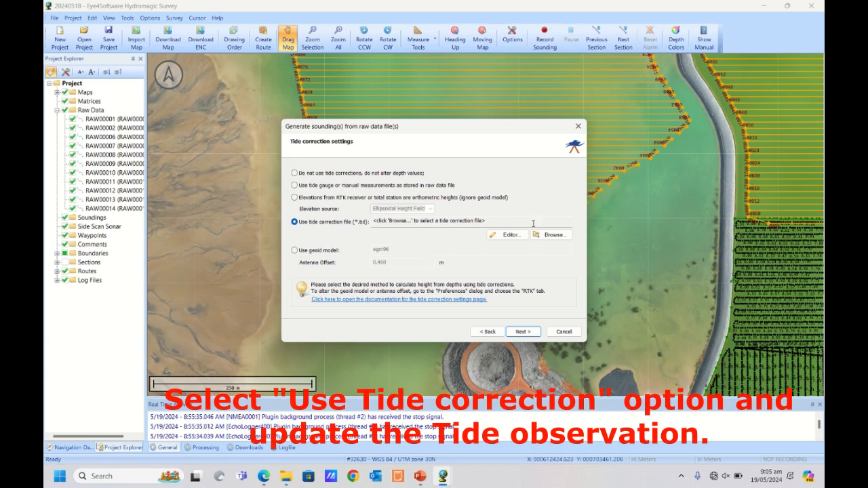
left_click(512, 235)
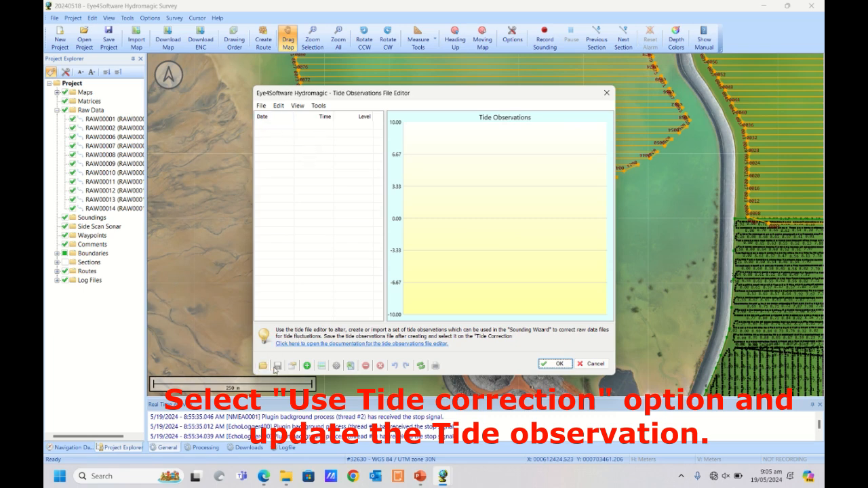
Add a tide observation dated 17/05/2024 at 10:00:00 am with a level of 183.019.
left_click(307, 366)
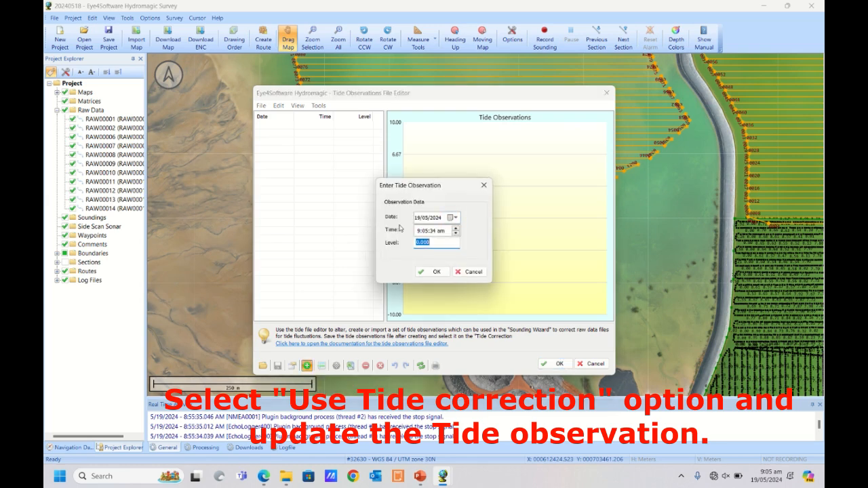
left_click(452, 218)
left_click(423, 268)
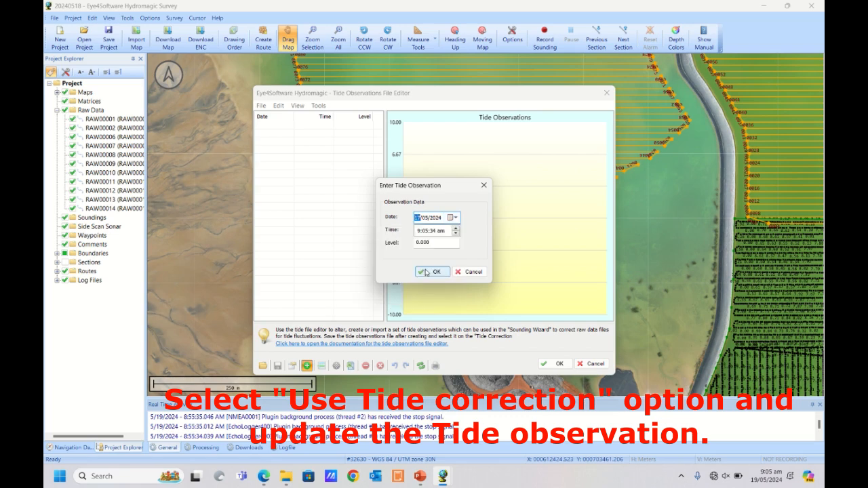
left_click(419, 231)
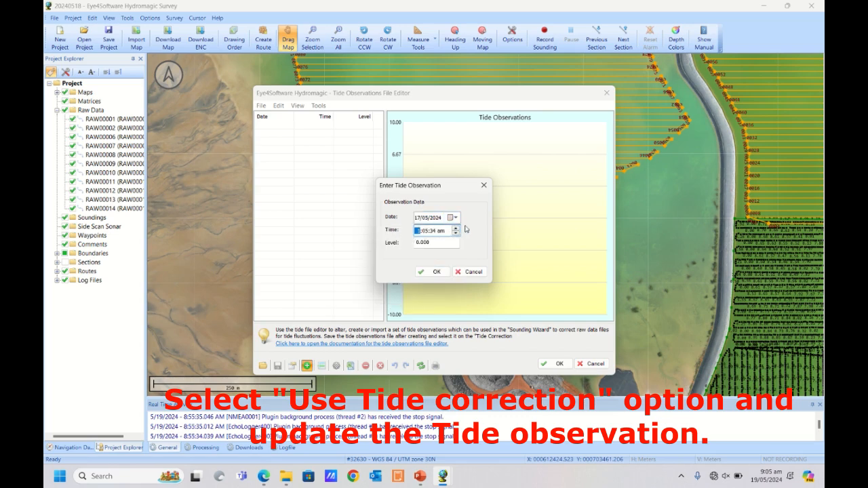
left_click(425, 231)
type("0000")
left_click(445, 242)
type("183.019")
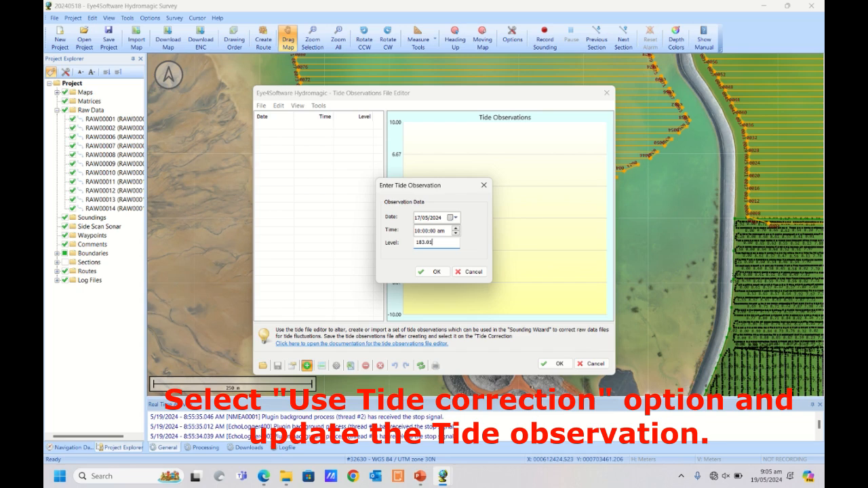
left_click(429, 272)
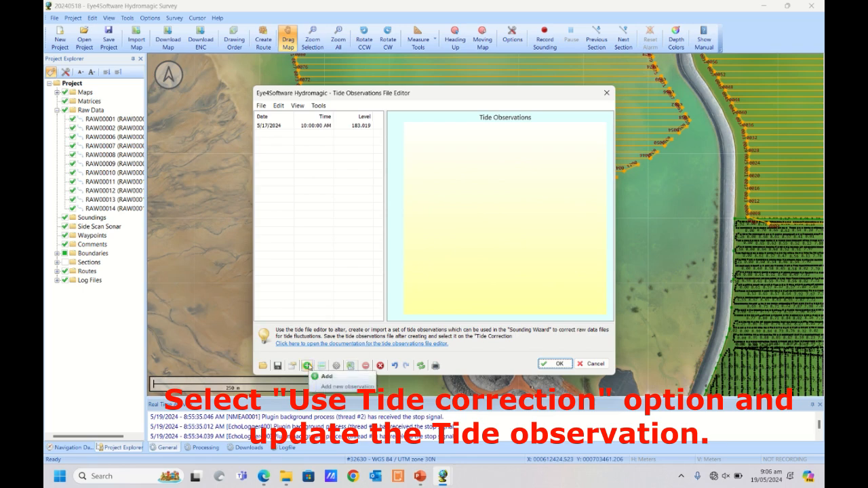
Add a second tide observation dated 17/05/2024 at 5:50:00 pm with a level of 183.019.
left_click(307, 367)
left_click(452, 218)
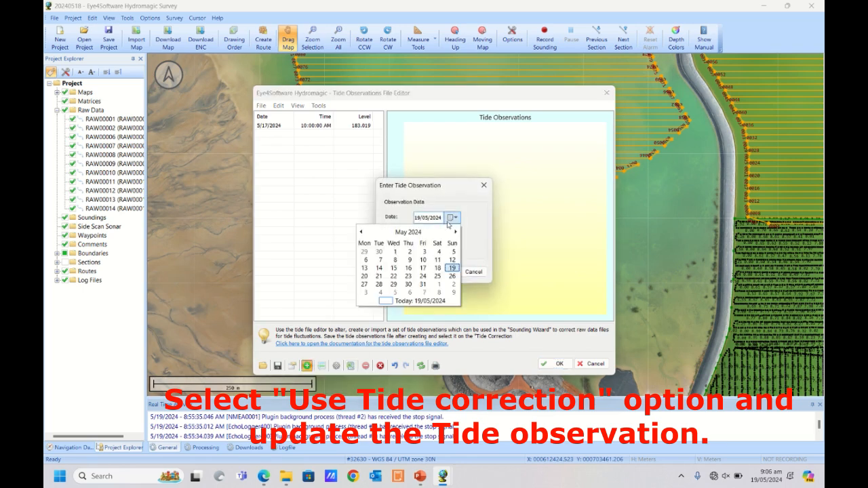
left_click(423, 269)
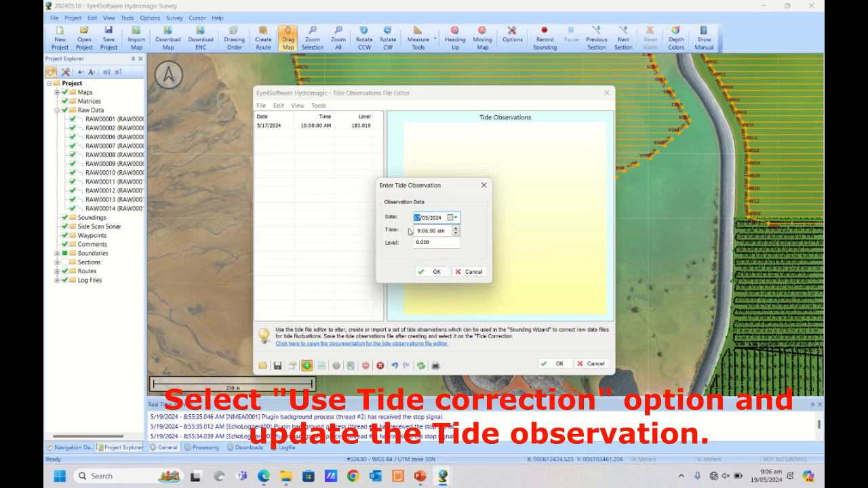
left_click(417, 231)
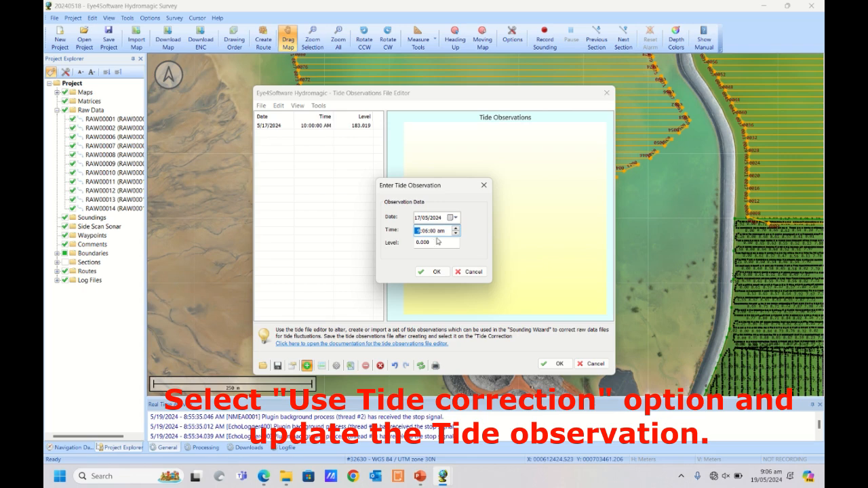
type("5")
left_click(425, 231)
type("50")
left_click(442, 232)
key("p")
key("Tab")
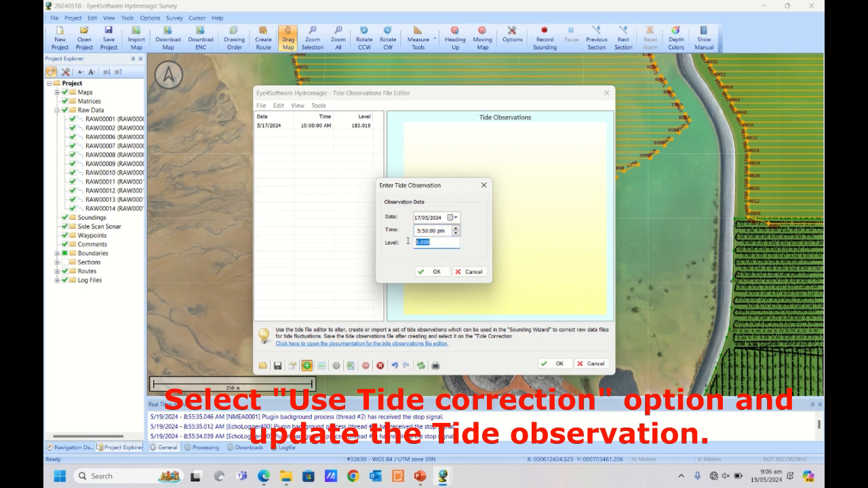
type("1")
left_click(430, 272)
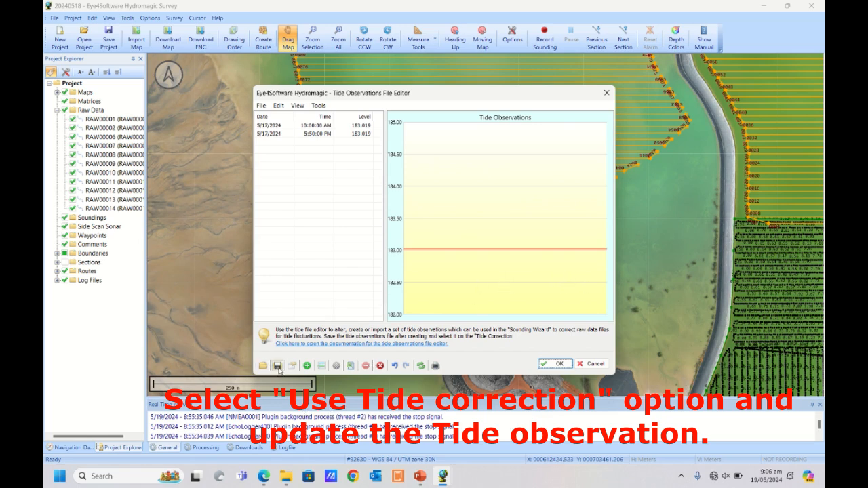
Save the tide observations as Manual_Tide.17.05.2024 in the 20240518 project's Tides folder and close the tide editor.
left_click(277, 365)
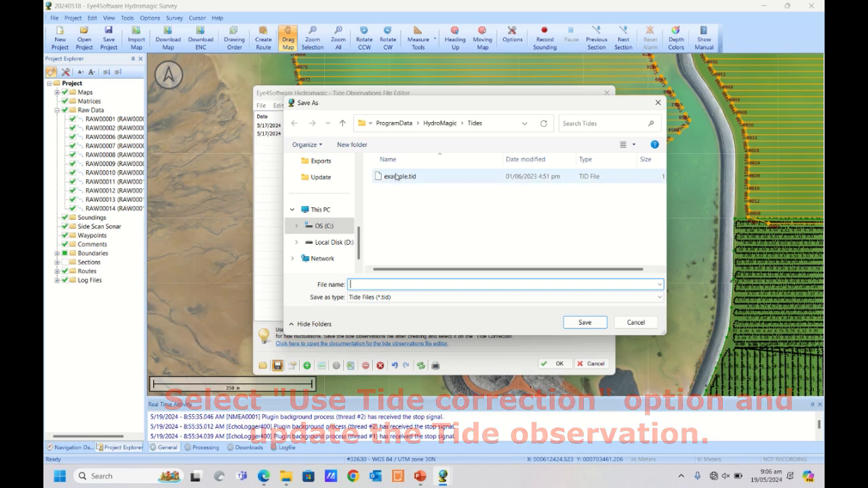
scroll(331, 226, "up", 2)
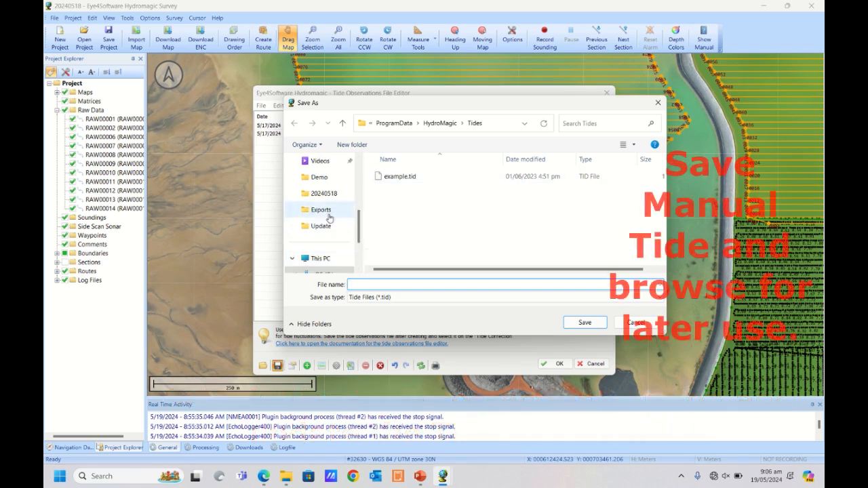
left_click(329, 195)
scroll(420, 177, "down", 3)
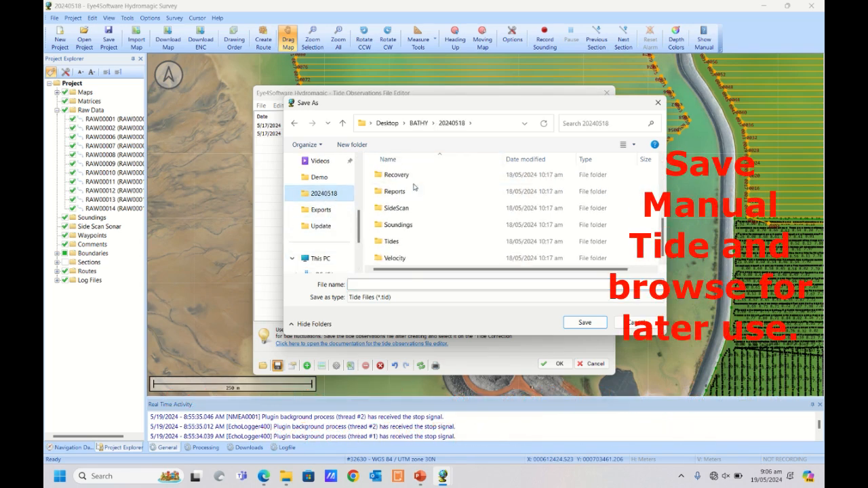
left_click(415, 242)
double_click(415, 242)
left_click(410, 286)
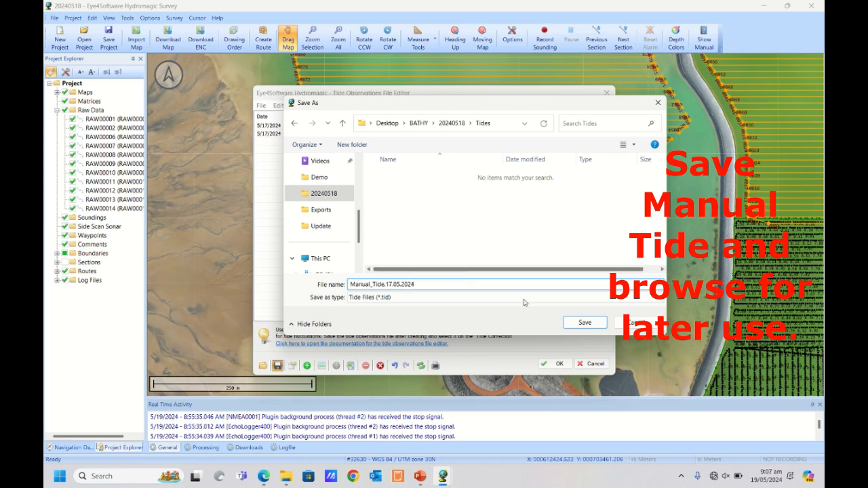
left_click(585, 323)
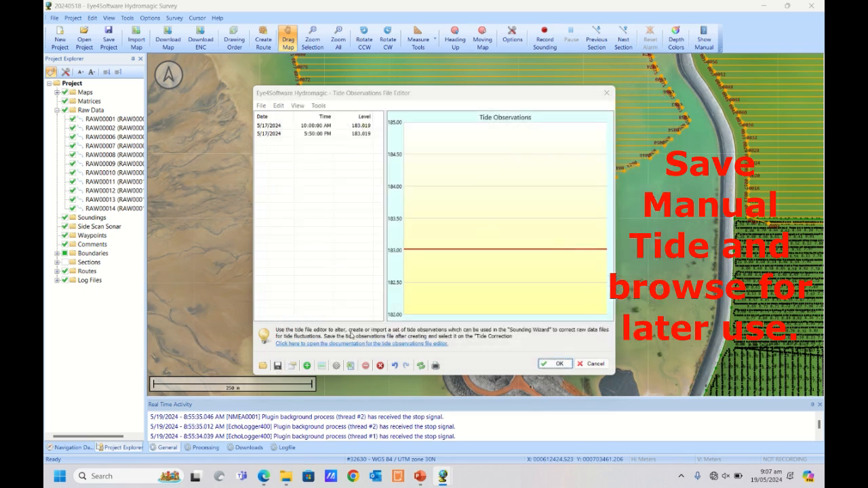
left_click(556, 363)
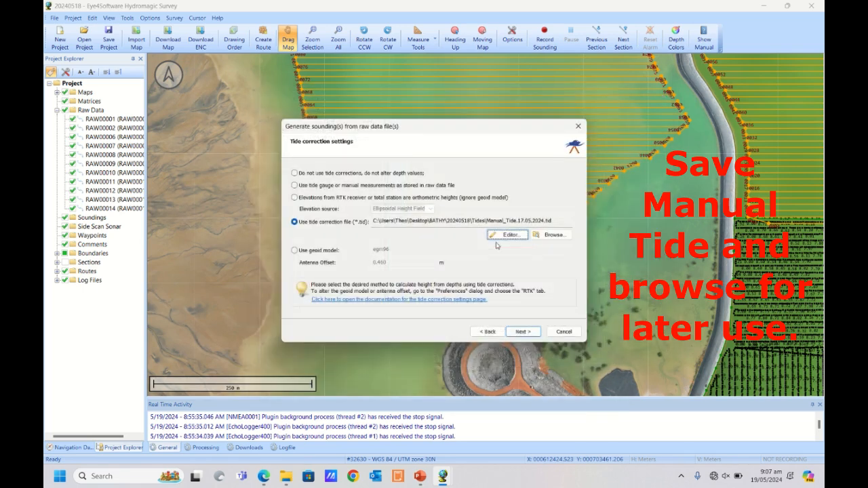
Load Manual_Tide.17.05.2024.tid from the 20240518 project's Tides folder as the tide correction file.
left_click(558, 236)
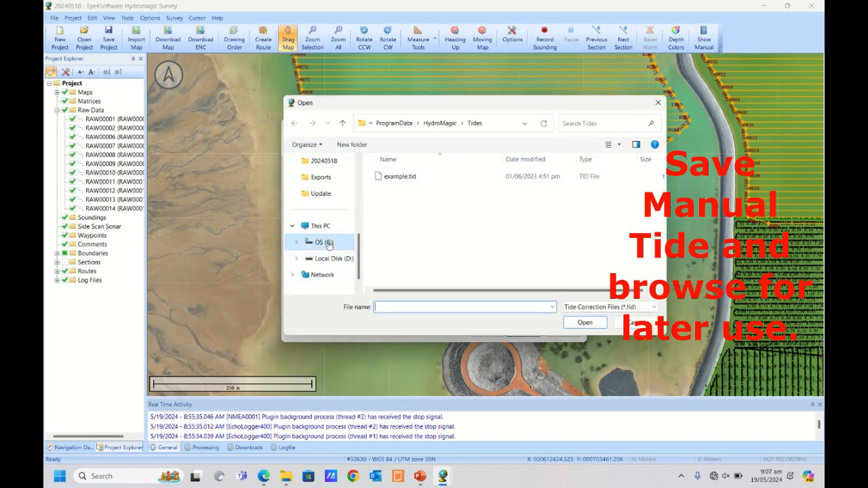
left_click(323, 161)
scroll(473, 242, "down", 3)
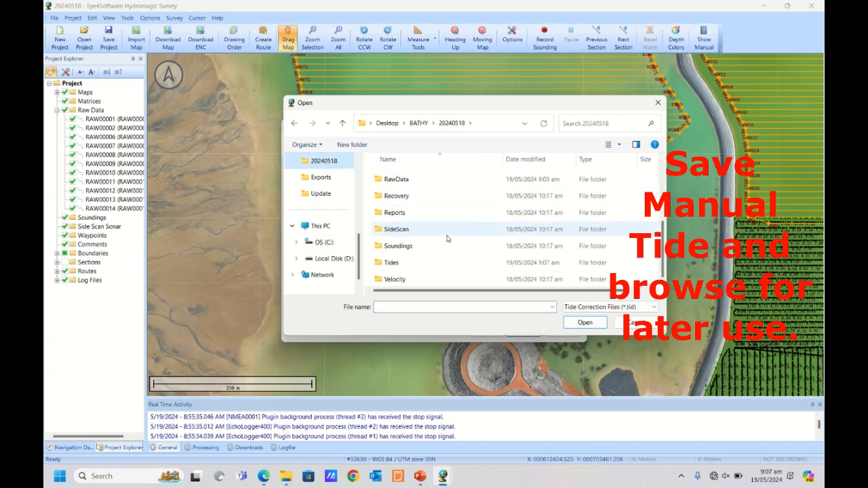
double_click(426, 261)
left_click(449, 176)
left_click(596, 324)
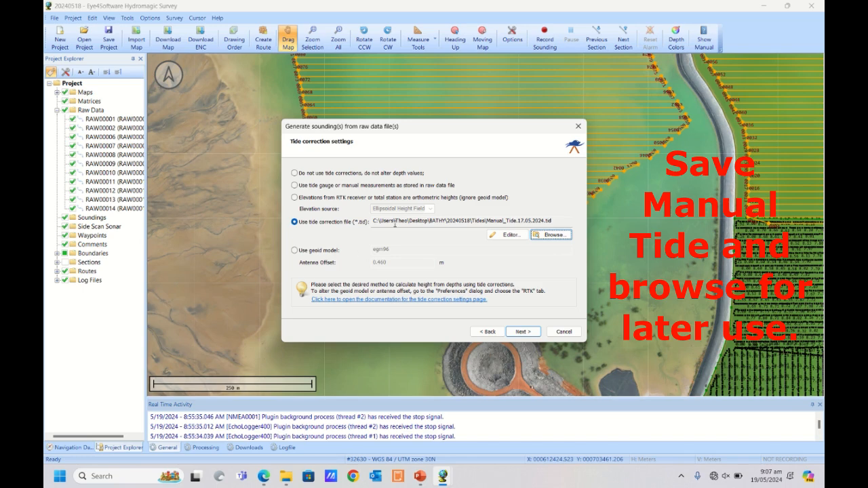
Accept the tide correction, leave the sound velocity and dynamic draft correction files unused, and open raw data filtering.
left_click(522, 331)
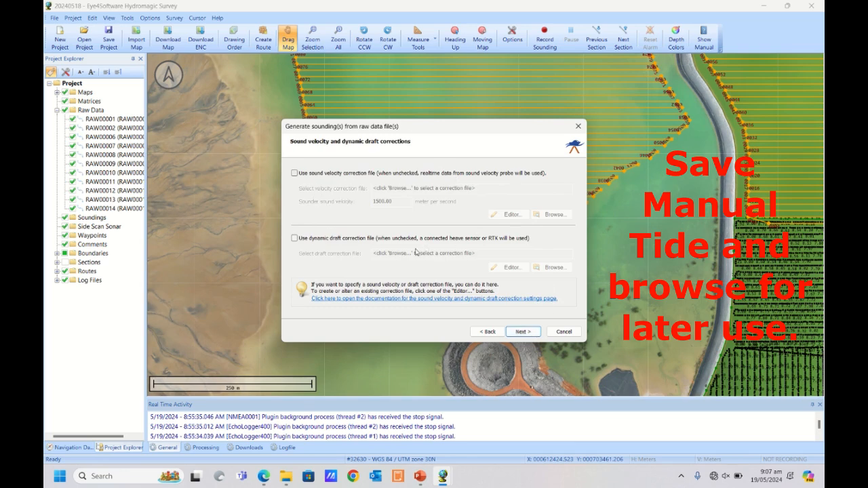
left_click(535, 332)
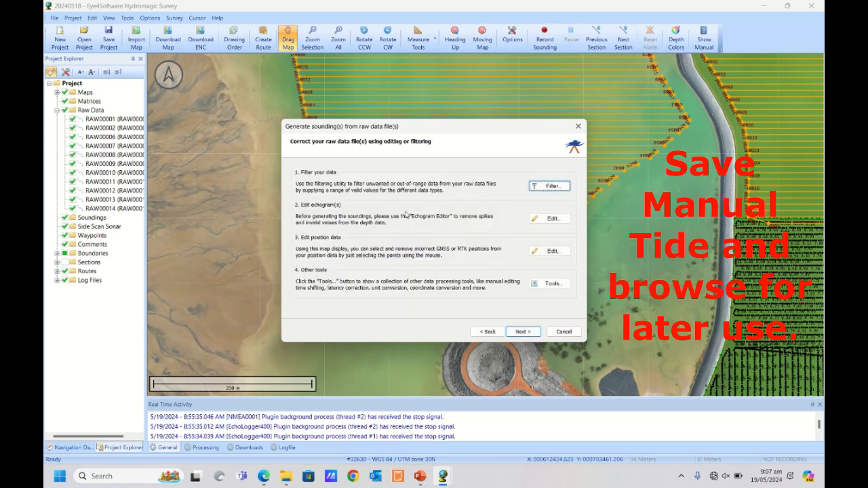
left_click(549, 186)
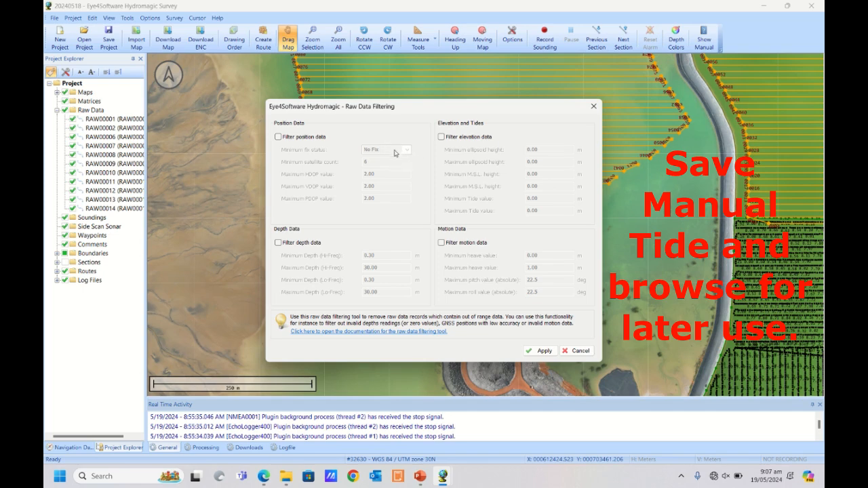
left_click(278, 138)
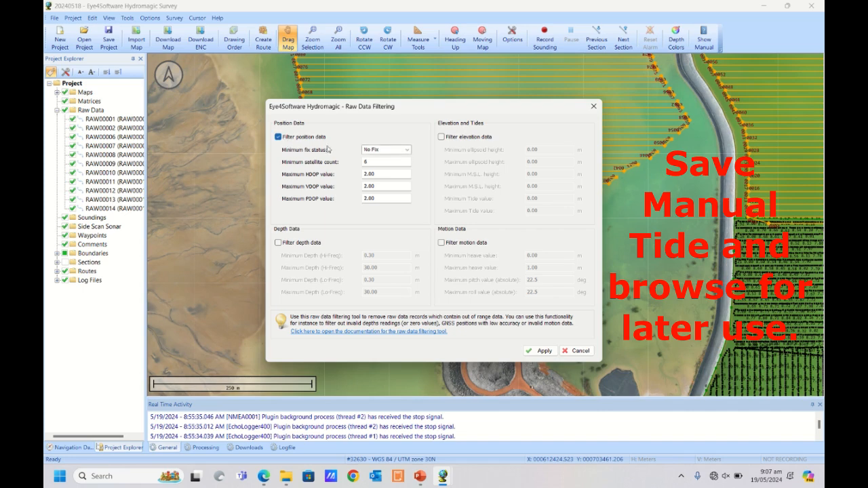
left_click(406, 152)
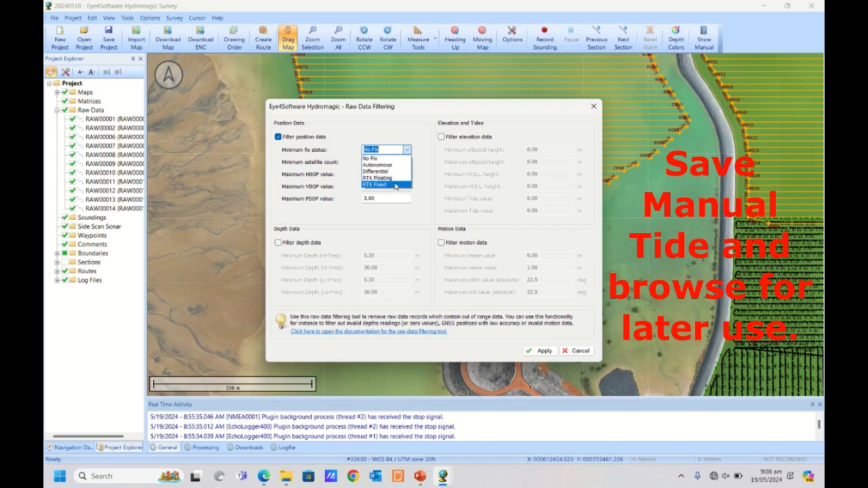
left_click(408, 152)
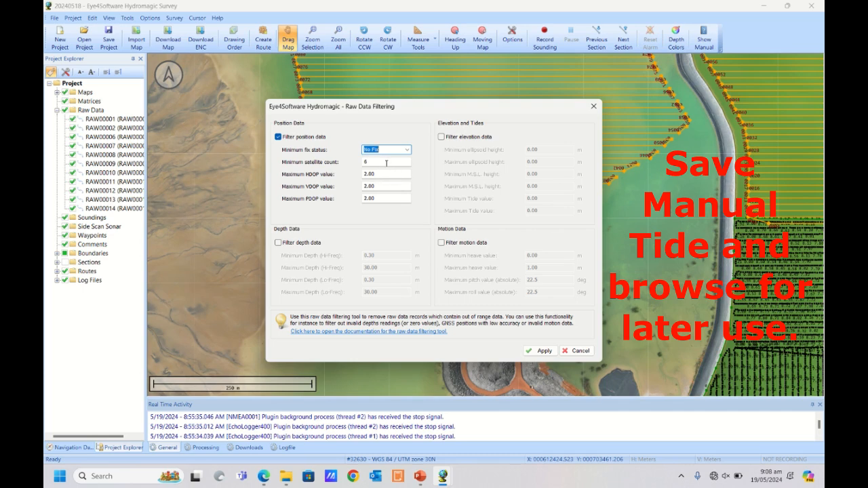
left_click(278, 137)
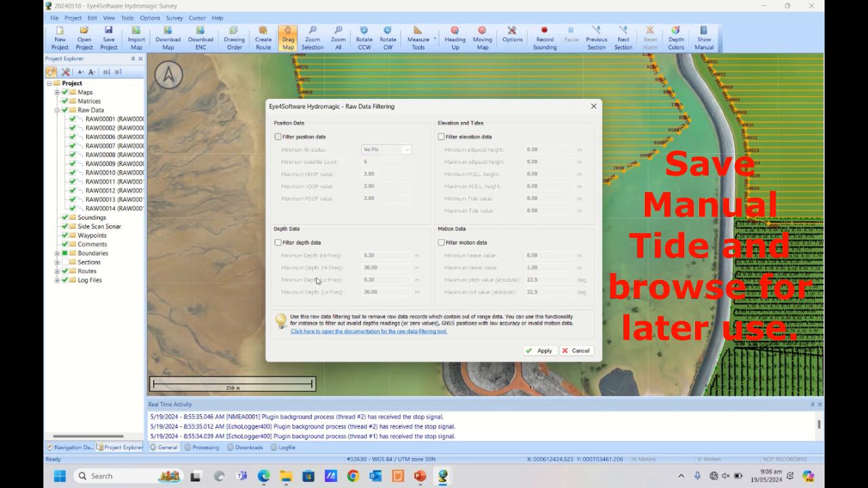
left_click(278, 243)
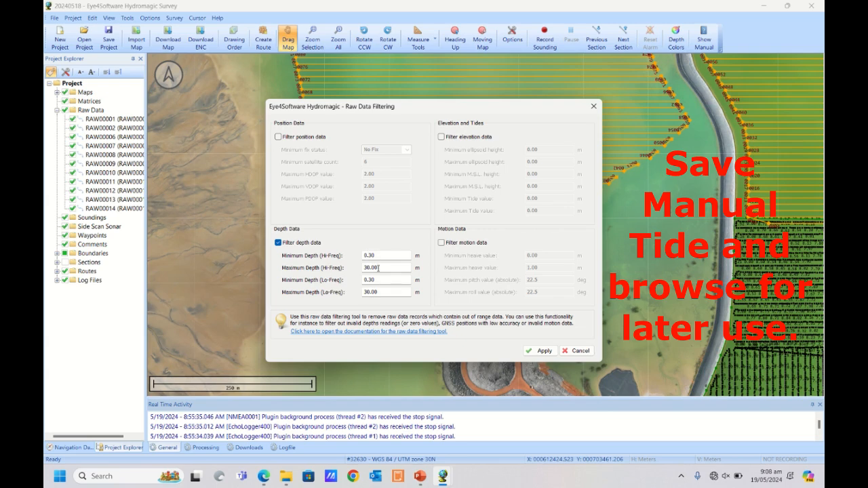
left_click(278, 242)
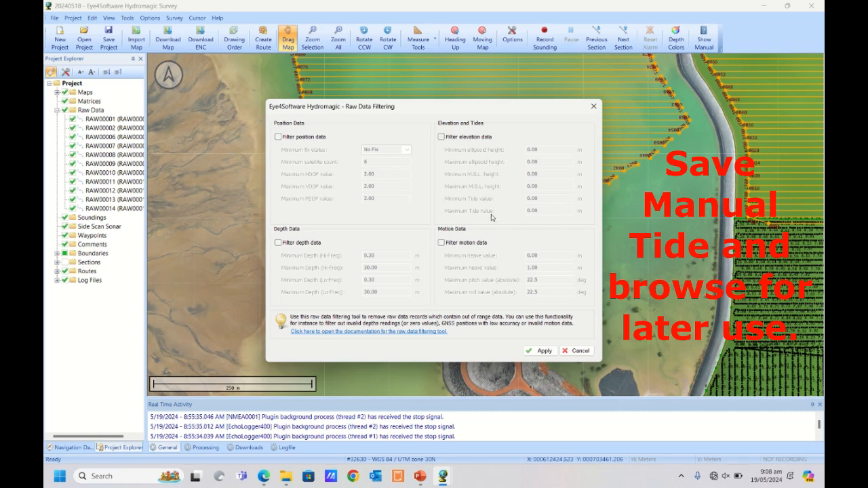
left_click(576, 351)
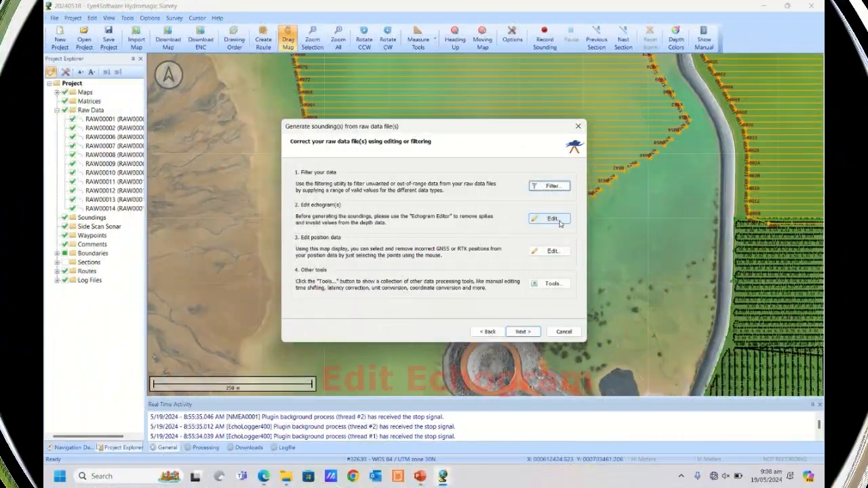
Try deleting the zero-depth spikes ahead of the first rise in the RAW00001 echogram, discarding the edits and leaving the sounding wizard.
left_click(560, 222)
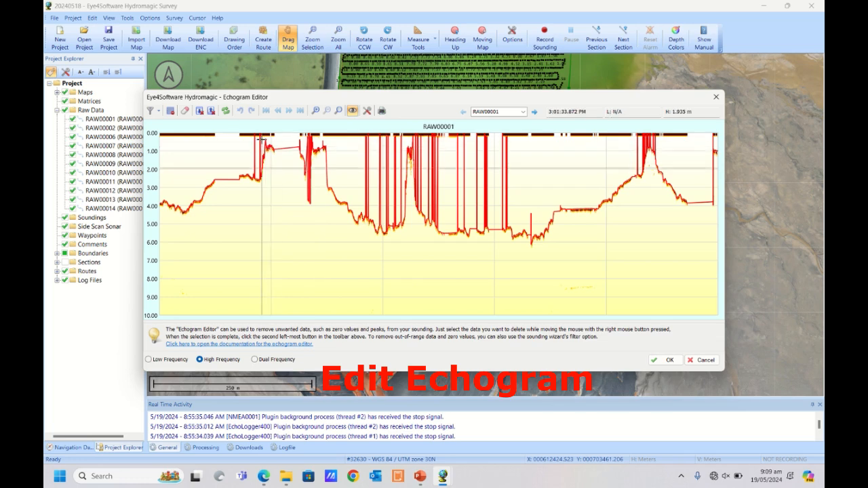
scroll(266, 138, "up", 1)
scroll(486, 143, "up", 4)
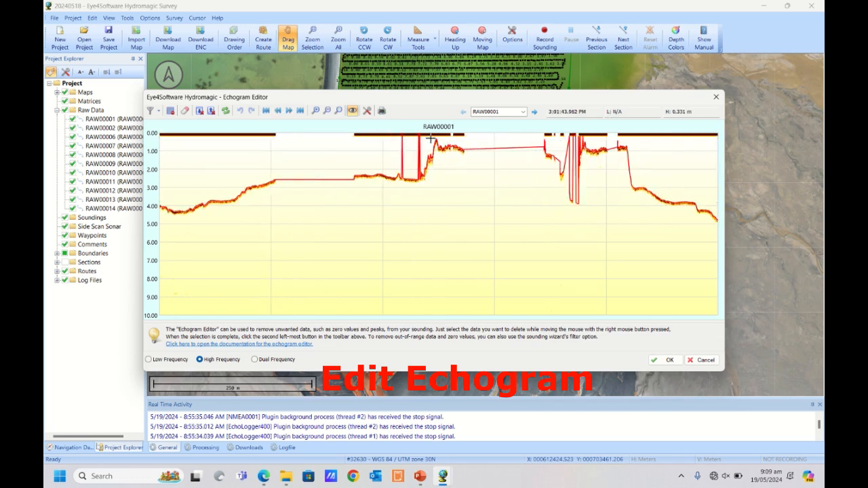
scroll(479, 144, "up", 1)
scroll(326, 146, "up", 1)
scroll(565, 134, "up", 1)
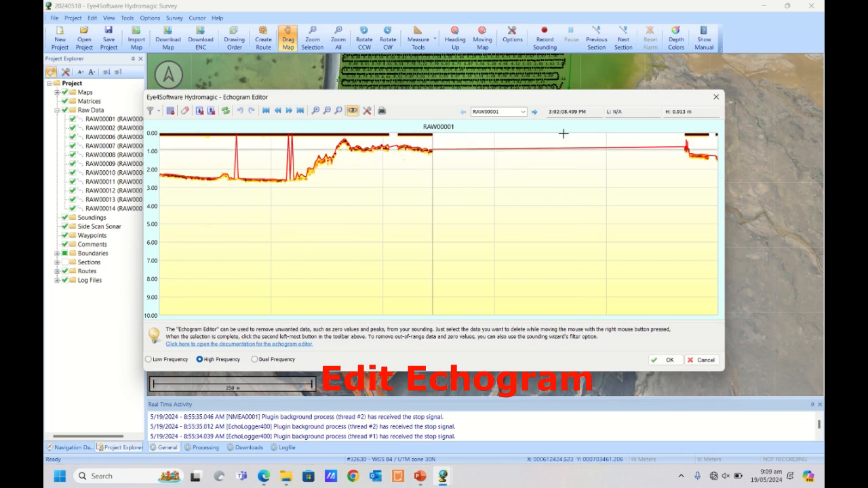
left_click_drag(218, 135, 315, 147)
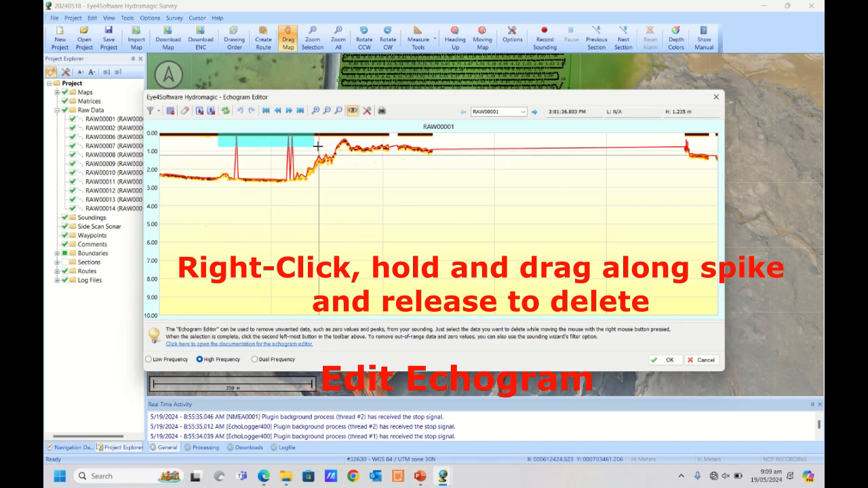
key("Delete")
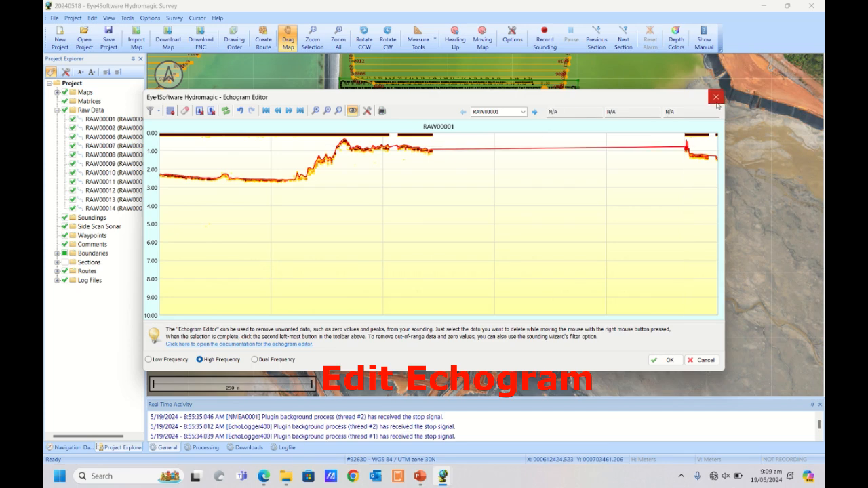
left_click(702, 360)
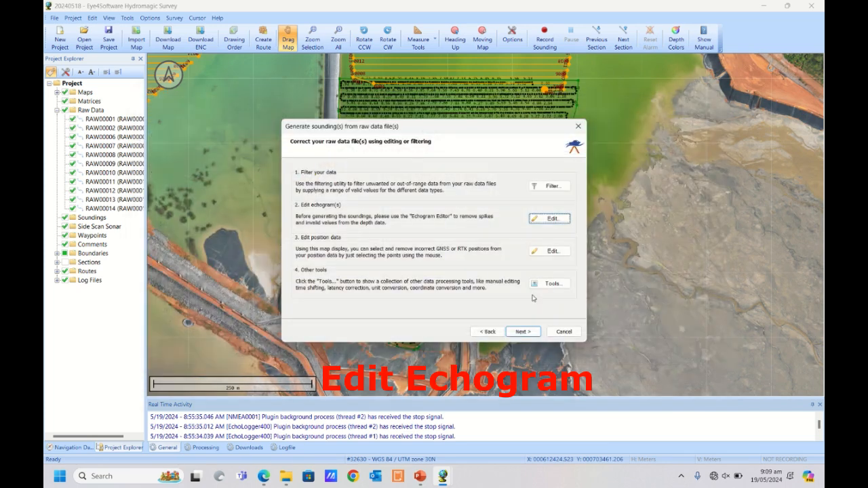
left_click(564, 332)
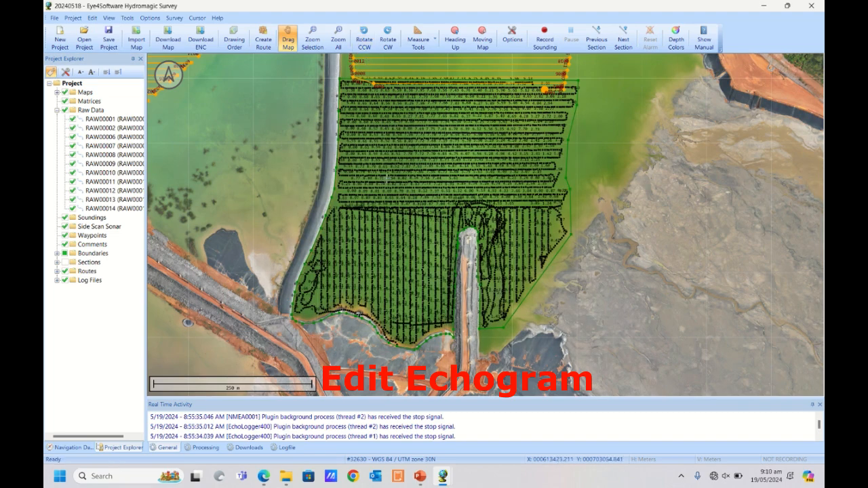
Restart sounding generation with the wizard moved clear of the map, using all original raw data files.
left_click_drag(409, 164, 606, 170)
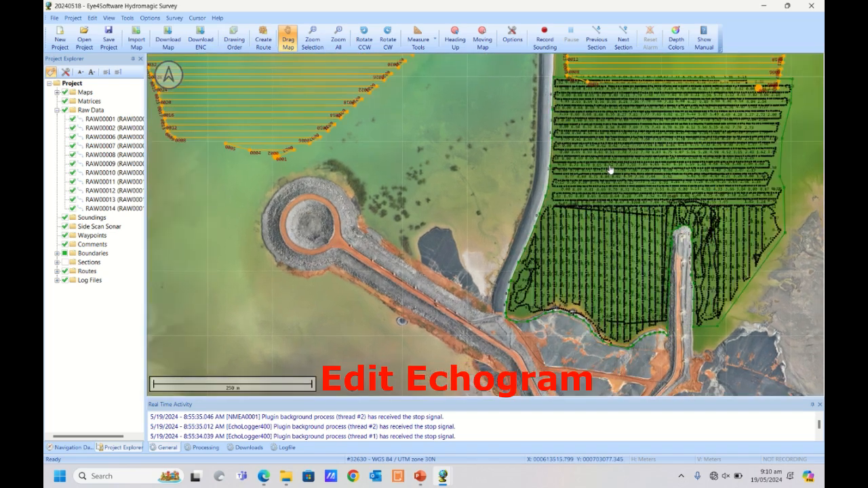
right_click(96, 113)
left_click(122, 132)
left_click_drag(522, 134, 284, 16)
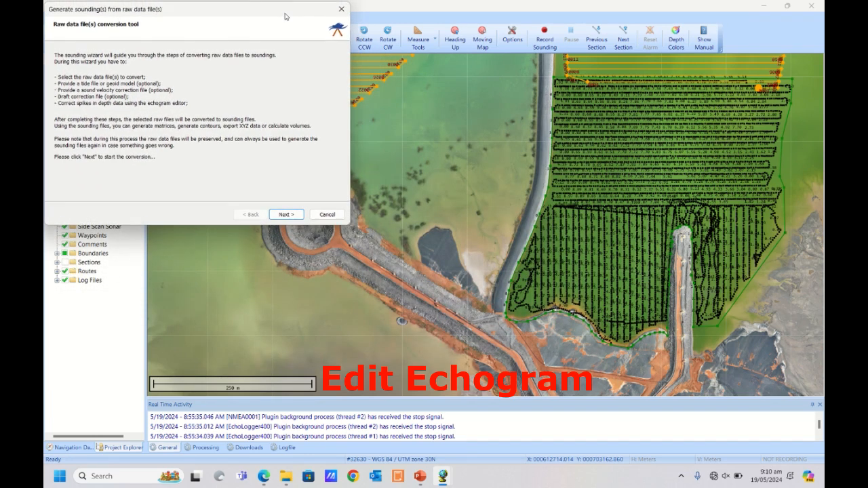
left_click(299, 215)
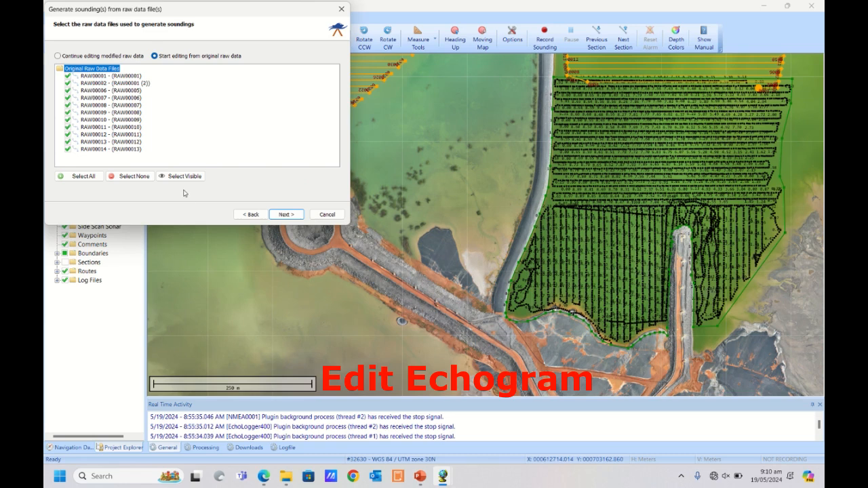
left_click(285, 214)
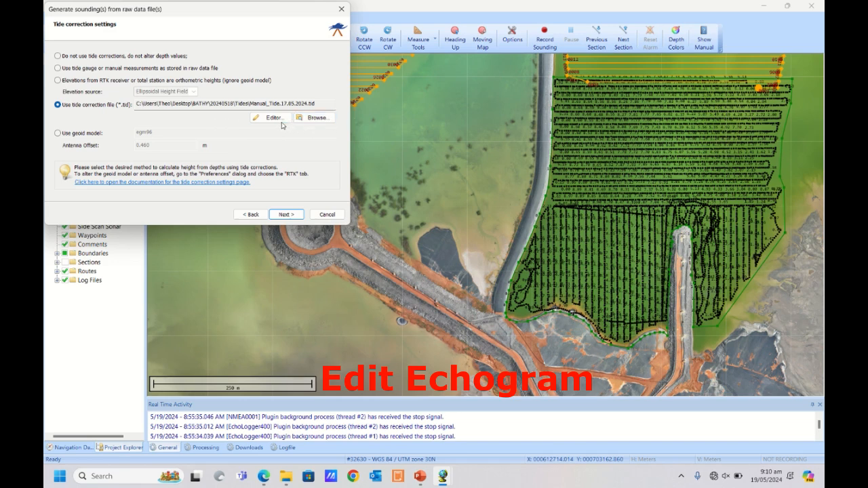
Accept the Manual_Tide.17.05.2024.tid correction and open the echogram editor, placing its window below the survey map.
left_click(286, 215)
left_click(290, 215)
left_click(310, 102)
left_click_drag(566, 17, 636, 334)
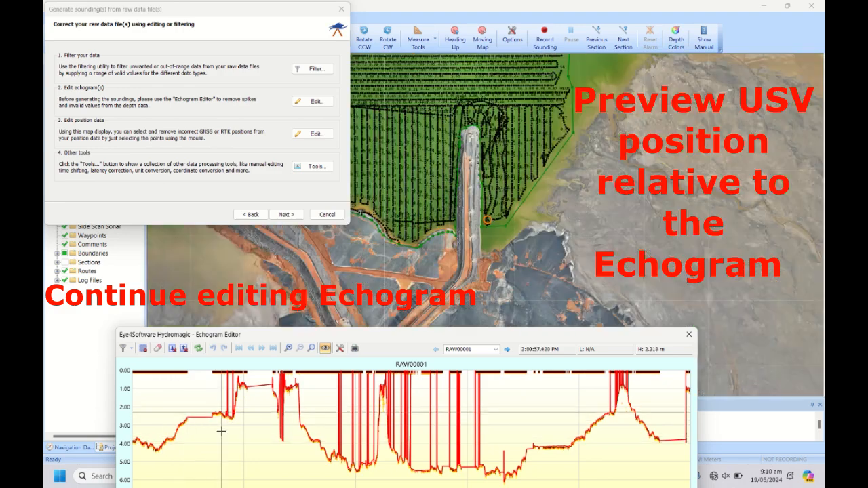
Delete the zero-depth spikes just before the first rise in the RAW00001 echogram, around 3:01 PM.
scroll(241, 399, "up", 1)
scroll(240, 400, "up", 1)
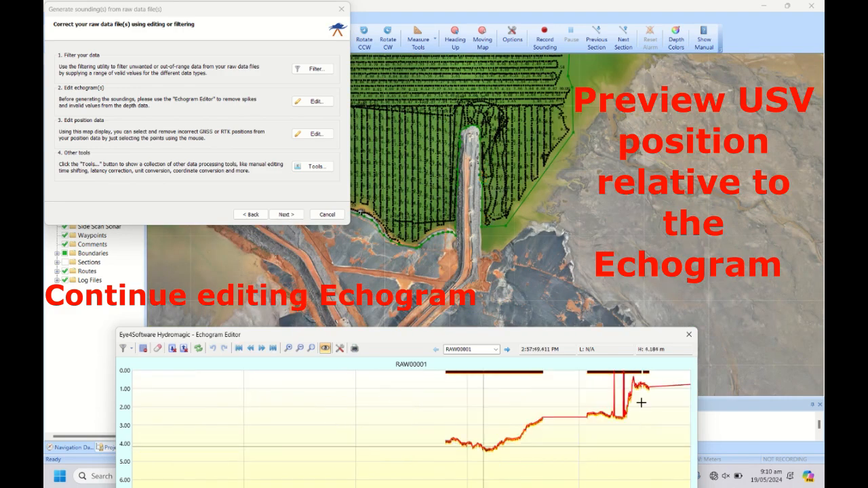
scroll(678, 411, "up", 1)
scroll(378, 409, "up", 3)
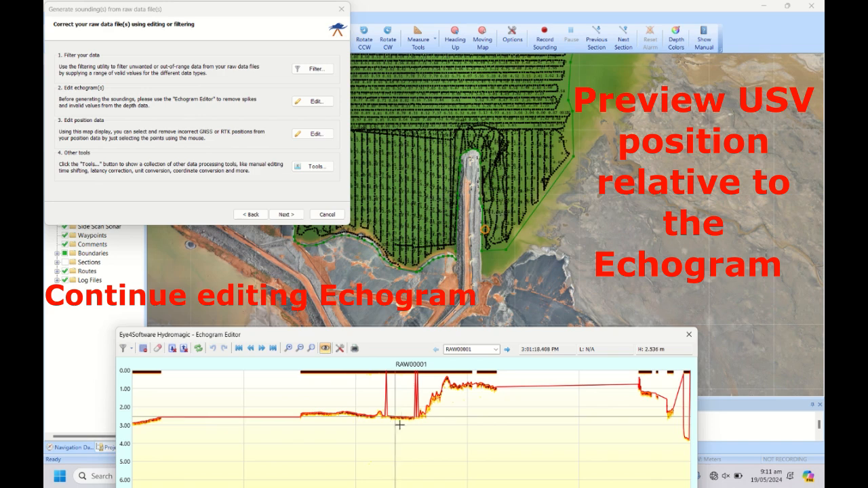
left_click_drag(377, 373, 429, 384)
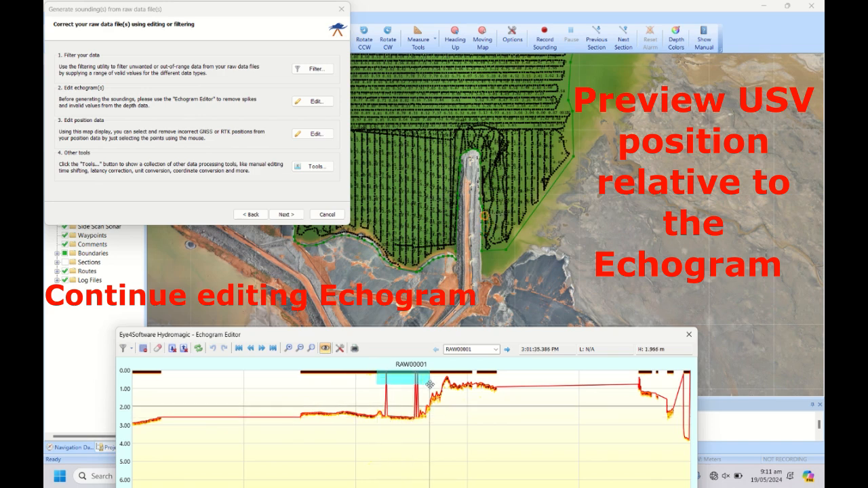
key("Delete")
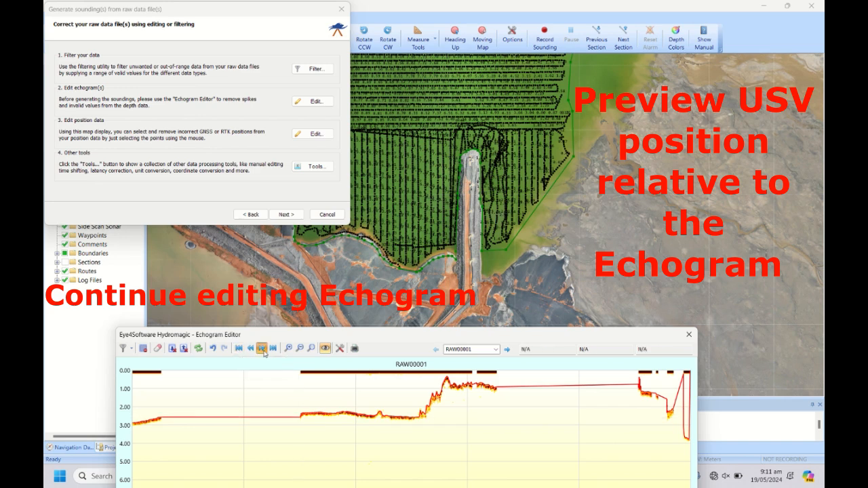
Delete the spikes and the stray sounding around the narrow trough near 3:03 PM in RAW00001.
left_click(264, 352)
left_click(263, 352)
left_click_drag(258, 427, 215, 445)
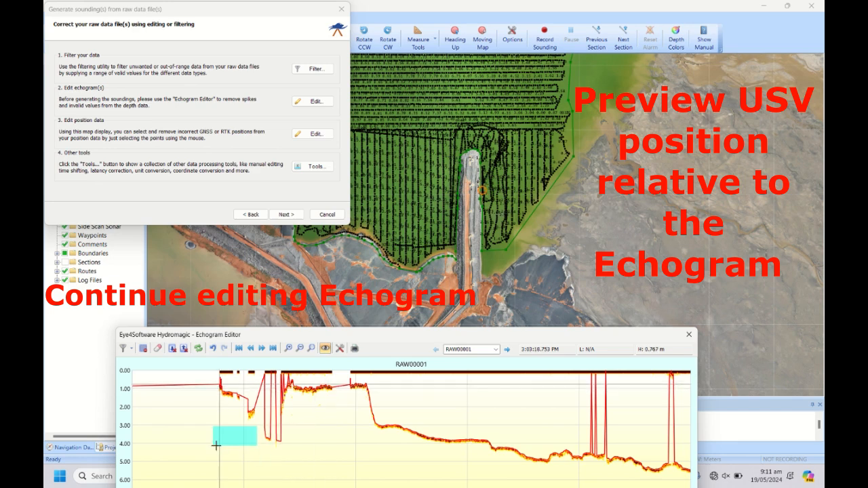
left_click_drag(254, 369, 315, 379)
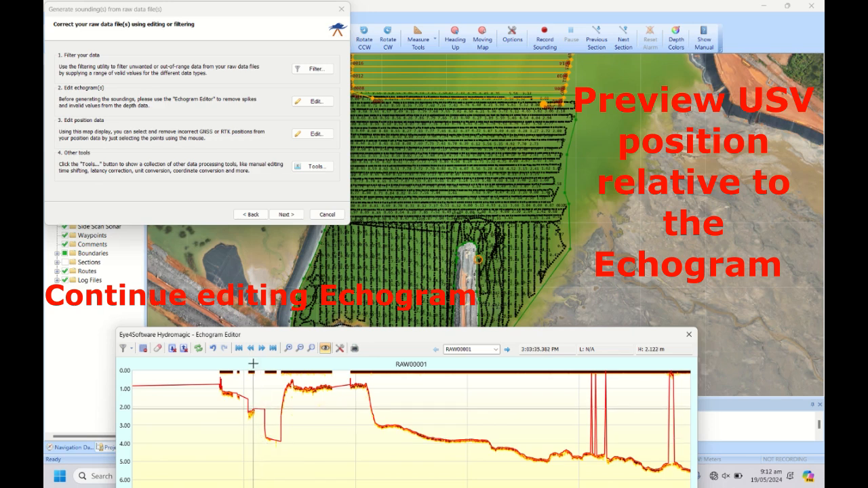
left_click_drag(266, 461, 269, 463)
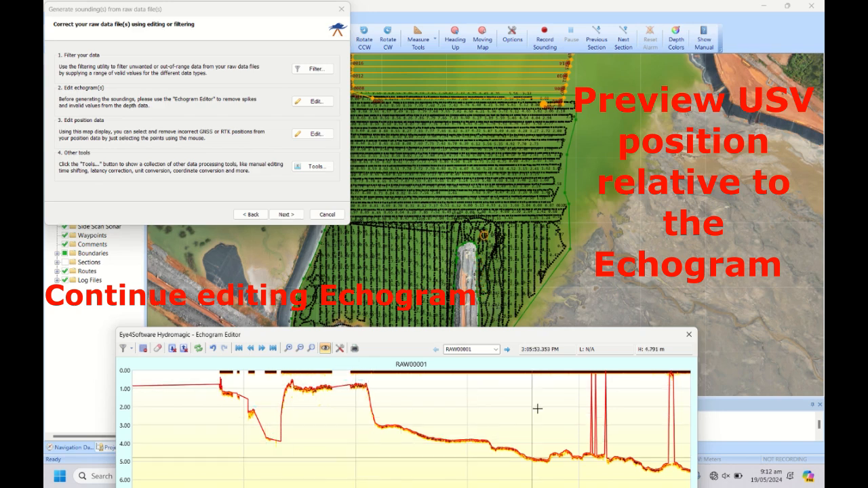
Delete the two groups of zero-depth spikes around 3:06 to 3:07 PM in RAW00001.
left_click_drag(582, 372, 684, 390)
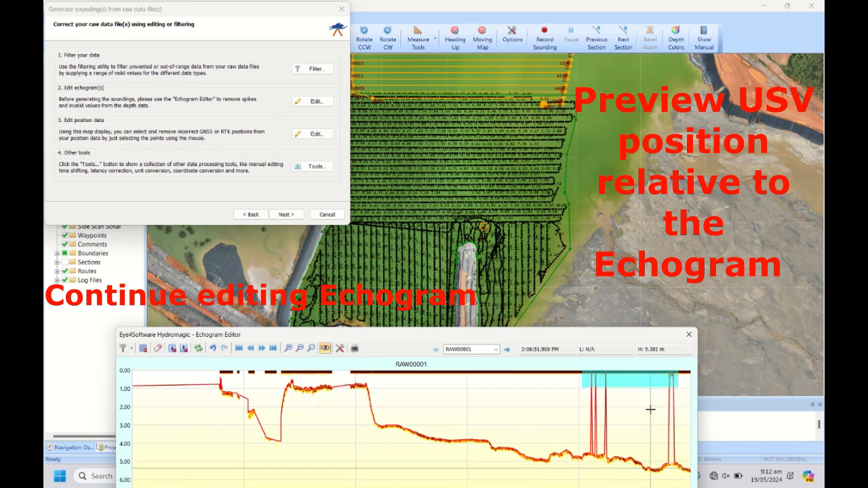
left_click_drag(566, 371, 627, 400)
left_click(623, 401)
key("Delete")
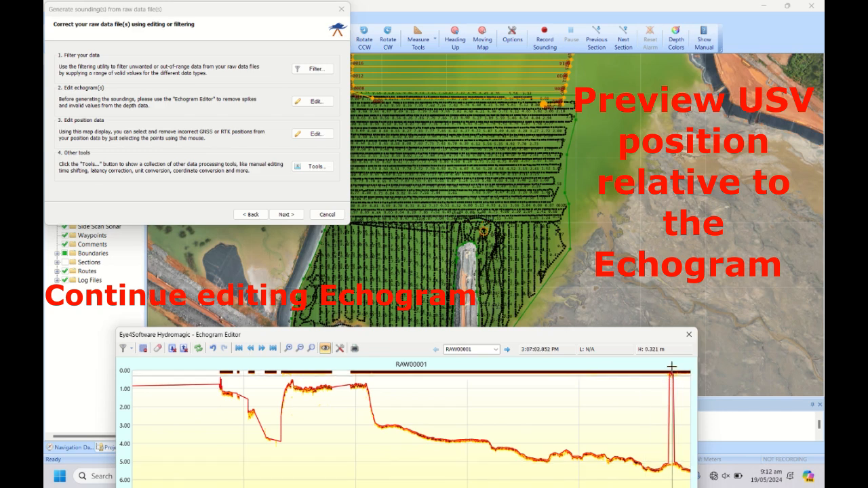
left_click_drag(647, 372, 677, 398)
key("Delete")
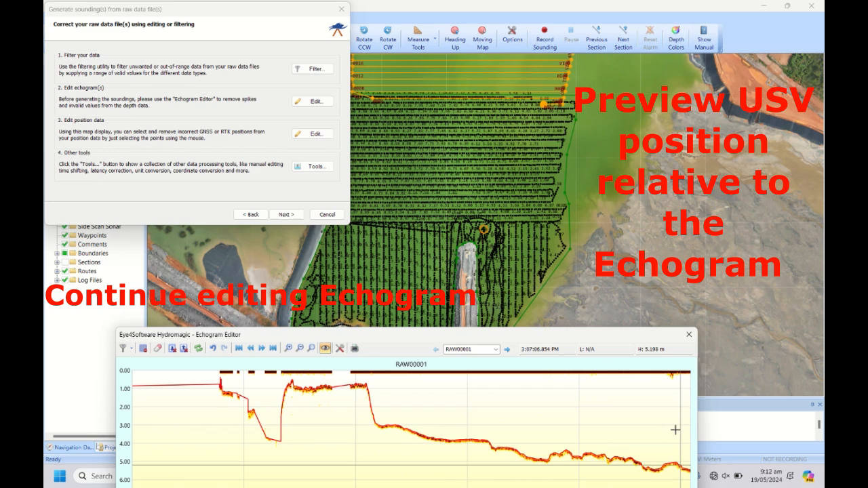
Delete the zero-depth spikes on both sides of the hump in the next RAW00001 section, up to about 3:12 PM.
left_click(261, 349)
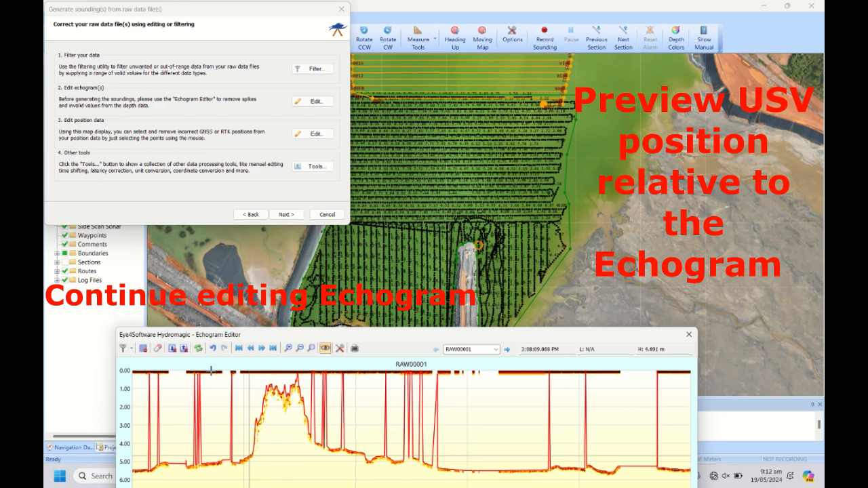
left_click_drag(134, 371, 248, 402)
key("Delete")
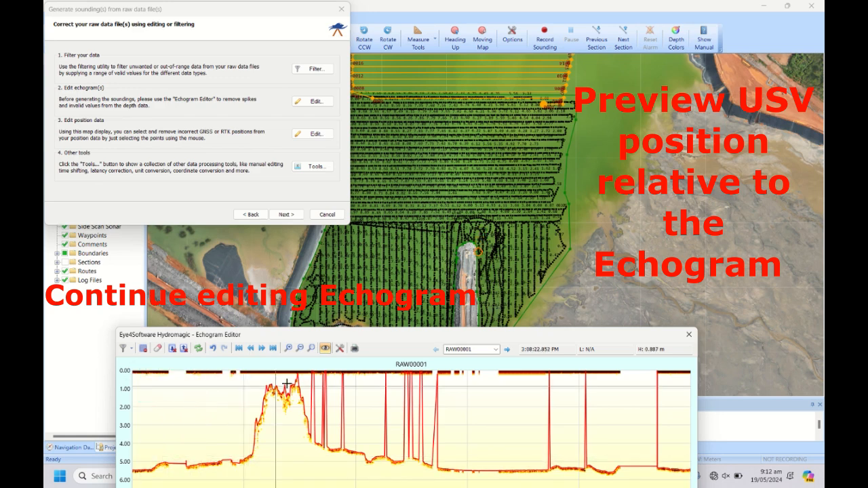
left_click_drag(304, 370, 449, 393)
key("Delete")
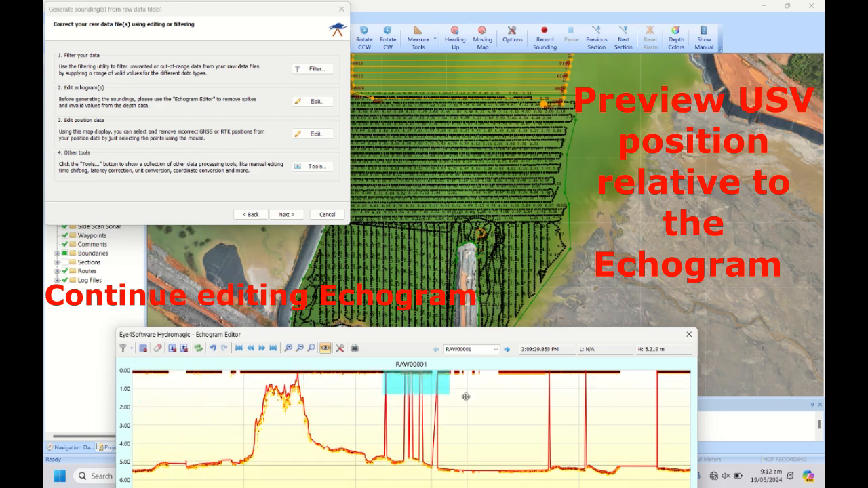
key("Delete")
left_click_drag(528, 371, 679, 391)
key("Delete")
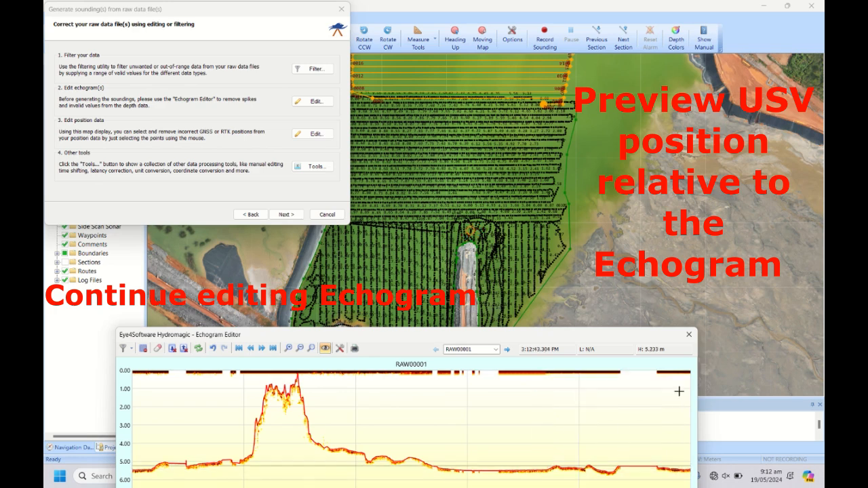
Clear the spikes in the following RAW00001 sections, including the isolated vertical spike near 3:14 PM.
left_click(262, 349)
left_click(261, 348)
left_click(262, 348)
left_click_drag(266, 369, 460, 408)
left_click(261, 348)
left_click(262, 348)
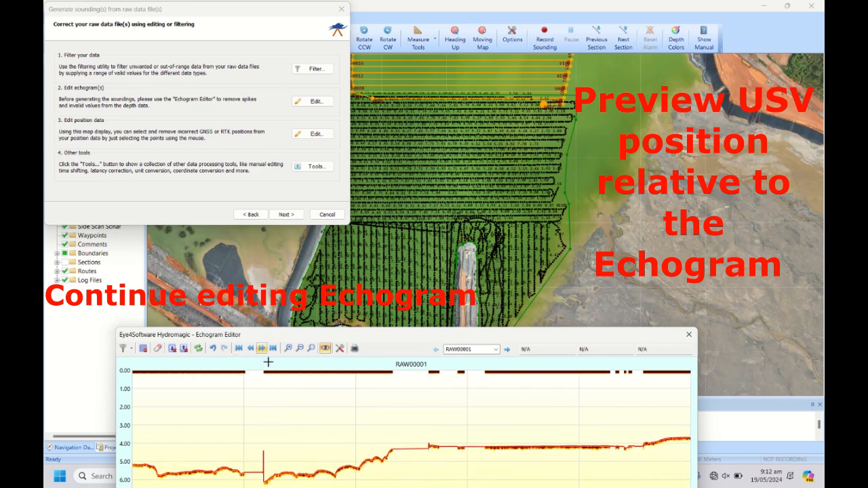
mouse_move(255, 440)
left_mouse_down()
mouse_move(268, 453)
mouse_move(258, 430)
left_mouse_up()
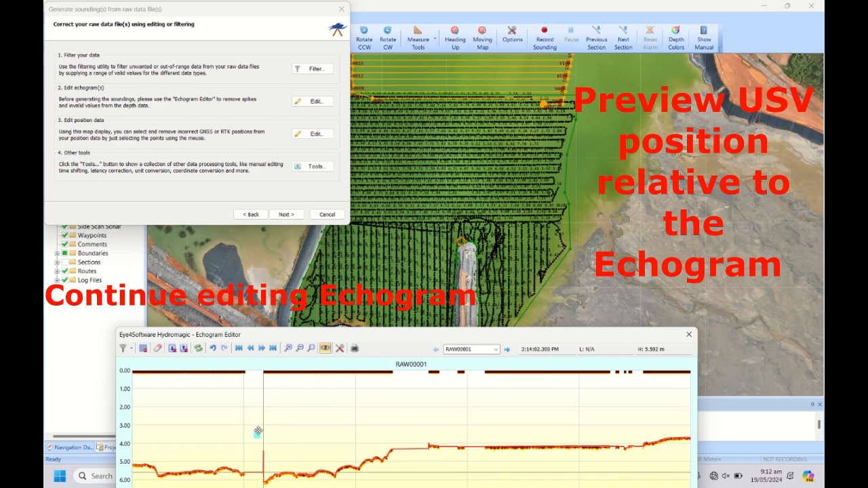
left_click_drag(265, 460, 265, 483)
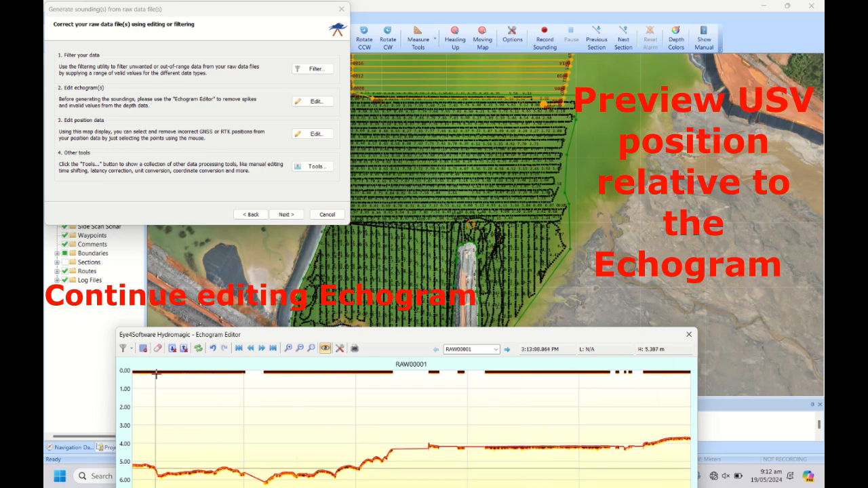
Delete the remaining spikes and the depth trace after about 3:21 PM in RAW00001, and open the RAW00002 echogram.
left_click(261, 349)
left_click(262, 349)
left_click(261, 349)
left_click_drag(227, 364, 367, 379)
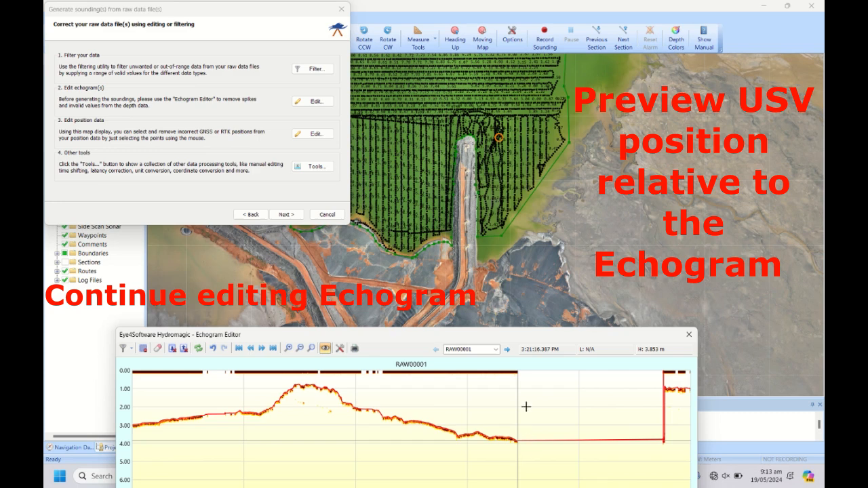
left_click_drag(517, 372, 710, 470)
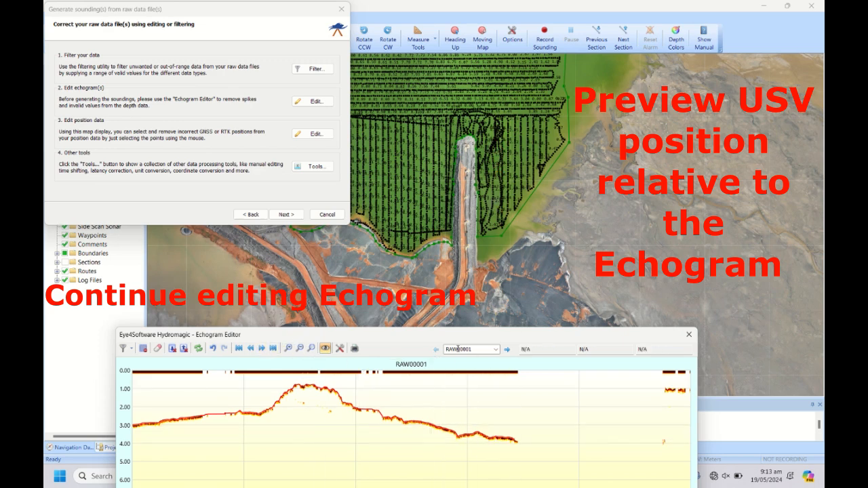
left_click(507, 349)
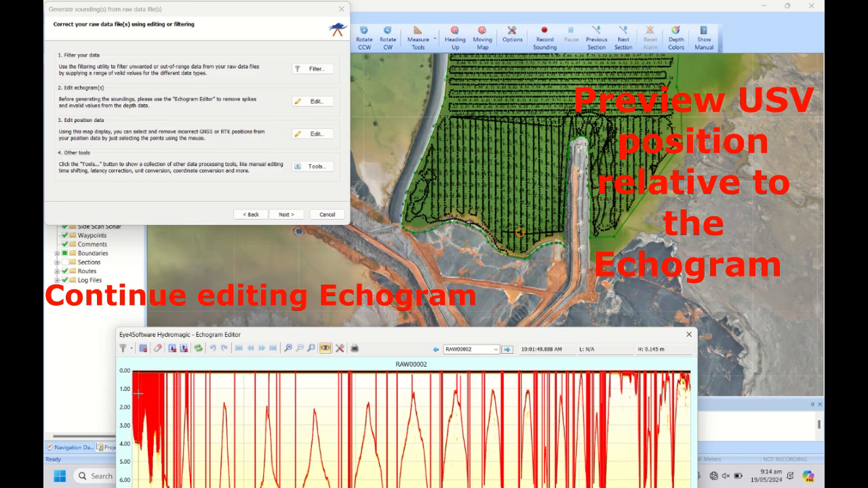
Delete the dense zero-depth spikes in the first RAW00002 section, from about 10:01 to just after 10:05 AM.
scroll(138, 393, "up", 1)
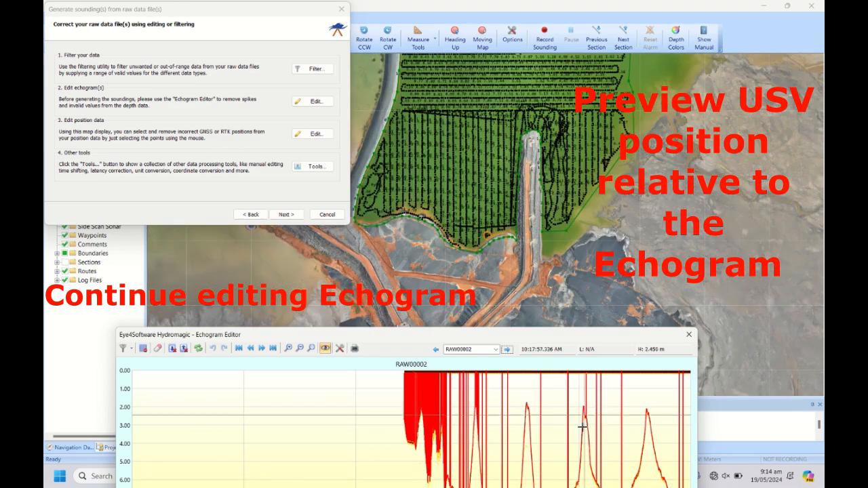
scroll(416, 411, "down", 10)
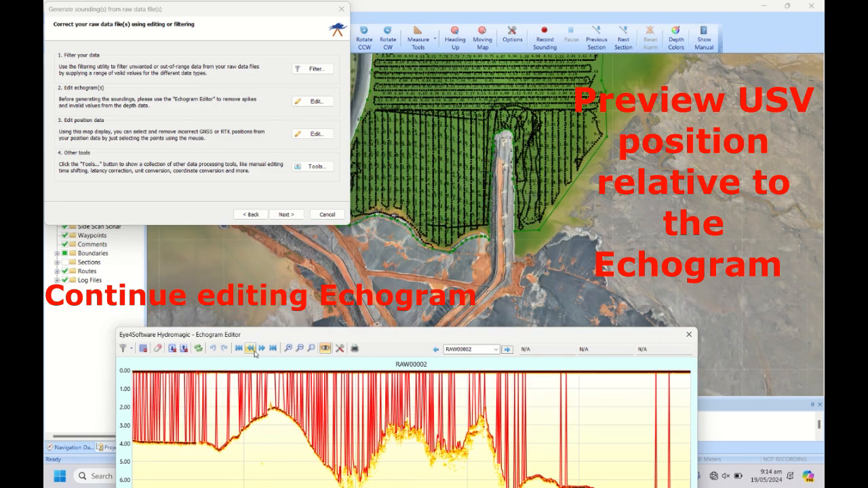
left_click(250, 352)
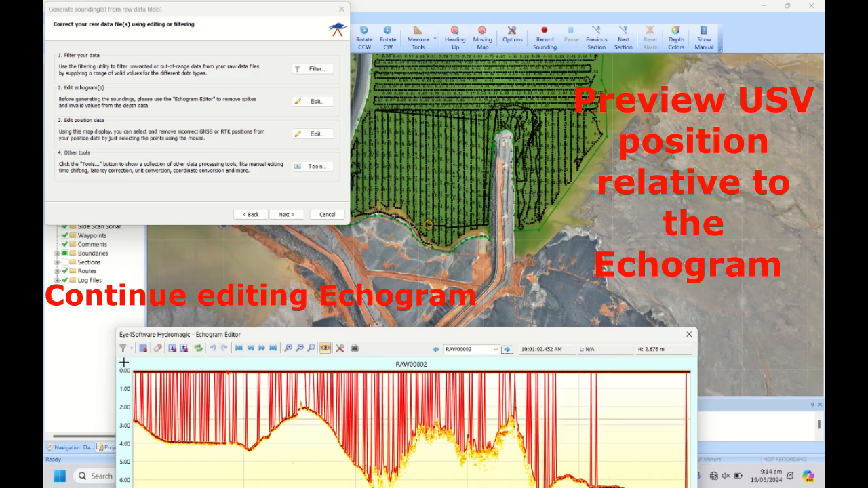
left_click_drag(119, 357, 581, 403)
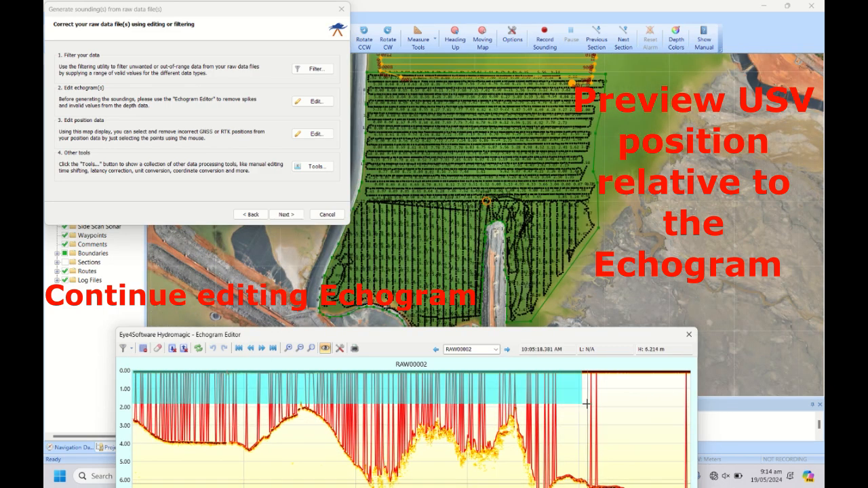
key("Delete")
left_click_drag(583, 371, 627, 401)
key("Delete")
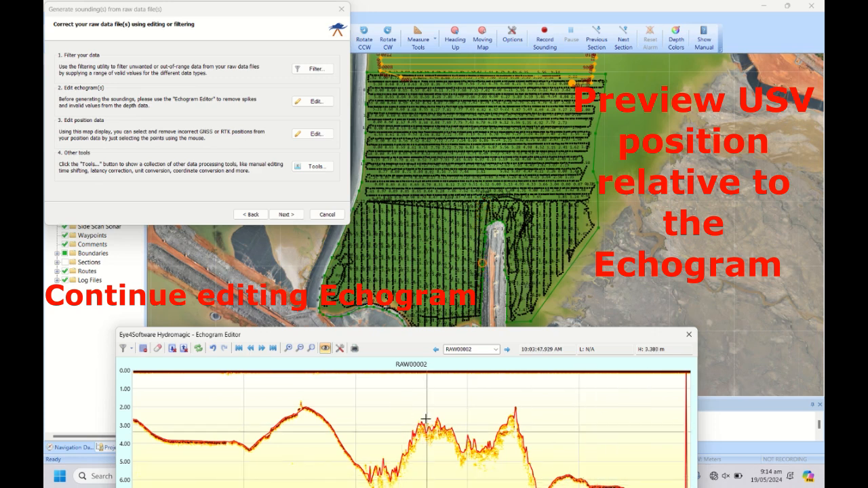
Raise the echogram editor window and delete the zero-depth spikes around the hump in RAW00002, up to about 10:09 AM.
left_click_drag(358, 337, 353, 318)
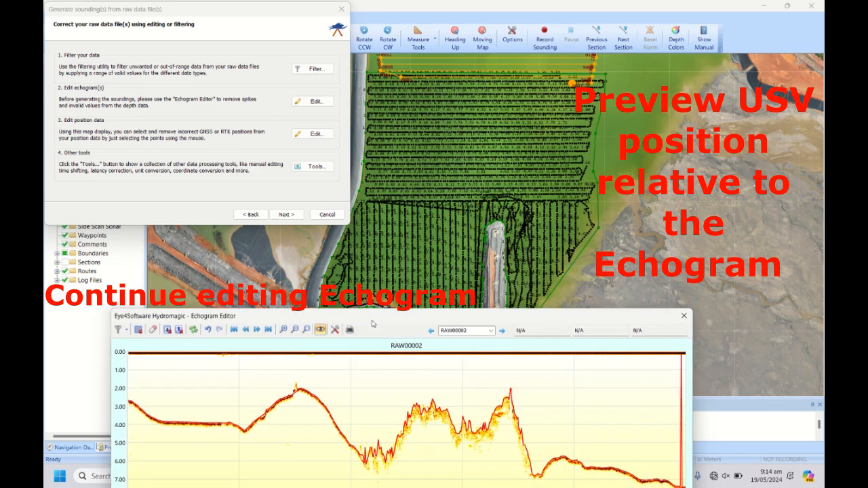
left_click(256, 329)
left_click(256, 329)
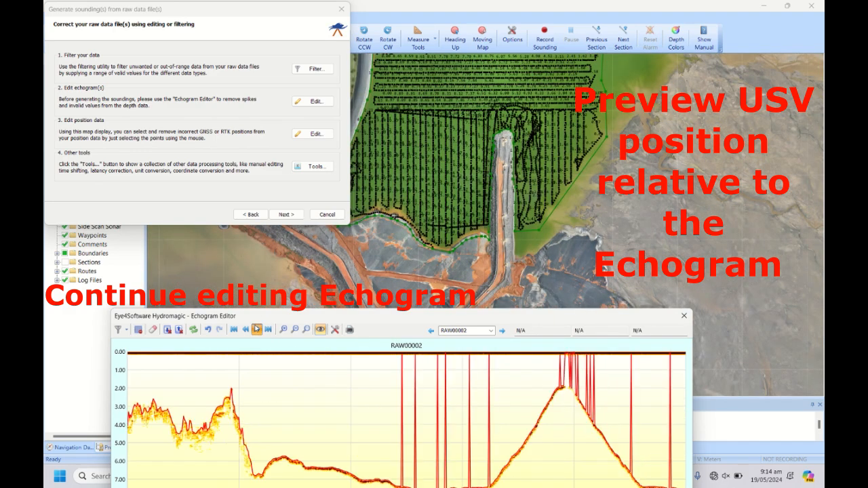
left_click(256, 329)
left_click_drag(253, 353, 582, 381)
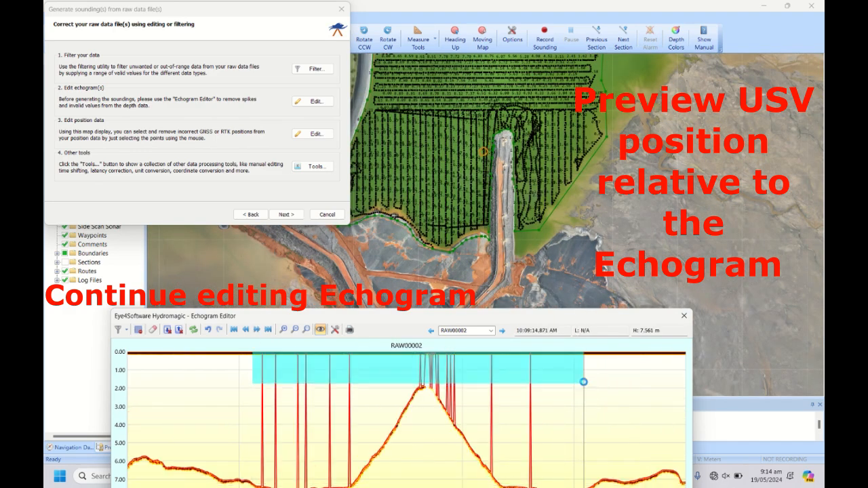
Delete the isolated zero-depth spikes in the next RAW00002 sections, from about 10:10 to 10:16 AM.
left_click(257, 330)
left_click(257, 331)
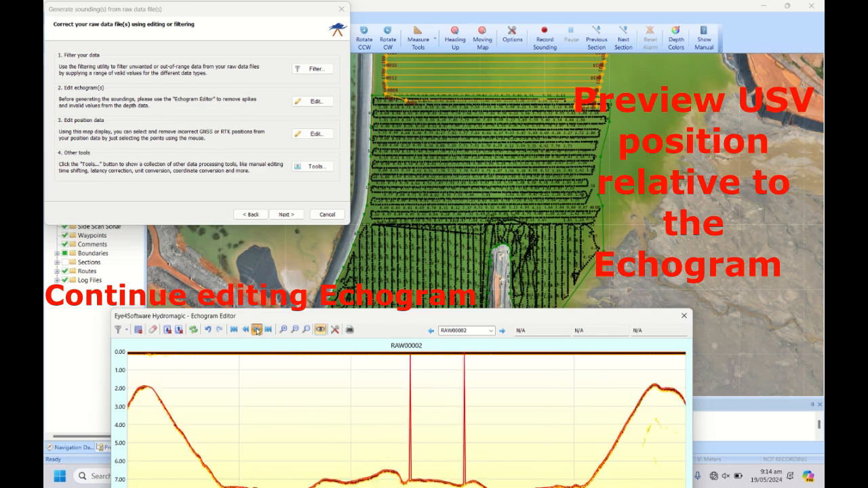
left_click(256, 331)
left_click_drag(245, 350, 368, 388)
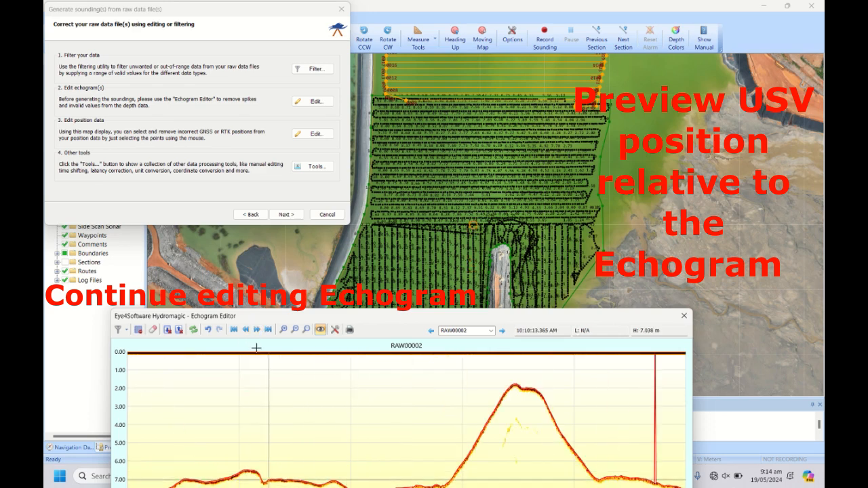
left_click(257, 330)
left_click(257, 330)
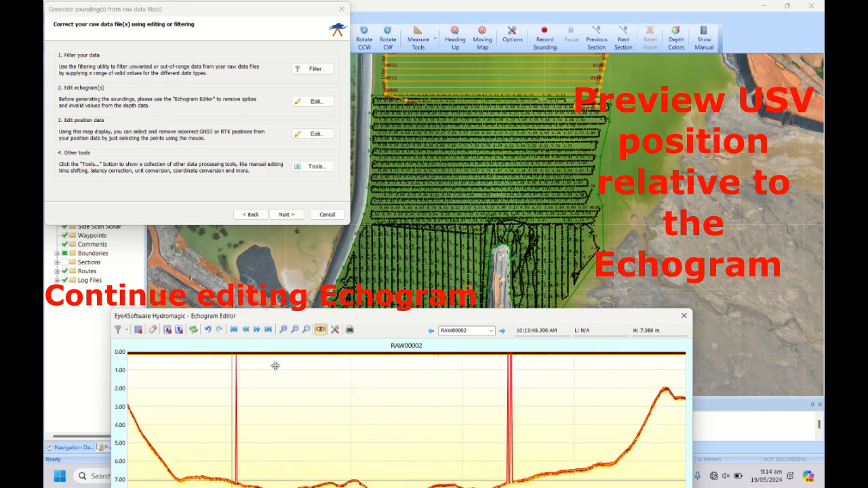
left_click_drag(234, 354, 620, 401)
Delete the zero-depth spikes after the following hump, up to about 10:21 AM, and those in the sections beyond it in RAW00002.
left_click(257, 330)
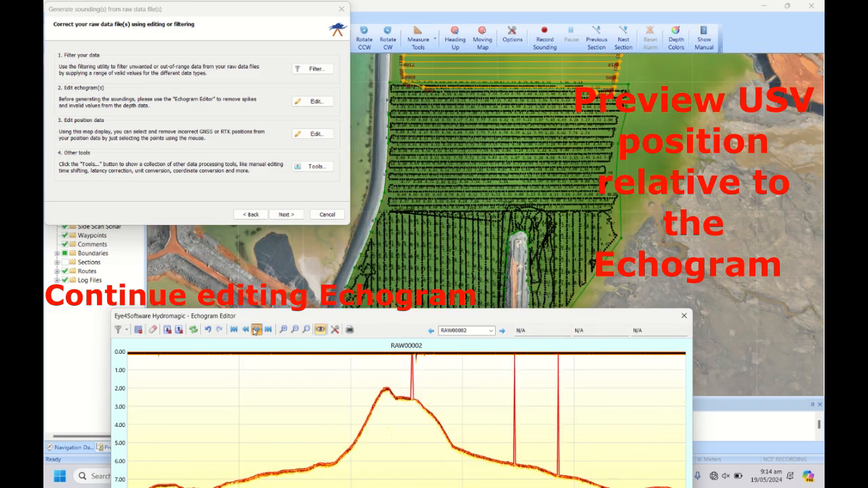
left_click(257, 330)
left_click_drag(248, 352, 620, 372)
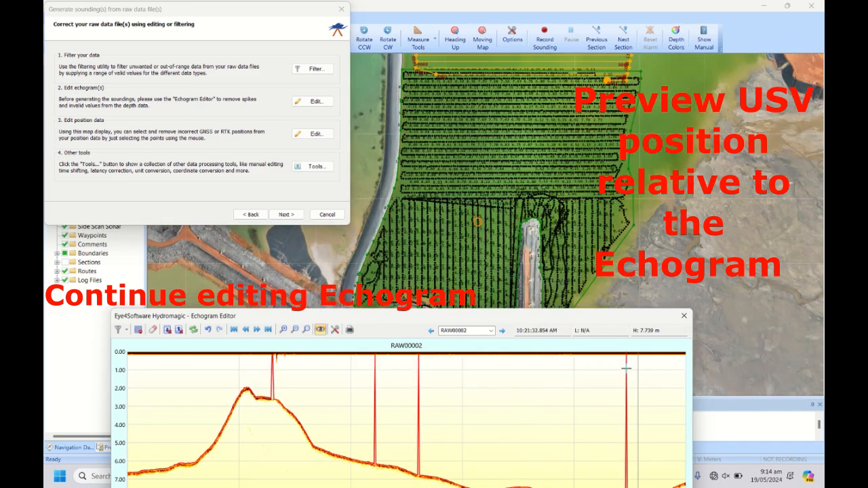
left_click(257, 330)
left_click(257, 330)
left_click(257, 330)
left_click(257, 330)
left_click(257, 330)
left_click_drag(201, 349, 478, 407)
Clear the spikes in RAW00002 from about 10:31 to 10:40 AM, including the short one beside the hump near 10:36 AM.
left_click(268, 330)
left_click(257, 331)
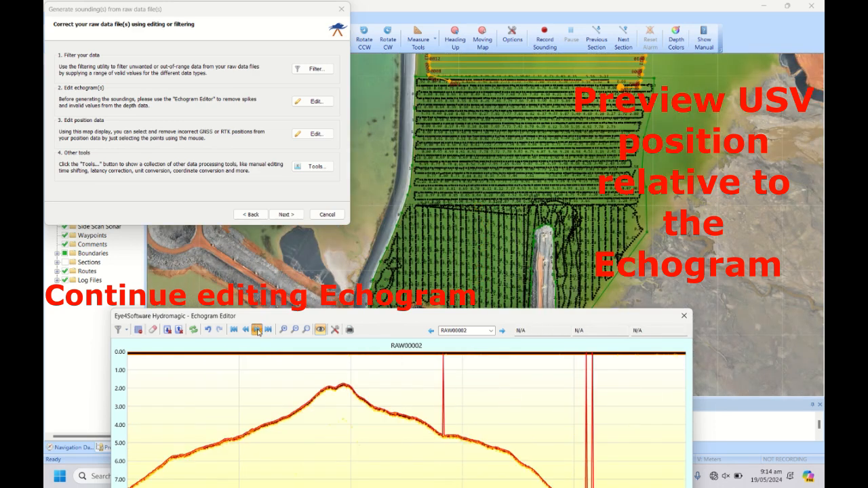
left_click(257, 330)
left_click_drag(311, 355, 657, 379)
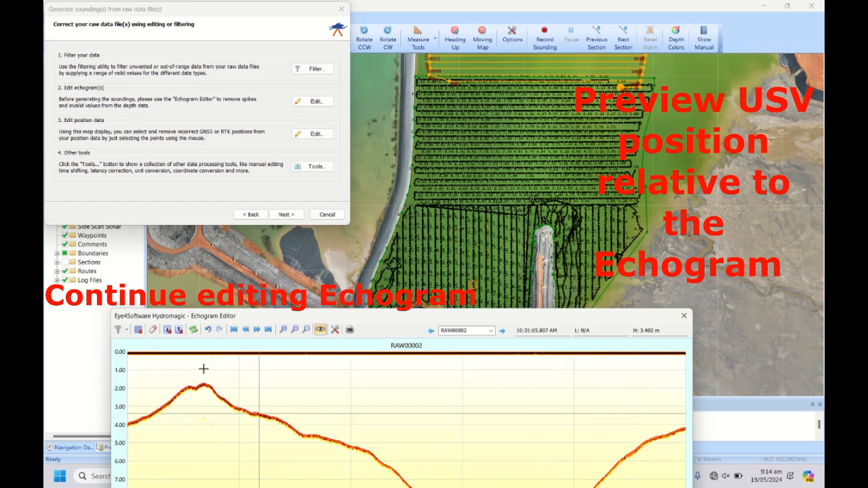
left_click(257, 330)
left_click(257, 330)
left_click(257, 330)
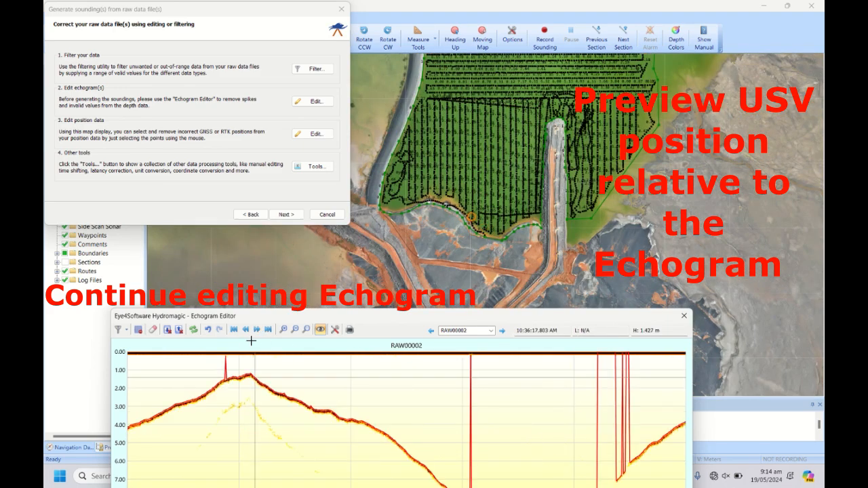
left_click_drag(211, 356, 662, 367)
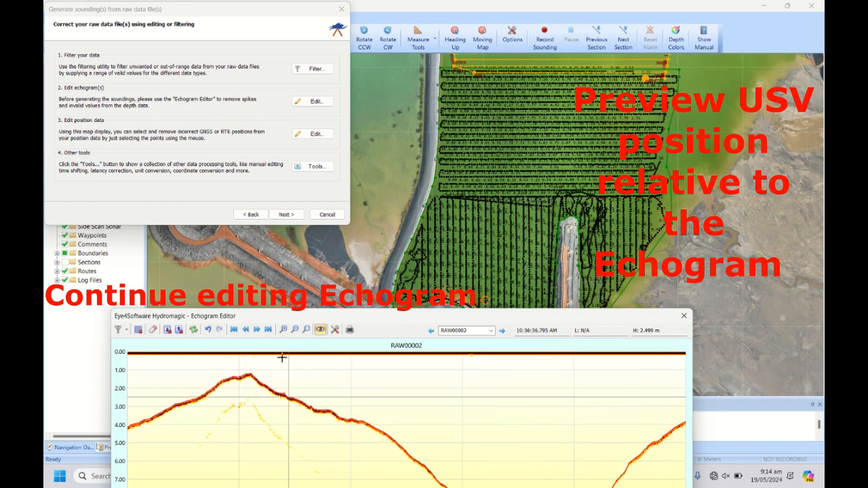
Delete the zero-depth spikes across the deep stretch around 10:43 AM in RAW00002.
left_click(257, 330)
left_click(257, 330)
left_click(256, 331)
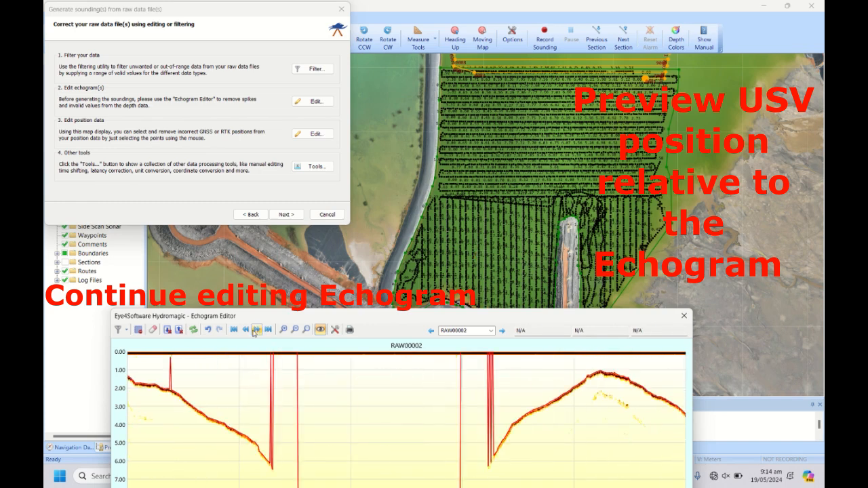
left_click(246, 333)
left_click_drag(239, 354, 661, 357)
key("Delete")
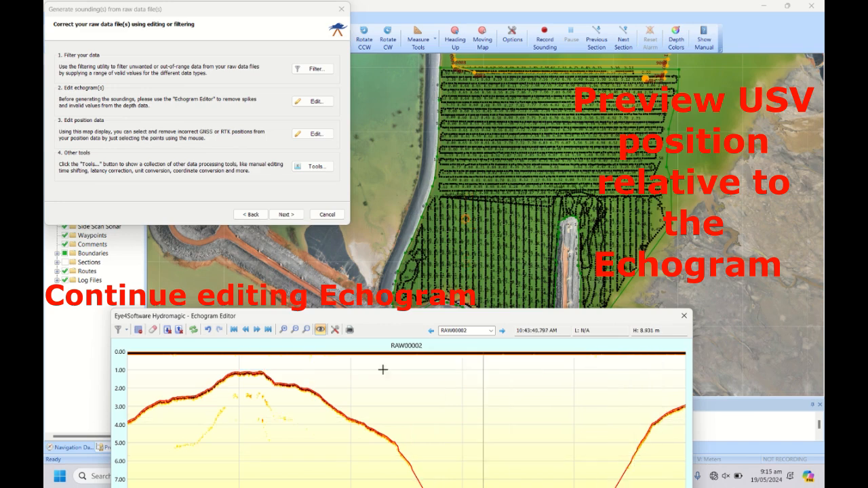
Delete the zero-depth spikes between the humps in the next two RAW00002 sections, from about 10:47 to 10:54 AM.
left_click(257, 330)
left_click(256, 330)
left_click_drag(271, 356, 571, 381)
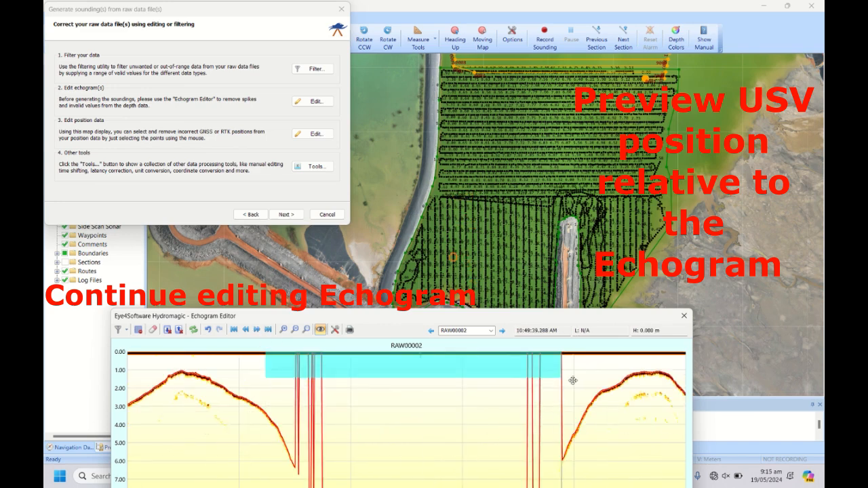
key("Delete")
left_click(257, 330)
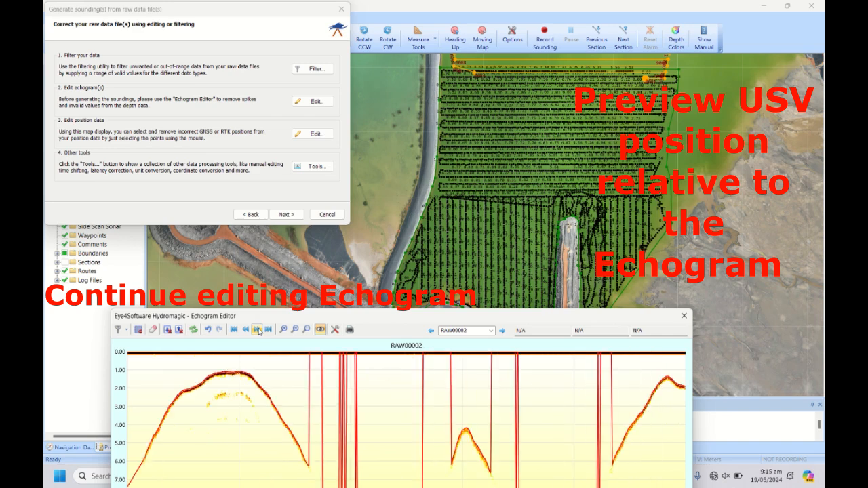
left_click_drag(281, 353, 635, 380)
key("Delete")
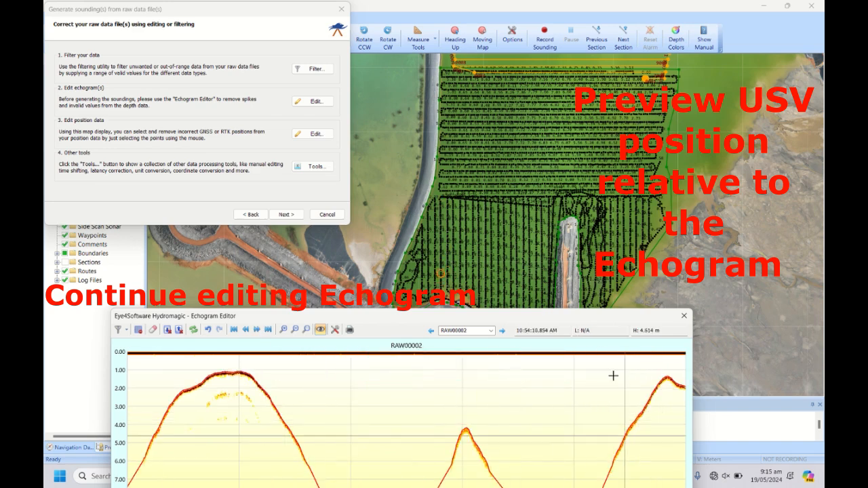
Delete the zero-depth spikes on both sides of the tall peak near 10:57 AM in RAW00002.
left_click(257, 330)
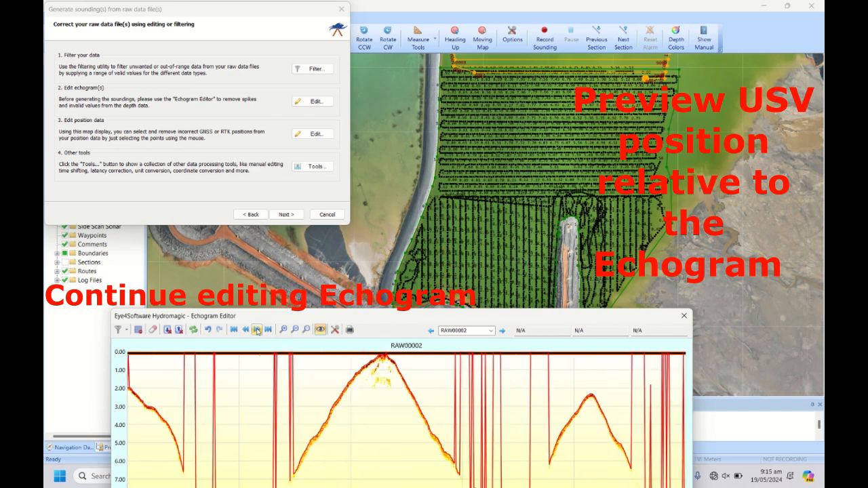
left_click(257, 330)
left_click_drag(238, 354, 458, 362)
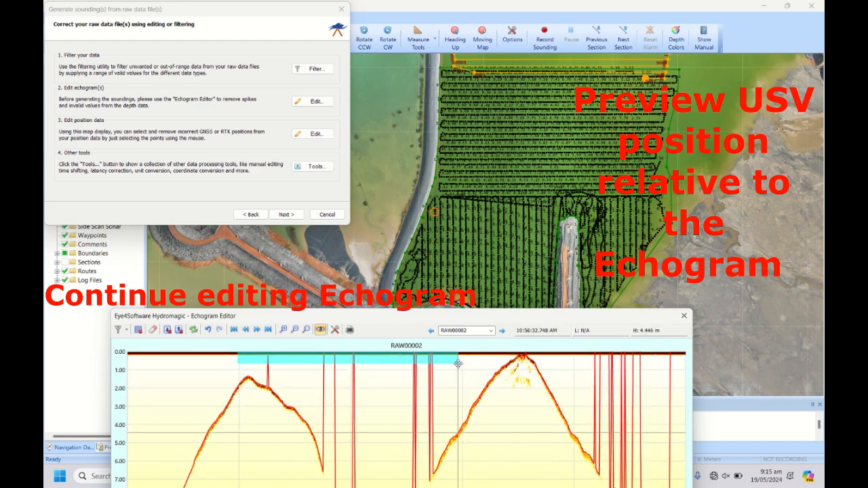
key("Delete")
left_click_drag(568, 353, 685, 359)
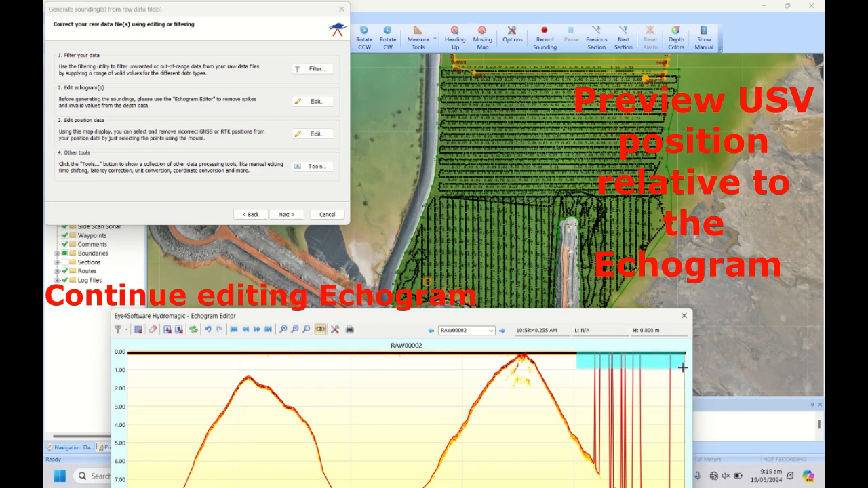
key("Delete")
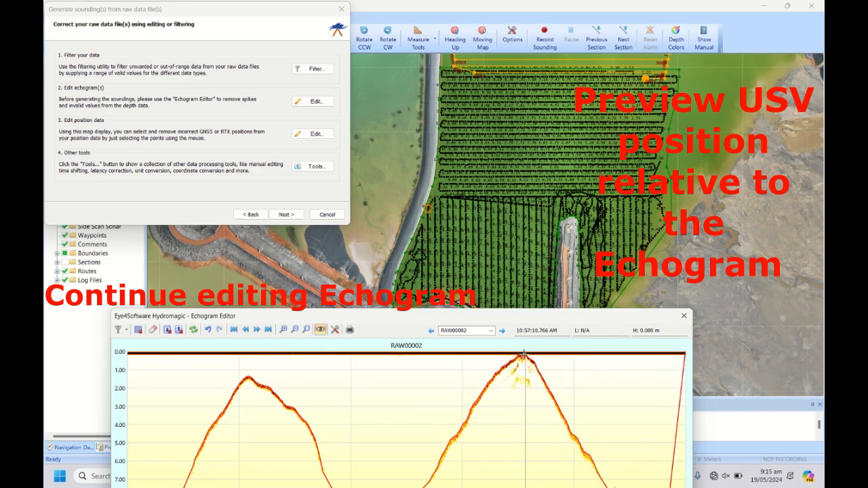
left_click_drag(511, 353, 537, 359)
key("Delete")
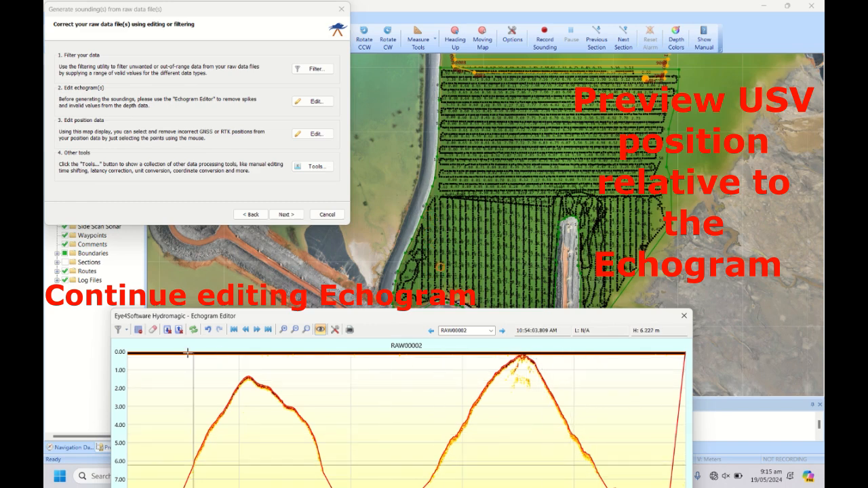
Delete the spikes around the small hump up to about 11:00 AM and the short spike where the shallow stretch begins.
left_click(256, 330)
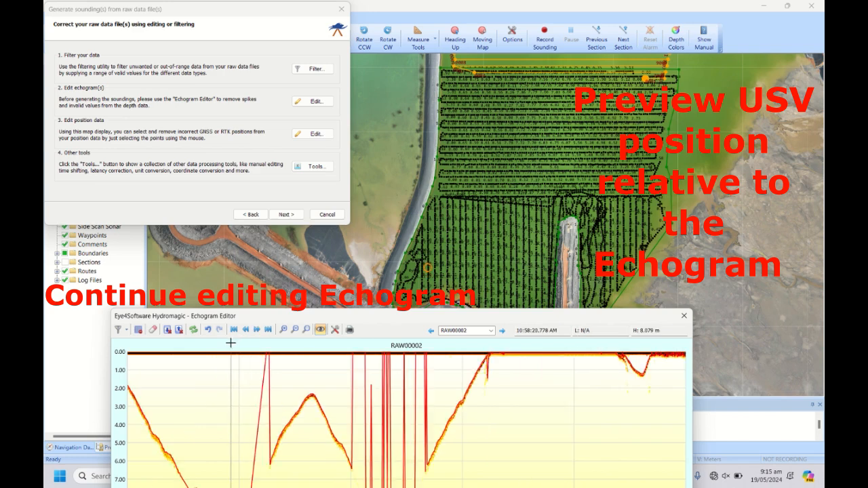
left_click_drag(448, 353, 230, 354)
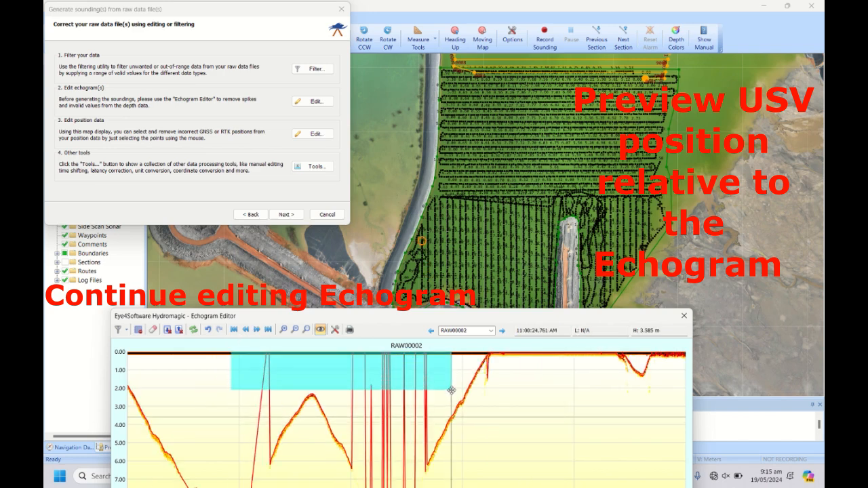
key("Delete")
left_click_drag(482, 356, 502, 393)
key("Delete")
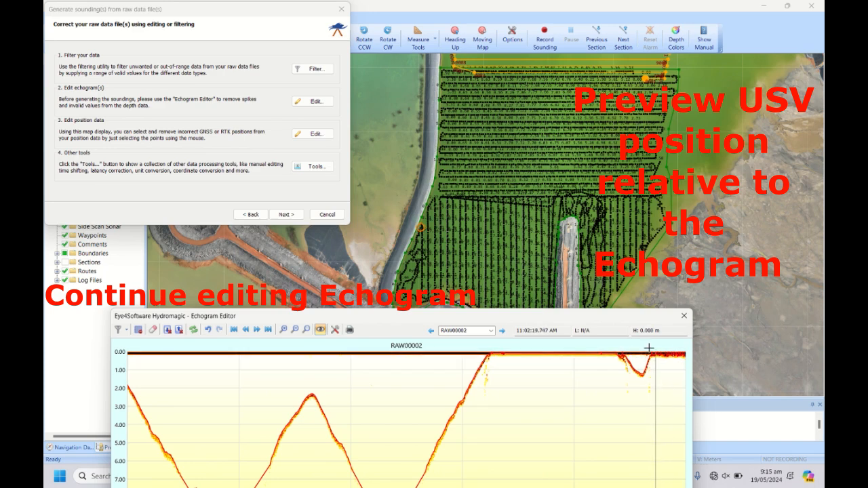
Clear the spikes in the last RAW00002 section, from the shallow dip near 11:04 AM past the hump near 11:05 AM.
left_click(267, 332)
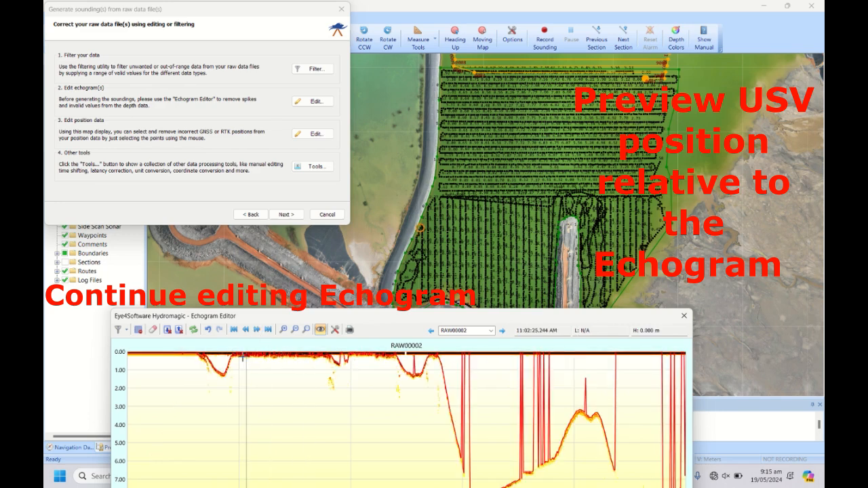
left_click_drag(225, 354, 348, 355)
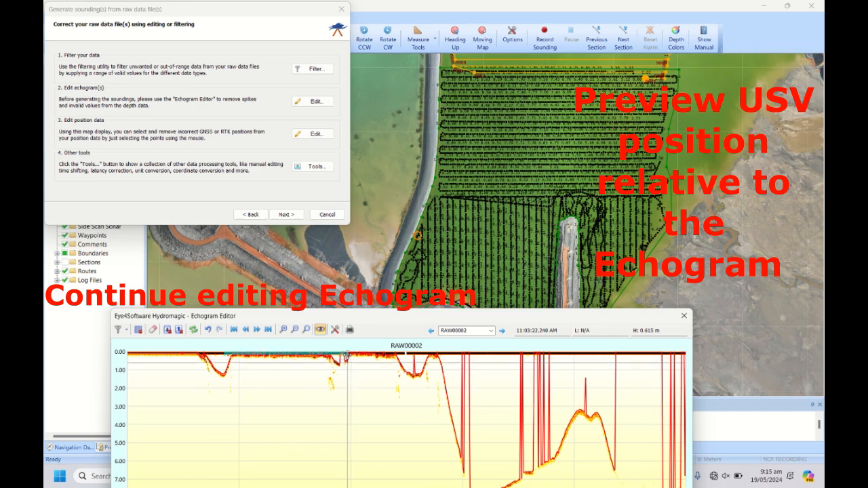
left_click_drag(348, 355, 418, 354)
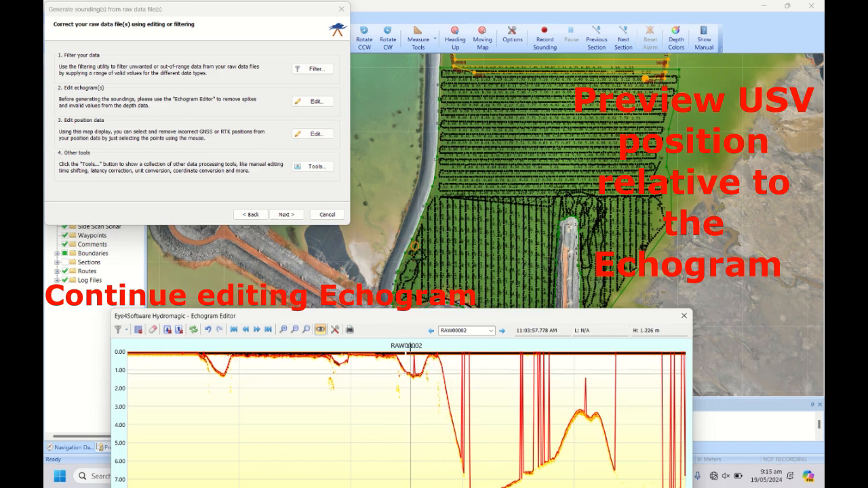
left_click_drag(451, 353, 600, 394)
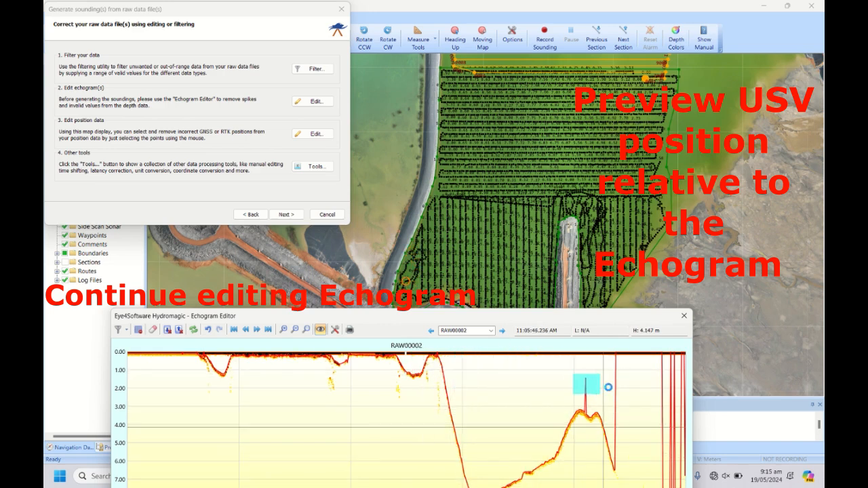
left_click_drag(607, 344, 702, 373)
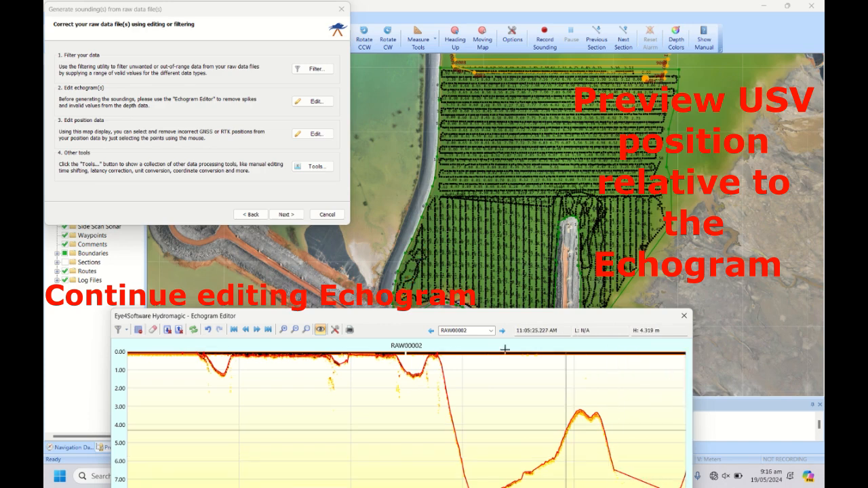
Try deleting the bottom trace over the hump between 11:05 and 11:06 AM in RAW00002, and undo it.
left_click(246, 330)
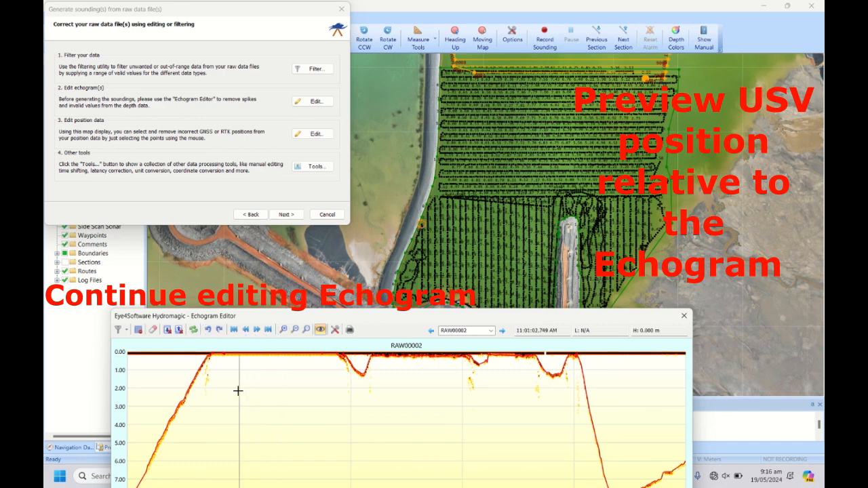
scroll(238, 392, "down", 1)
scroll(460, 401, "down", 1)
mouse_move(607, 387)
left_mouse_down()
mouse_move(635, 423)
mouse_move(649, 464)
left_mouse_up()
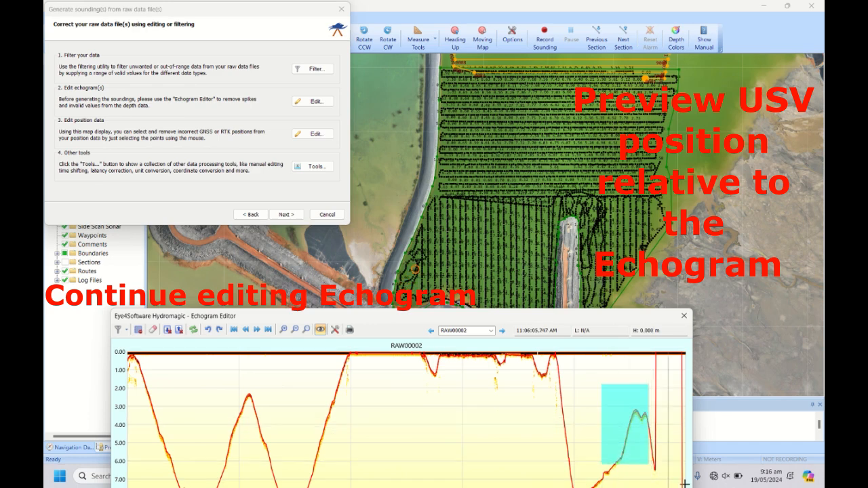
key("Delete")
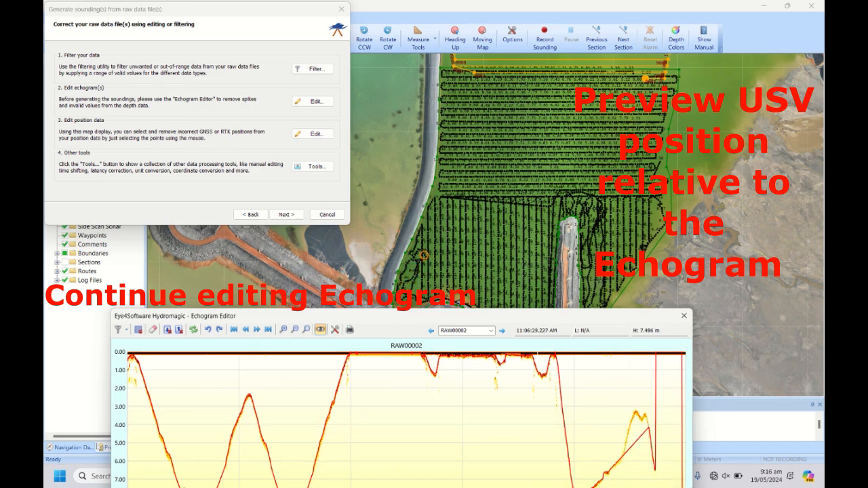
left_click(208, 331)
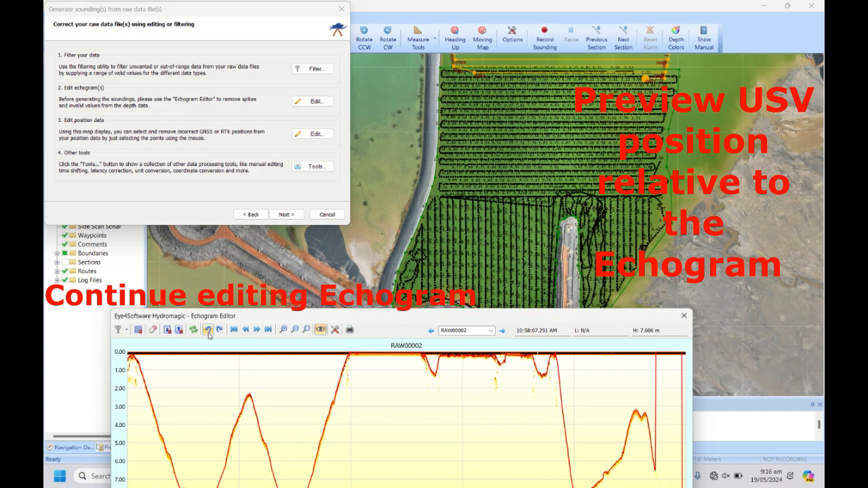
left_click(207, 330)
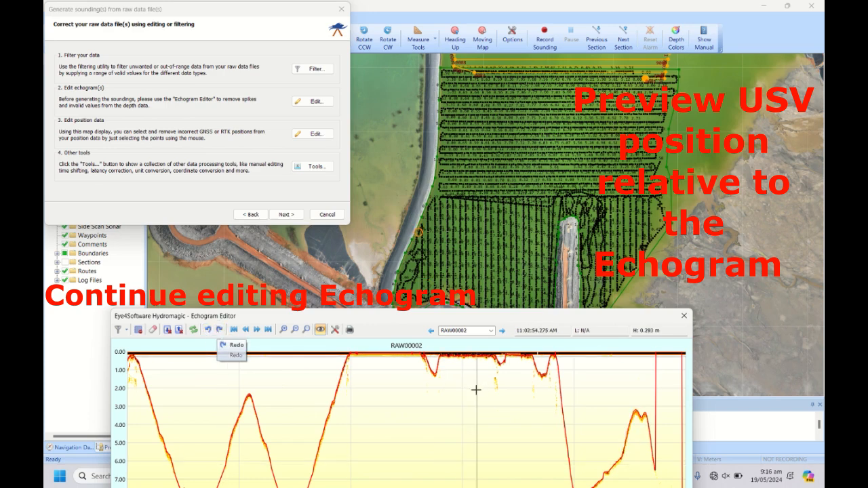
Try deleting the zero-depth spikes in the deep stretch just after 11:06 AM in RAW00002, and undo it.
scroll(447, 384, "down", 1)
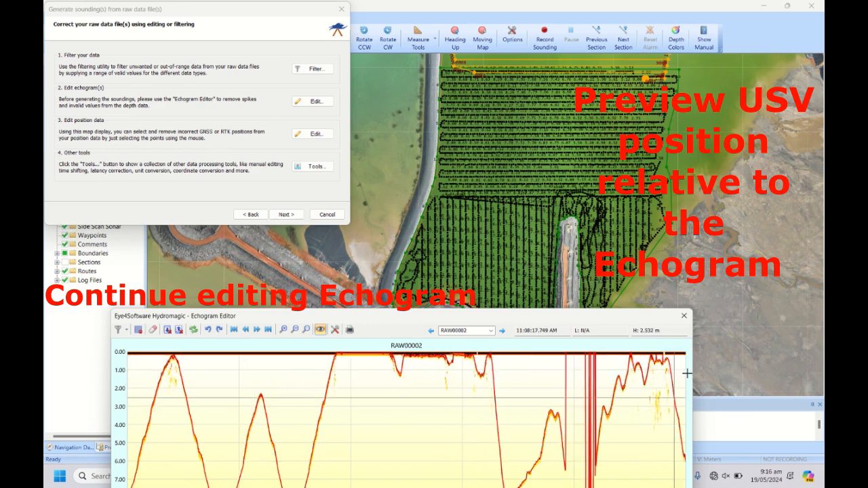
left_click_drag(551, 351, 601, 366)
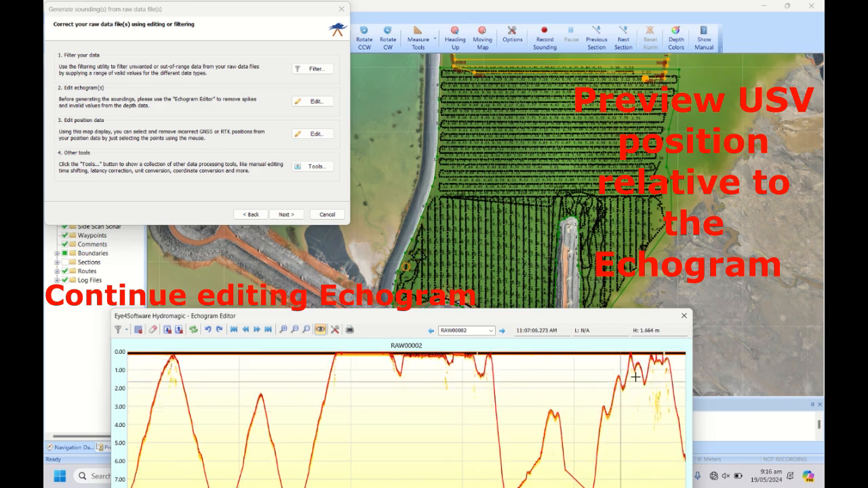
left_click(209, 332)
scroll(510, 400, "down", 2)
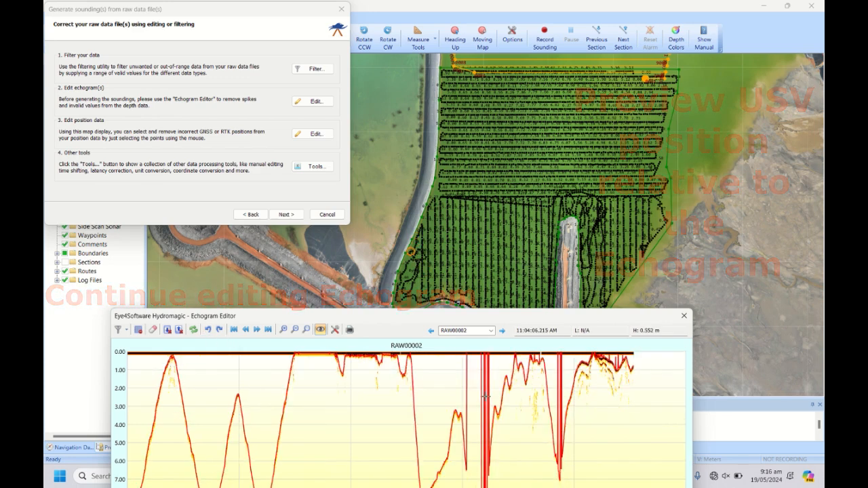
scroll(416, 461, "up", 1)
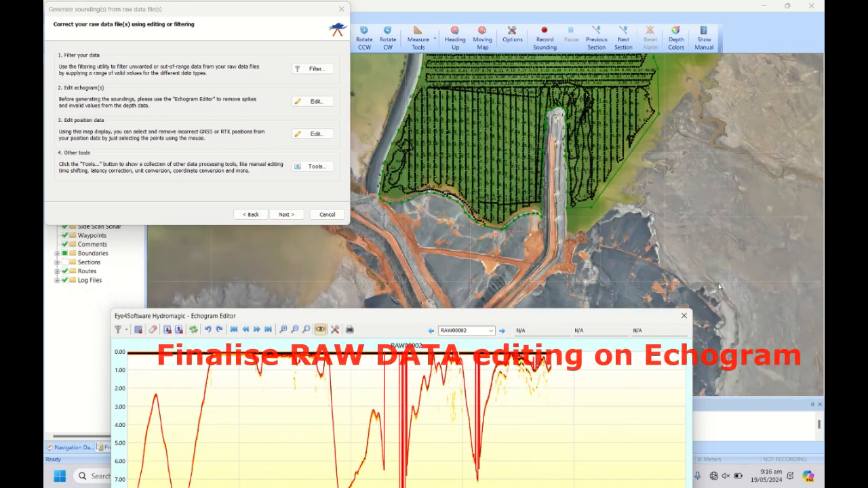
Move the Echogram Editor up to reveal the full plot and delete the zero-depth spikes around 11:06 AM in RAW00002.
left_click_drag(593, 319, 598, 246)
left_click_drag(596, 91, 596, 108)
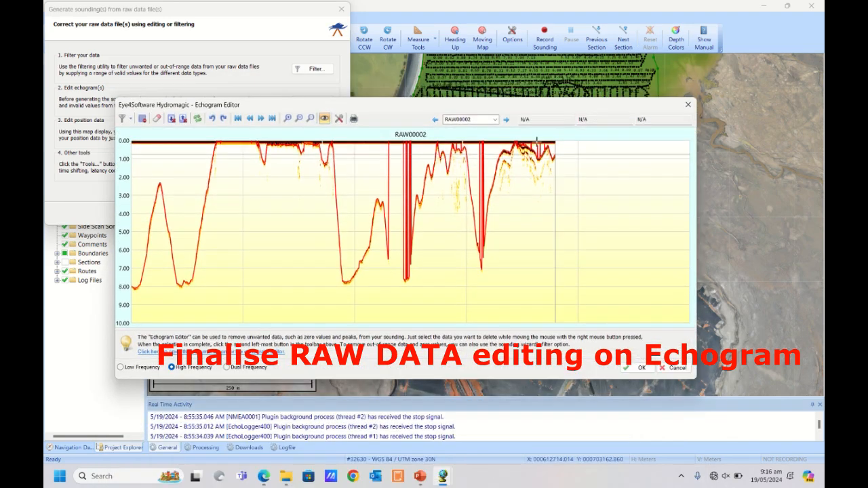
scroll(391, 190, "up", 2)
scroll(393, 191, "up", 2)
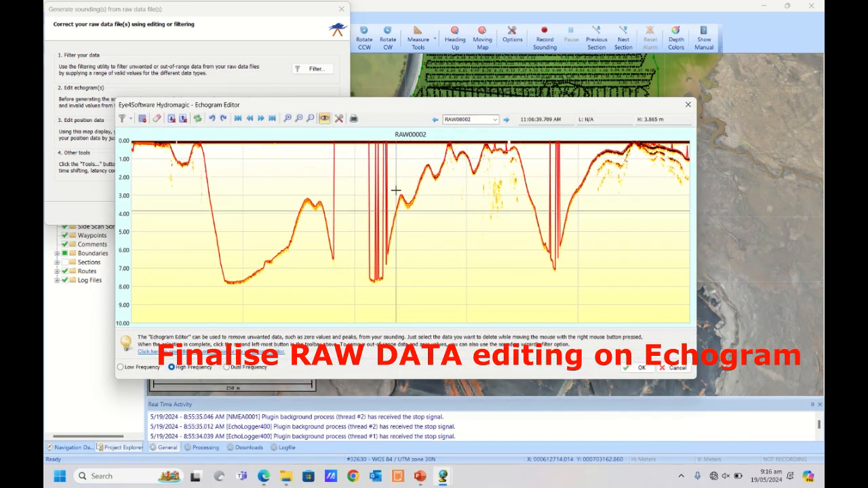
left_click_drag(322, 136, 349, 177)
key("Delete")
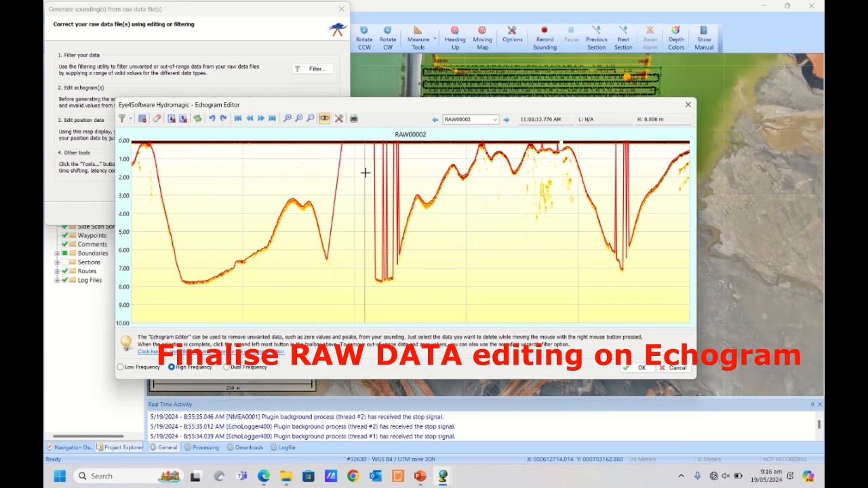
left_click_drag(332, 138, 427, 155)
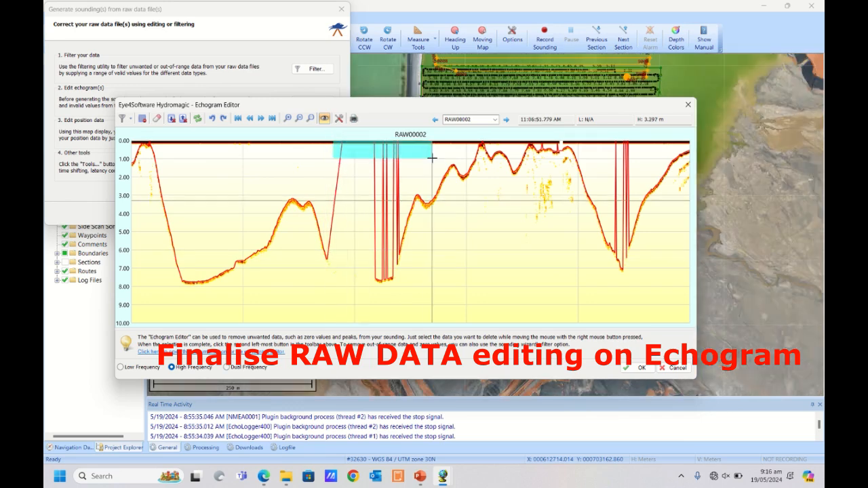
key("Delete")
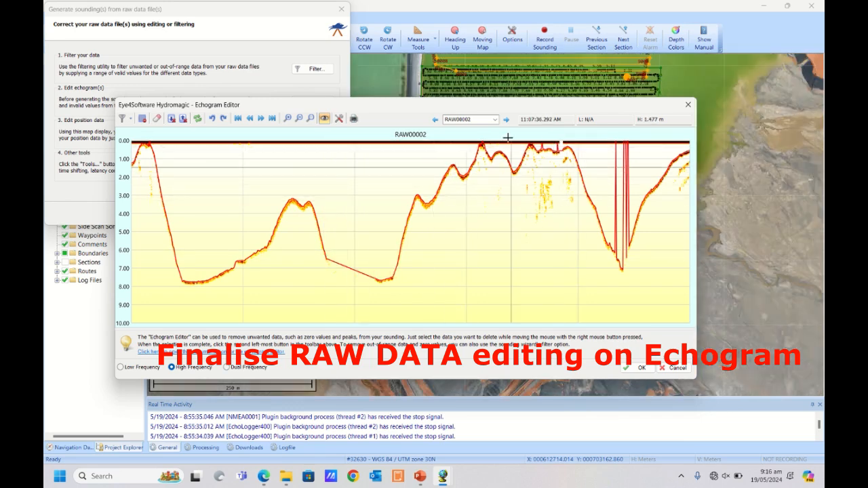
Delete the spikes at the shallow peak after 11:07 AM and in the deep dip before 11:09 AM.
left_click_drag(474, 136, 498, 147)
key("Delete")
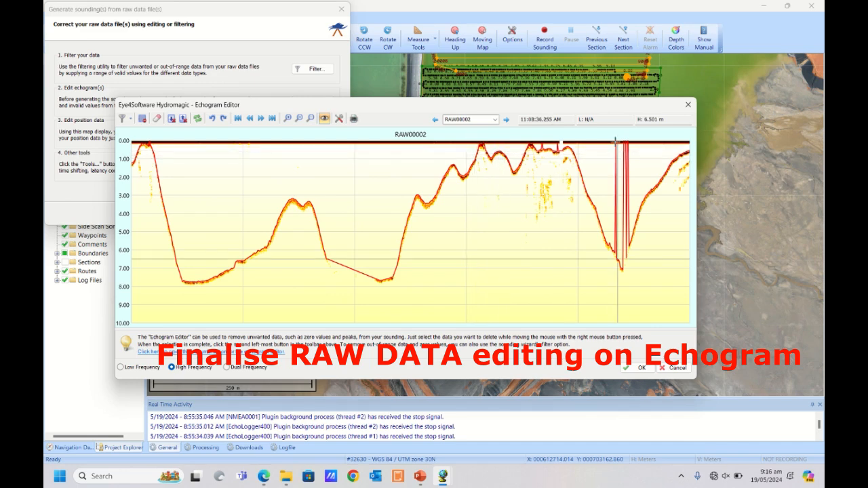
left_click_drag(563, 147, 647, 167)
key("Delete")
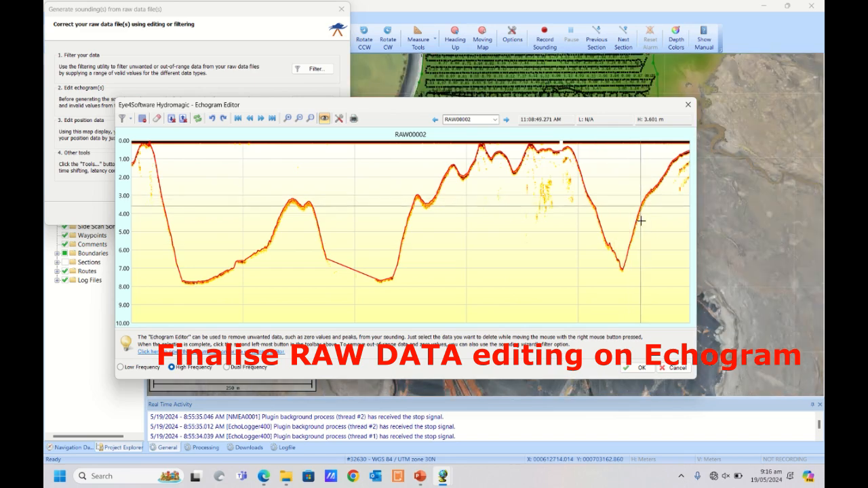
Remove the small spikes along the final shallow stretch of RAW00002 around 11:10 AM.
left_click(261, 118)
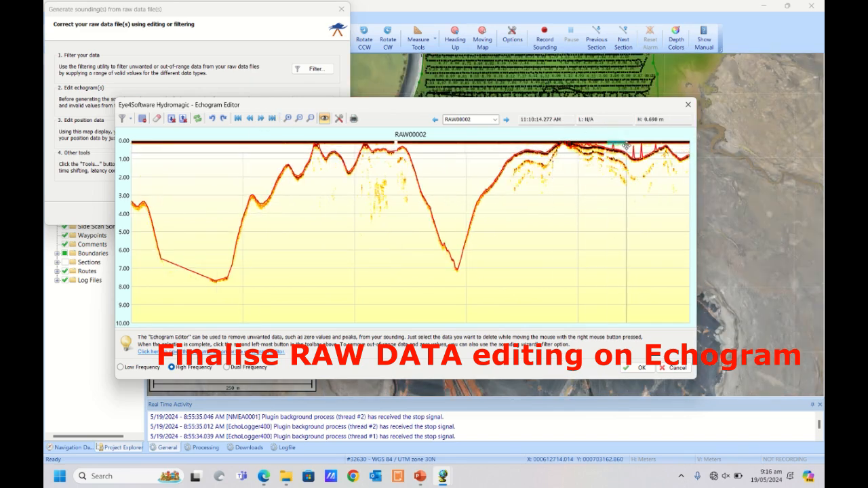
left_click_drag(626, 145, 661, 147)
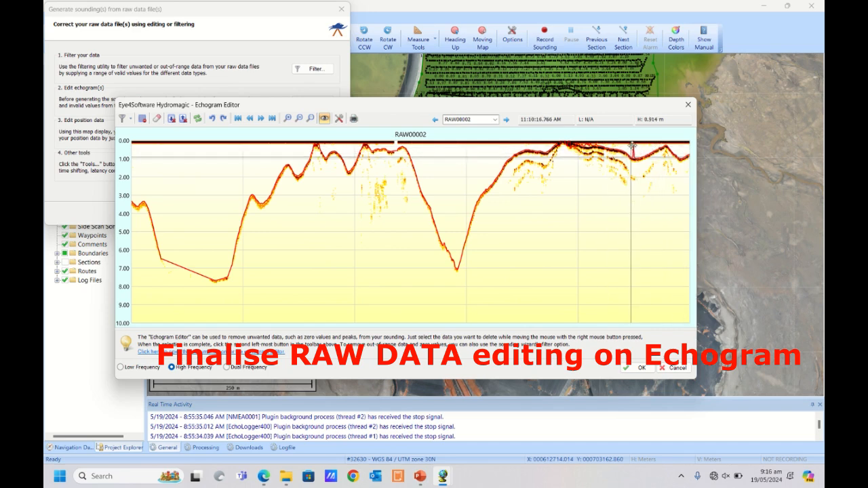
left_click_drag(552, 143, 607, 145)
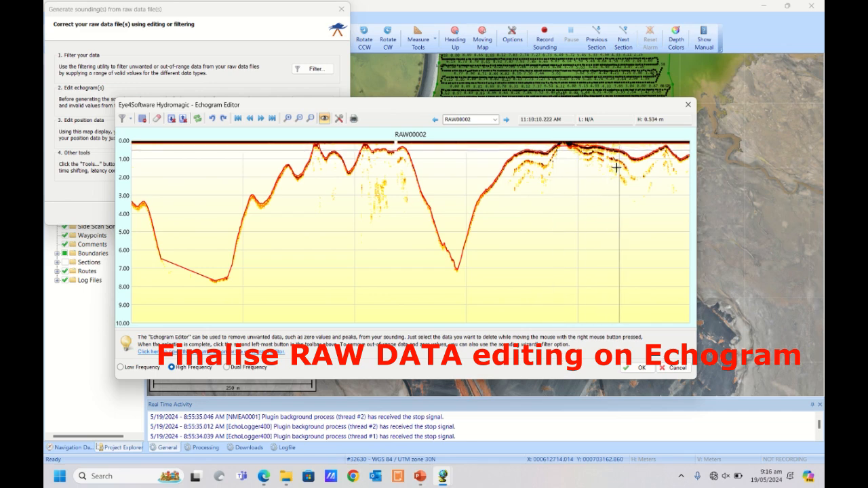
Go back through the RAW00002 sections to about 10:05 AM and check the echogram for remaining spikes.
left_click(249, 118)
left_click(250, 120)
left_click(250, 119)
left_click(250, 119)
left_click(250, 119)
left_click(249, 120)
left_click(249, 120)
left_click(249, 119)
left_click(249, 120)
left_click(250, 120)
left_click(250, 119)
left_click(250, 119)
left_click(249, 119)
left_click(249, 119)
left_click(249, 119)
left_click(249, 119)
left_click(250, 119)
left_click(250, 119)
left_click(249, 119)
left_click(249, 119)
left_click(250, 120)
left_click(250, 120)
left_click(250, 119)
left_click(249, 120)
left_click(249, 119)
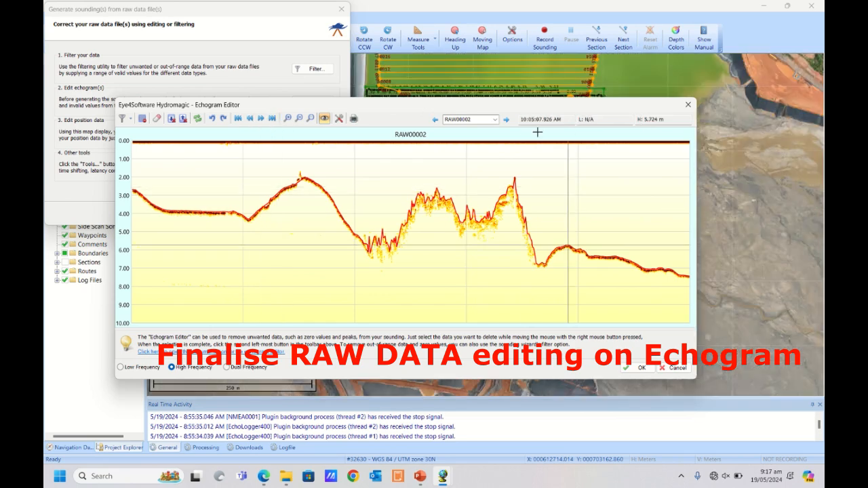
Open the RAW00006 echogram and delete the zero-depth spikes from its start to about 12:18 PM.
left_click(506, 120)
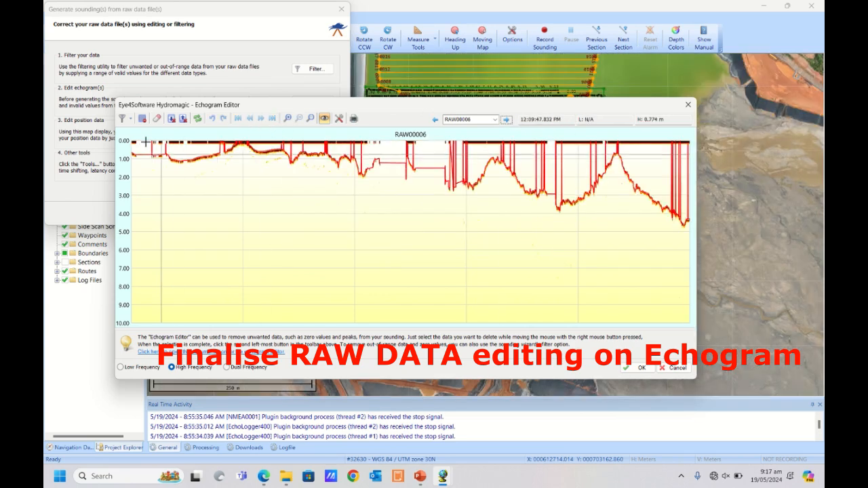
key("Delete")
left_click_drag(213, 139, 263, 145)
key("Delete")
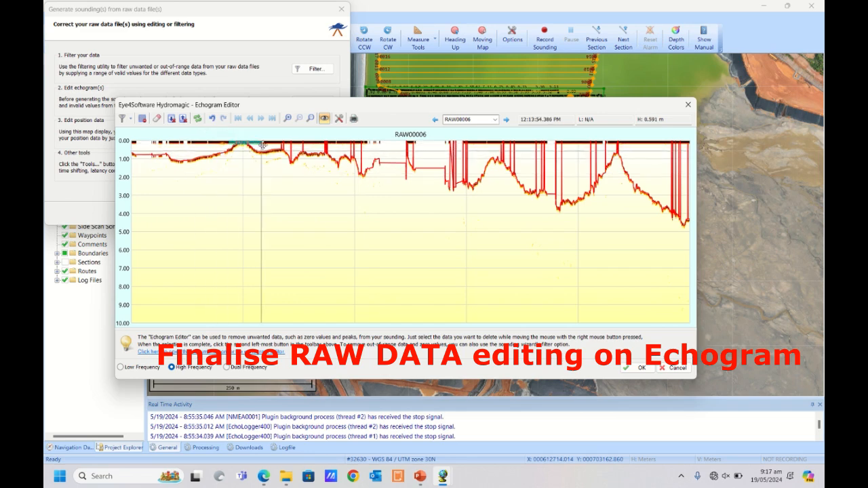
key("Delete")
key("Delete")
left_click_drag(272, 138, 367, 145)
key("Delete")
key("Delete")
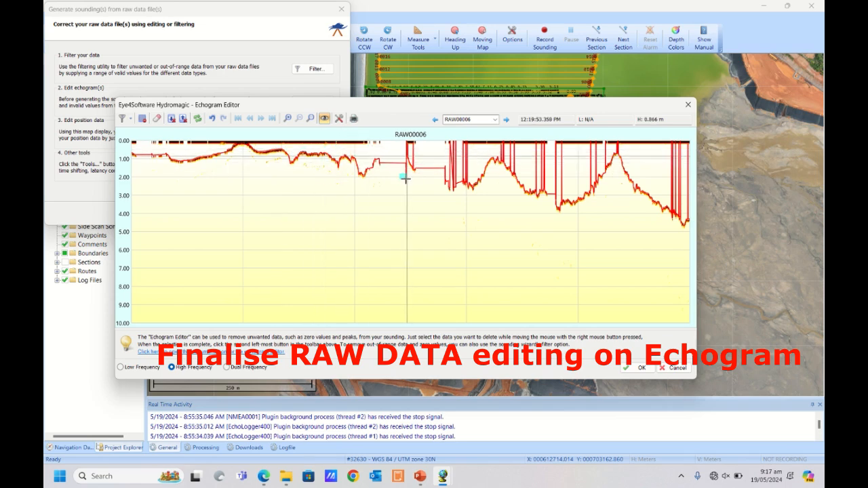
Delete the zero-depth spike and the flat false bottom line between 12:18 and 12:20 PM in RAW00006.
key("Delete")
key("Delete")
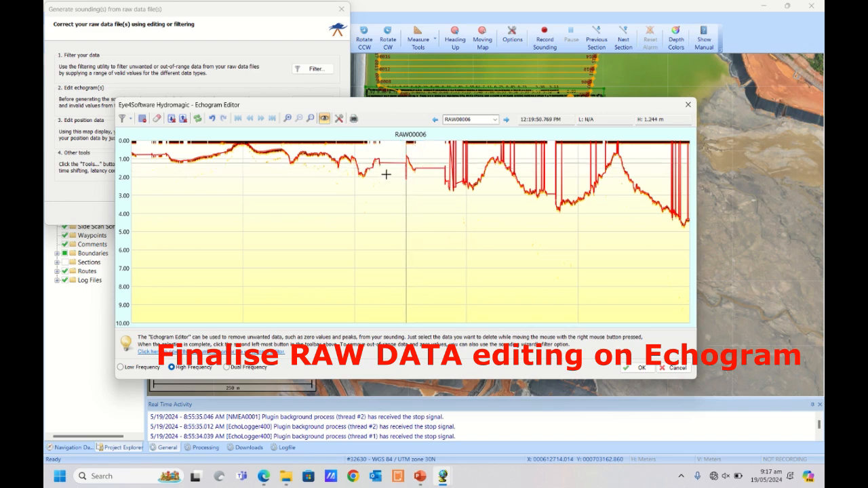
left_click_drag(397, 170, 407, 193)
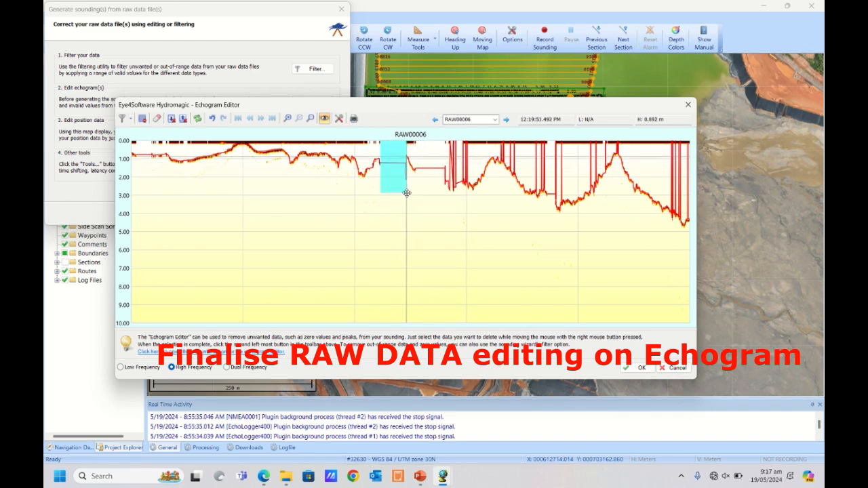
key("Delete")
Delete the zero-depth spikes from about 12:21 PM to the end of RAW00006 and the vertical jump near 12:26 PM.
left_click_drag(443, 141, 696, 155)
key("Delete")
key("Delete")
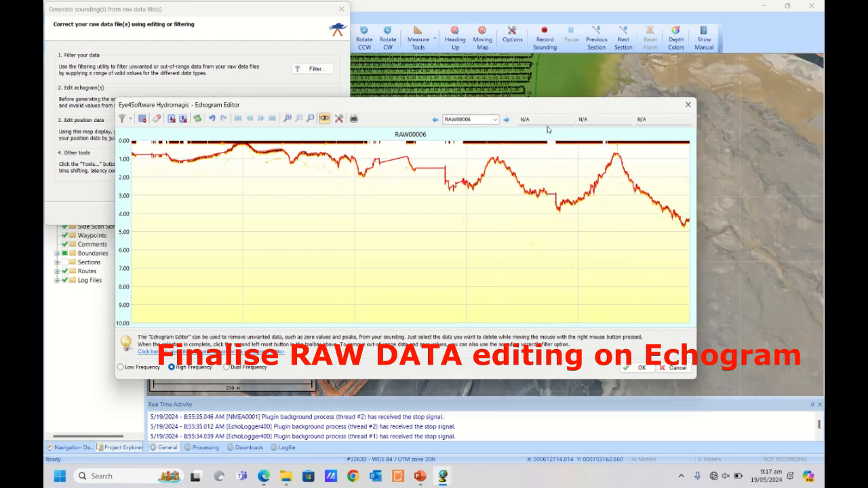
mouse_move(555, 156)
left_mouse_down()
mouse_move(556, 220)
mouse_move(564, 229)
left_mouse_up()
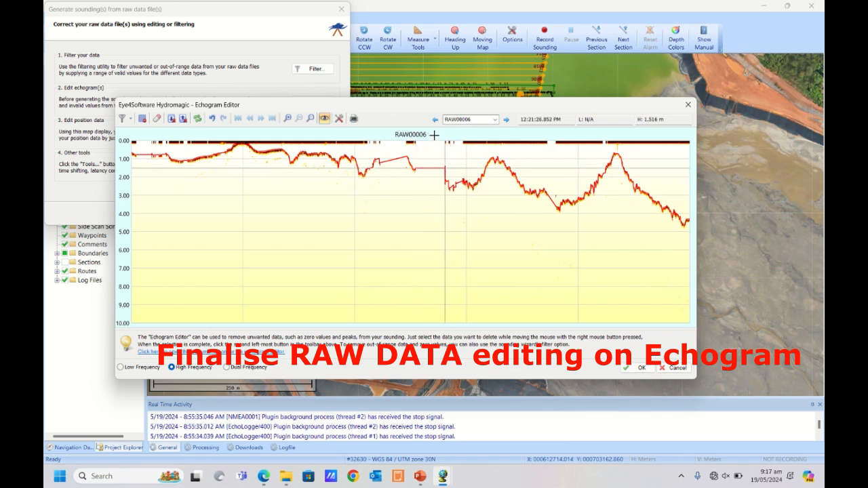
Leave RAW00007 unedited; in RAW00008, delete all zero-depth spikes and the flat false bottom line near 3:54 PM.
left_click(496, 120)
left_click(496, 120)
left_click(506, 120)
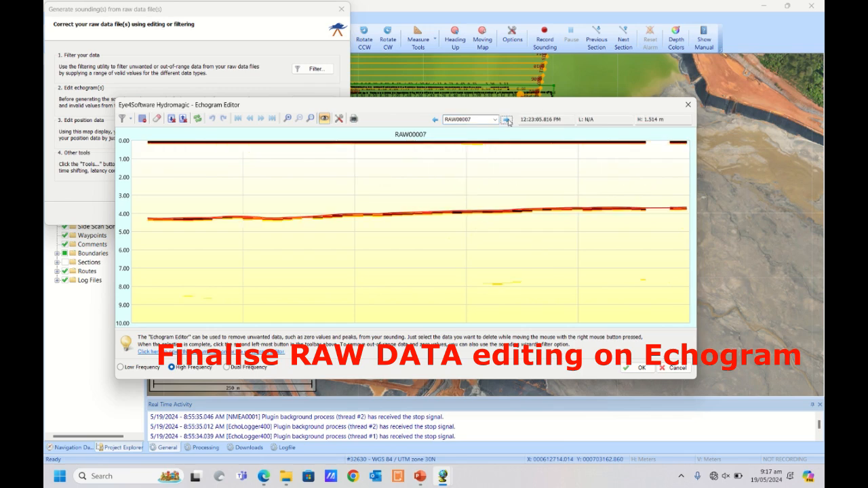
left_click(507, 120)
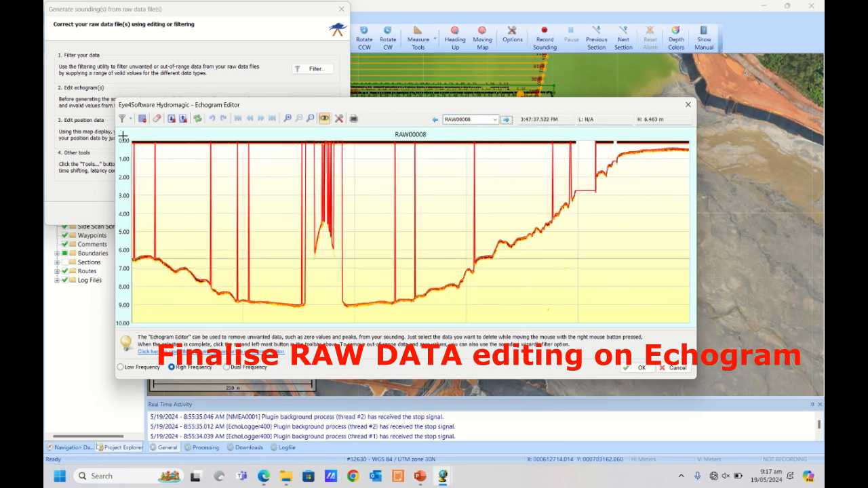
left_click_drag(134, 139, 609, 145)
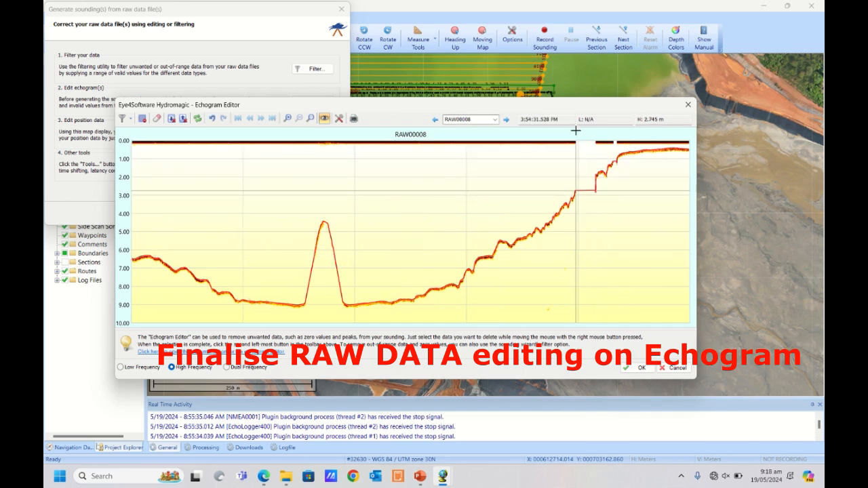
left_click_drag(580, 165, 598, 217)
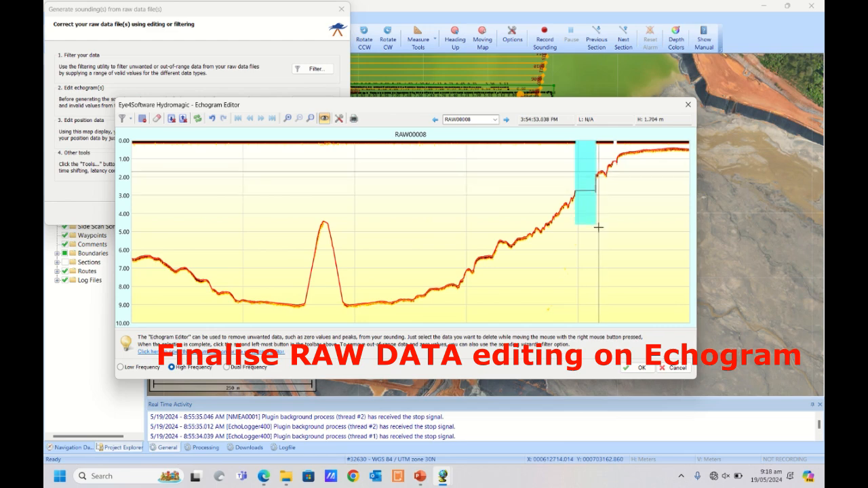
left_click_drag(597, 227, 602, 229)
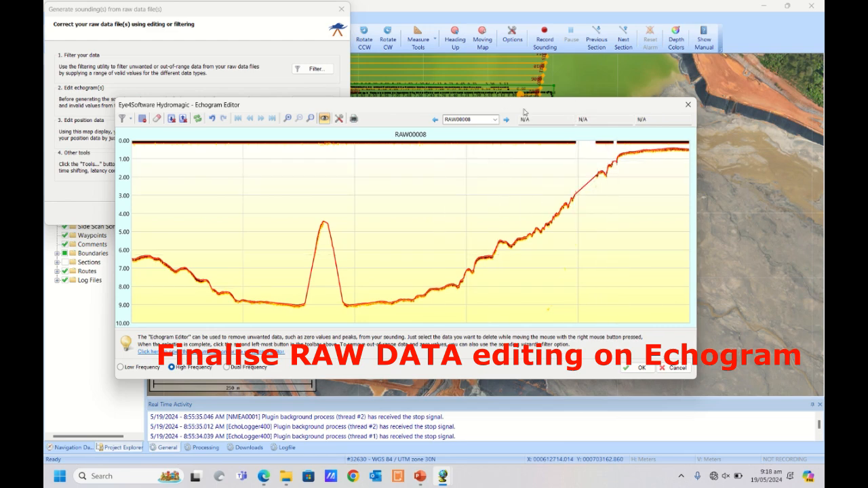
Open RAW00009 and delete the zero-depth spikes across the basin and in the shallow stretch at its end.
left_click(506, 119)
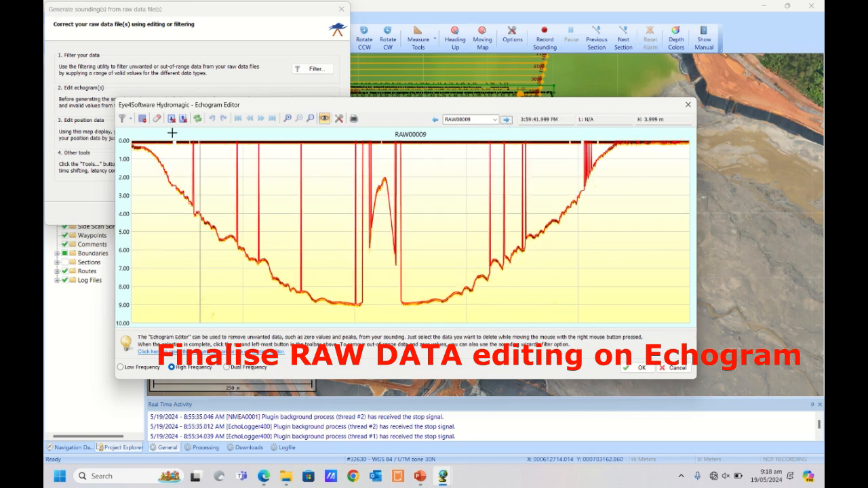
left_click_drag(172, 133, 602, 146)
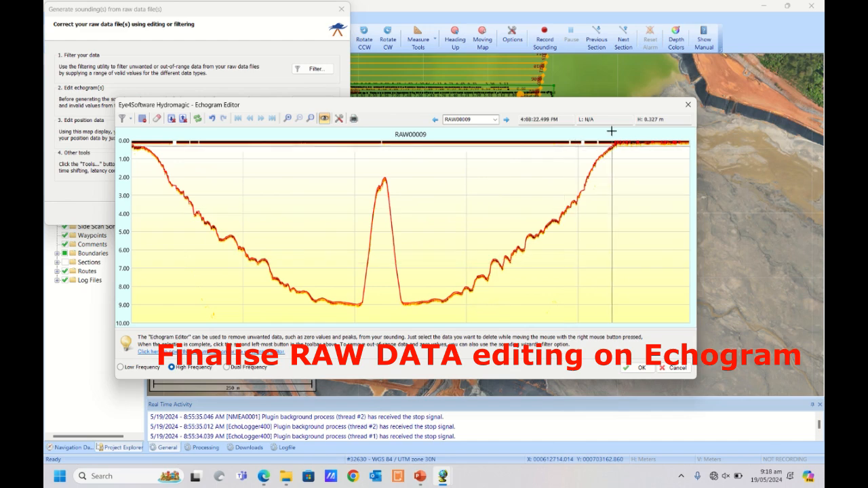
left_click_drag(621, 139, 657, 143)
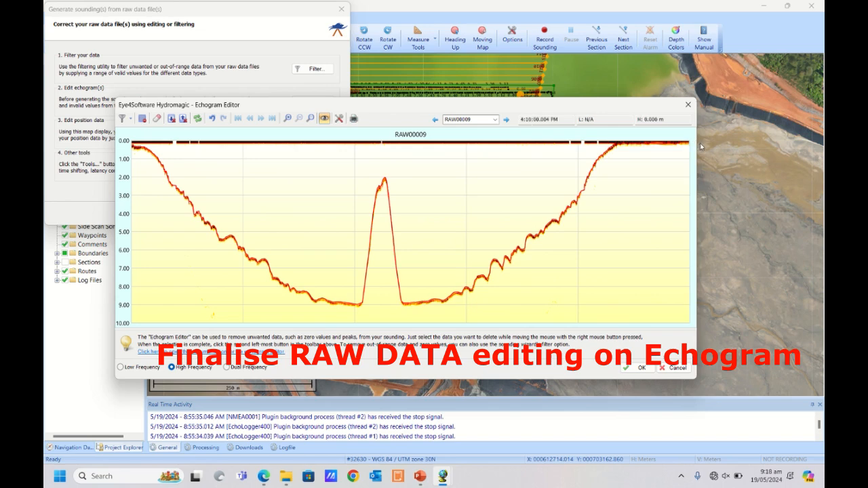
Open RAW00010 and delete the zero-depth spikes from its start to about 4:34 PM.
left_click(506, 119)
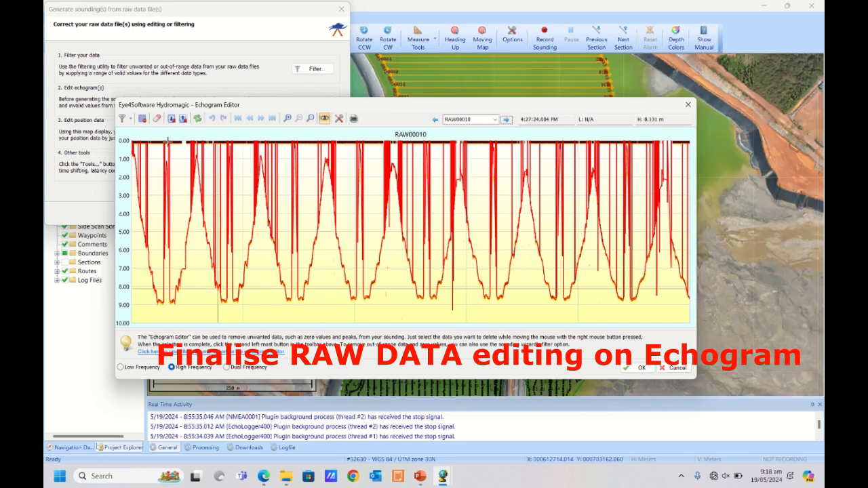
scroll(134, 156, "up", 1)
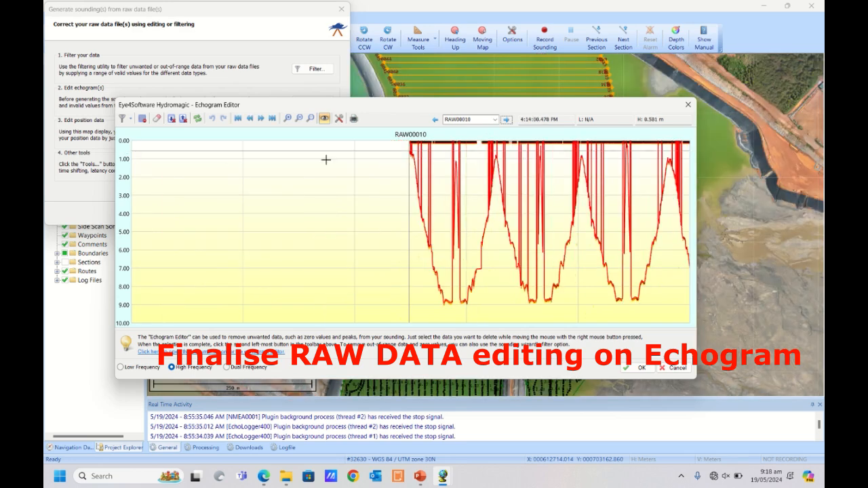
scroll(446, 147, "up", 2)
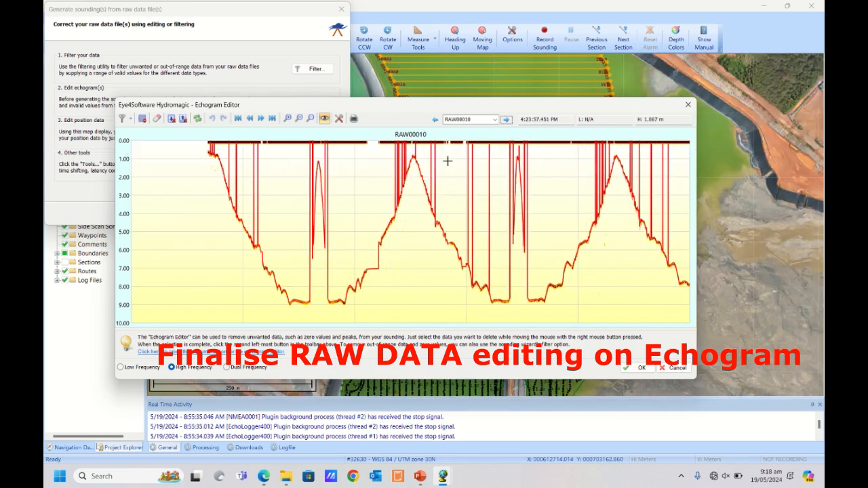
scroll(447, 160, "up", 1)
left_click(238, 119)
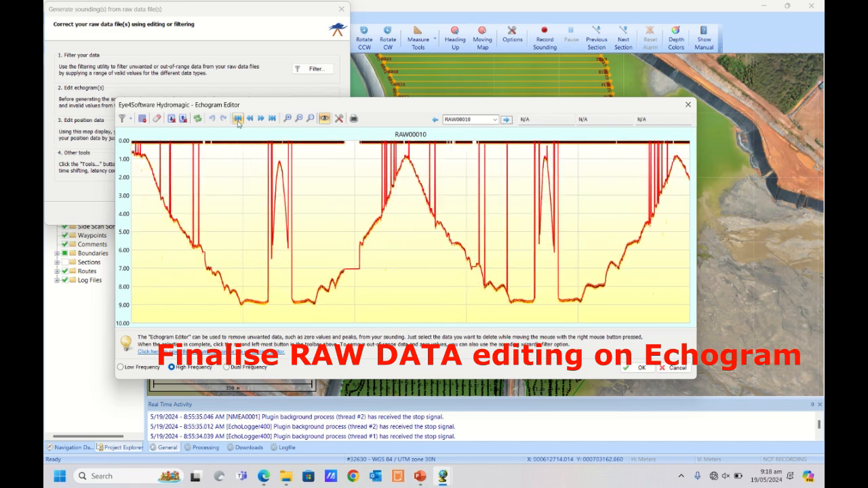
left_click_drag(132, 140, 673, 146)
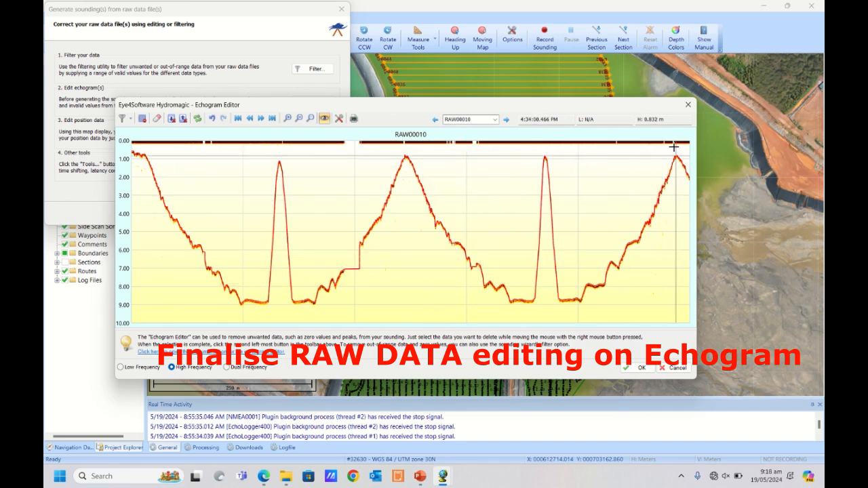
Delete the zero-depth spikes in RAW00010 between about 4:34 and 4:49 PM.
left_click(259, 119)
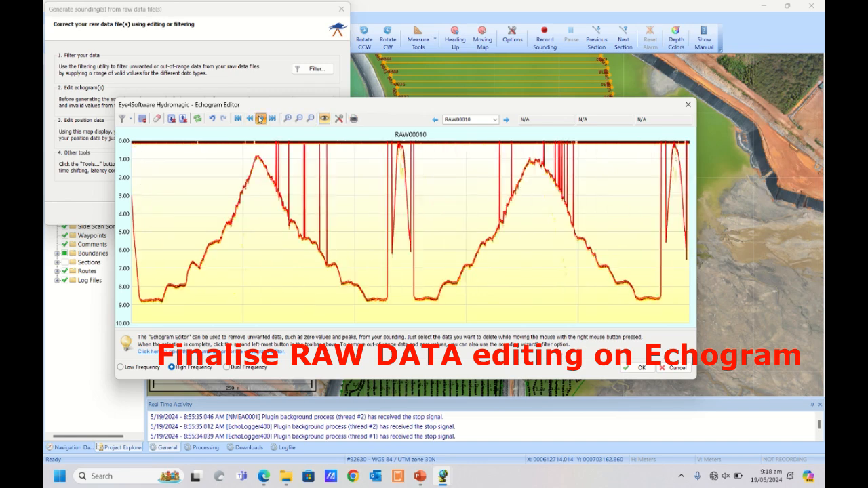
left_click(250, 119)
mouse_move(267, 133)
left_mouse_down()
mouse_move(318, 145)
mouse_move(523, 151)
mouse_move(395, 143)
left_mouse_up()
key("Delete")
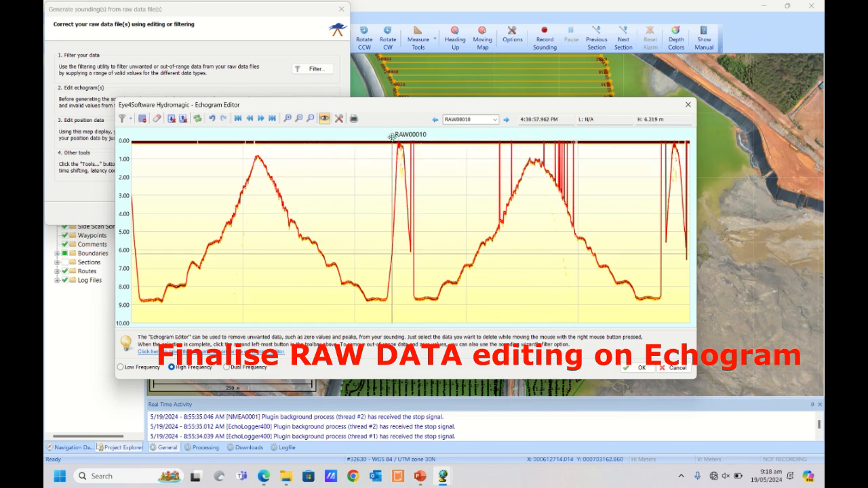
left_click_drag(408, 141, 587, 145)
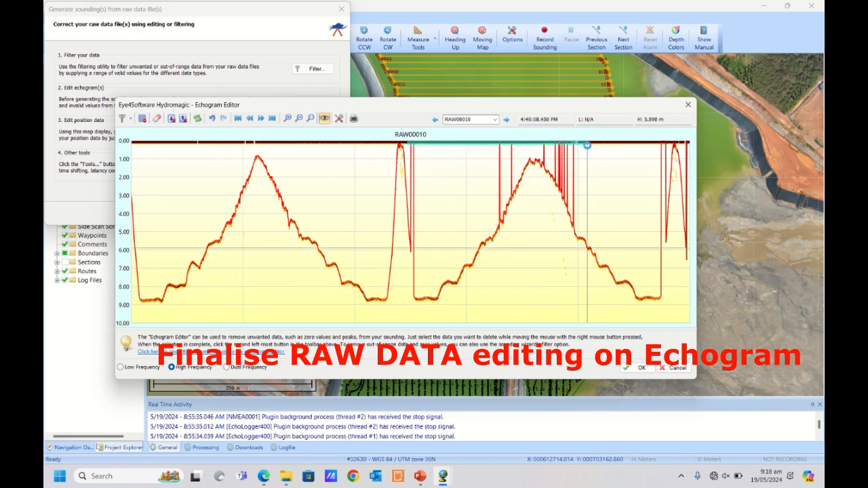
key("Delete")
left_click_drag(655, 144, 667, 148)
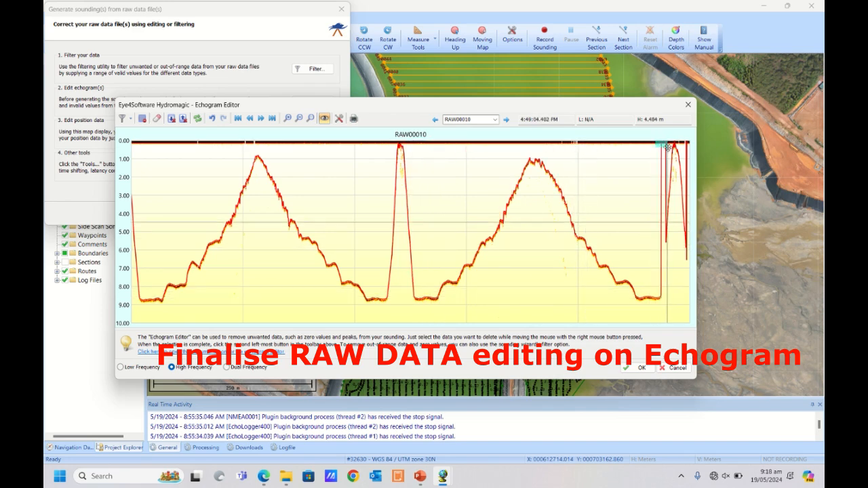
key("Delete")
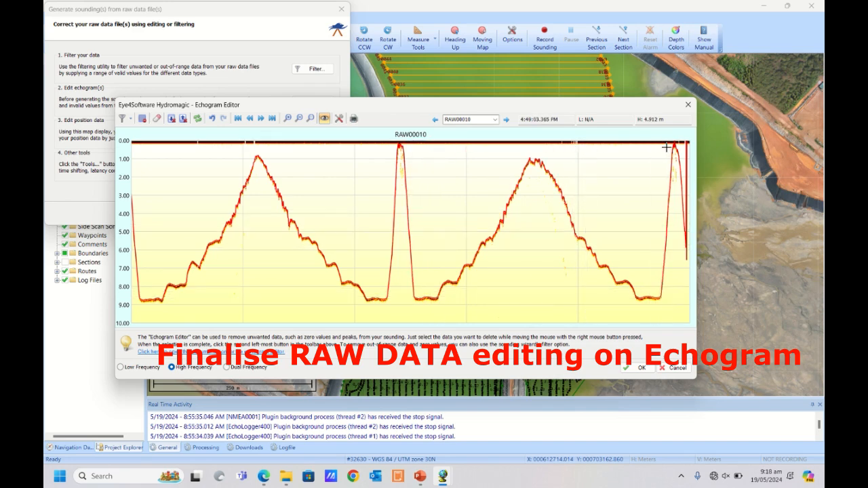
Delete the zero-depth spikes from about 4:49 to 5:05 PM and the two downward spikes near 5:04 PM.
left_click(265, 120)
left_click_drag(348, 148, 684, 155)
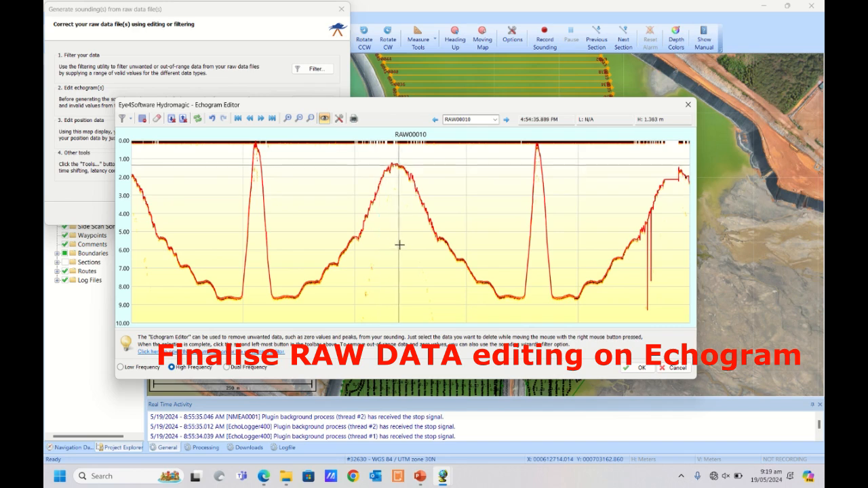
left_click_drag(639, 249, 670, 316)
Delete the zero-depth spikes between about 5:05 and 5:18 PM and the flat false bottom line near 5:04 PM.
left_click(261, 119)
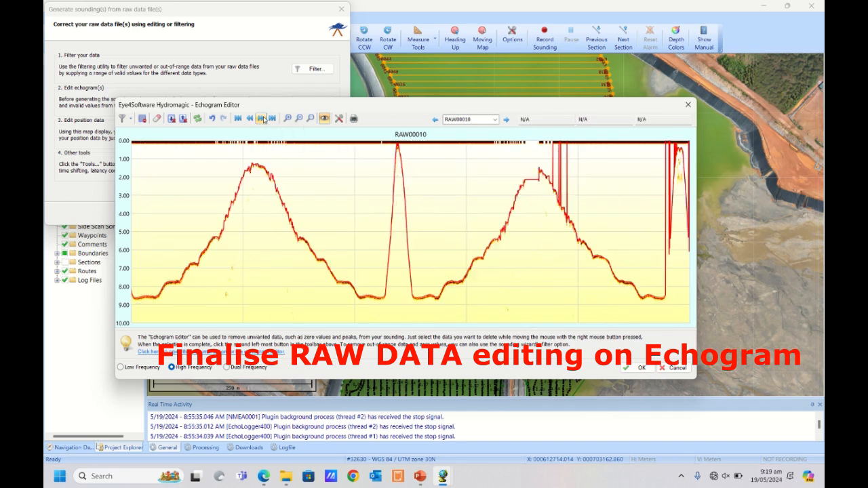
left_click_drag(245, 141, 270, 145)
left_click(262, 118)
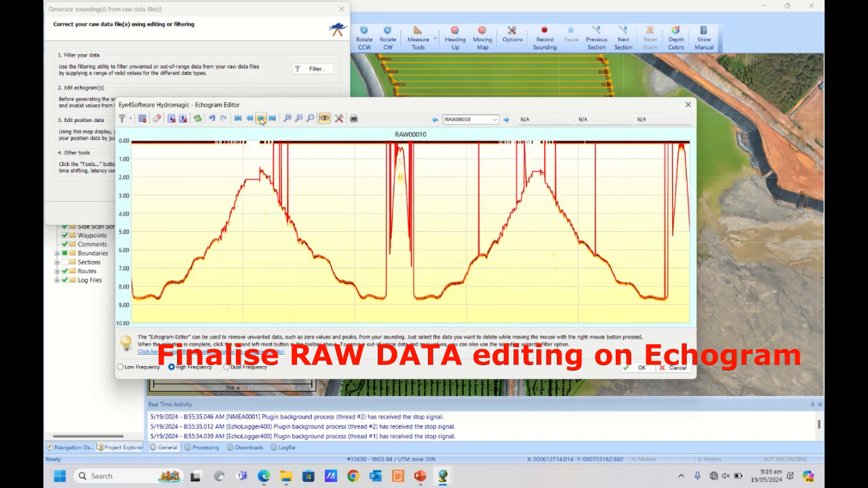
left_click_drag(258, 141, 314, 157)
left_click_drag(259, 180, 262, 203)
left_click_drag(372, 131, 620, 154)
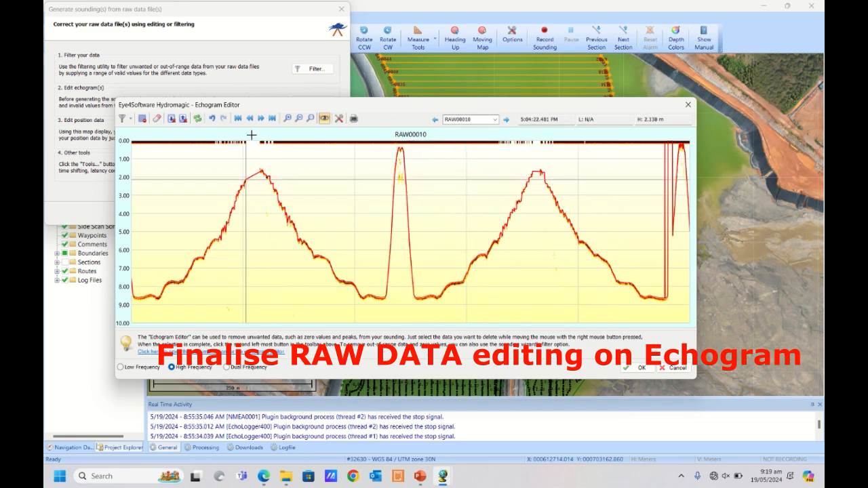
Delete the zero-depth spikes between about 5:19 and 5:29 PM and the downward spike near 5:26 PM.
left_click(265, 121)
left_click(265, 121)
left_click(266, 122)
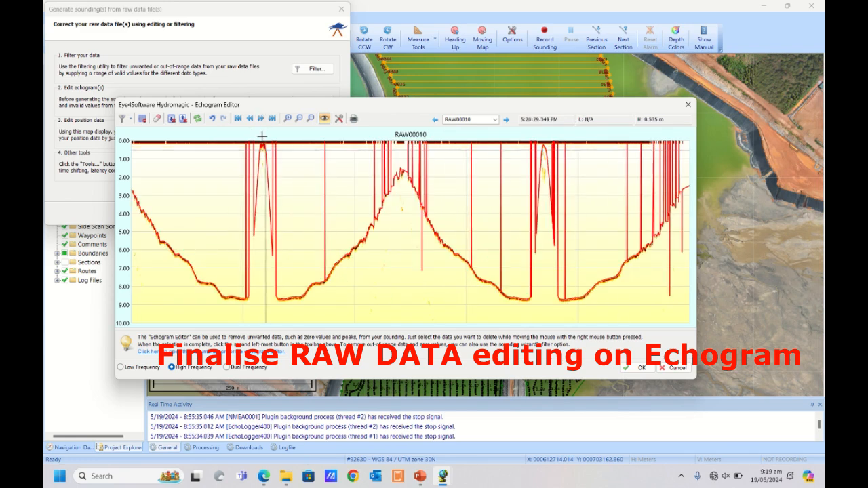
left_click_drag(240, 136, 516, 166)
key("Delete")
key("Delete")
key("Delete")
key("Delete")
key("Delete")
left_click_drag(414, 237, 429, 292)
key("Delete")
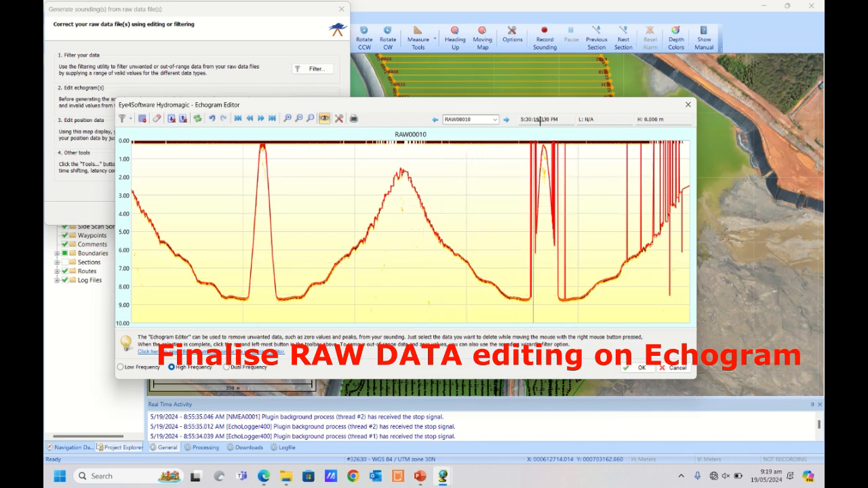
Delete the zero-depth spikes between about 5:30 and 5:36 PM and the two downward spikes near 5:35 PM.
left_click_drag(518, 141, 578, 147)
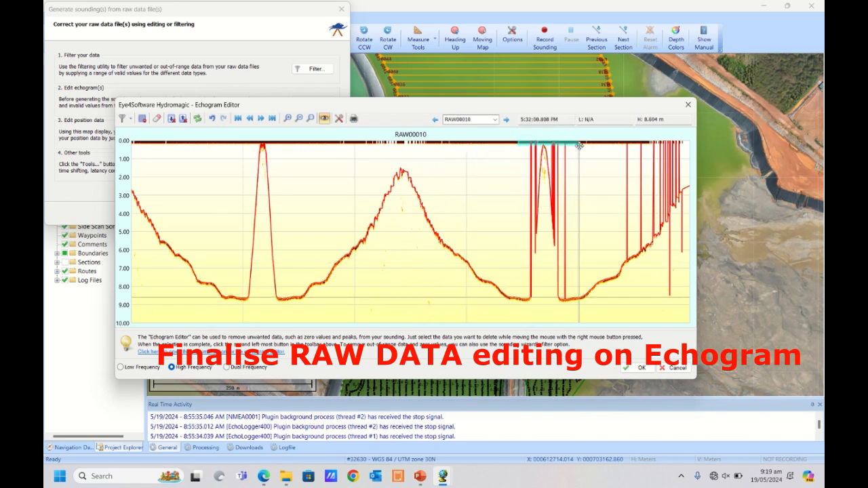
key("Delete")
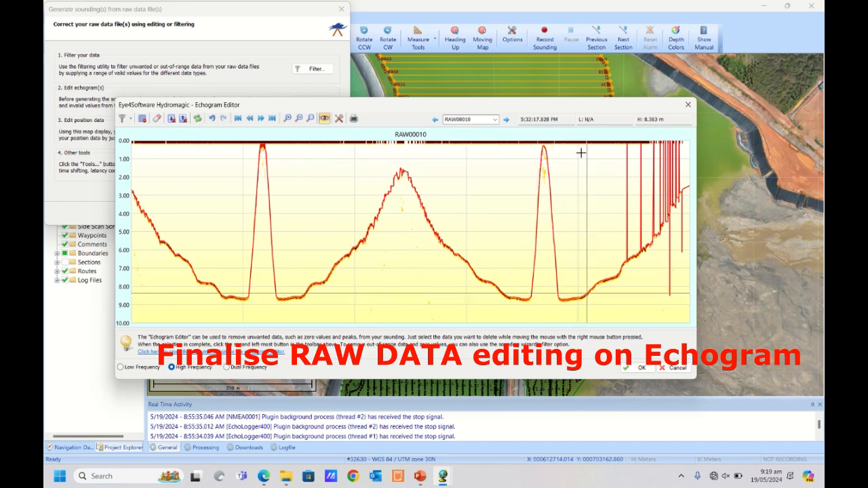
left_click_drag(602, 141, 689, 154)
key("Delete")
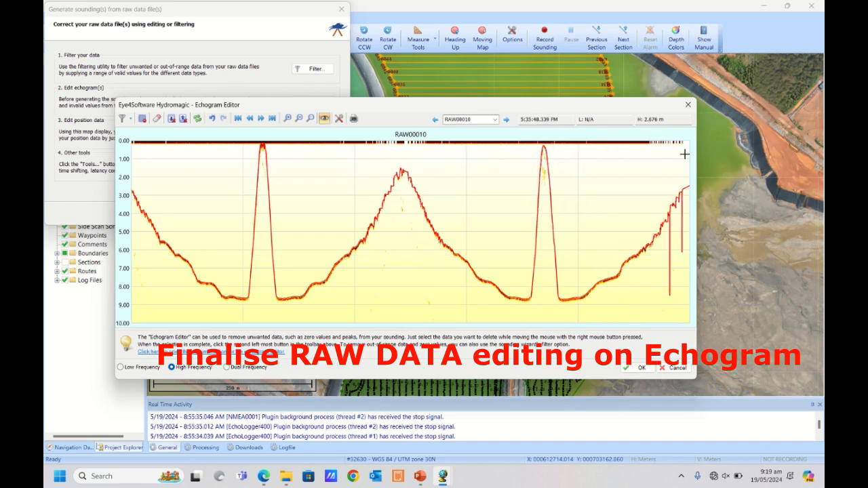
left_click_drag(671, 241, 688, 319)
key("Delete")
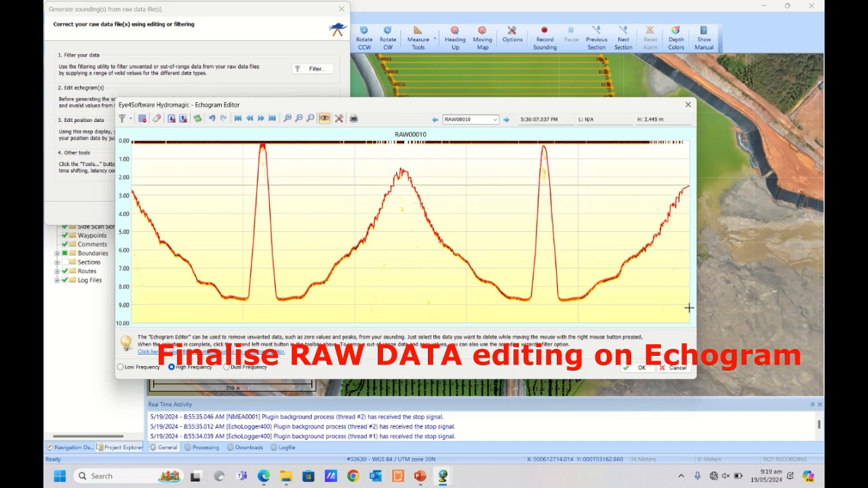
Delete the zero-depth spikes from about 5:36 to 5:40 PM and the flat and plunging false bottom line near 5:37 PM.
left_click(261, 120)
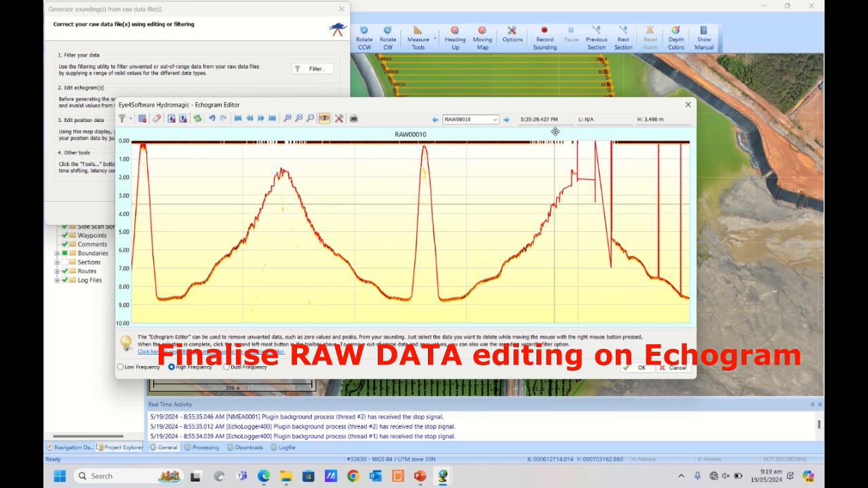
left_click_drag(557, 133, 702, 157)
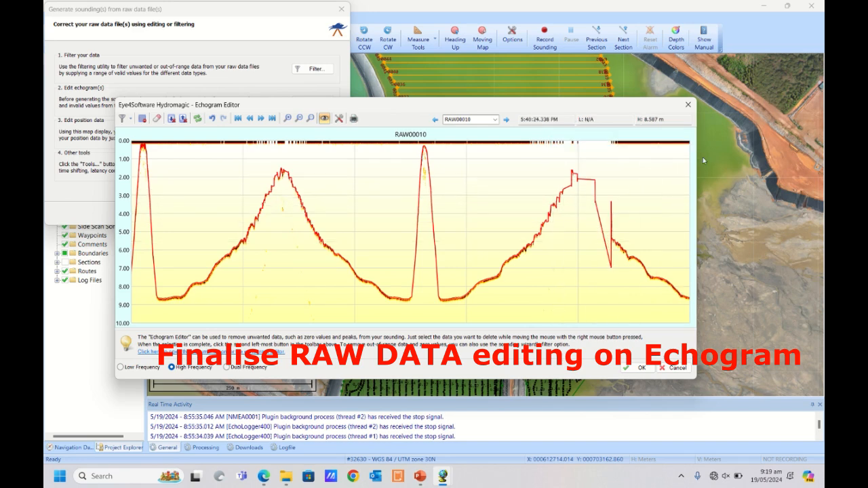
left_click_drag(593, 141, 612, 304)
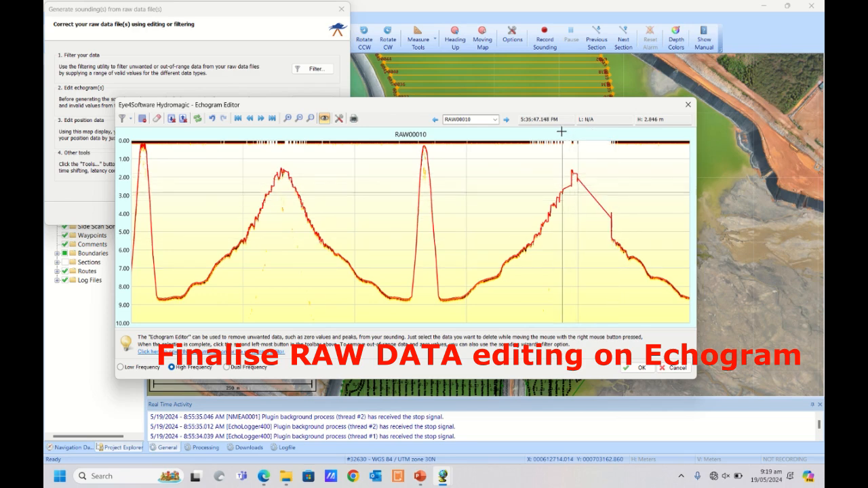
Remove the false depth readings around the second peak in RAW00010 and the zero-depth spikes on both slopes in RAW00011.
left_click_drag(563, 141, 572, 216)
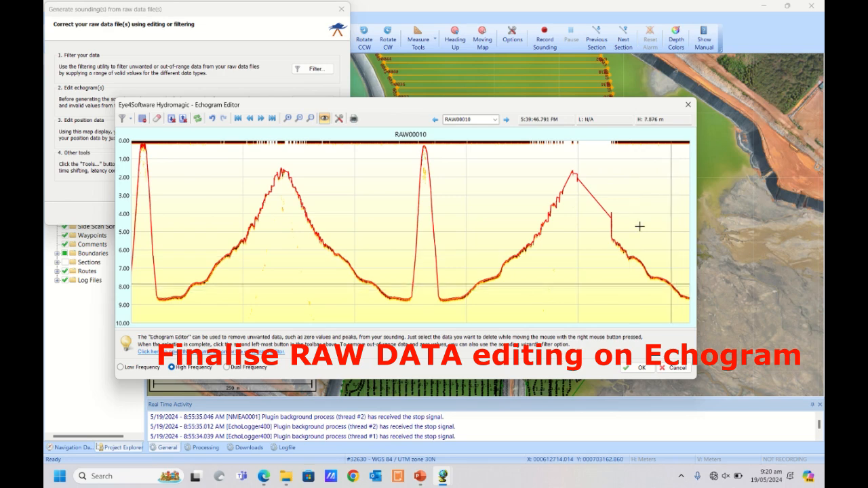
left_click_drag(614, 192, 618, 217)
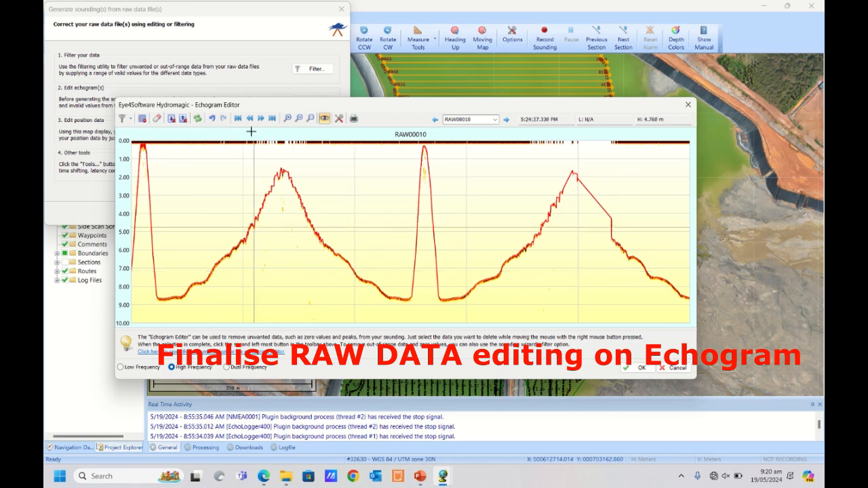
left_click(508, 121)
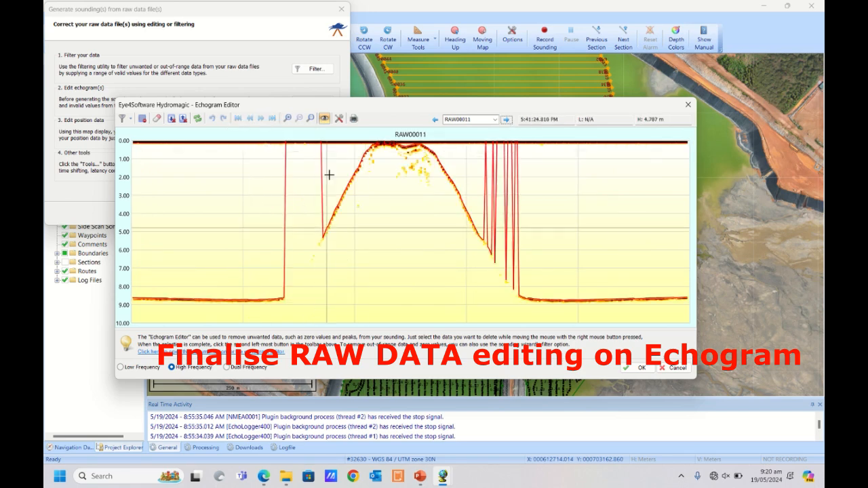
left_click_drag(269, 140, 332, 175)
left_click_drag(459, 130, 542, 162)
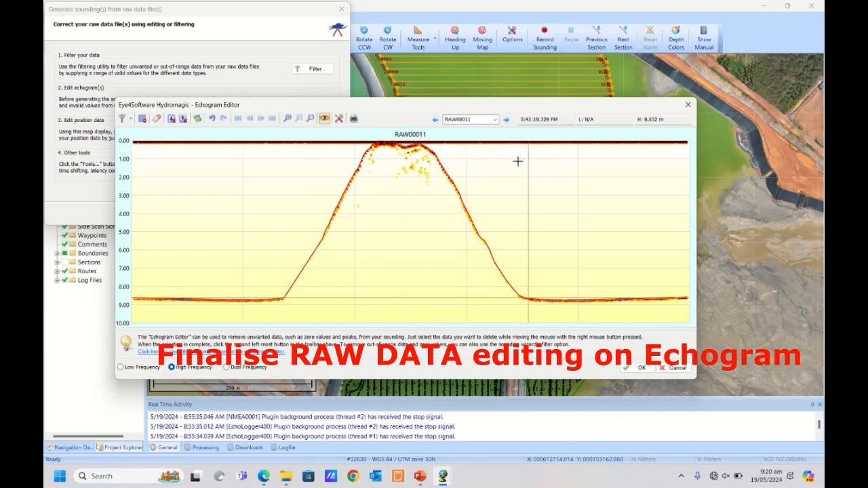
Delete the zero-depth spikes from the RAW00012 and RAW00014 echograms.
left_click(507, 120)
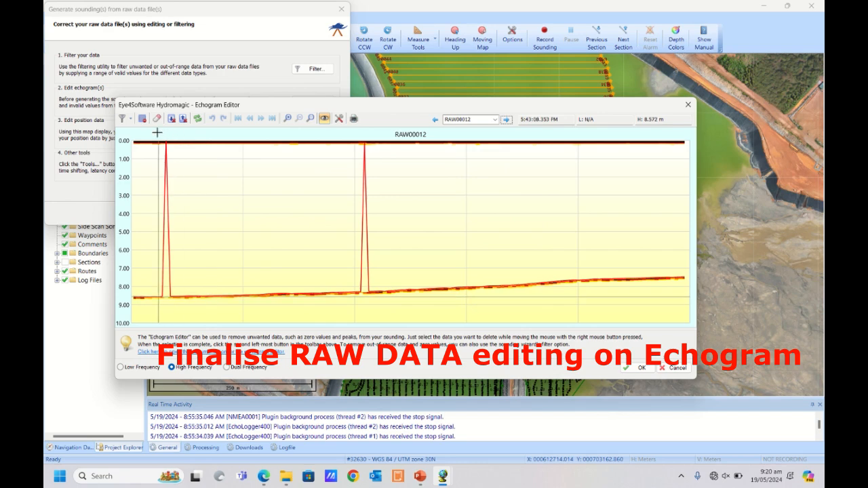
left_click_drag(158, 132, 369, 180)
left_click(507, 120)
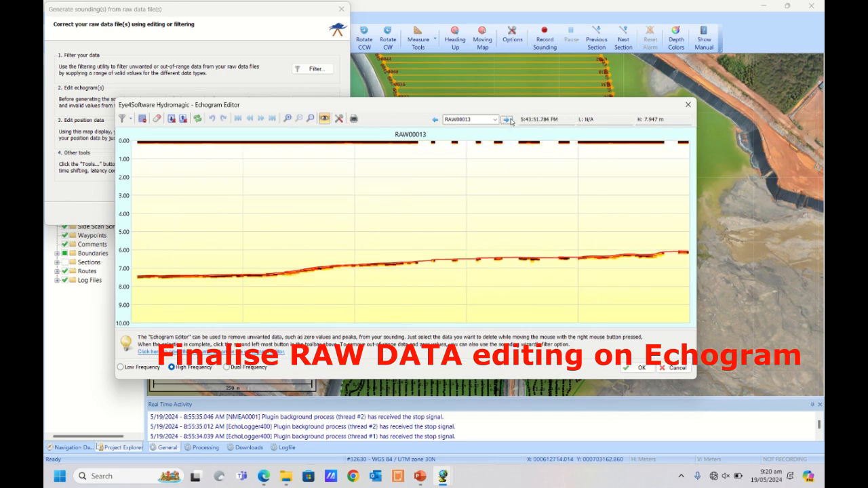
left_click(506, 120)
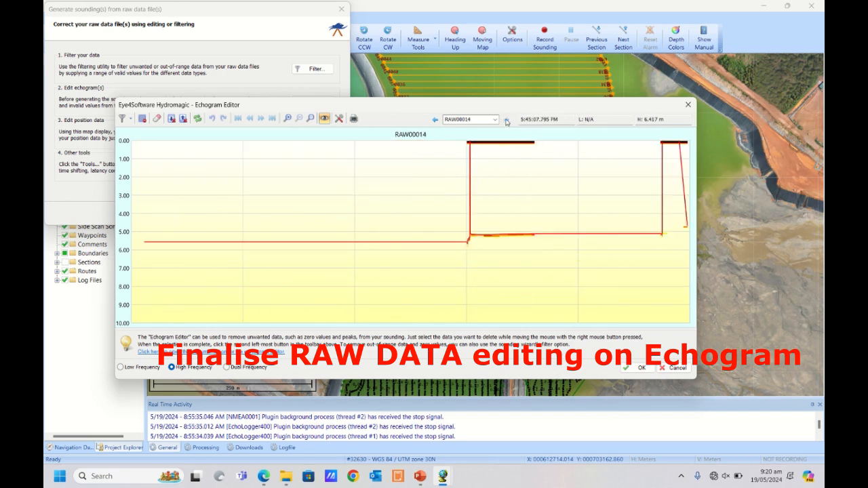
left_click_drag(455, 141, 480, 165)
key("Delete")
left_click_drag(647, 136, 682, 166)
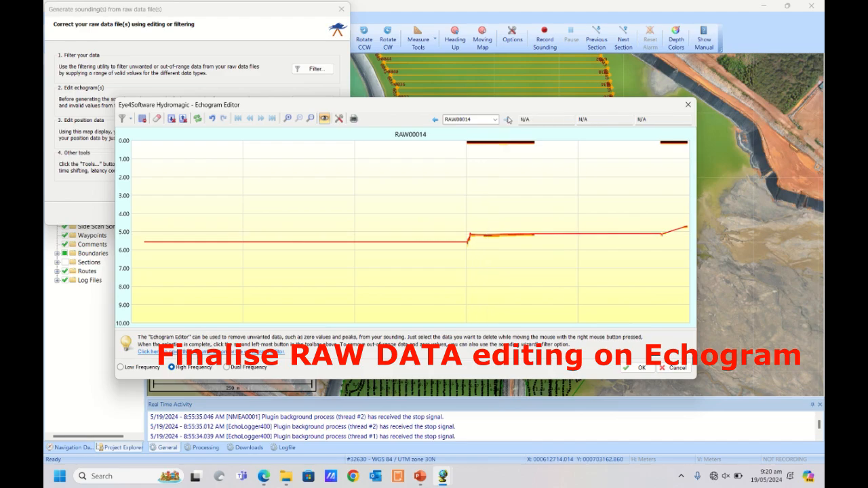
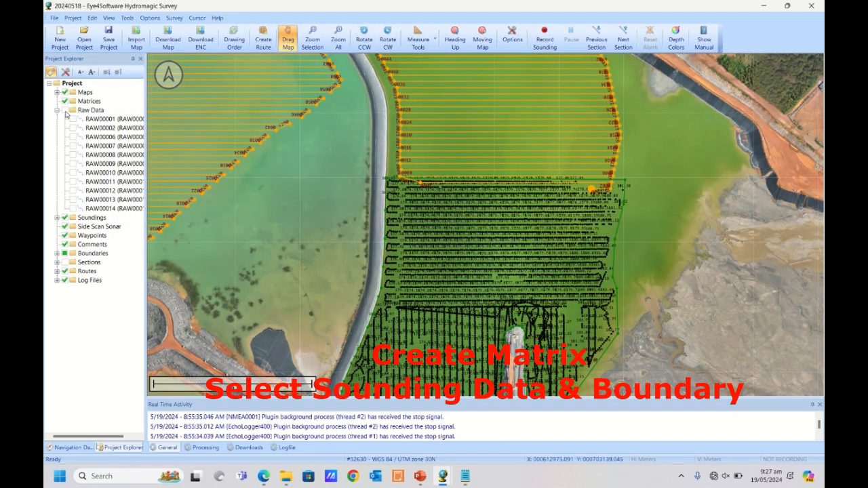
Collapse the Raw Data list and review the soundings generated from the raw files in the project tree.
left_click(57, 111)
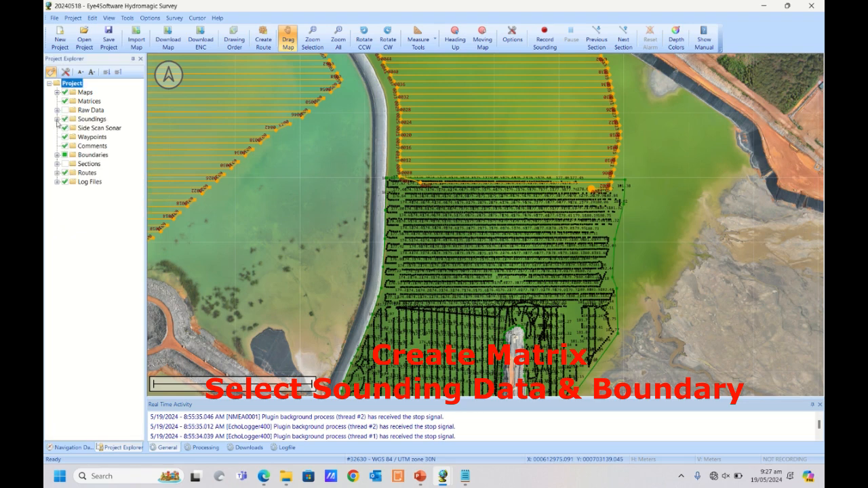
left_click(57, 119)
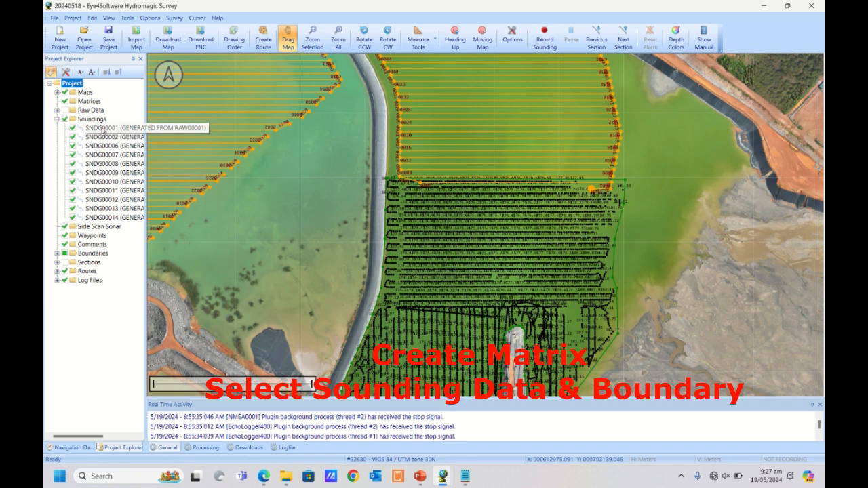
left_click(57, 120)
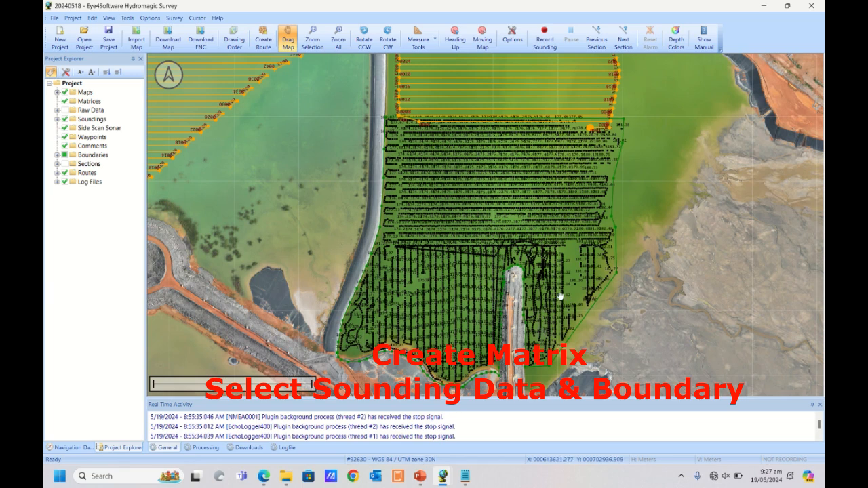
right_click(93, 103)
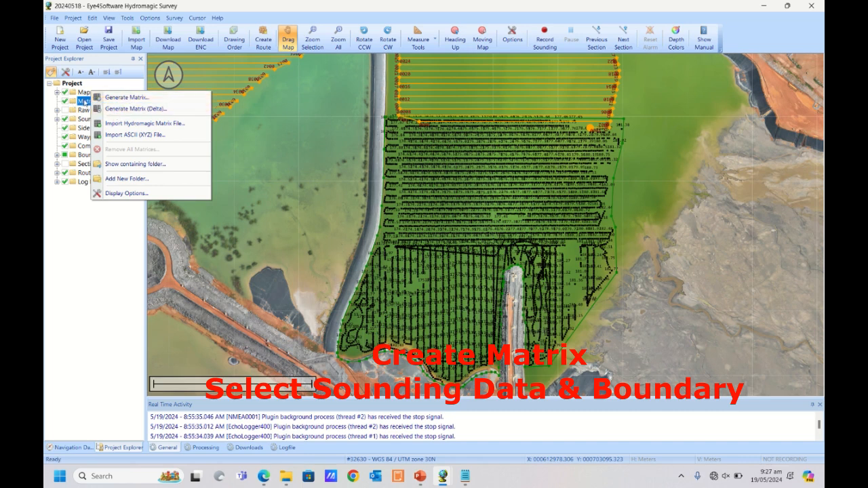
left_click(129, 98)
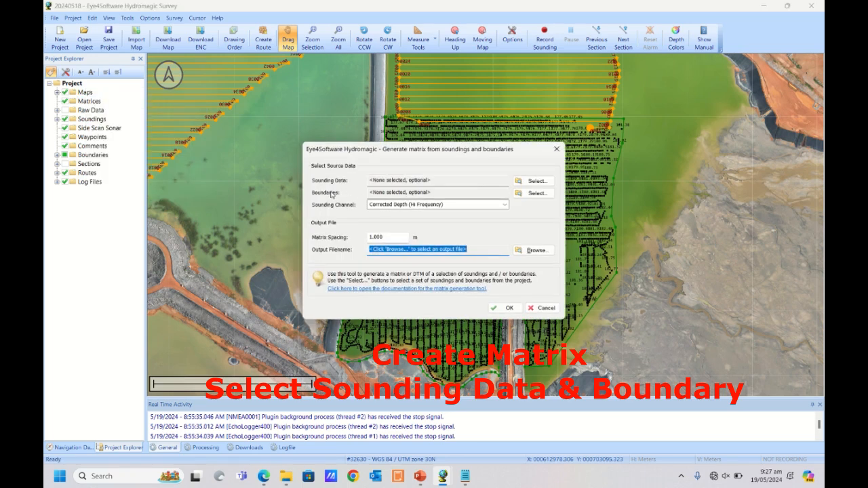
left_click(536, 181)
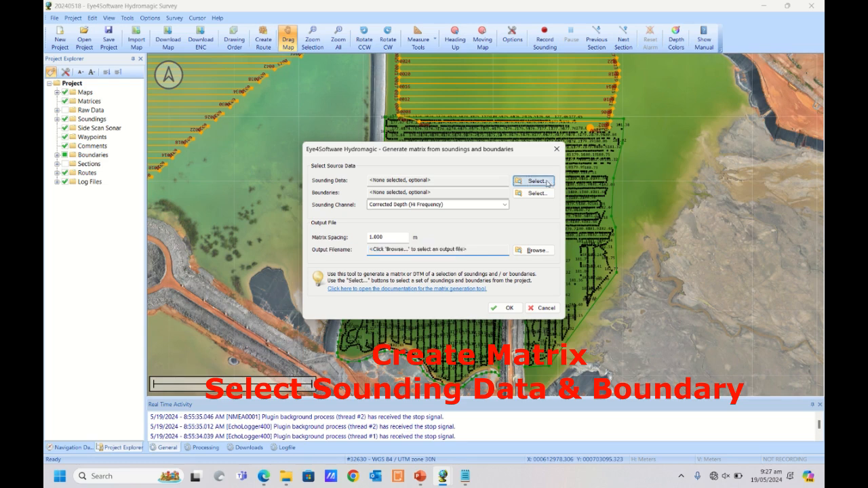
left_click(385, 303)
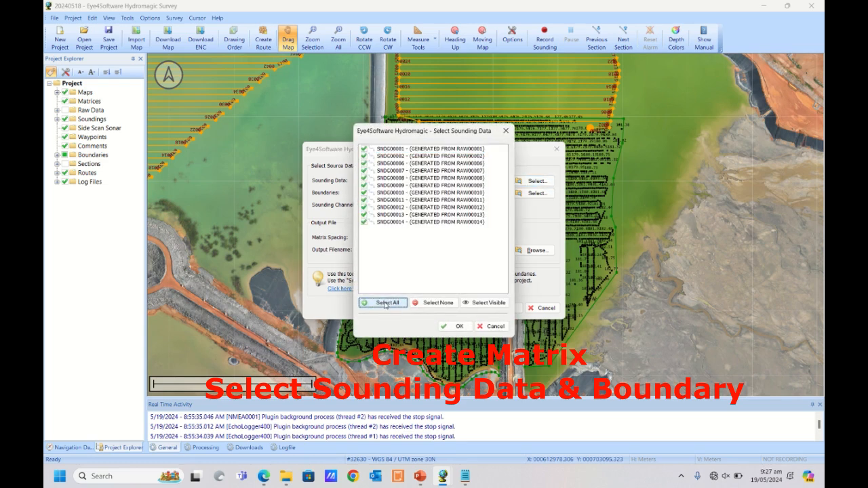
left_click(459, 327)
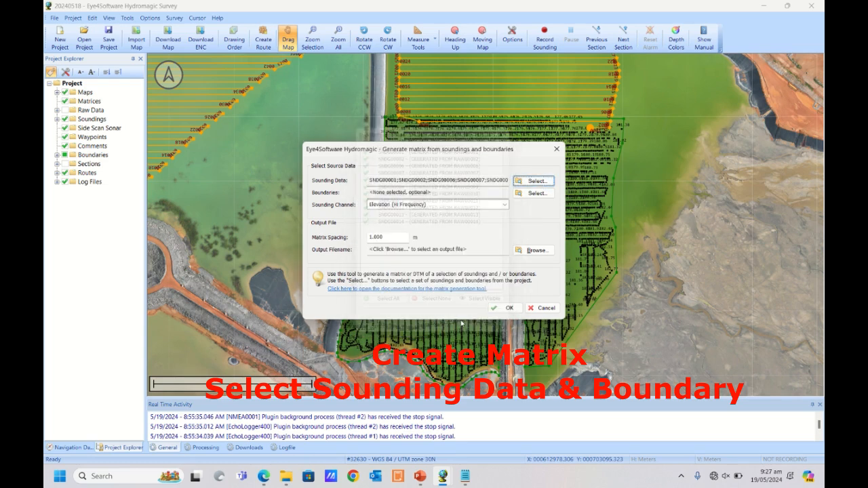
left_click(533, 193)
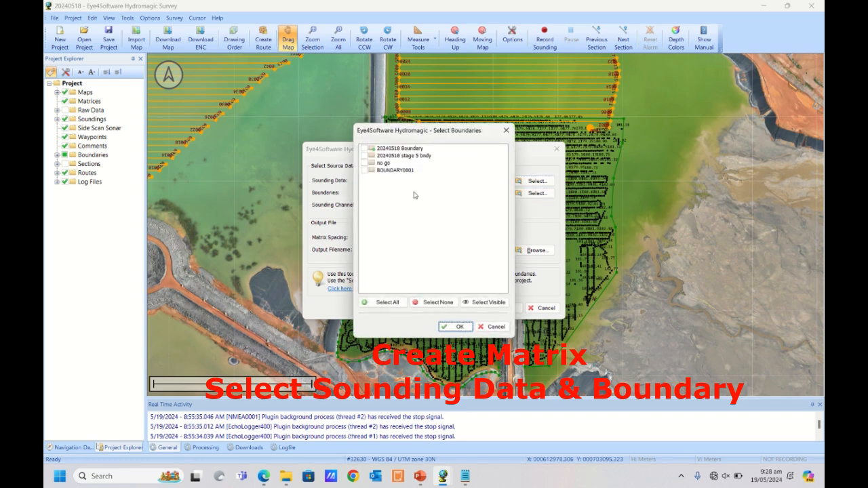
left_click(364, 172)
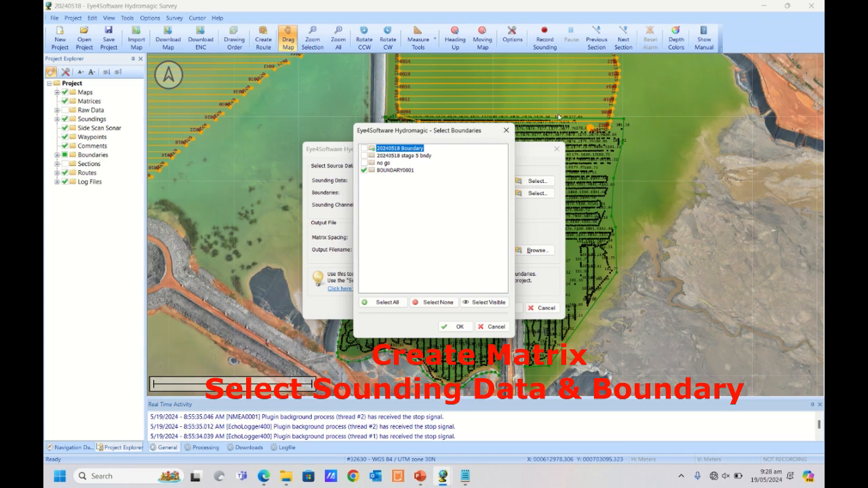
left_click(459, 327)
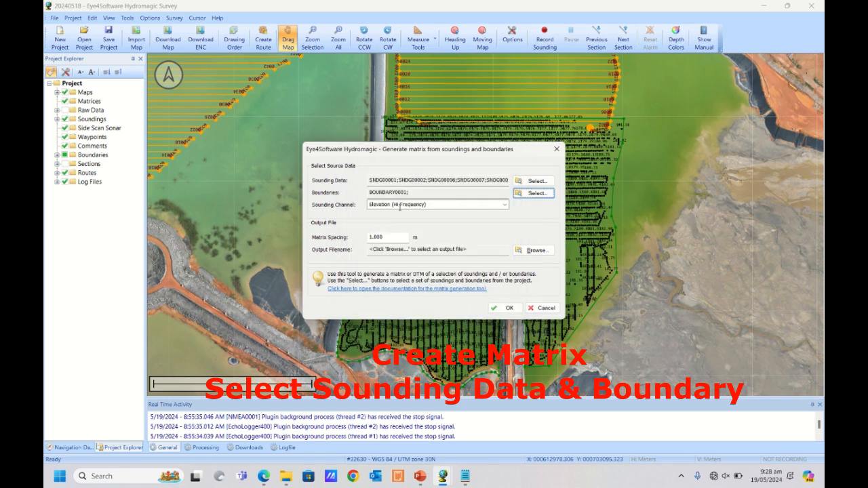
left_click(543, 309)
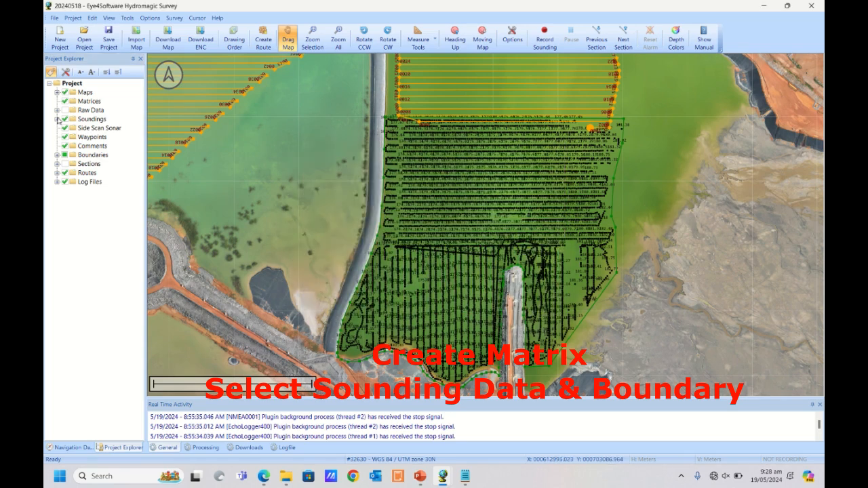
Open the Sounding Manager for the project's soundings and select SNDG00001.
left_click(58, 119)
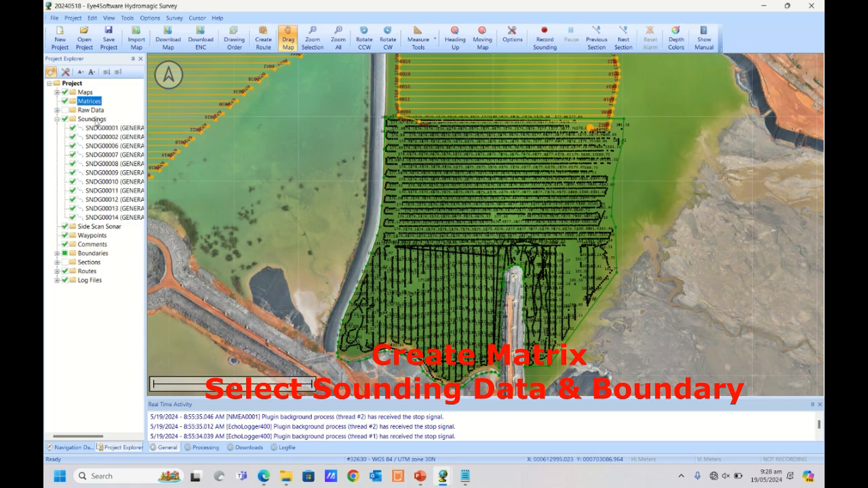
left_click(58, 120)
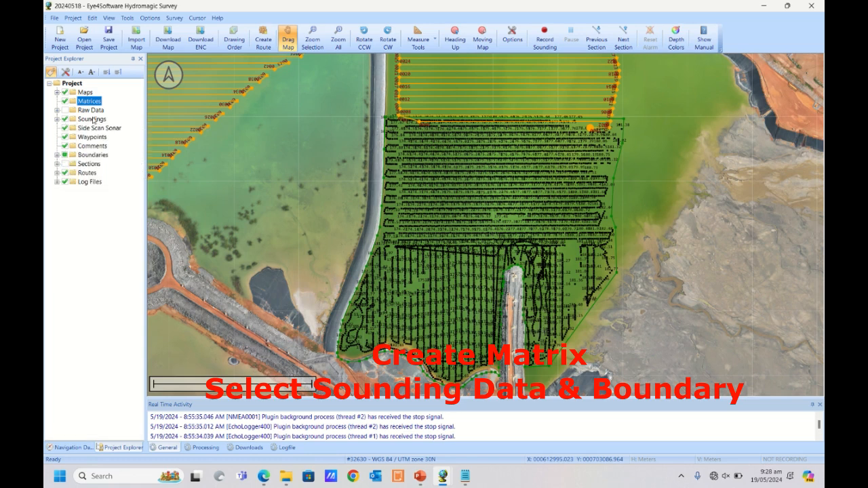
right_click(96, 119)
left_click(156, 160)
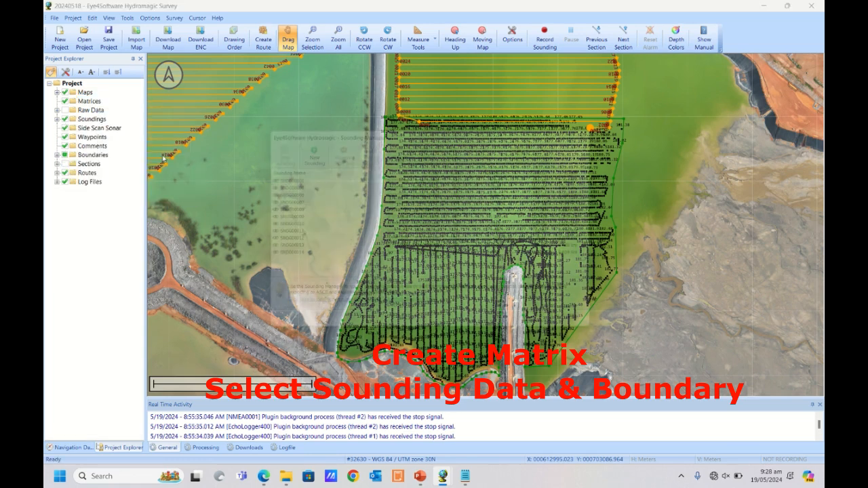
left_click(289, 178)
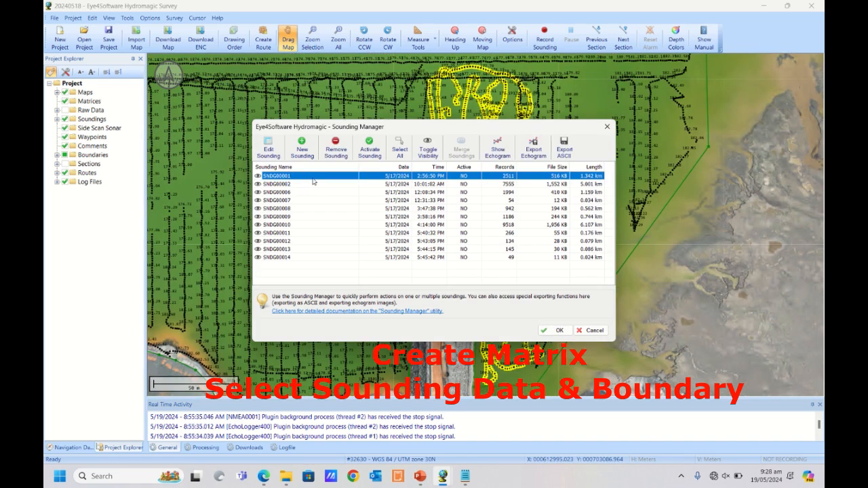
Examine the elevation and tide records of SNDG00001 and the ping data of its first record.
right_click(313, 181)
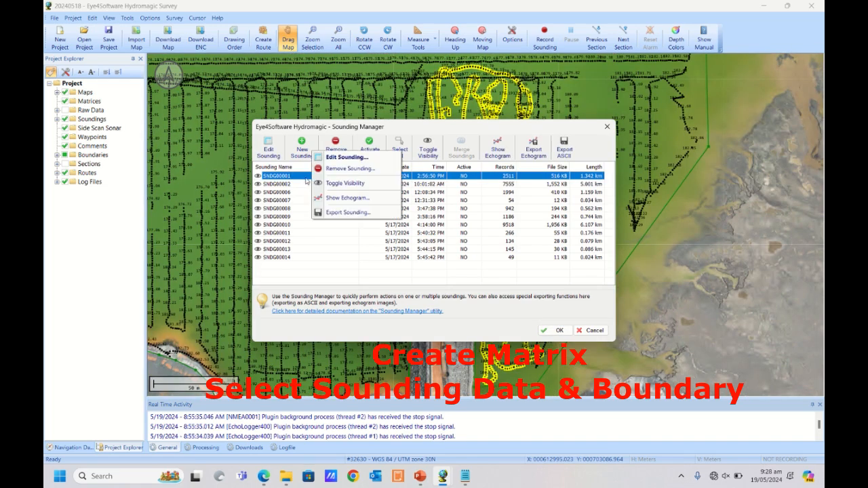
left_click(347, 157)
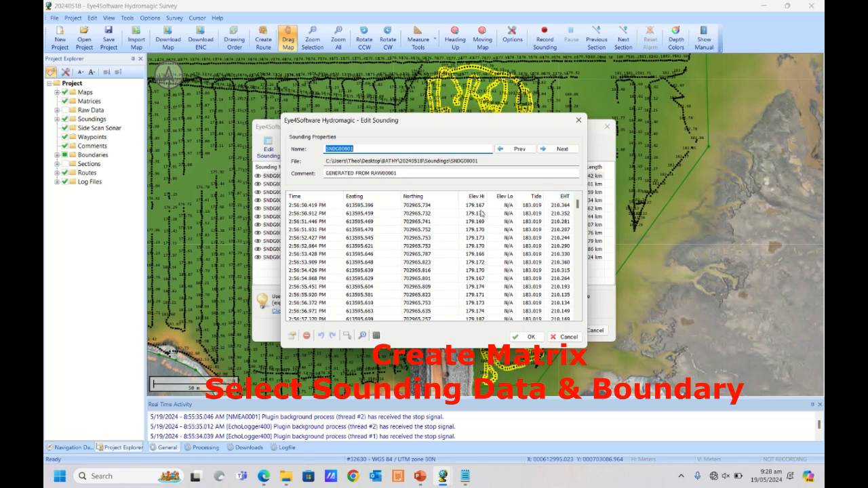
double_click(449, 206)
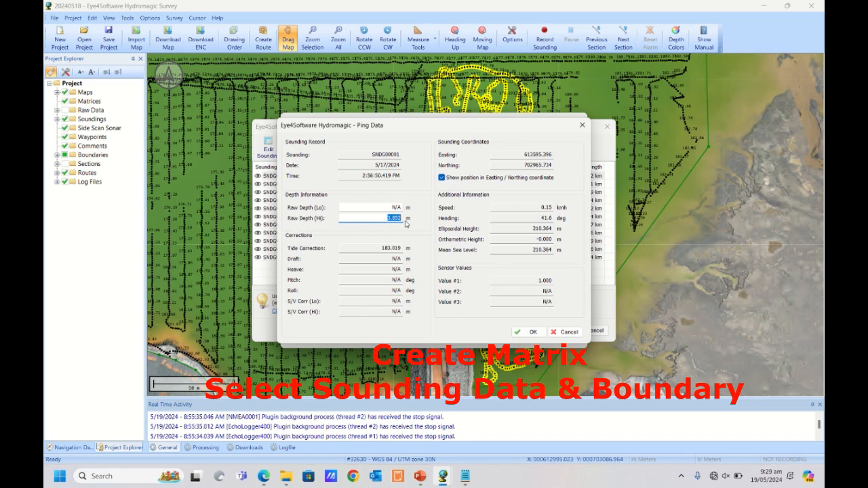
left_click(524, 331)
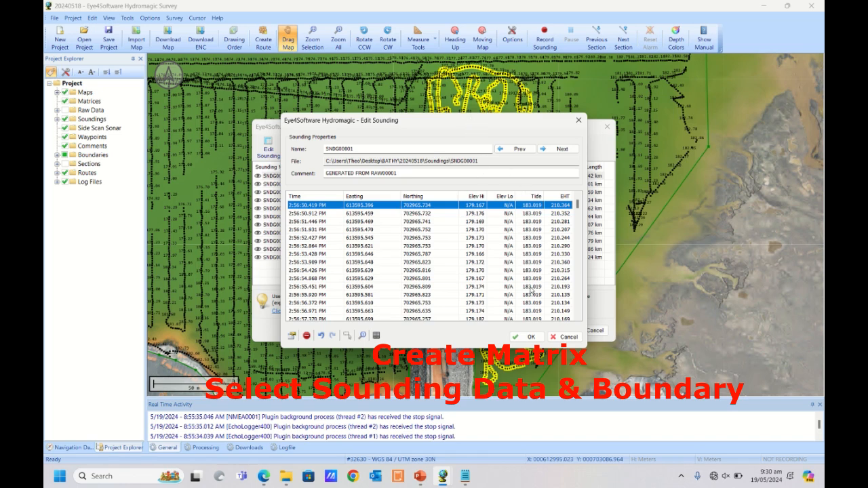
left_click(554, 337)
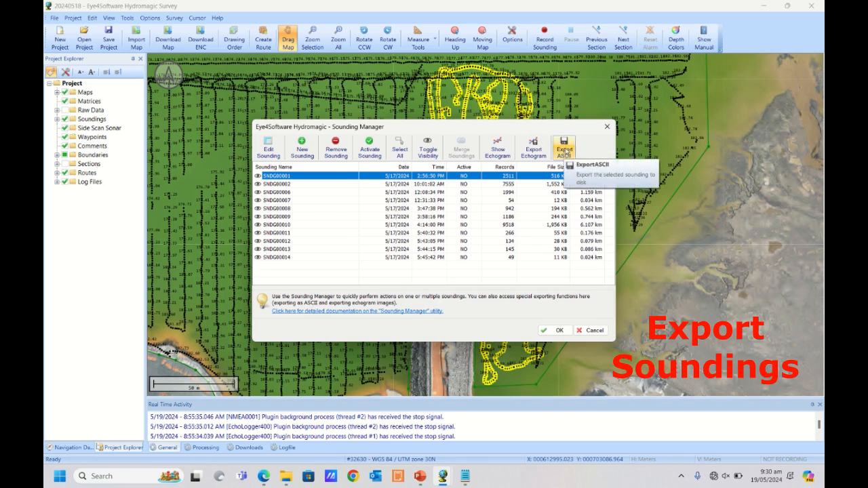
Set up an ASCII export to the project's Exports folder, merging the selected soundings into a single file.
left_click(564, 148)
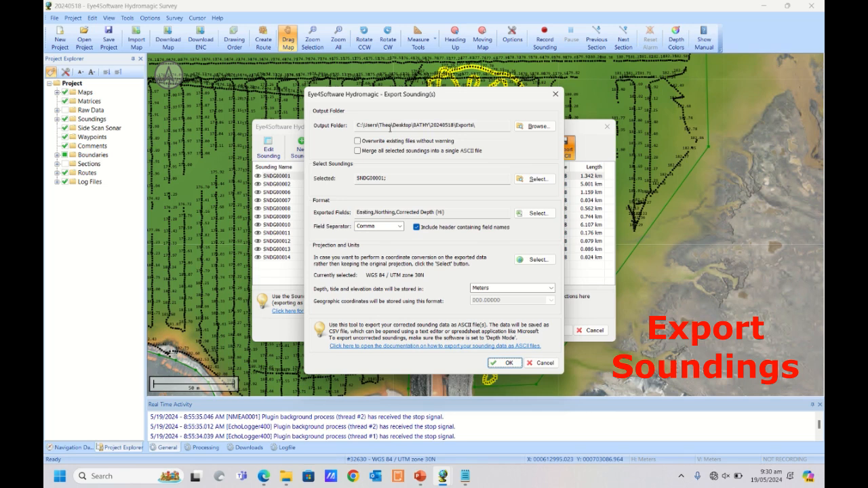
left_click(536, 126)
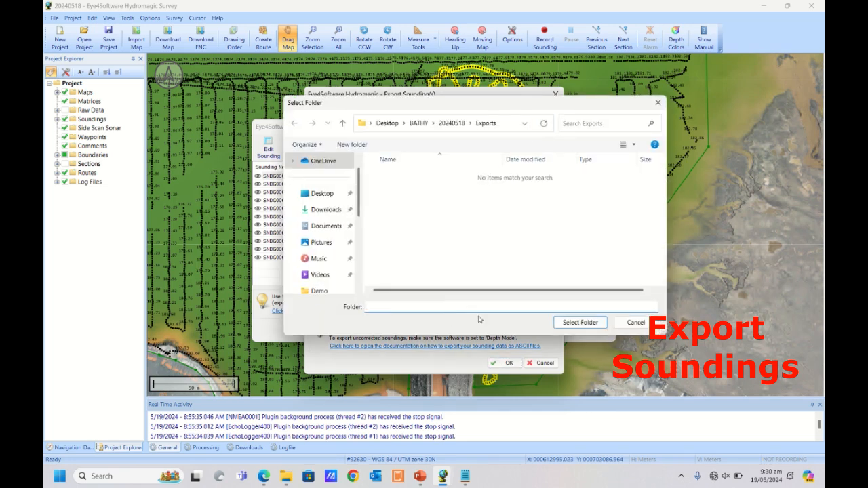
left_click(563, 322)
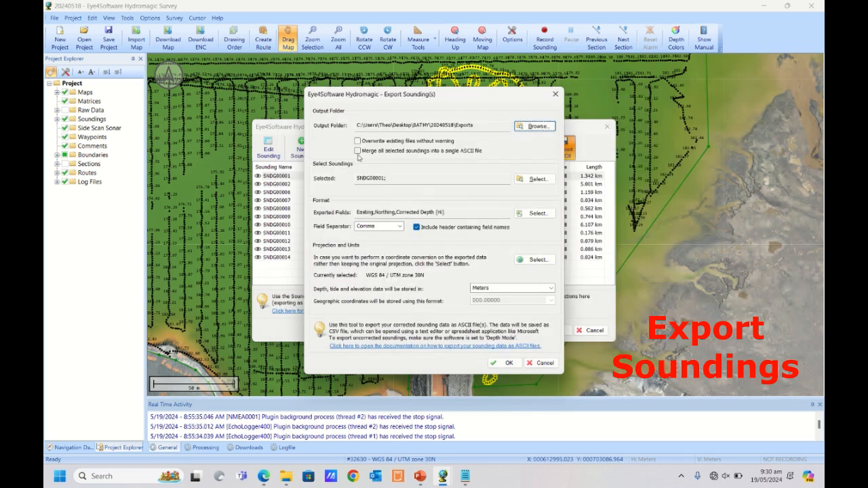
left_click(357, 151)
Include all of the project's soundings in the ASCII export selection.
left_click(536, 180)
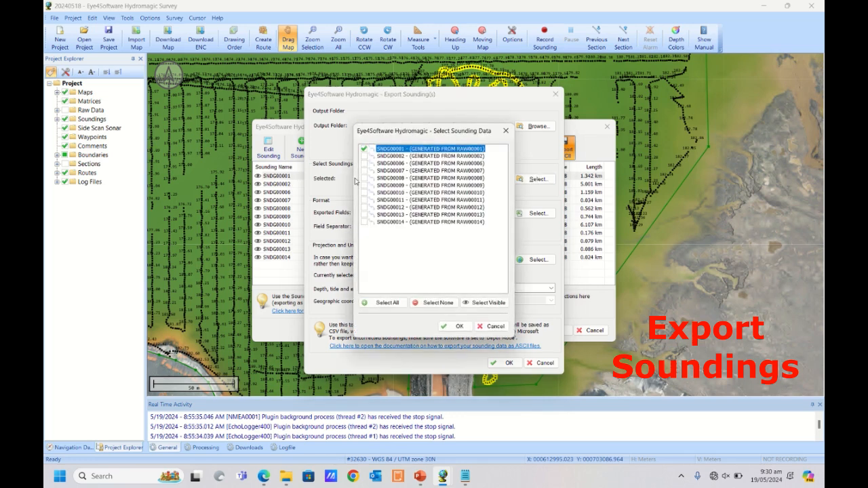
left_click(383, 302)
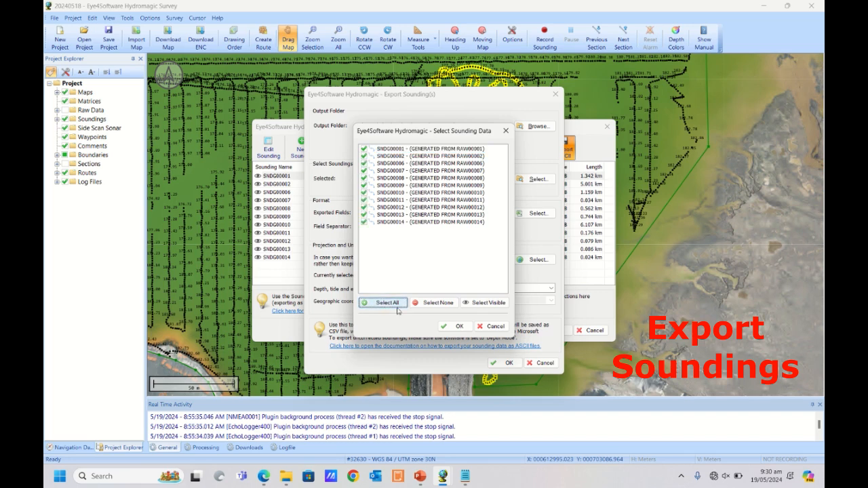
left_click(449, 325)
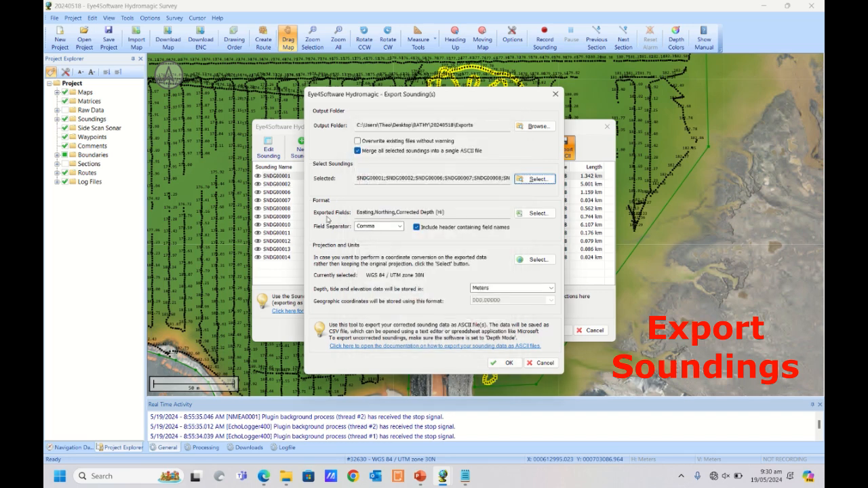
Add the Elevation (Hi) and Ellipsoidal Height fields to the fields exported to the ASCII file.
left_click(535, 213)
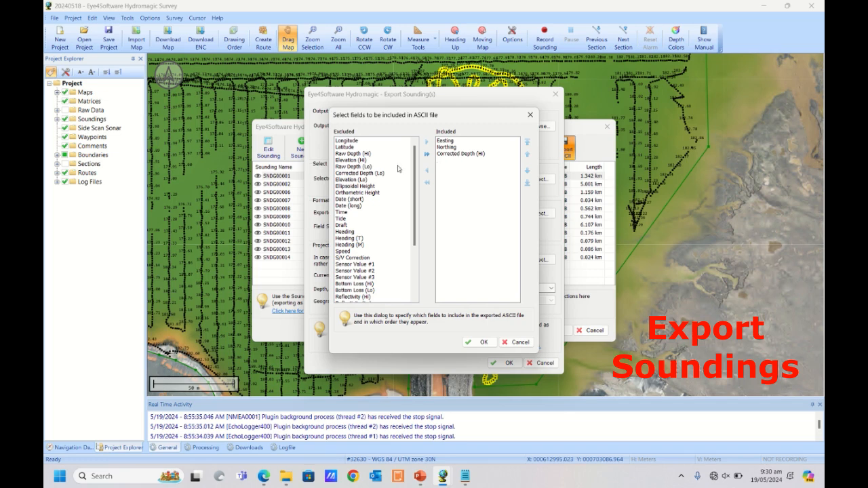
left_click(354, 160)
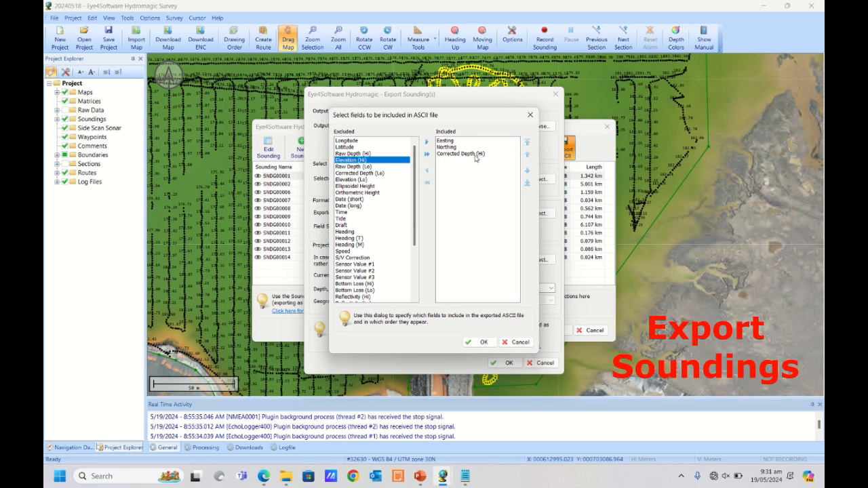
left_click(426, 142)
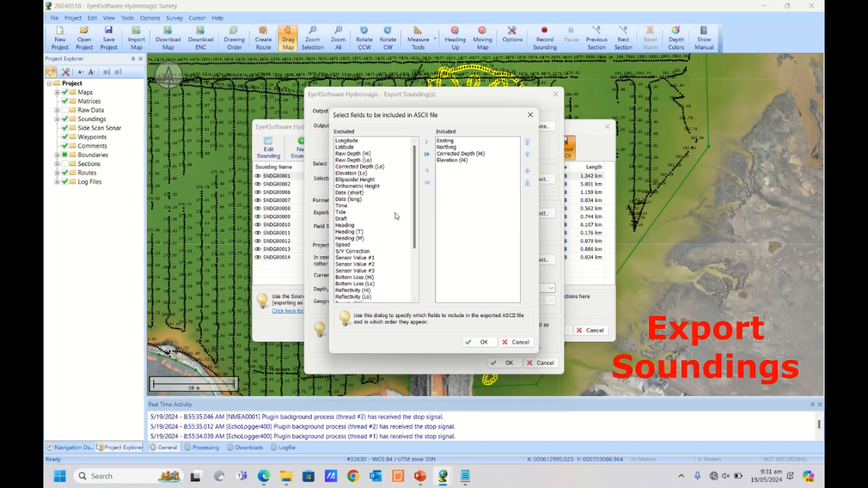
left_click(371, 180)
left_click(426, 142)
Move Ellipsoidal Height up to directly below Northing in the order of included fields.
left_click(457, 167)
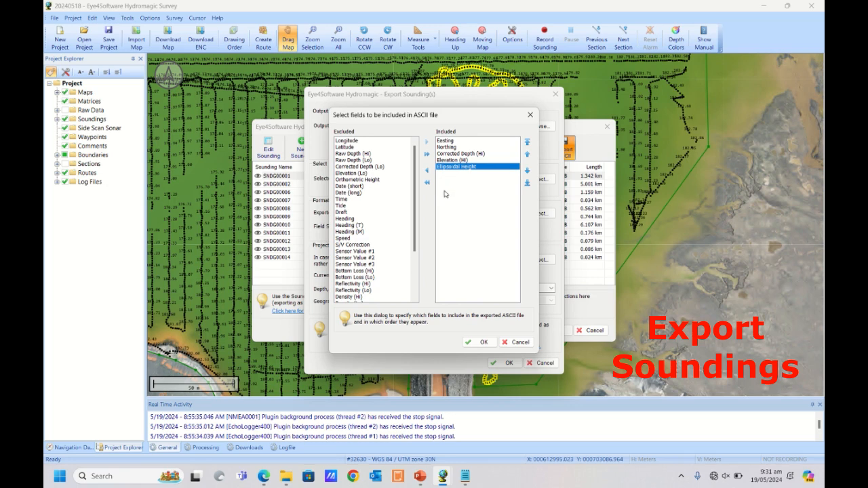
left_click(528, 155)
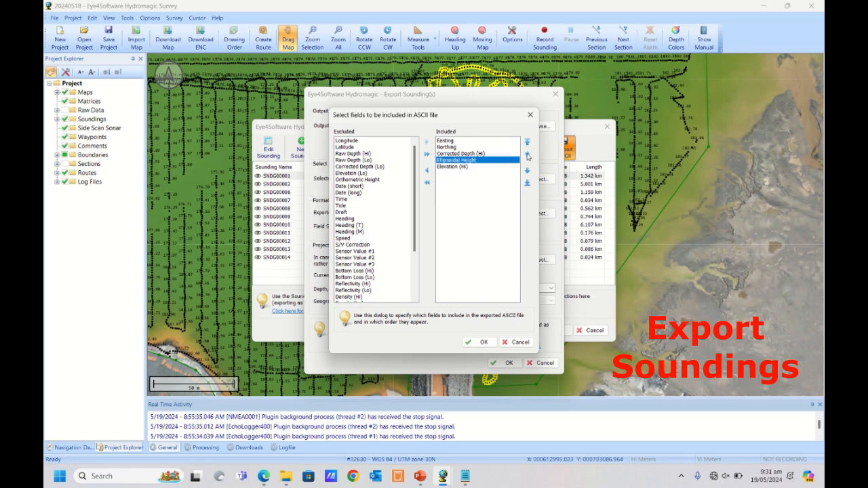
left_click(527, 154)
left_click(528, 154)
left_click(527, 170)
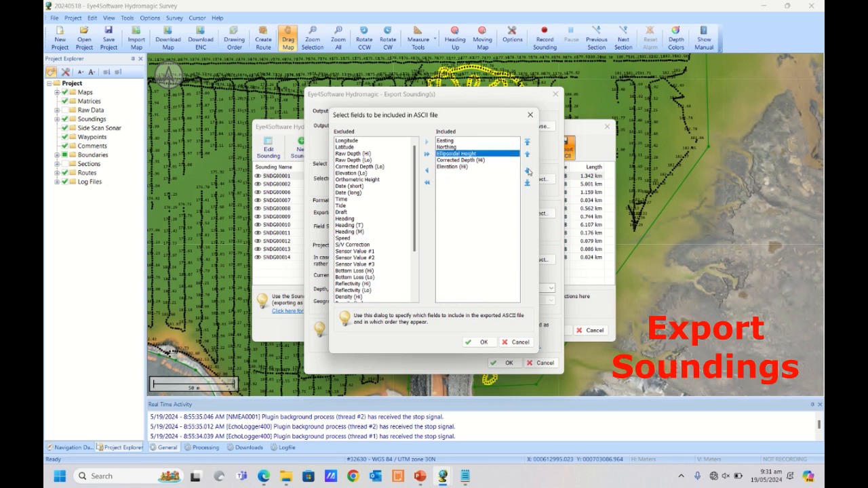
left_click(451, 142, "ctrl")
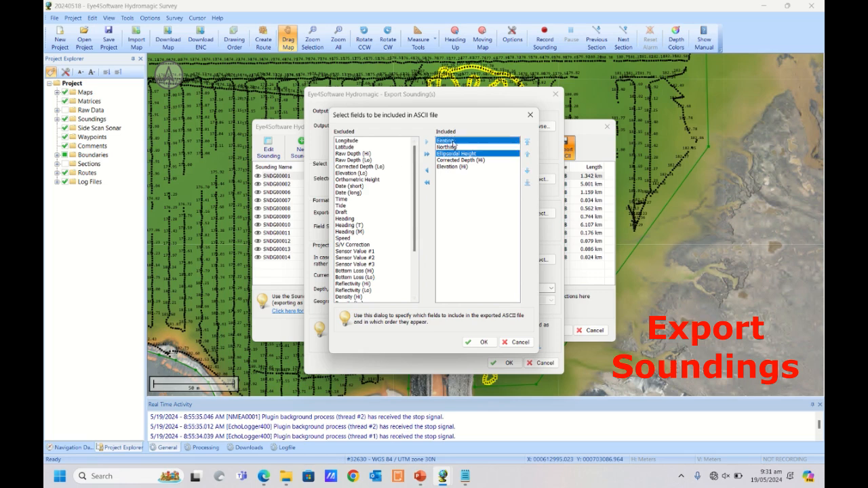
left_click(453, 147, "ctrl")
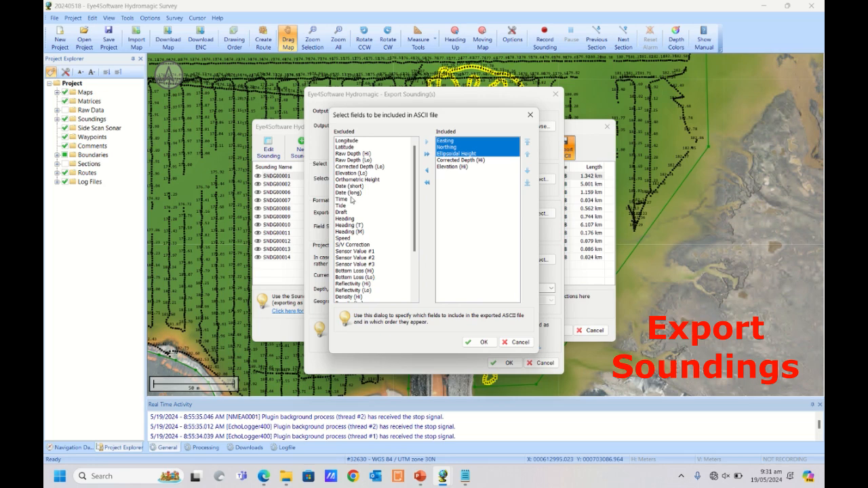
Add the Object Name field to the fields included in the ASCII file.
scroll(376, 277, "down", 2)
scroll(376, 277, "down", 3)
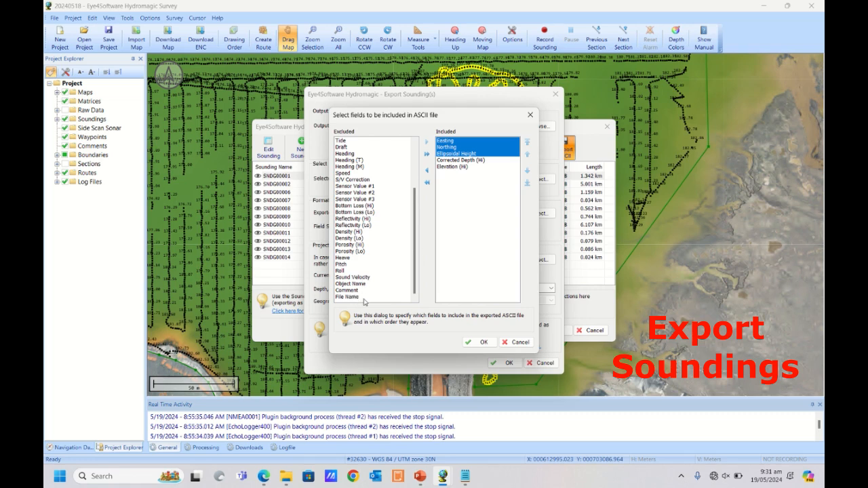
left_click(362, 285)
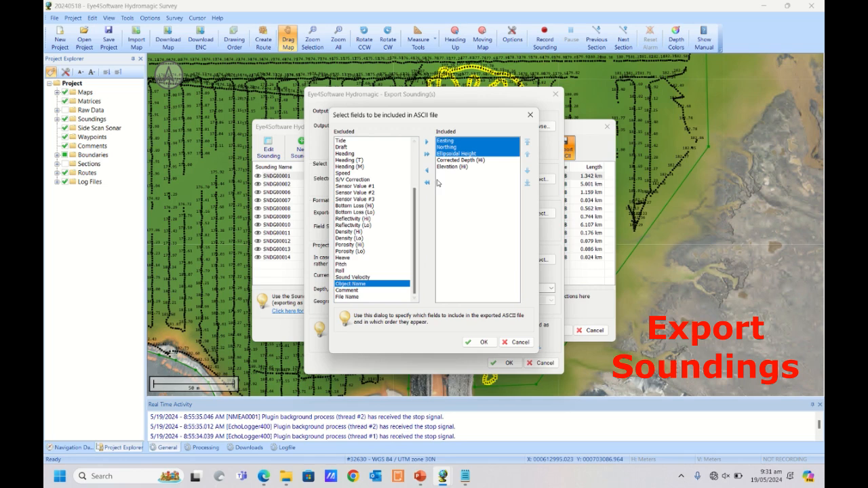
left_click(442, 166, "ctrl")
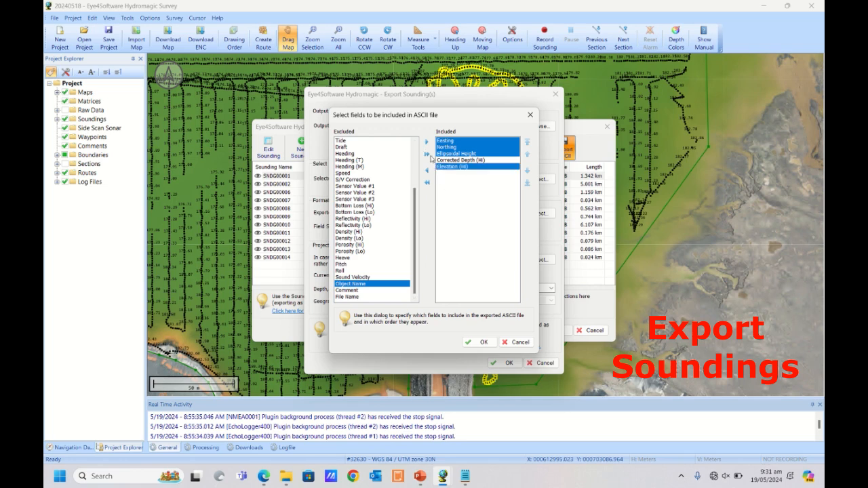
left_click(427, 143)
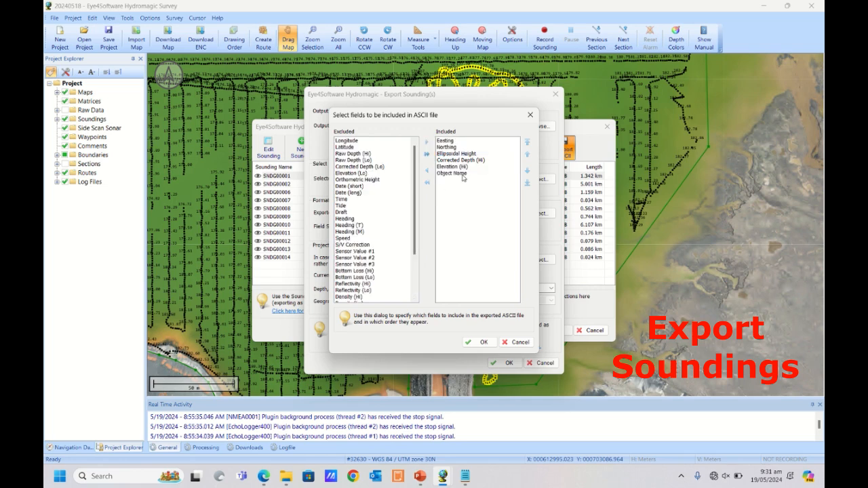
Make Object Name the first of the included fields and accept the field selection.
left_click(501, 174)
left_click(527, 155)
left_click(527, 155)
left_click(527, 155)
left_click(526, 156)
left_click(527, 156)
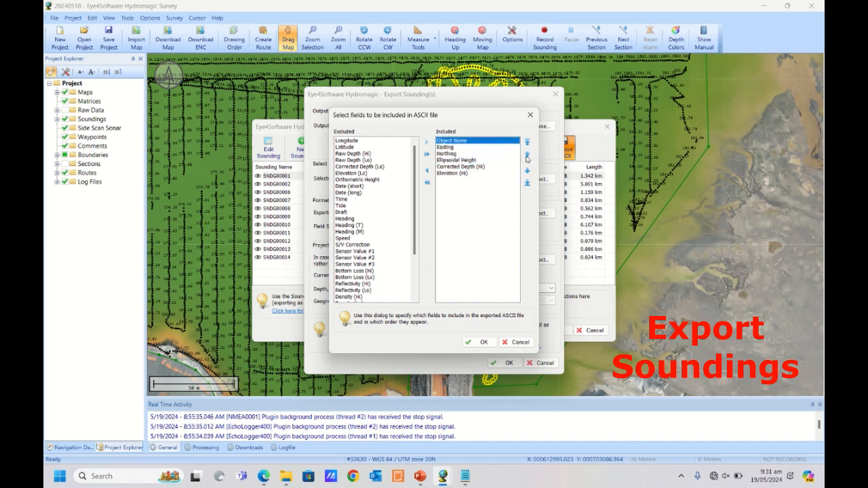
left_click(479, 342)
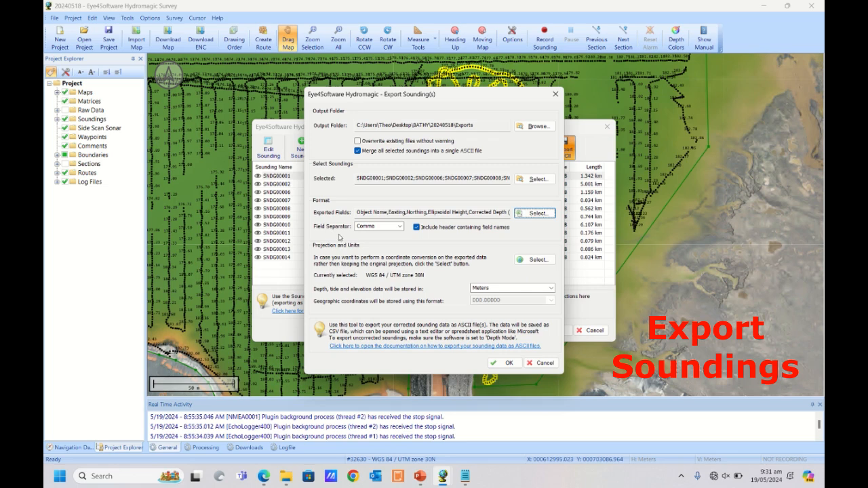
Keep Comma as the field separator and export the selected soundings to the merged ASCII file.
left_click(399, 227)
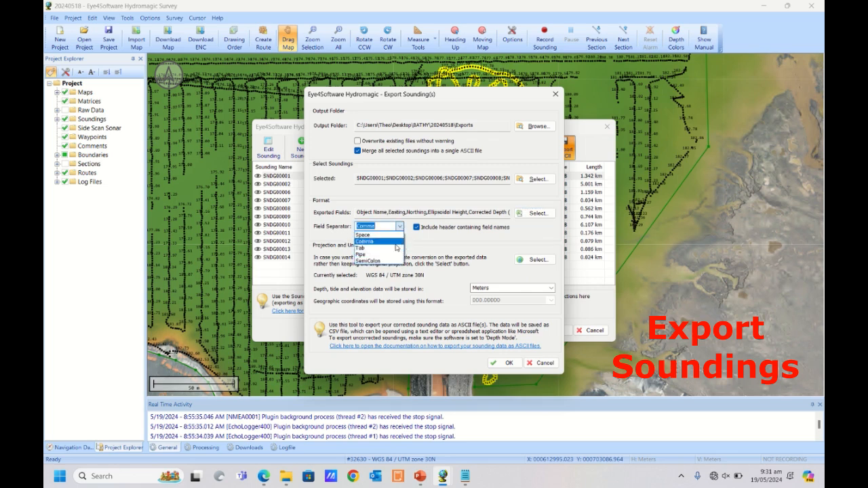
left_click(396, 243)
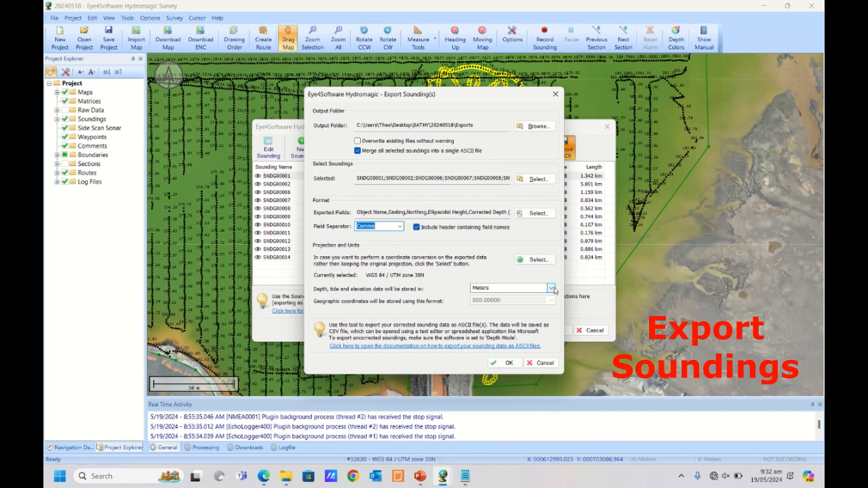
left_click(506, 366)
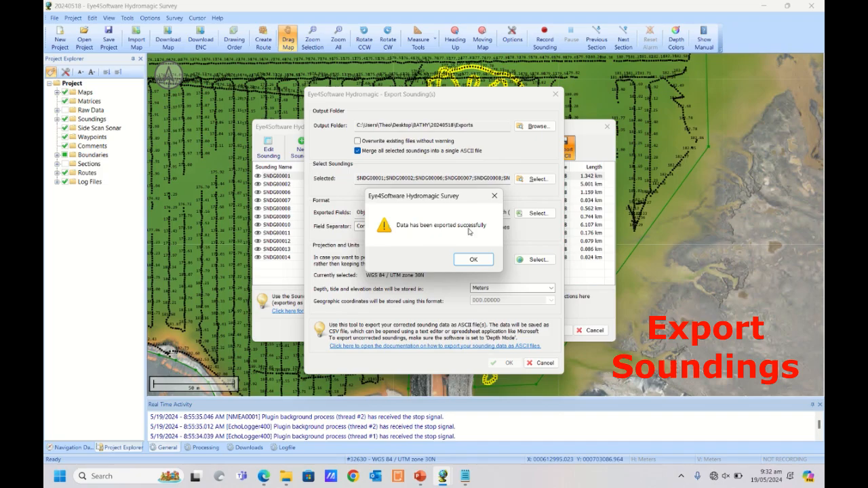
left_click(473, 259)
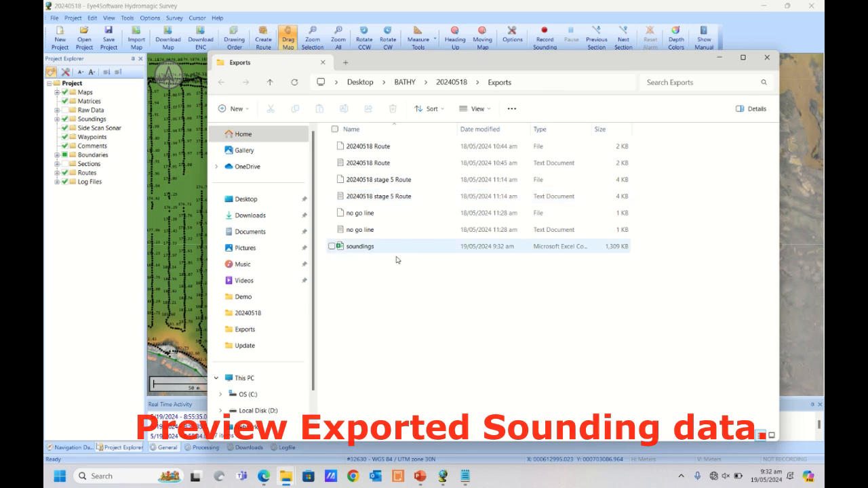
Open the exported soundings file in Excel and fit the widths of columns A to F to view their contents.
double_click(361, 248)
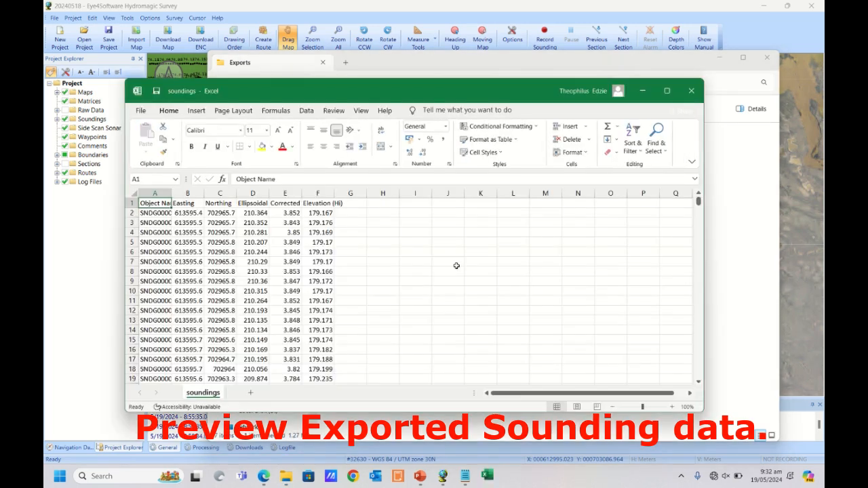
double_click(169, 192)
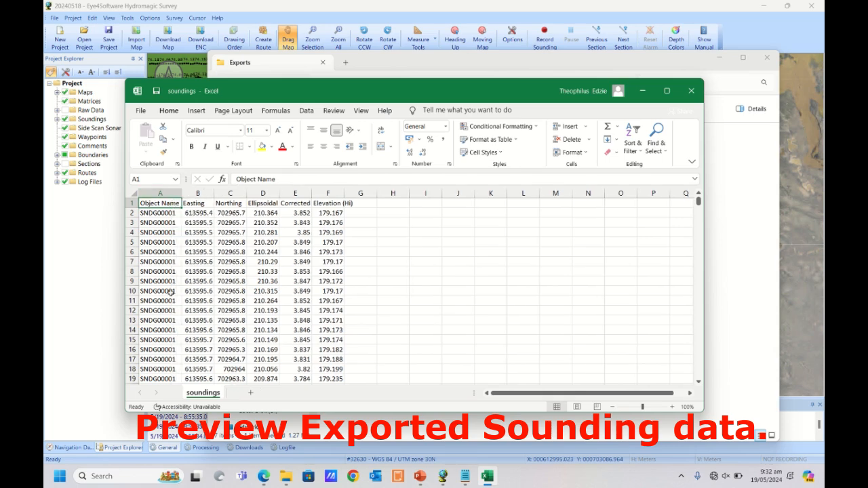
double_click(215, 193)
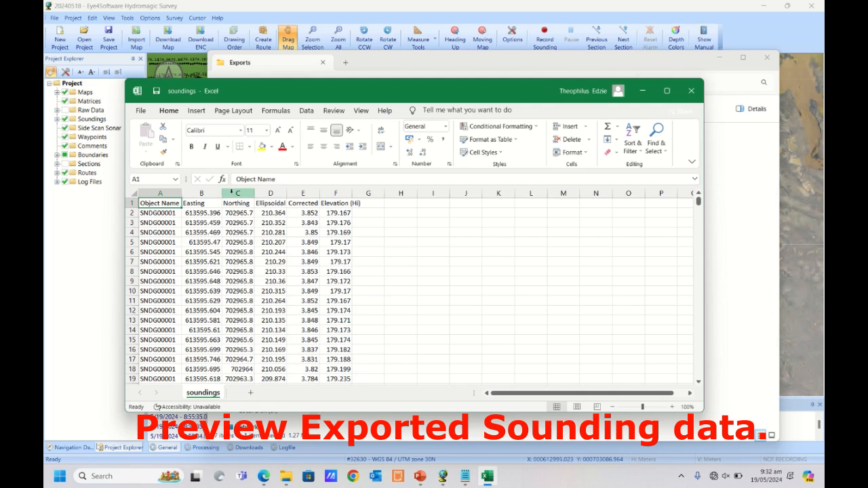
double_click(252, 192)
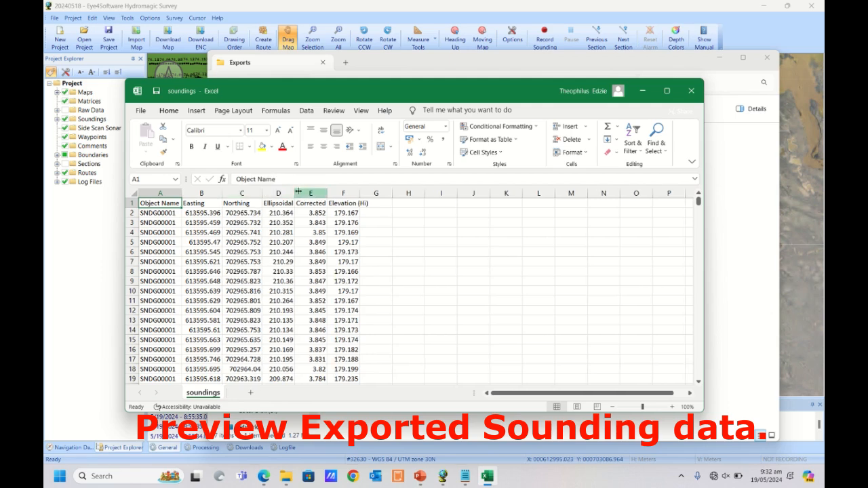
double_click(294, 192)
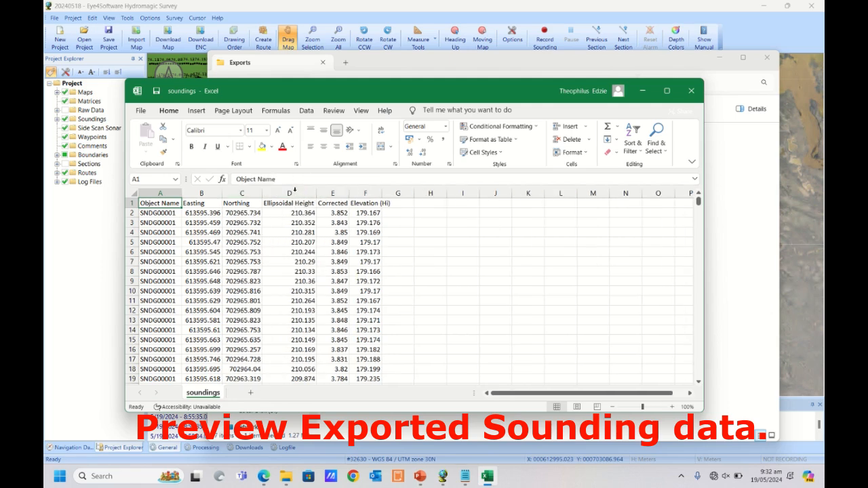
double_click(349, 192)
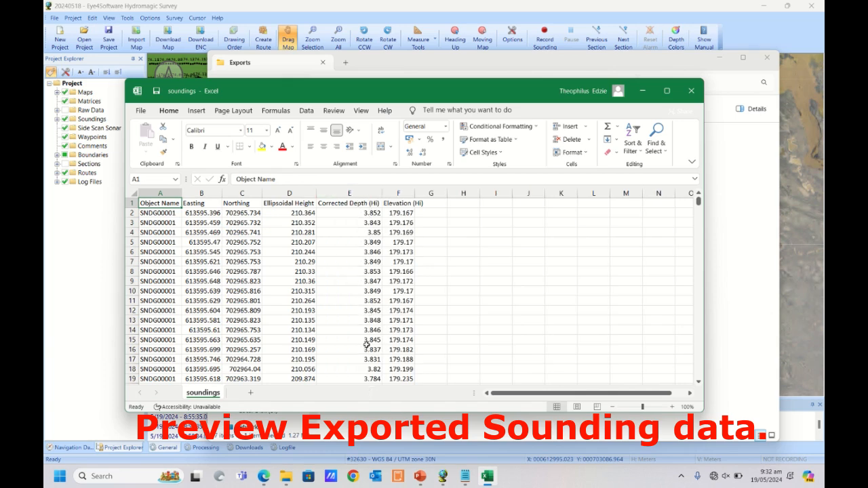
double_click(414, 193)
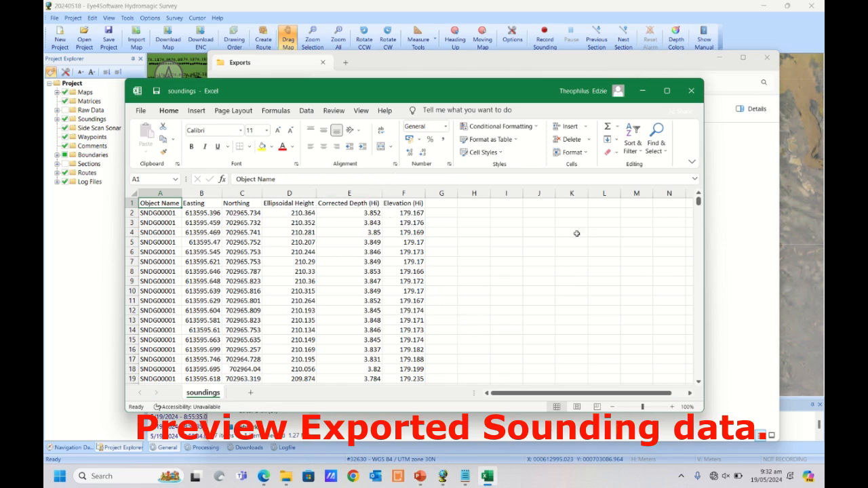
Close the soundings spreadsheet and reopen the ASCII export settings in Hydromagic.
left_click(691, 90)
left_click(434, 249)
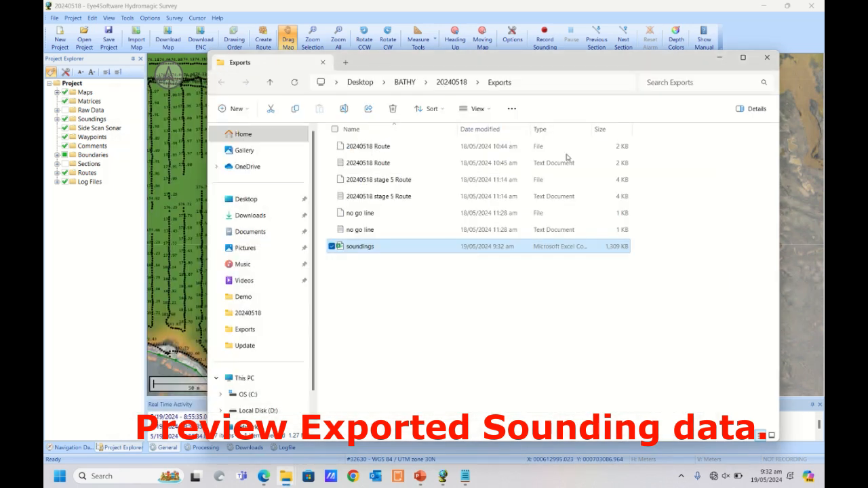
left_click(749, 26)
left_click(564, 148)
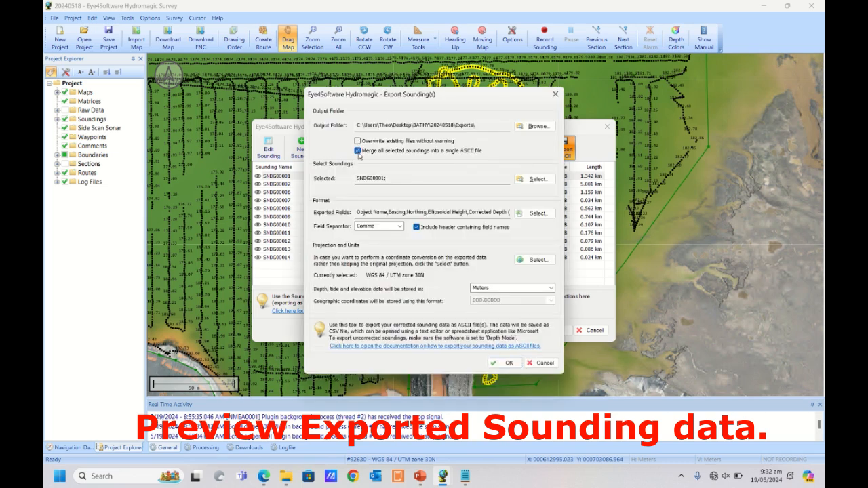
left_click(534, 179)
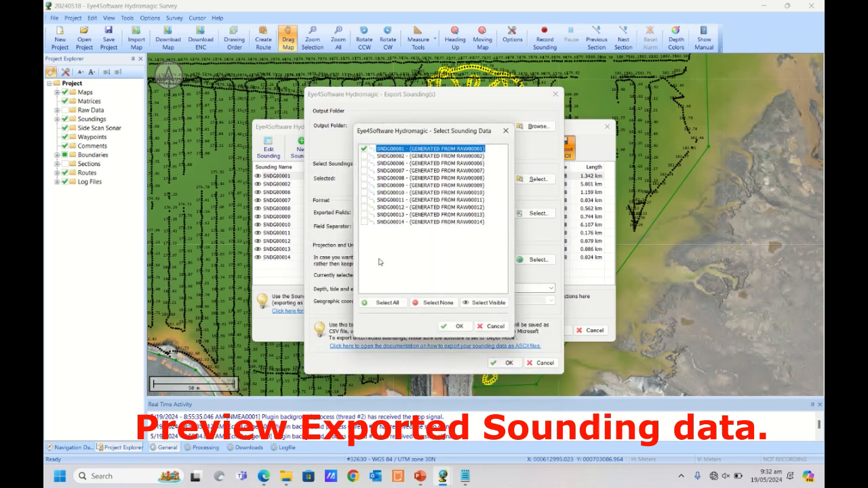
left_click(383, 300)
left_click(487, 324)
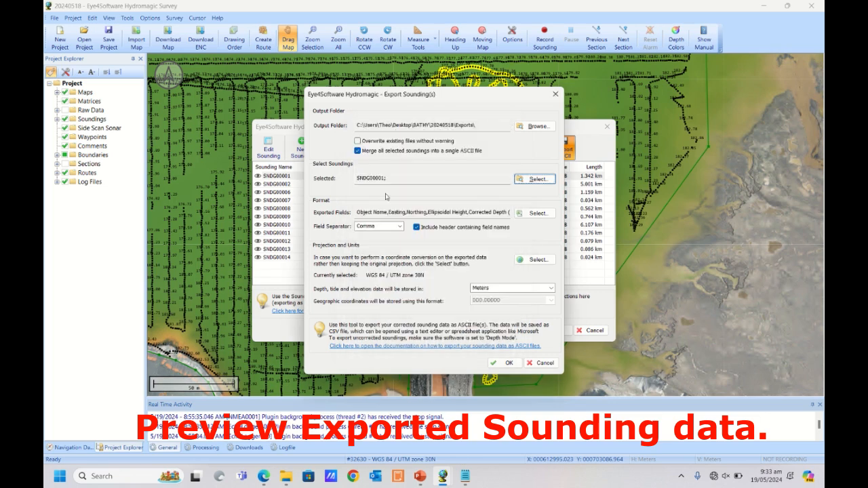
Select all soundings, SNDG00001 through SNDG00014, for the reopened ASCII export.
left_click(535, 179)
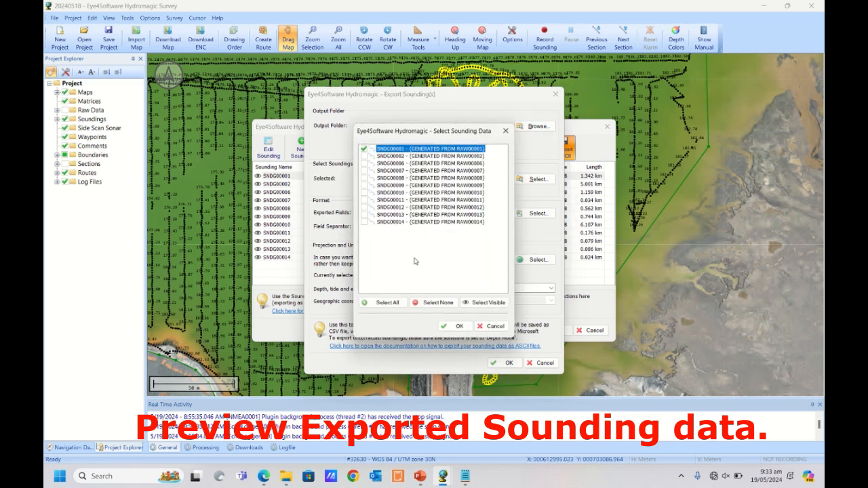
left_click(383, 302)
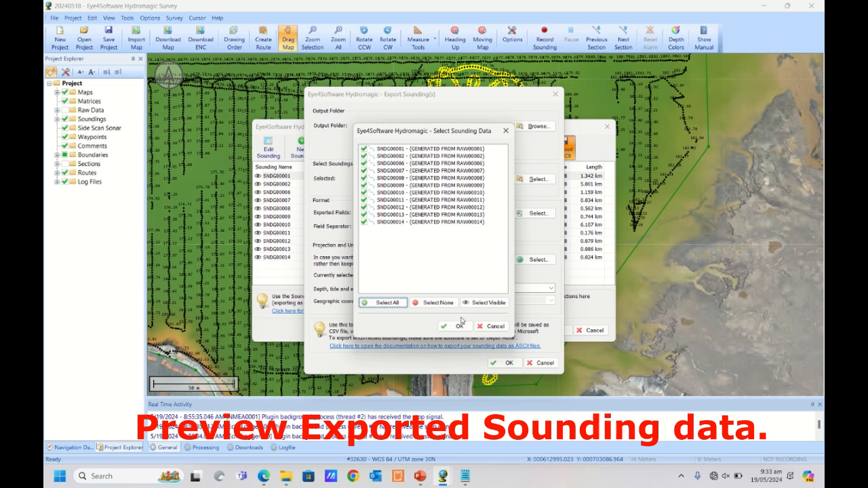
left_click(458, 326)
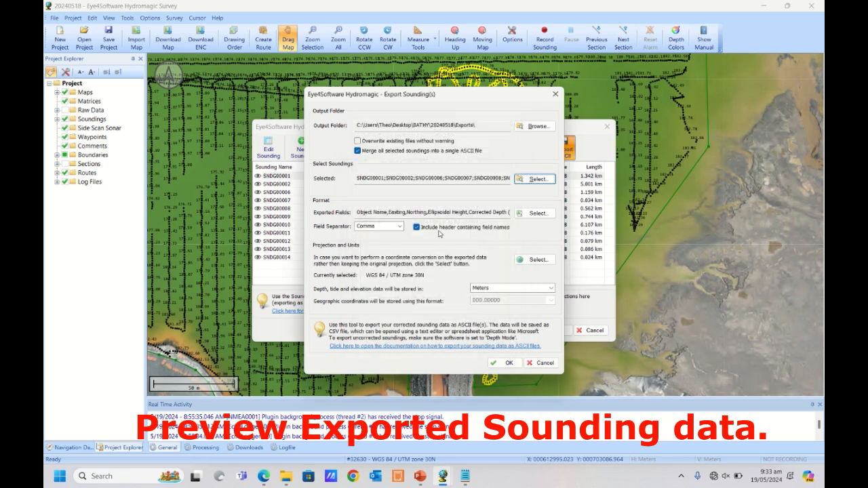
Add the Tide field to the exported fields and place it between Ellipsoidal Height and Corrected Depth (Hi).
left_click(535, 214)
left_click(343, 207)
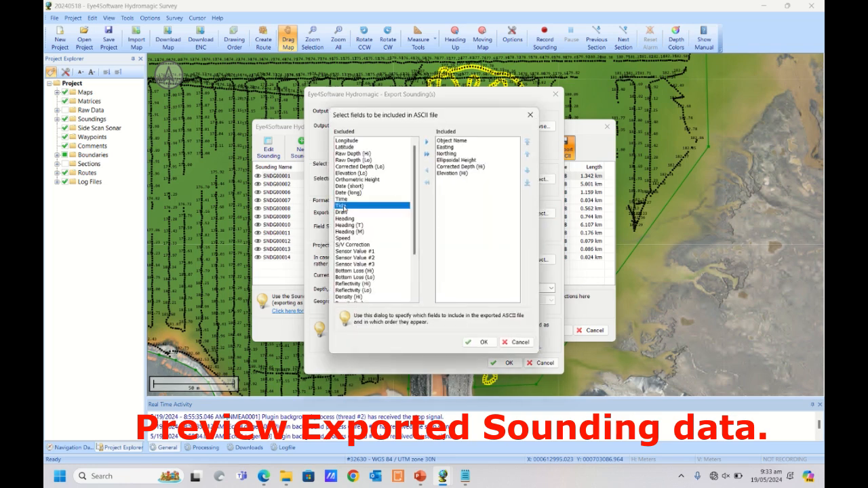
left_click(426, 143)
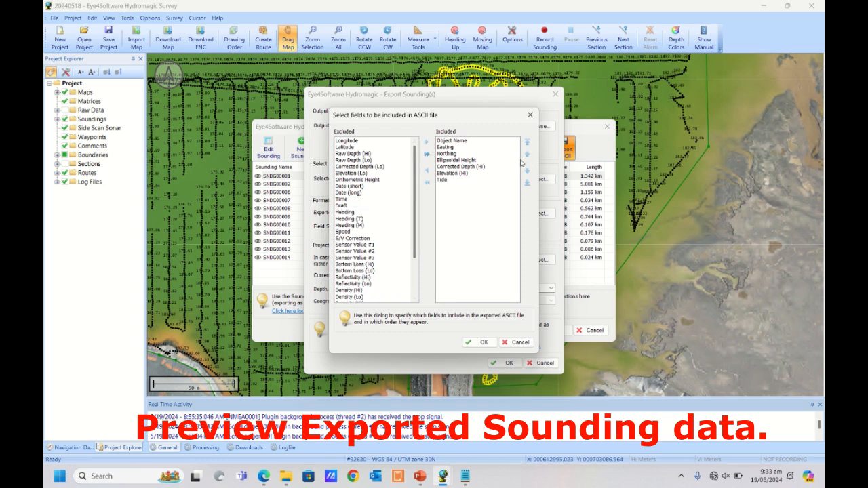
left_click(472, 179)
left_click(527, 156)
left_click(527, 156)
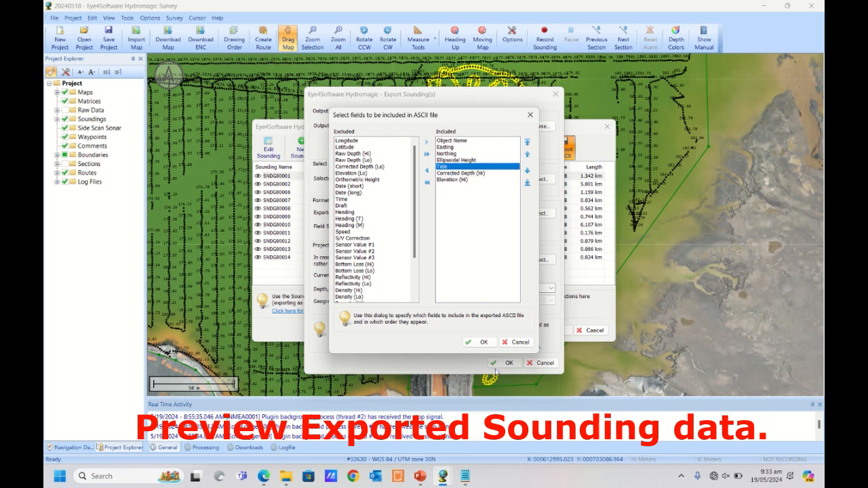
left_click(479, 343)
Export the selected soundings to ASCII, overwriting the existing file.
left_click(505, 364)
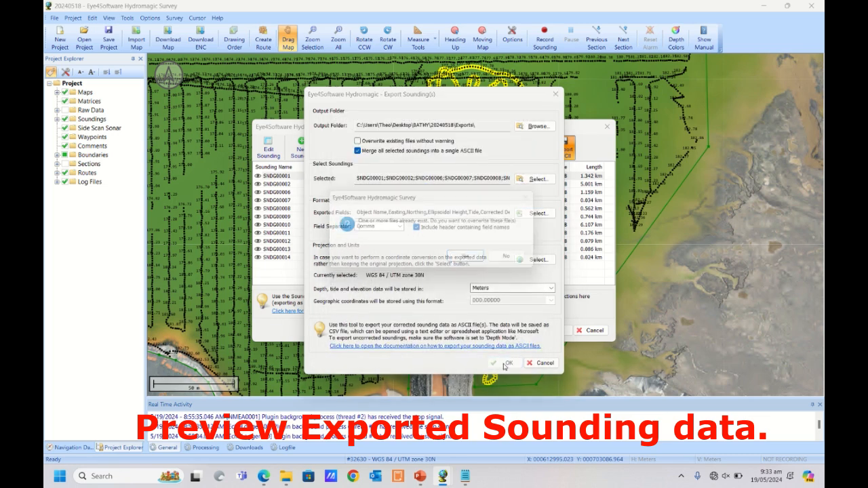
left_click(478, 260)
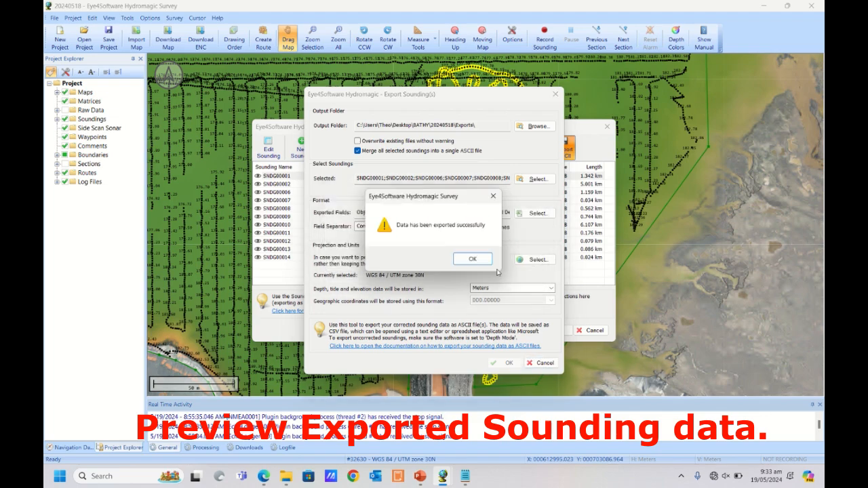
left_click(478, 261)
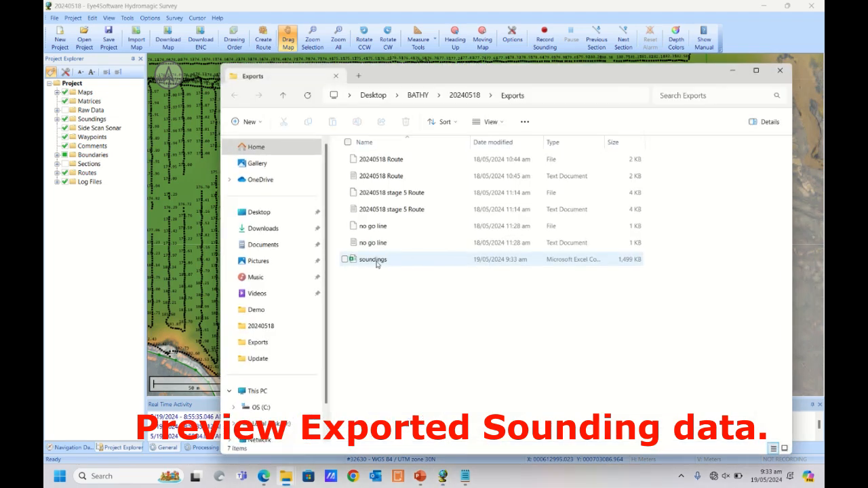
Preview the re-exported soundings file in Excel, and close it together with Hydromagic's Sounding Manager.
double_click(378, 259)
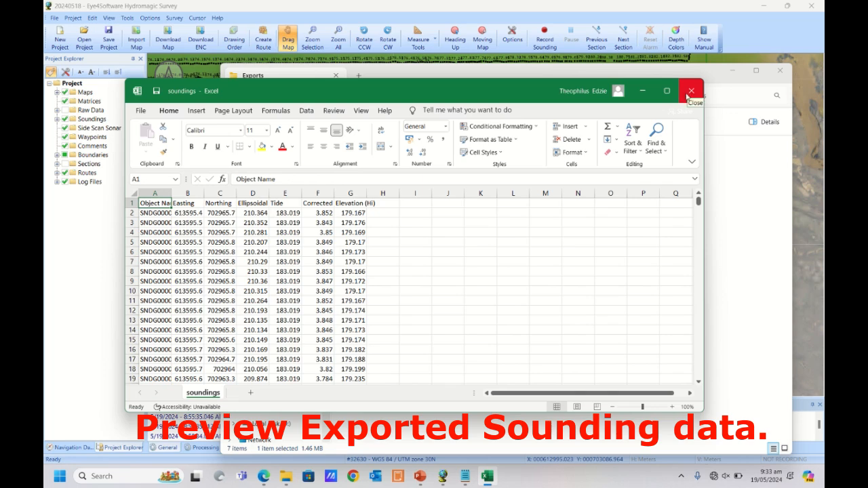
left_click(691, 91)
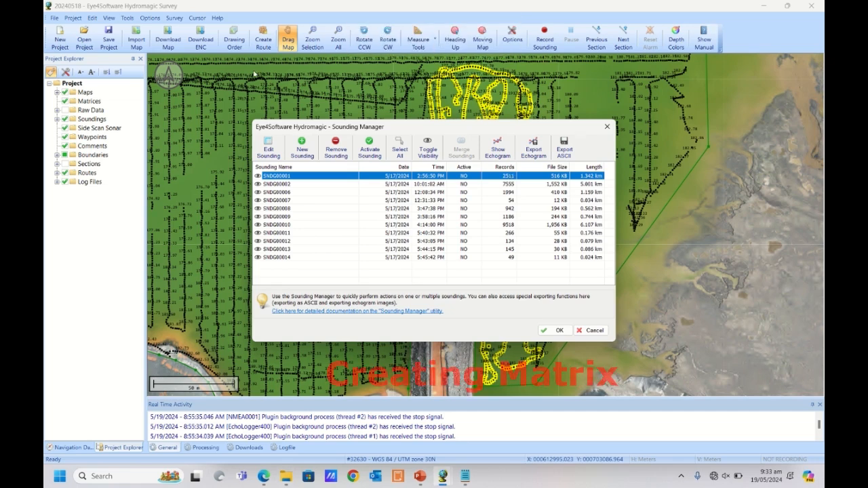
left_click(557, 330)
Start generating a matrix from all soundings, SNDG00001 through SNDG00014, with Elevation (Hi Frequency) as the sounding channel.
scroll(623, 335, "down", 3)
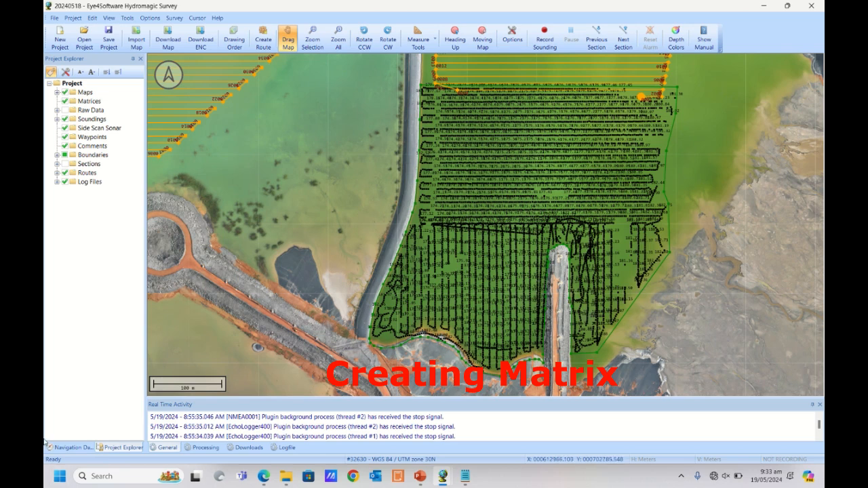
left_click(96, 102)
right_click(97, 102)
left_click(143, 96)
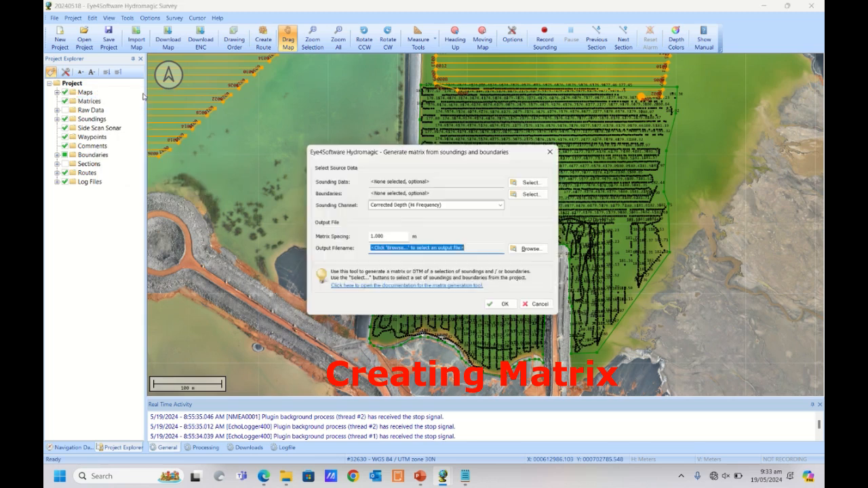
left_click(536, 180)
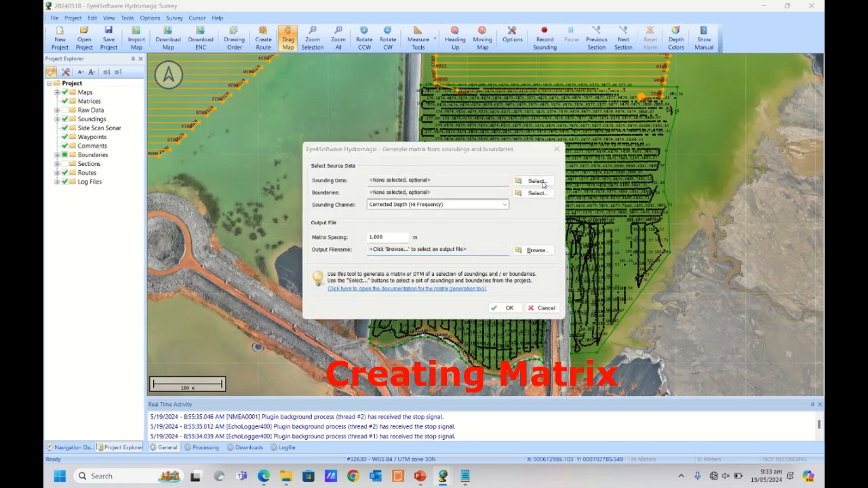
left_click(378, 304)
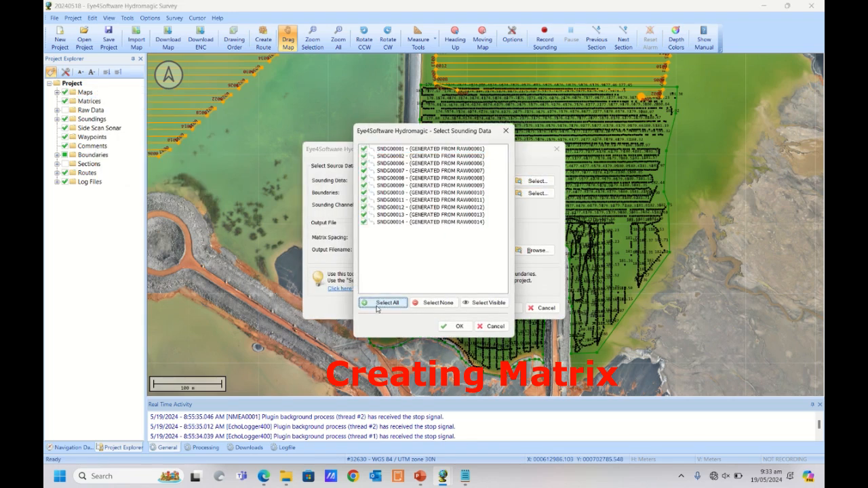
left_click(458, 327)
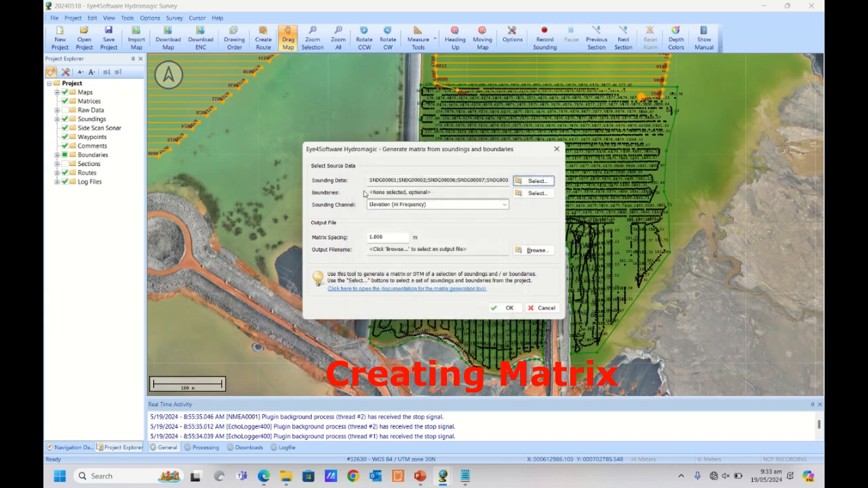
Use BOUNDARY0001 as the boundary and generate the matrix at 1.000 m spacing to the output file STAGE6_17.05.2024.
left_click(535, 193)
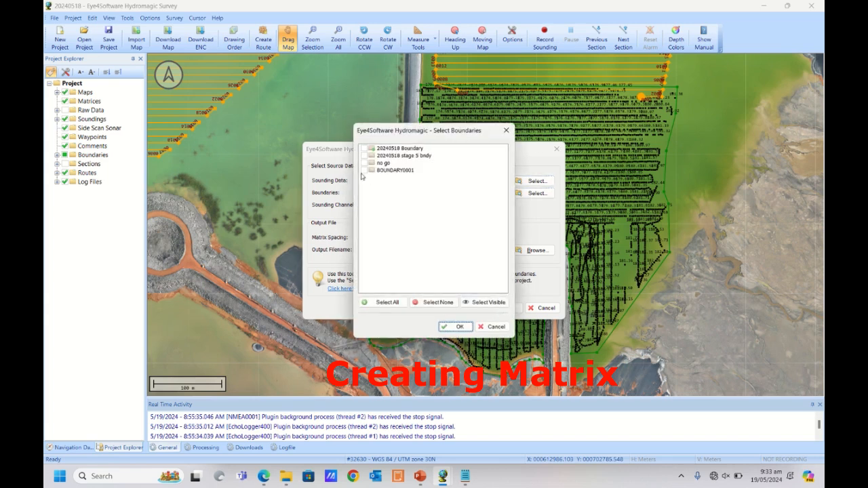
left_click(364, 170)
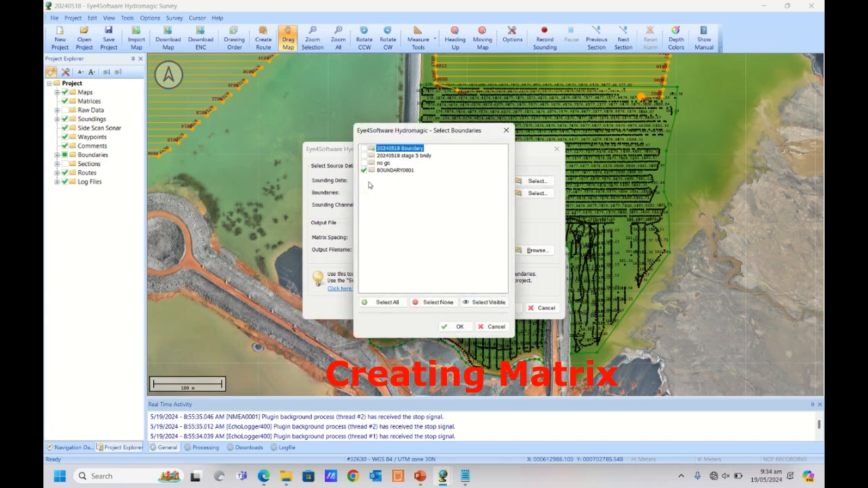
left_click(454, 327)
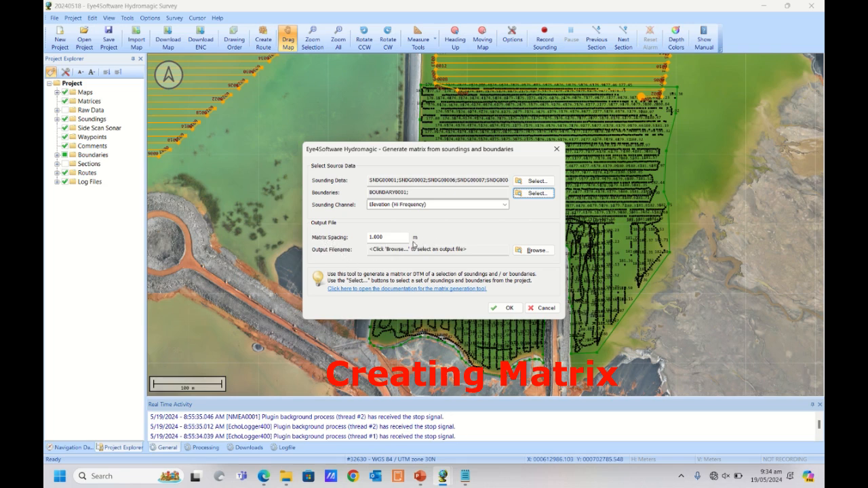
left_click(535, 250)
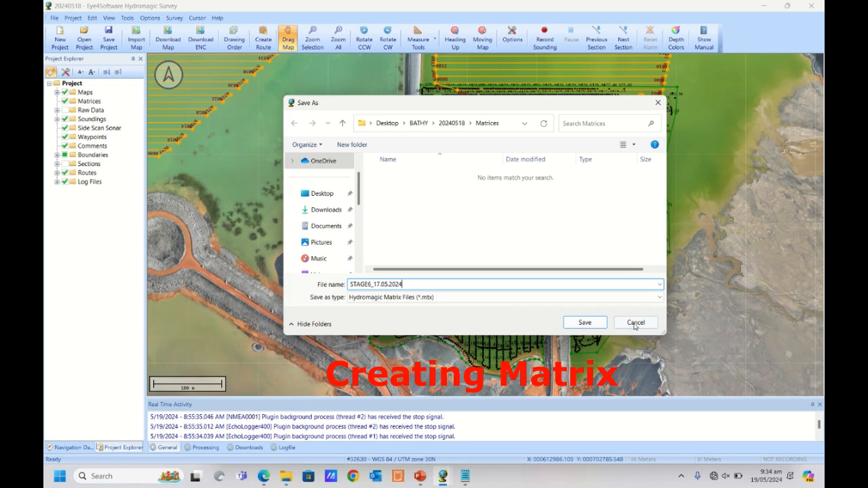
left_click(585, 322)
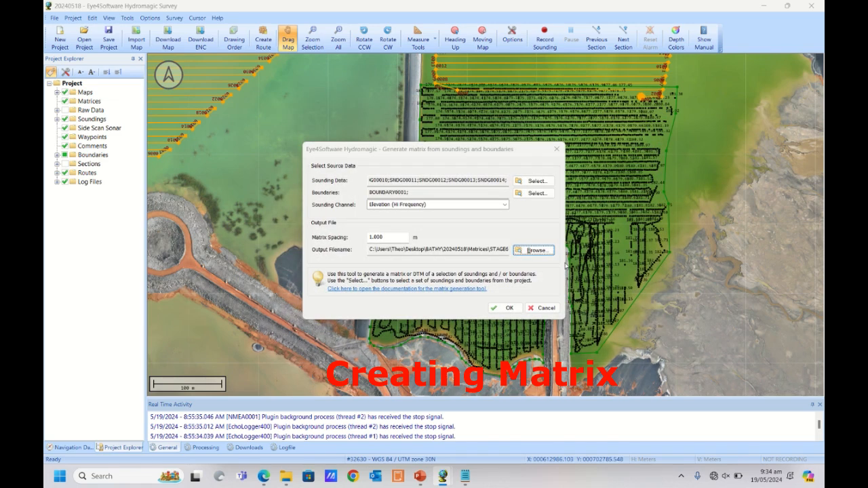
left_click(507, 308)
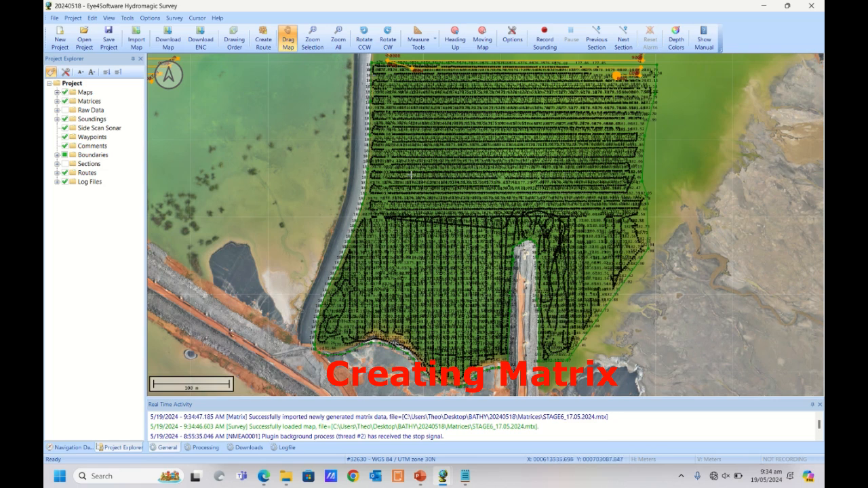
Toggle the soundings' visibility to compare them with the matrix values, leaving the soundings hidden.
left_click(65, 119)
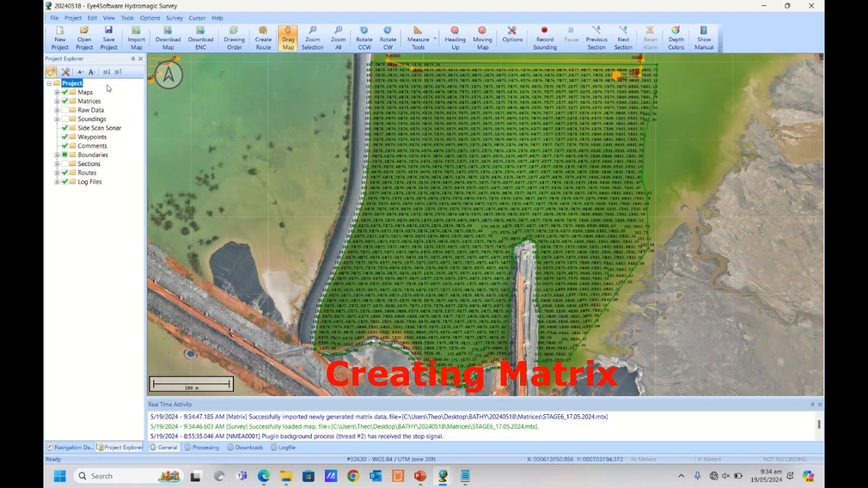
left_click(65, 120)
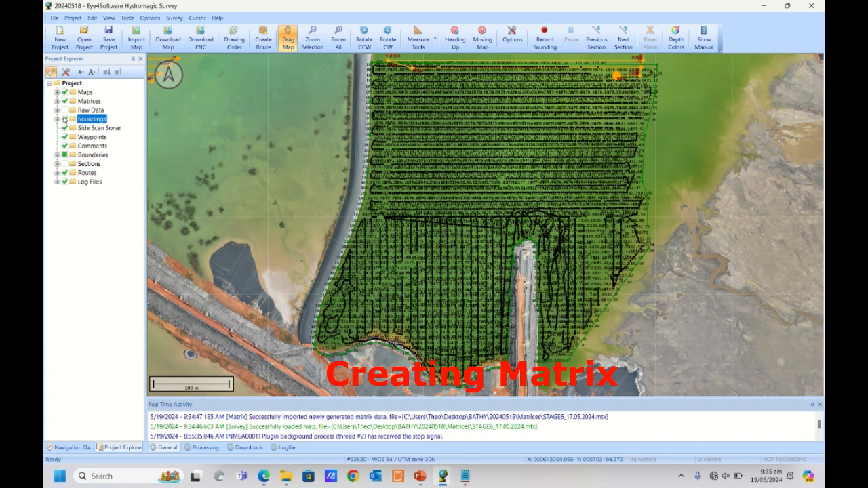
left_click(64, 119)
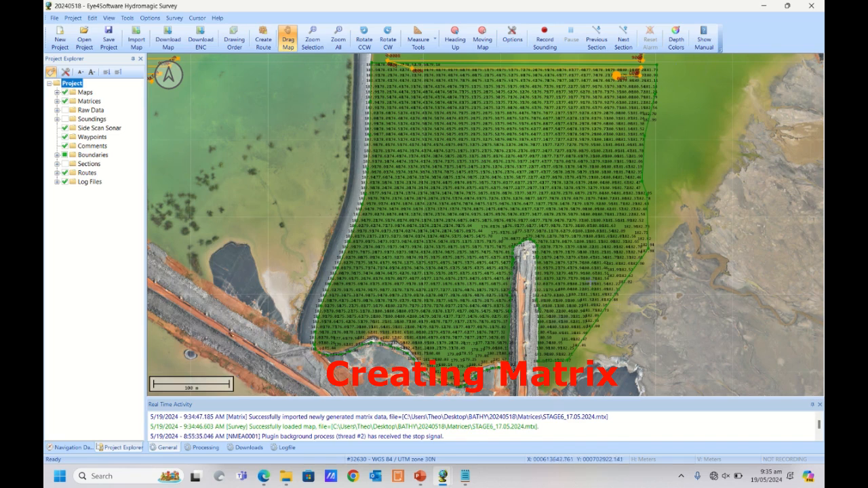
Set the matrices to display as colors (raster) along with text values, with the values not shown in color.
right_click(91, 102)
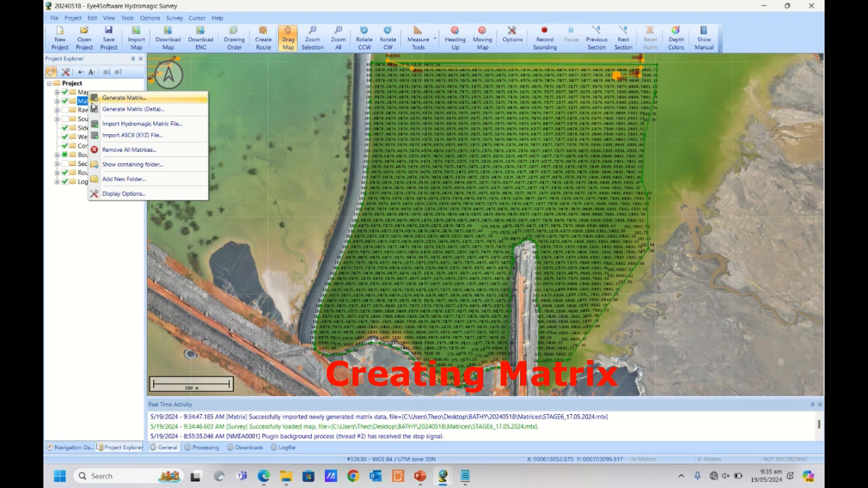
left_click(140, 197)
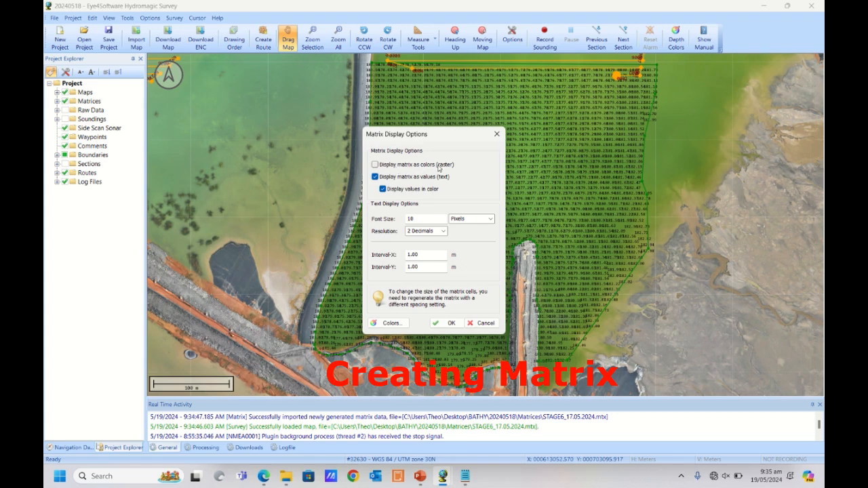
left_click(374, 165)
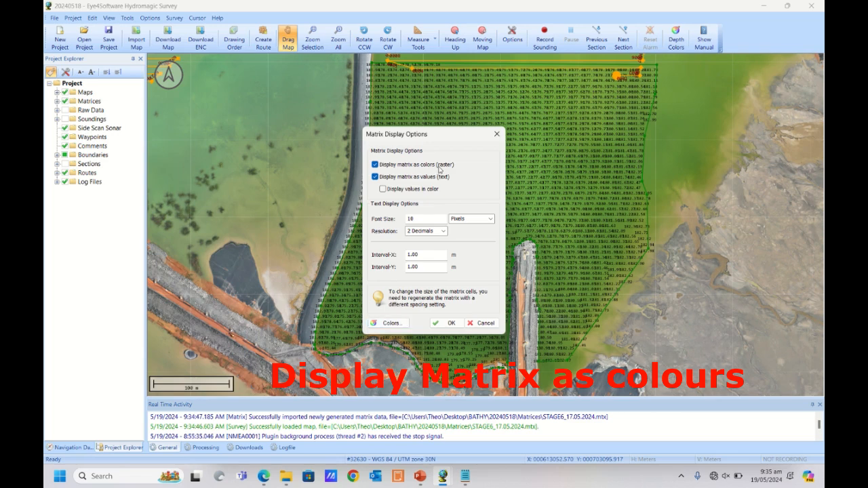
left_click(444, 324)
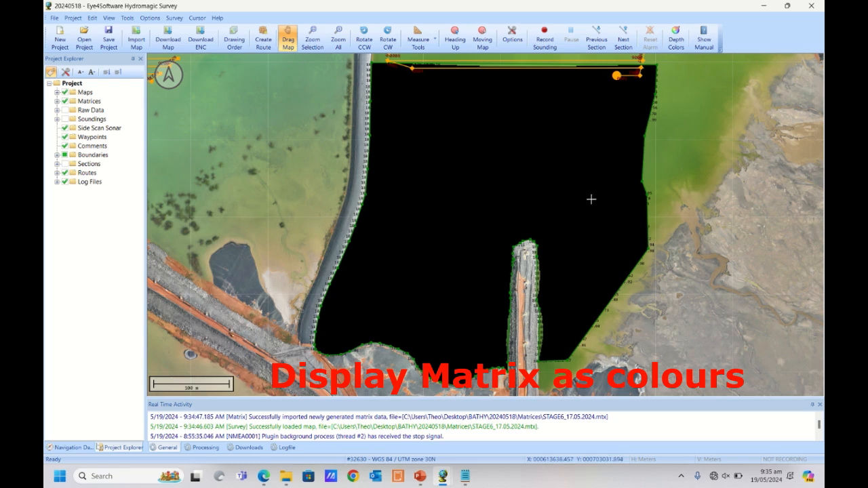
right_click(86, 91)
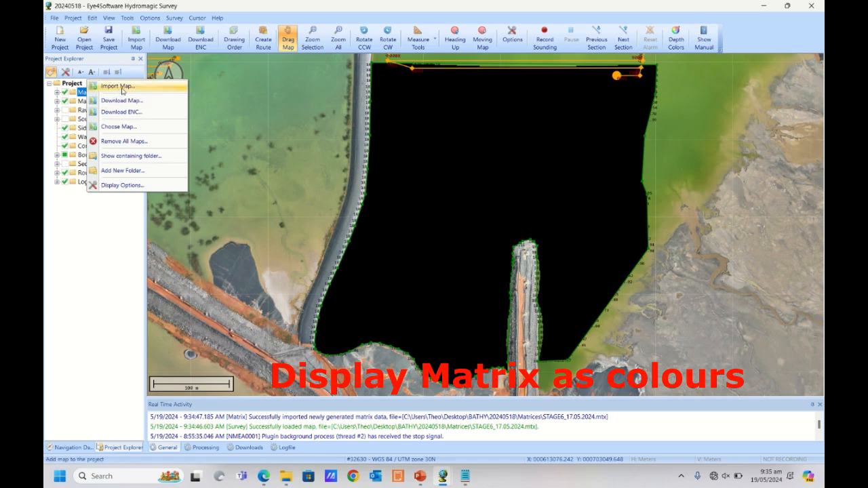
left_click(133, 186)
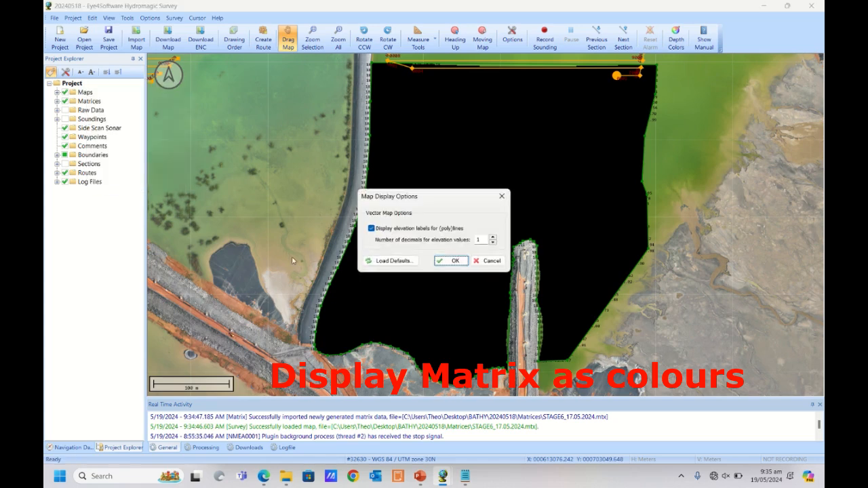
left_click(474, 261)
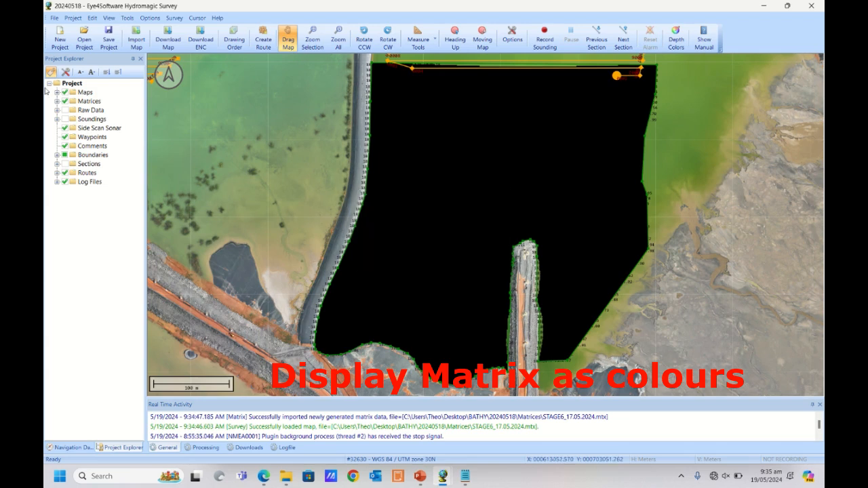
Add a color set named COLOR from the matrix display options and make it the active set.
right_click(88, 102)
left_click(123, 193)
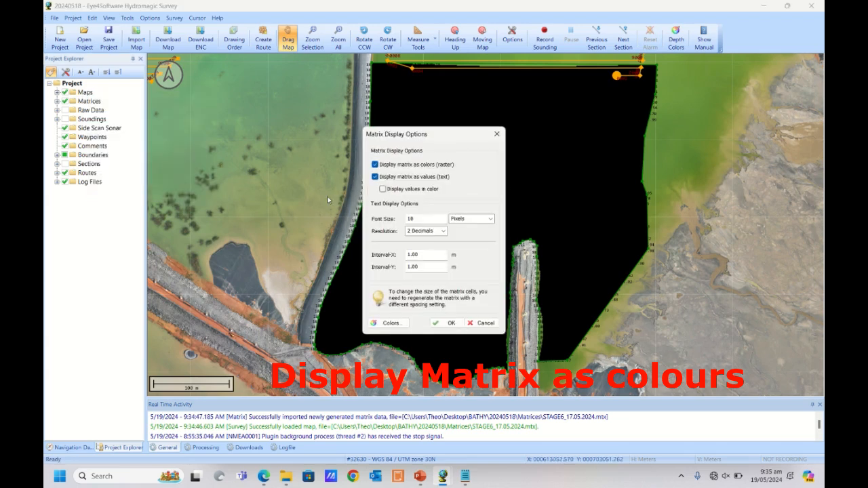
left_click(396, 324)
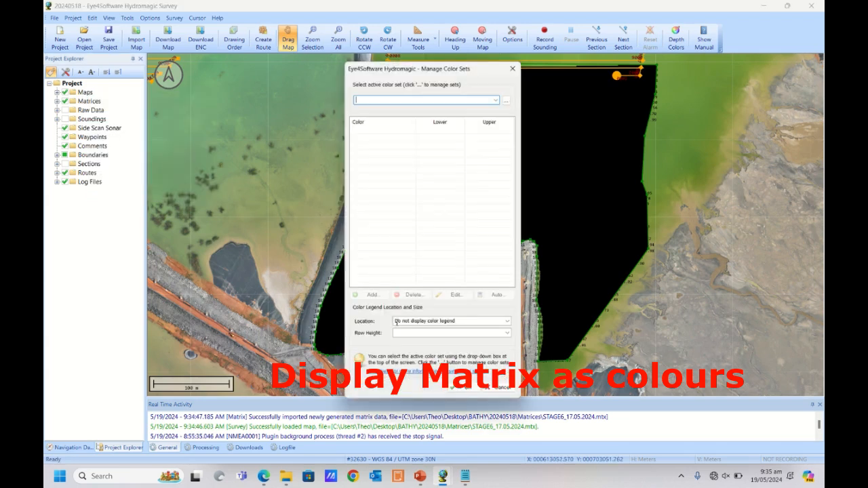
left_click(510, 96)
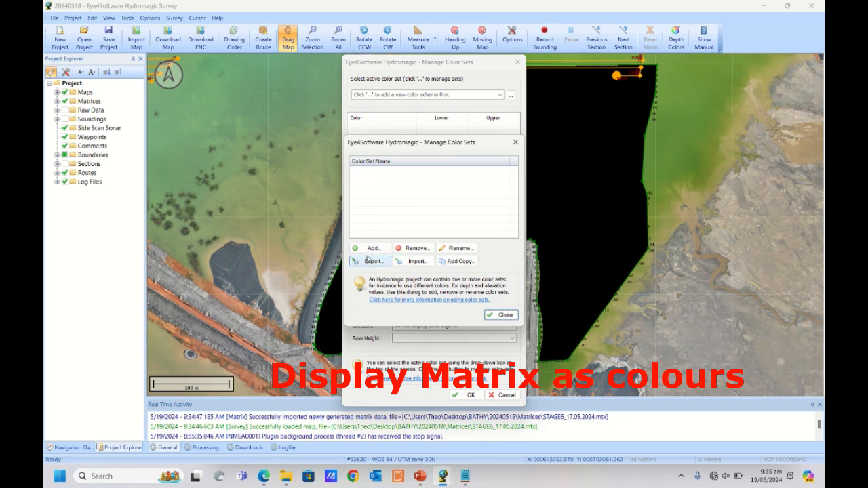
left_click(370, 248)
type("COLOR")
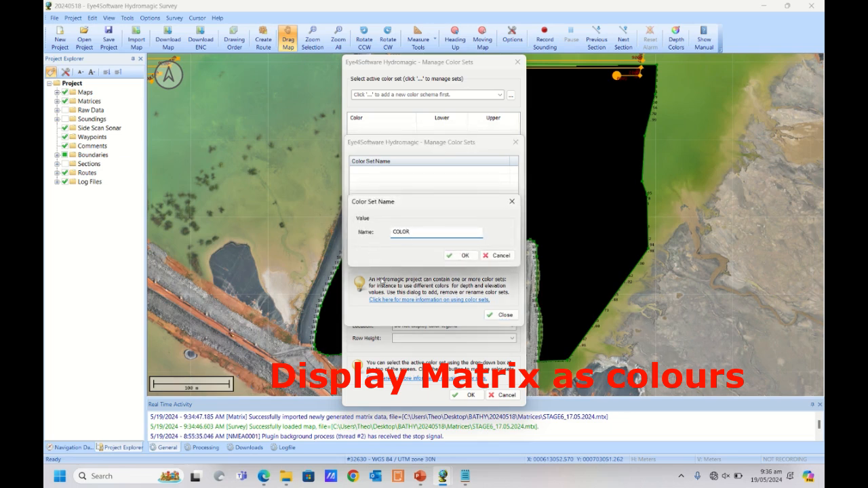
left_click(465, 255)
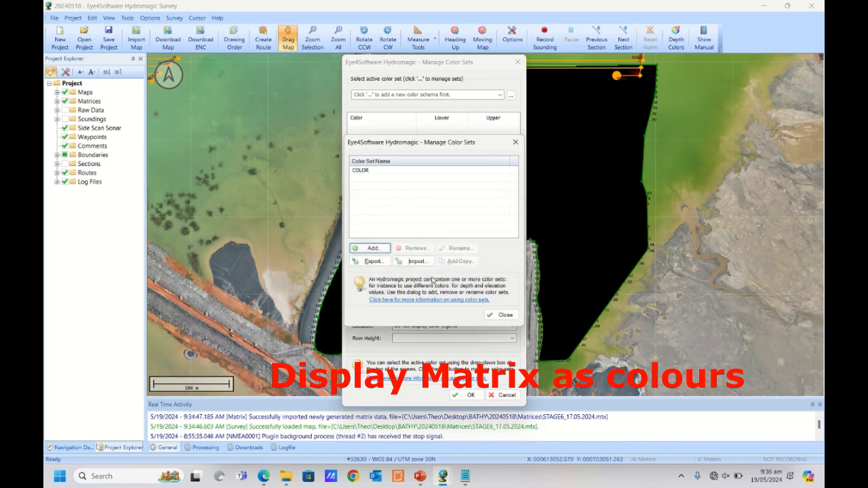
left_click(501, 315)
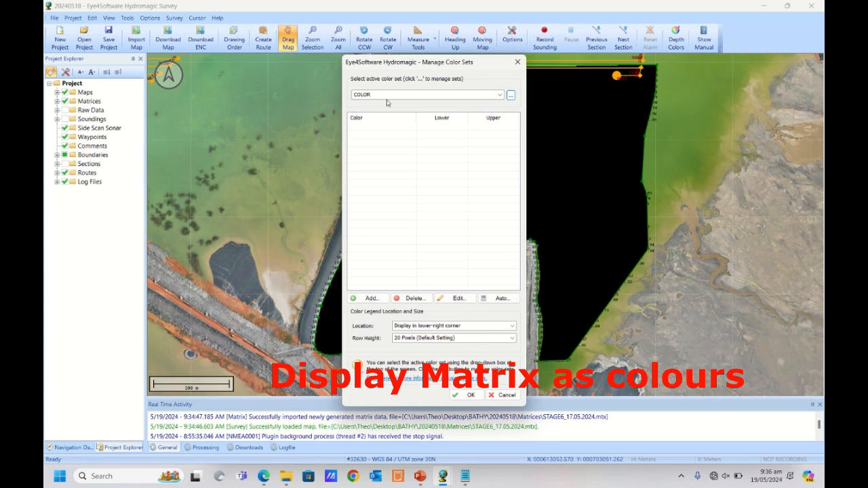
Generate color ranges from 173.019 to 183.019 at 0.5 intervals using all colors, and apply them to the matrix display.
left_click(505, 301)
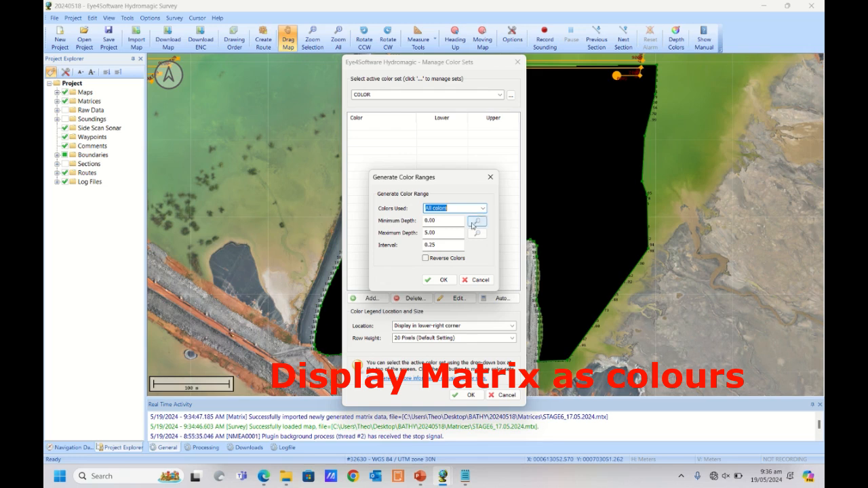
left_click_drag(444, 221, 423, 218)
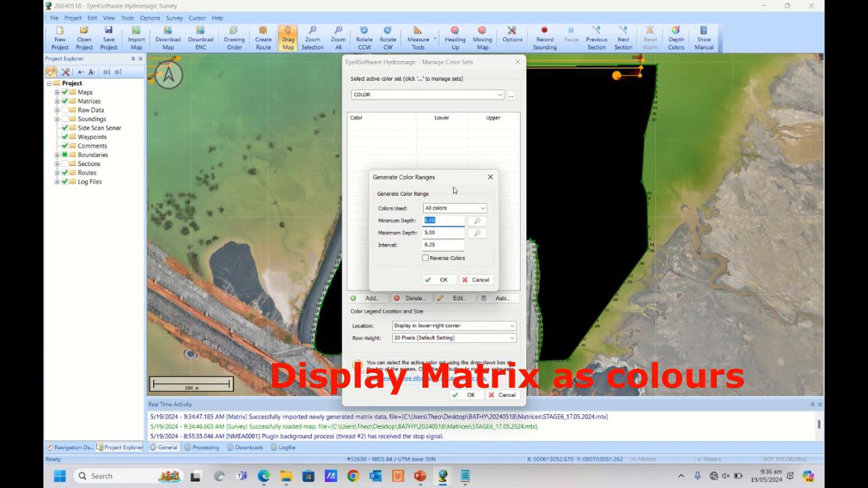
type("173")
key("Tab")
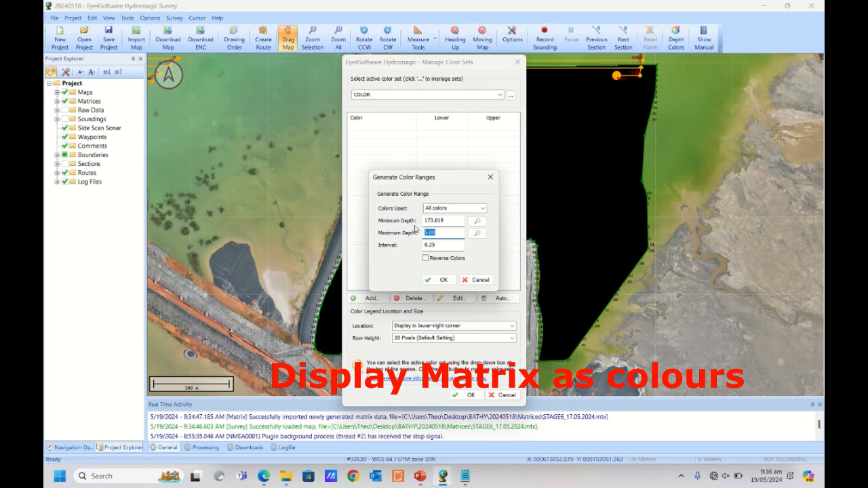
type("183")
key("Tab")
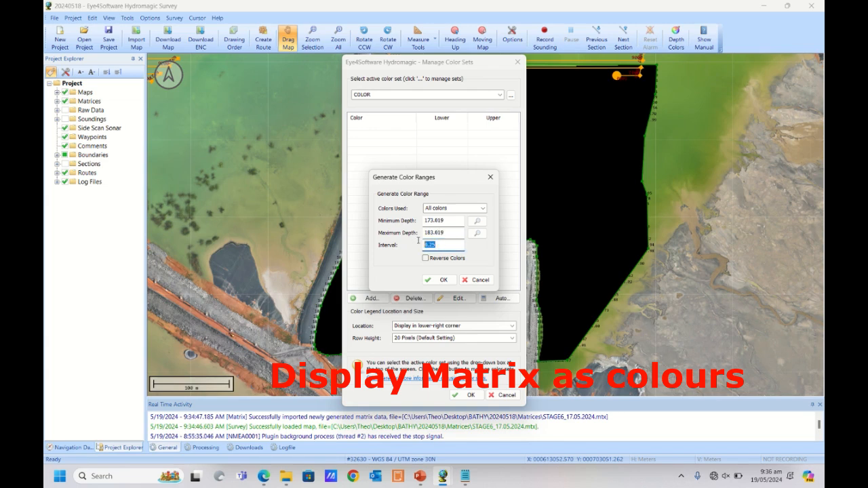
type("0")
left_click(447, 284)
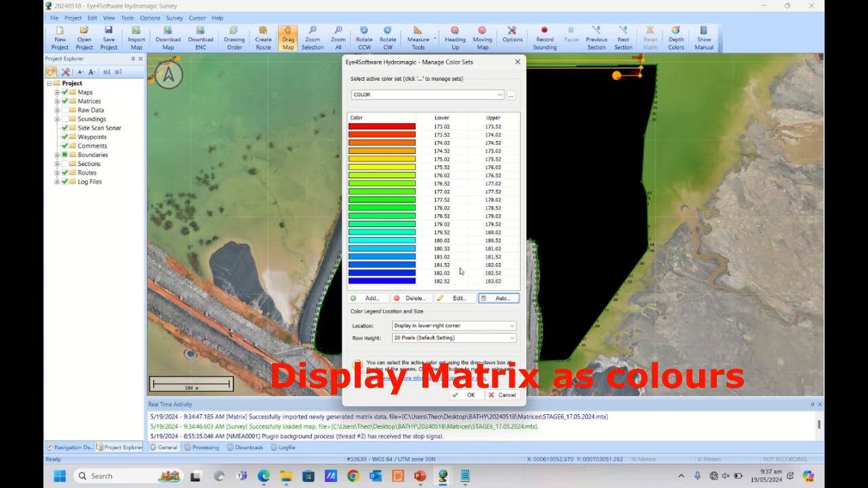
left_click(469, 395)
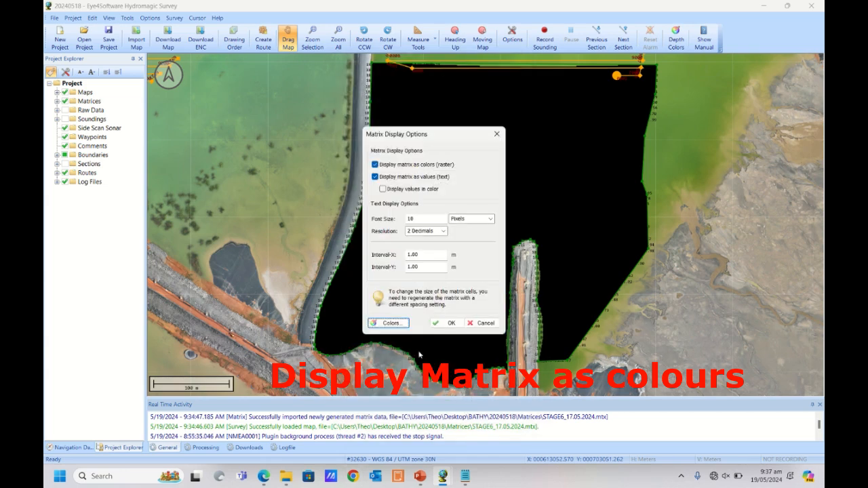
left_click(451, 324)
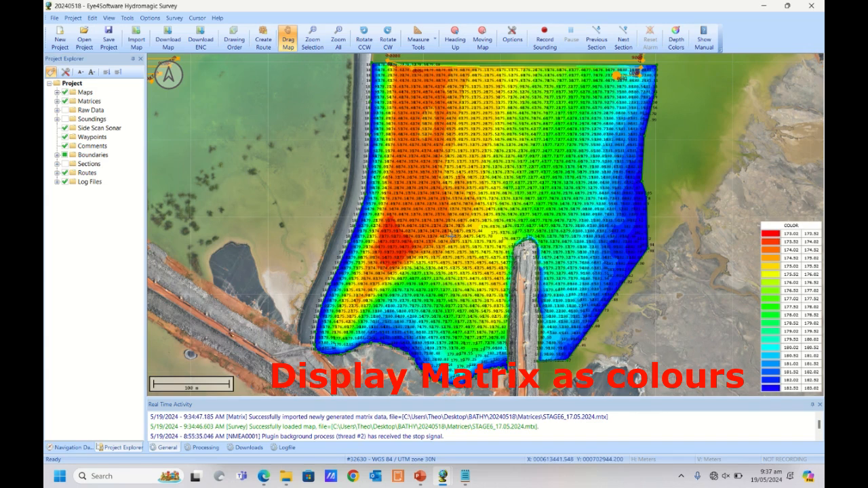
Review the properties of the STAGE6_17.05.2024.mtx matrix, including its minimum and maximum values.
right_click(88, 102)
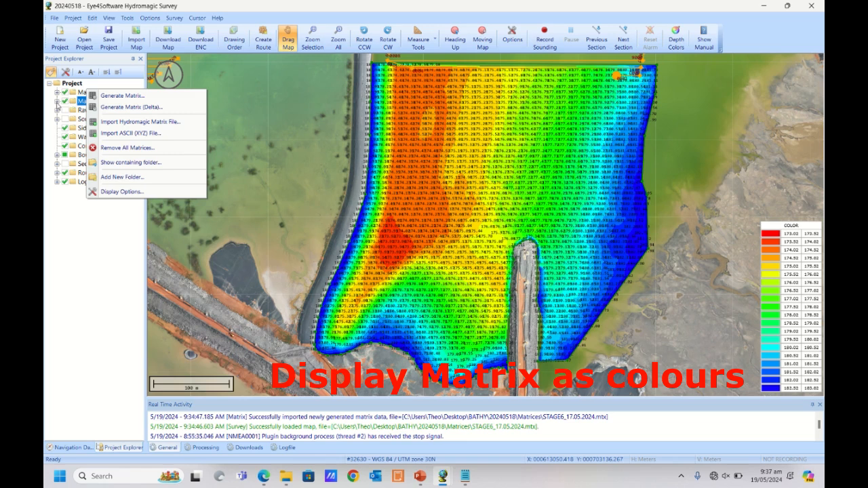
left_click(57, 102)
left_click(72, 109)
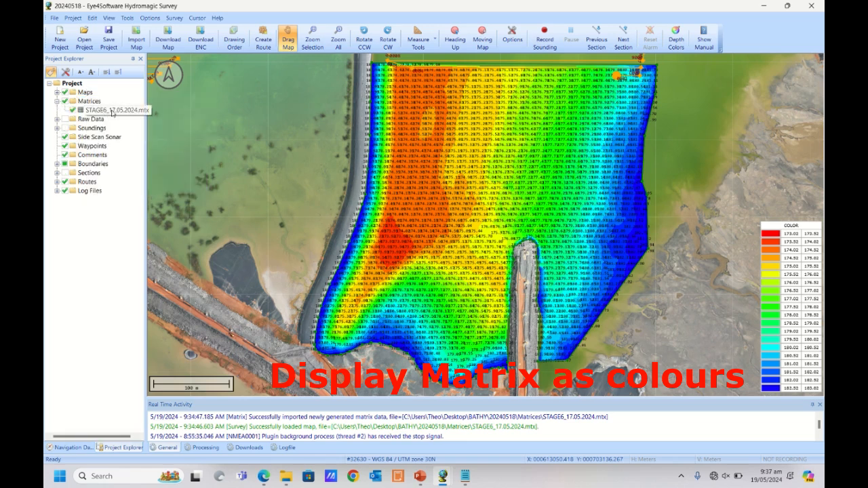
right_click(113, 112)
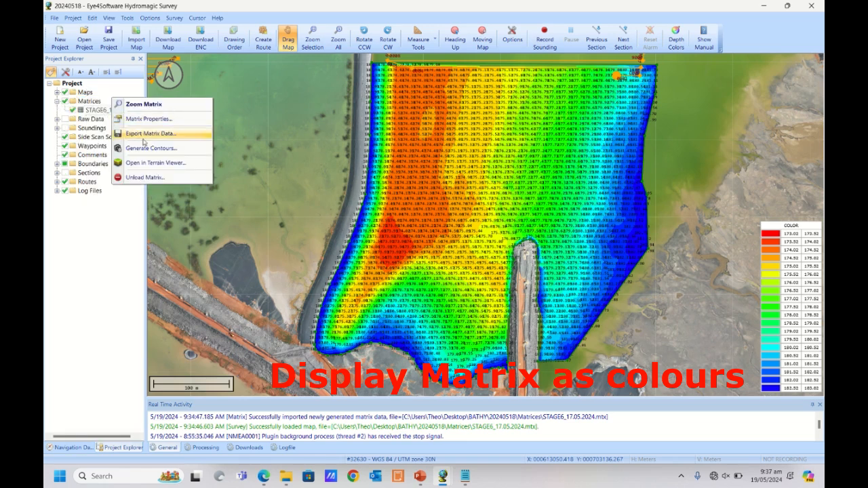
left_click(160, 119)
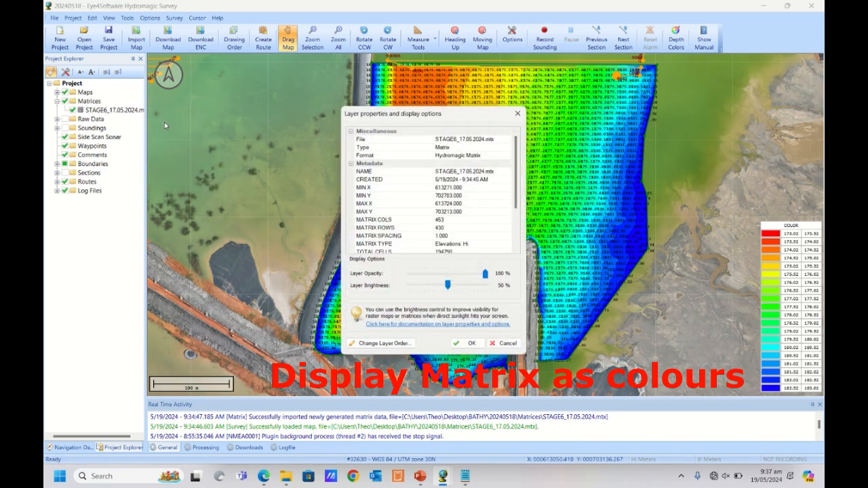
scroll(415, 234, "down", 2)
scroll(414, 234, "down", 1)
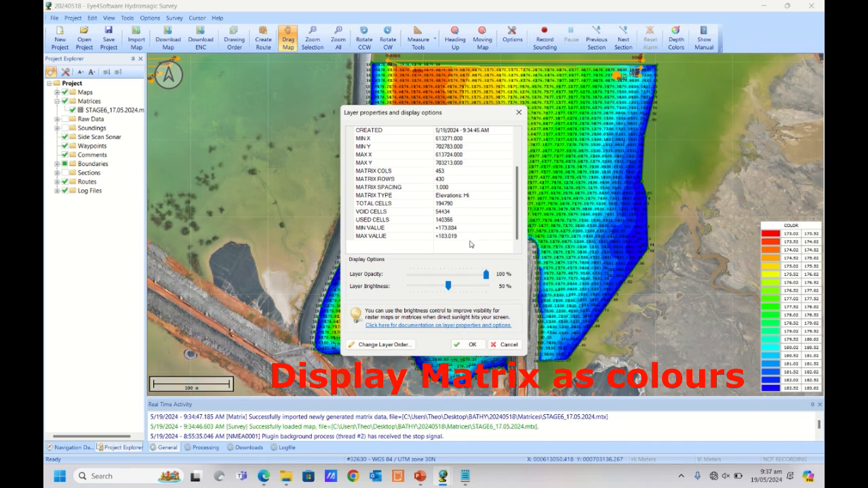
left_click(506, 346)
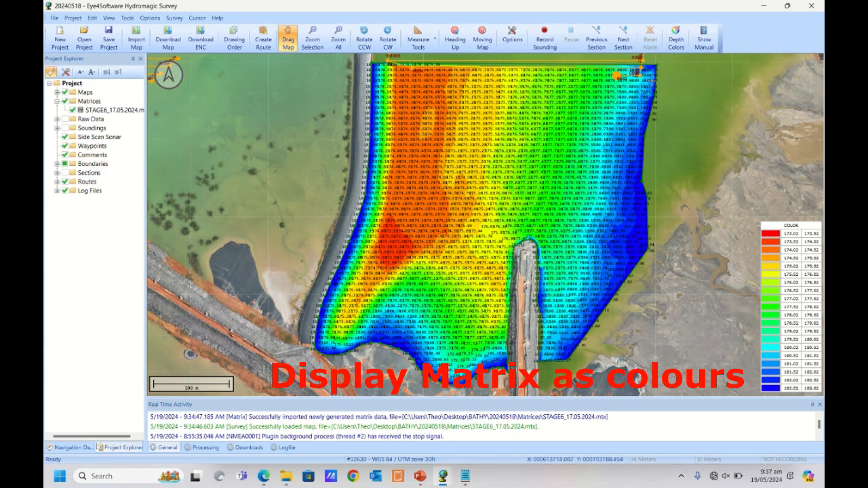
Examine the colored matrix and its values along the eastern edge and across the whole surveyed area.
scroll(642, 184, "up", 2)
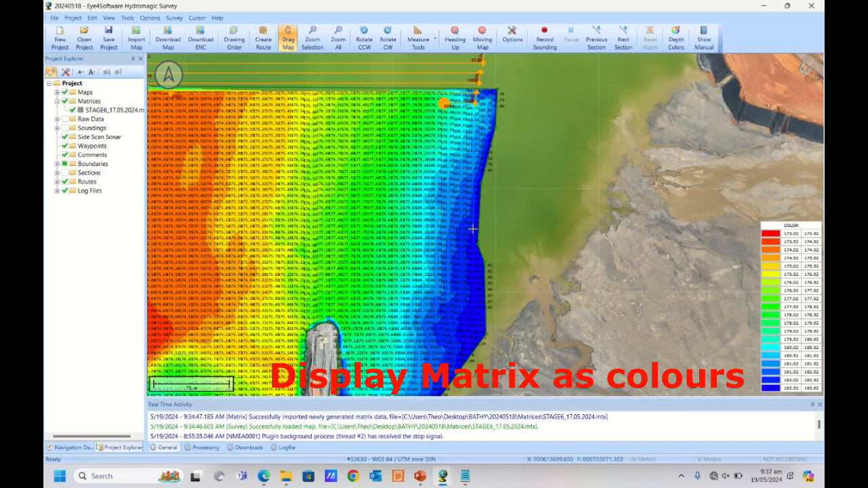
scroll(474, 231, "up", 1)
scroll(497, 240, "up", 1)
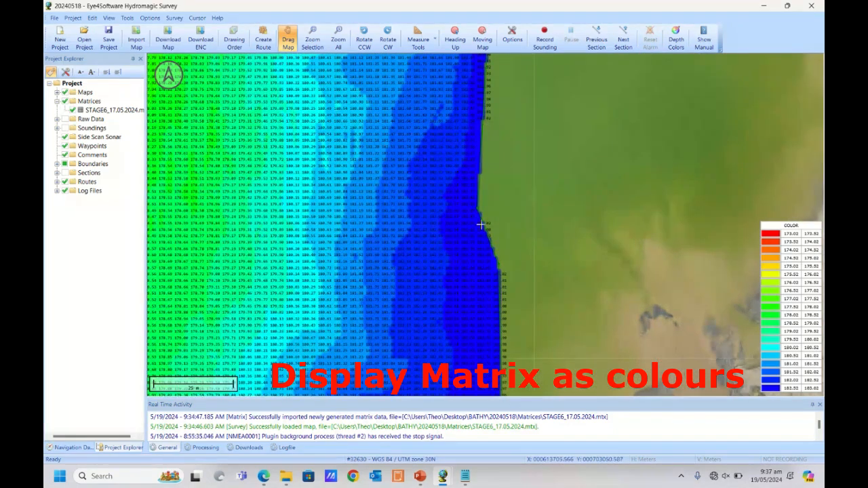
scroll(507, 224, "down", 2)
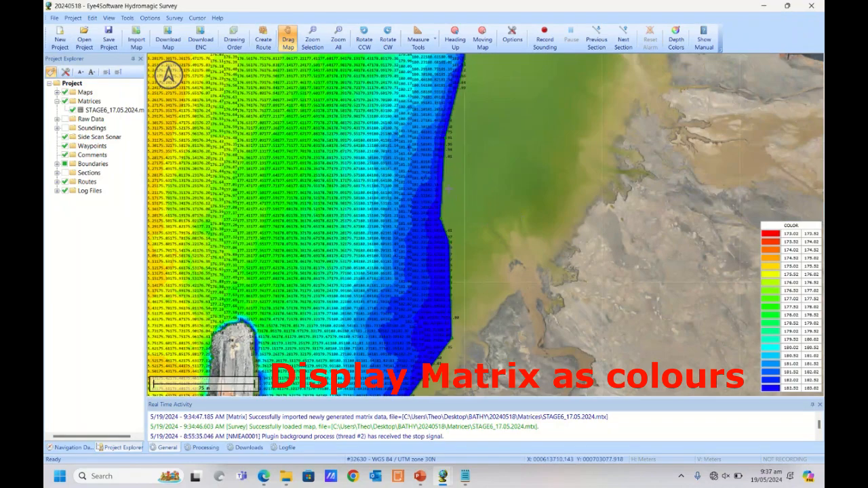
scroll(448, 188, "down", 1)
left_click_drag(466, 178, 571, 159)
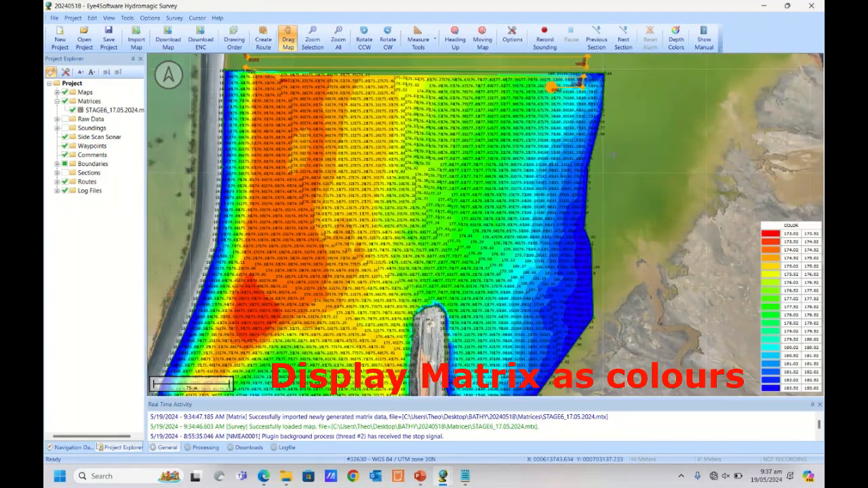
scroll(613, 155, "down", 1)
left_click_drag(465, 293, 571, 167)
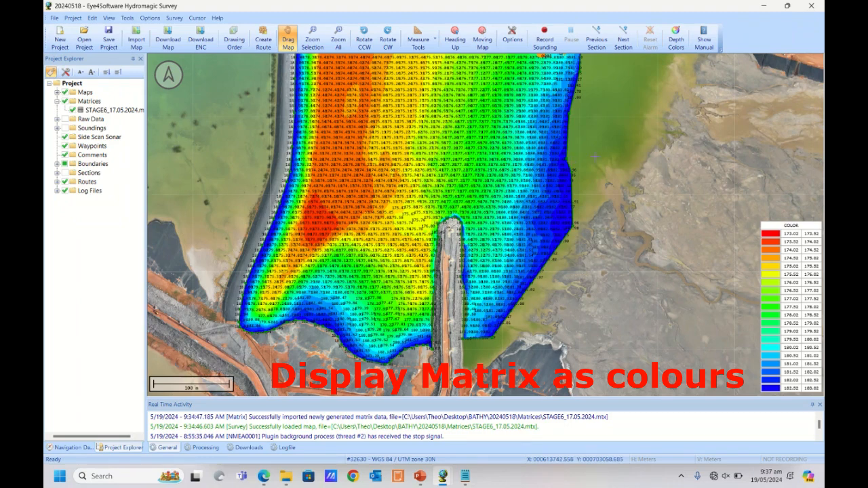
left_click_drag(456, 170, 534, 199)
scroll(520, 217, "down", 1)
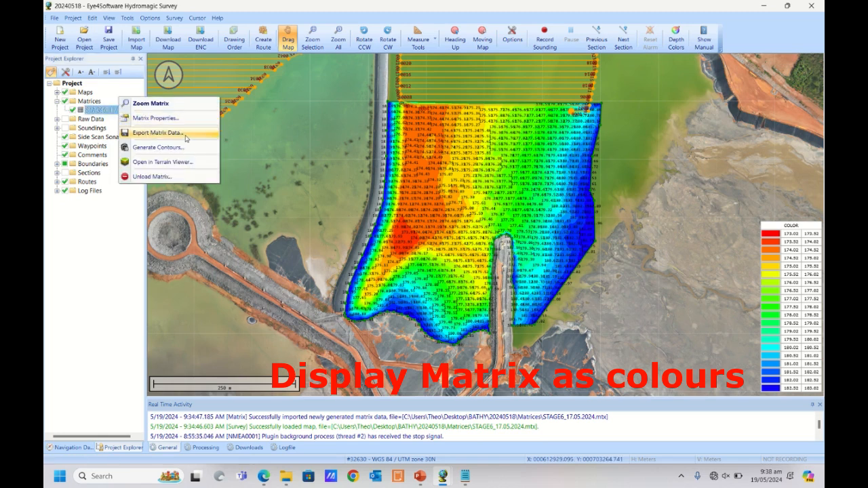
Start a data export of the STAGE6_17.05.2024.mtx matrix and set the output format to XYZ Point Cloud File (*.xyz).
left_click(185, 133)
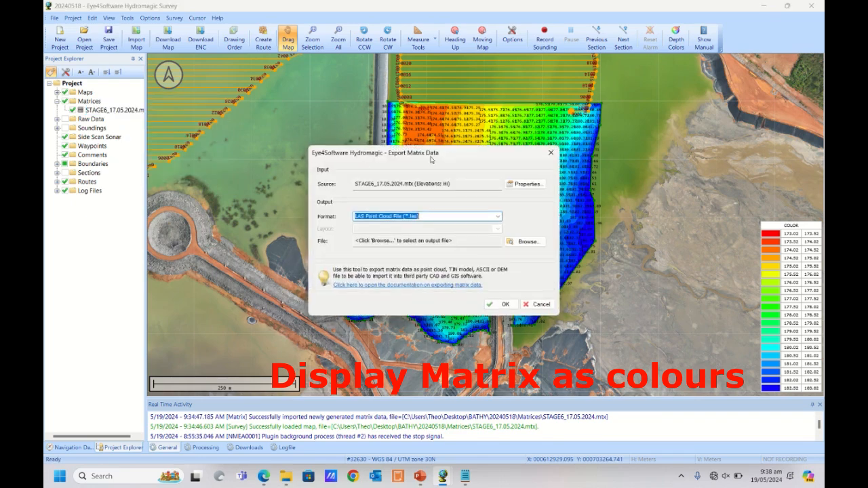
left_click_drag(438, 160, 471, 113)
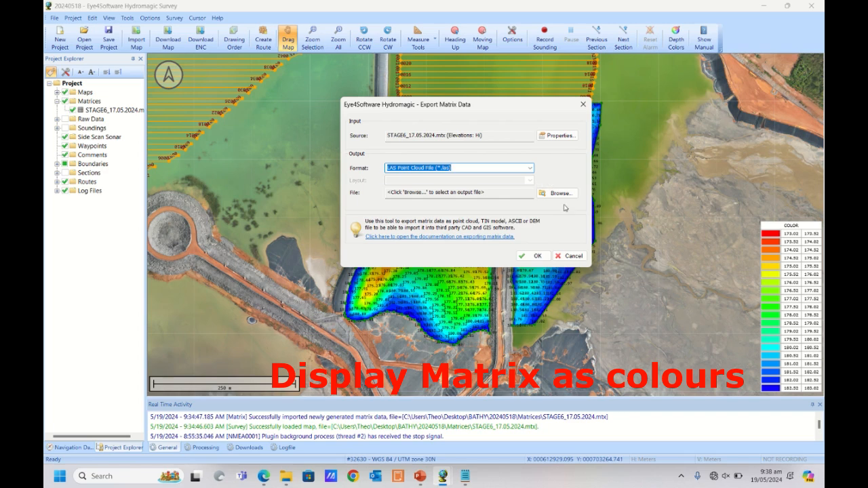
left_click(530, 167)
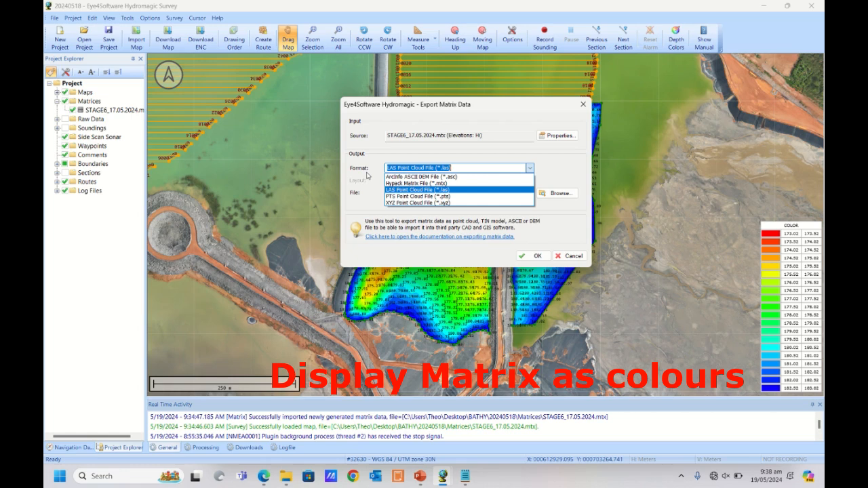
left_click(366, 175)
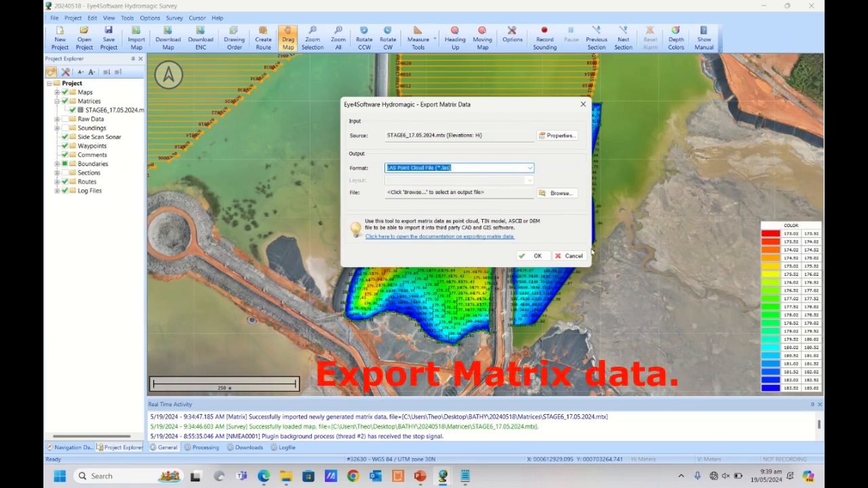
left_click(531, 168)
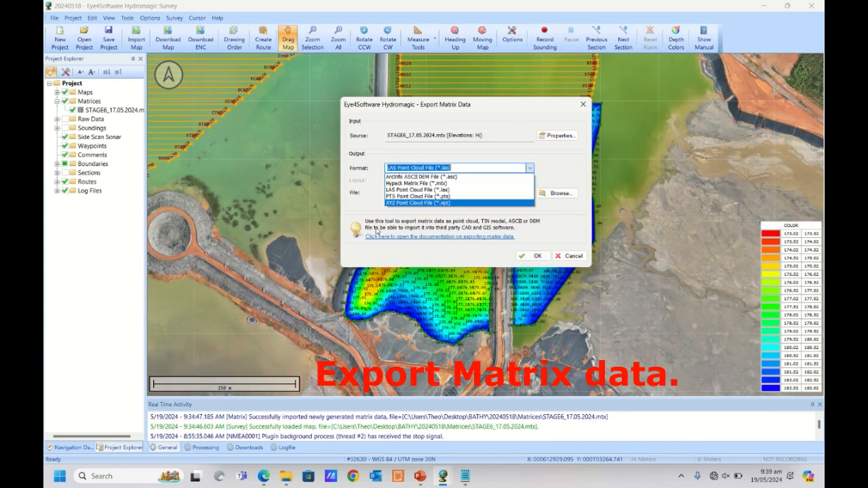
left_click(474, 203)
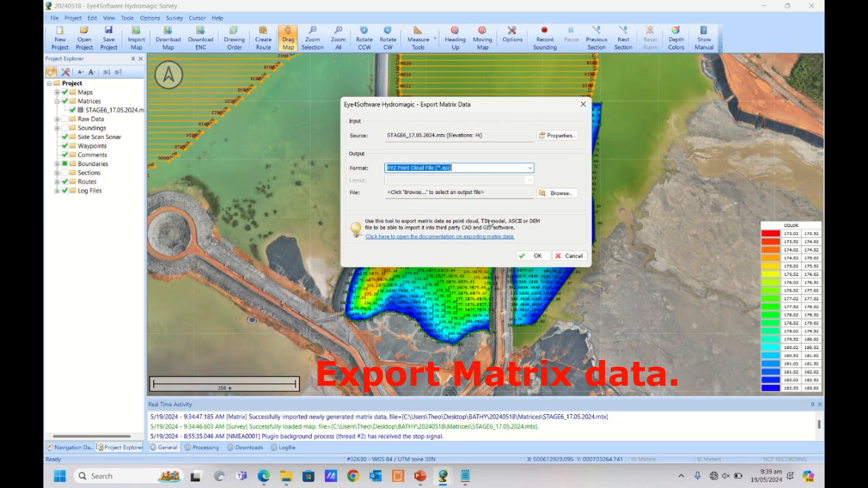
Name the output file STAGE6_XYZ in the Exports folder and run the matrix export.
left_click(558, 193)
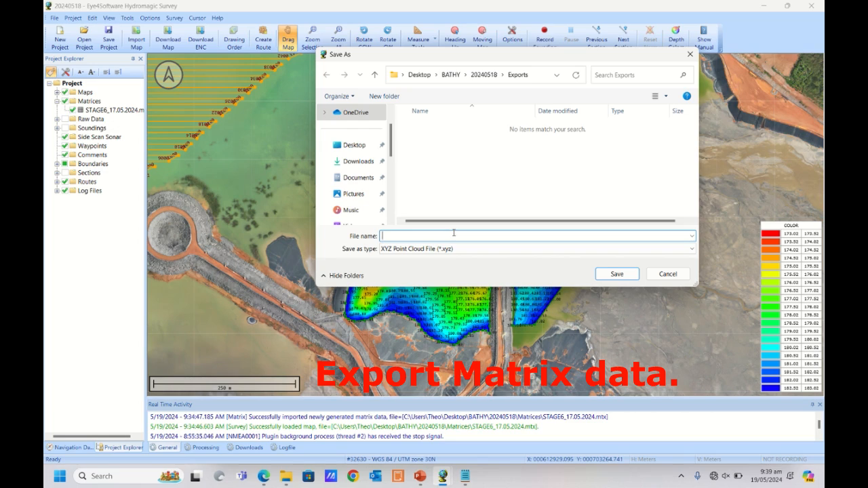
type("STAGE6_XYZ")
left_click(609, 274)
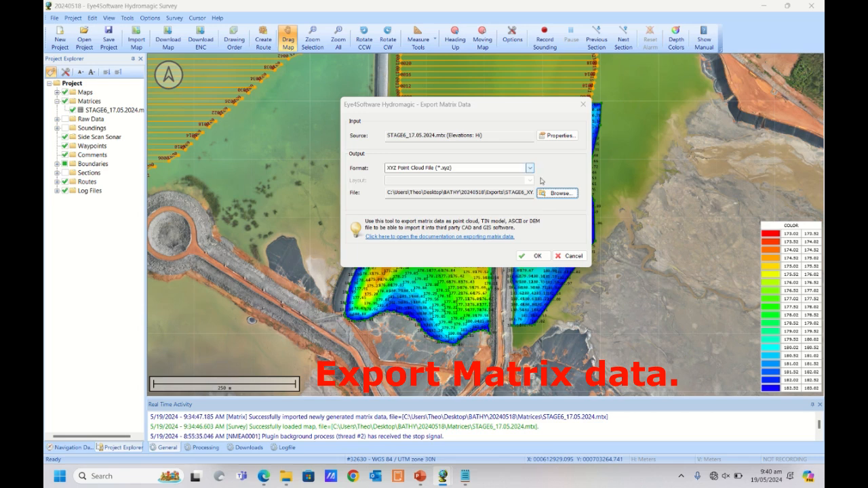
left_click(538, 257)
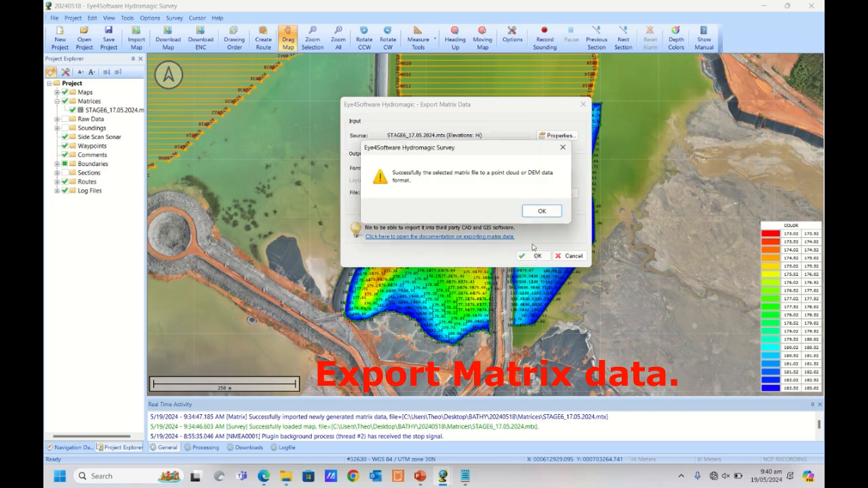
left_click(541, 213)
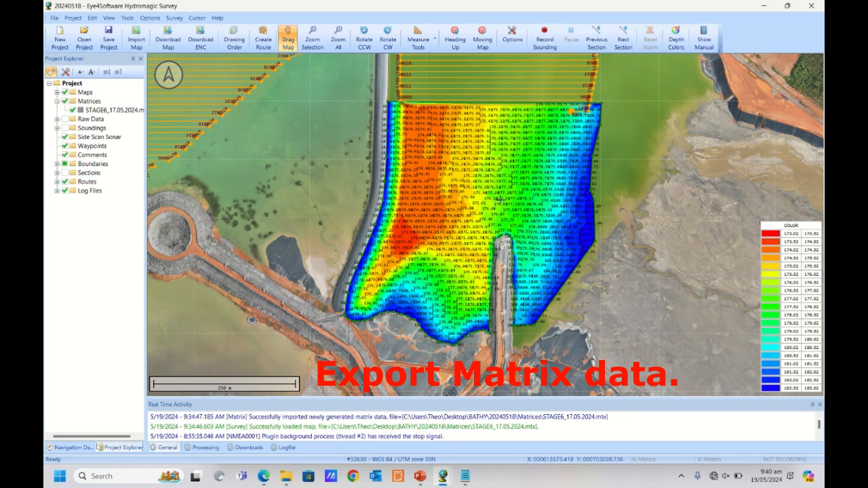
Start another data export of the same matrix with the output format LAS Point Cloud File (*.las).
right_click(105, 109)
left_click(145, 130)
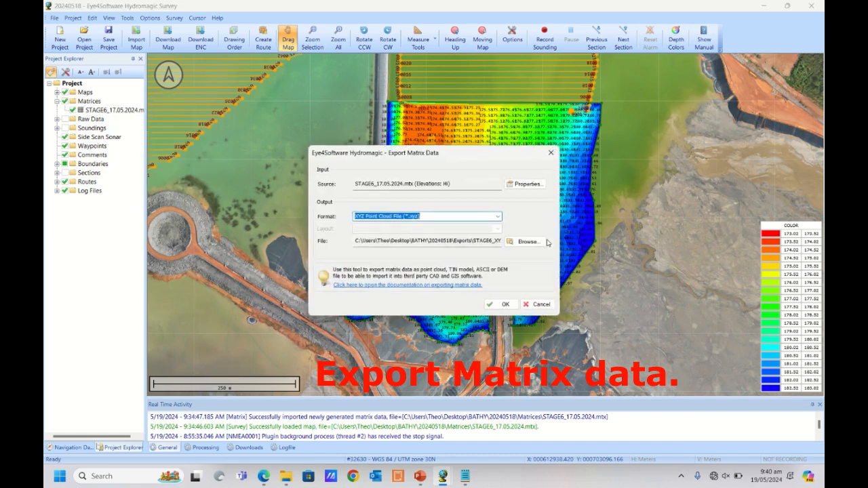
left_click(498, 215)
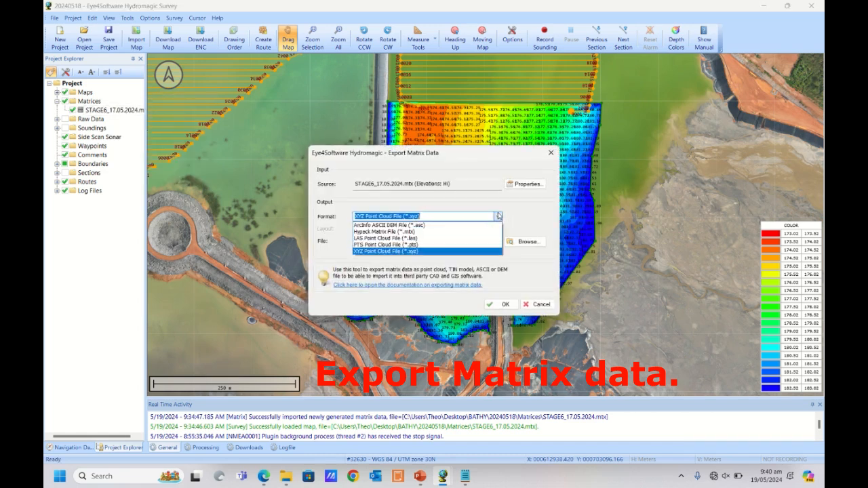
left_click(473, 240)
Name the output file STAGE6_LAS in the Exports folder and run the LAS export of the matrix.
left_click(522, 243)
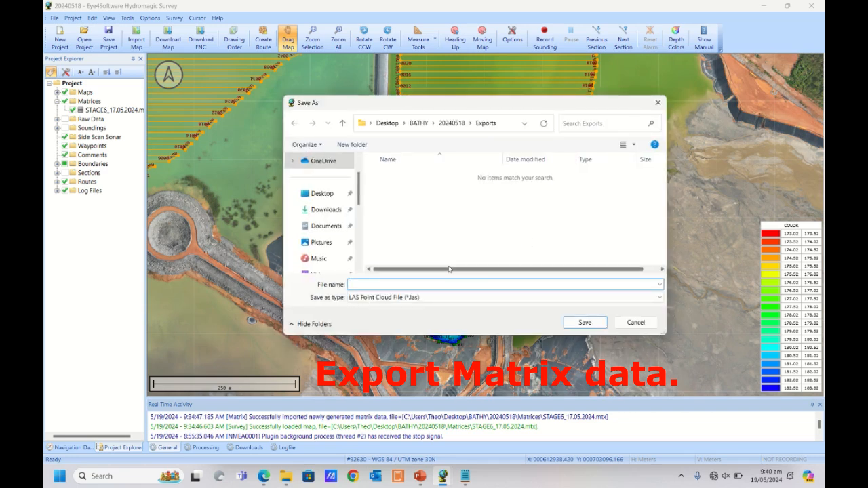
type("S")
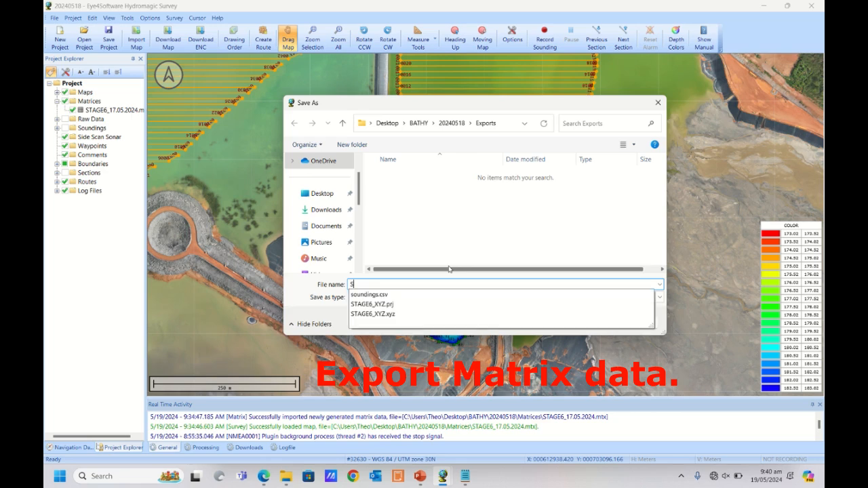
left_click(373, 304)
left_click(399, 284)
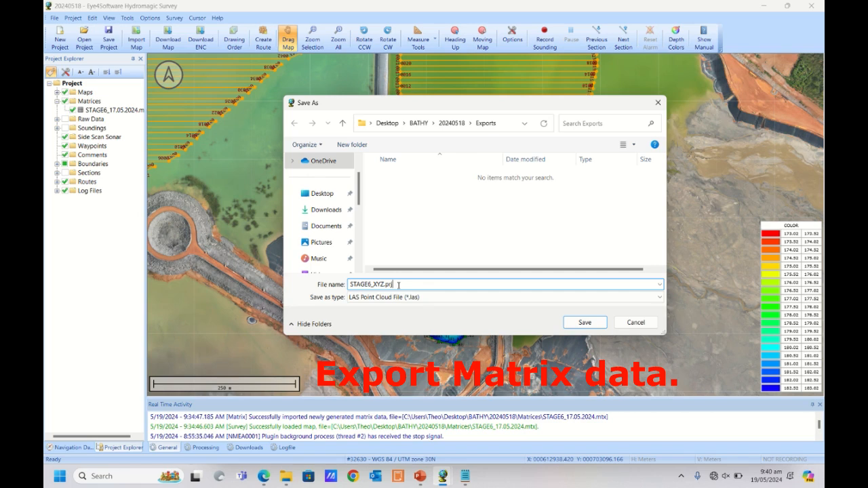
key("BackSpace")
key("BackSpace")
key("BackSpace")
key("BackSpace")
key("BackSpace")
key("BackSpace")
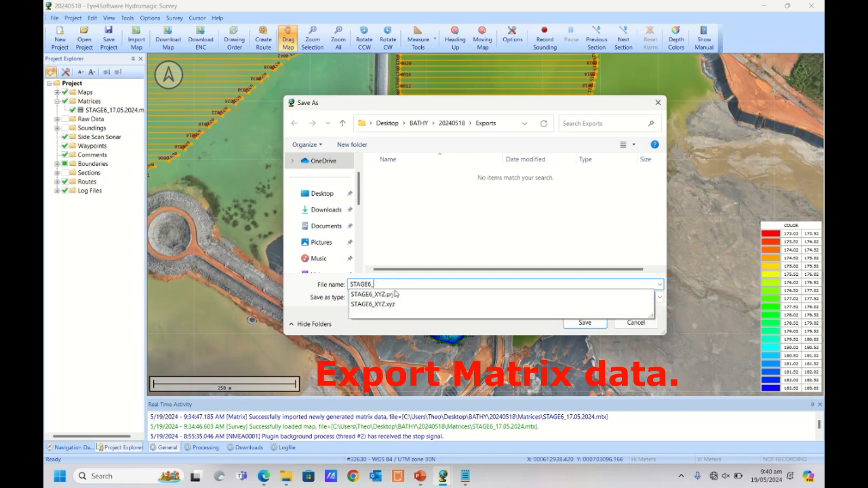
type("LAS")
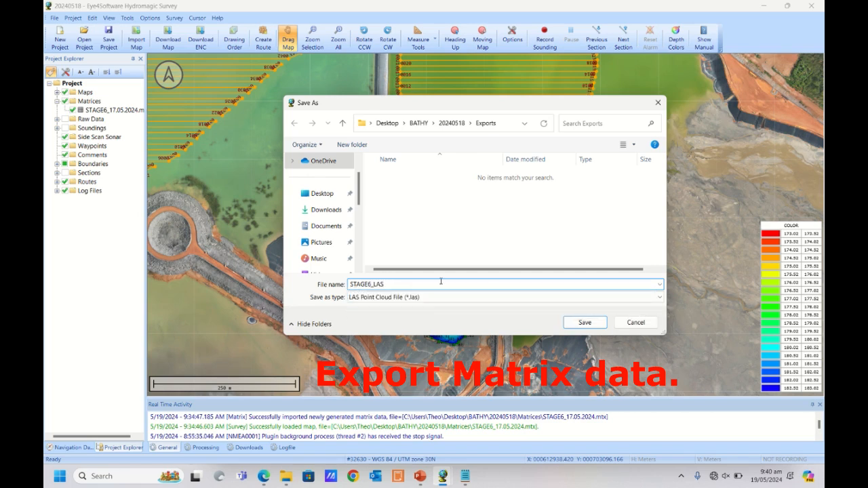
left_click(583, 323)
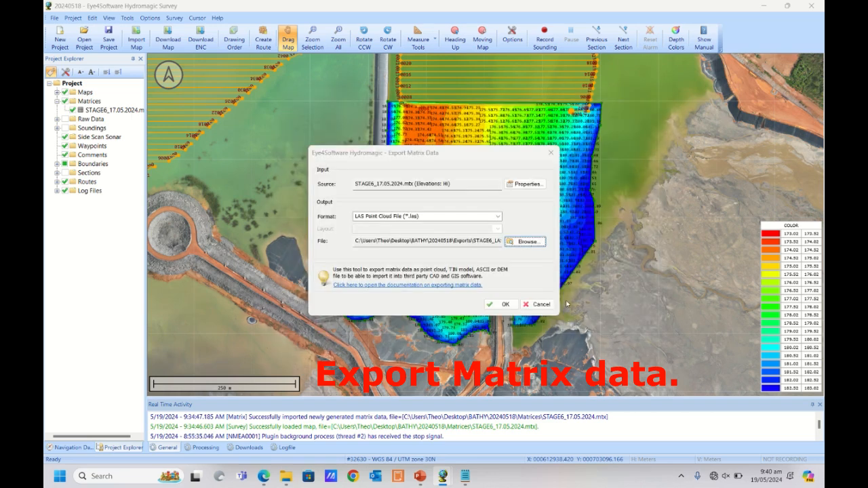
left_click(500, 304)
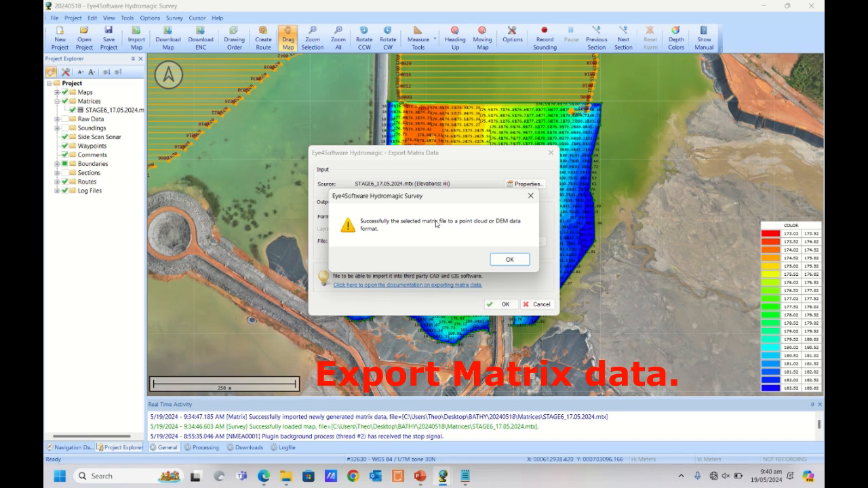
left_click(516, 259)
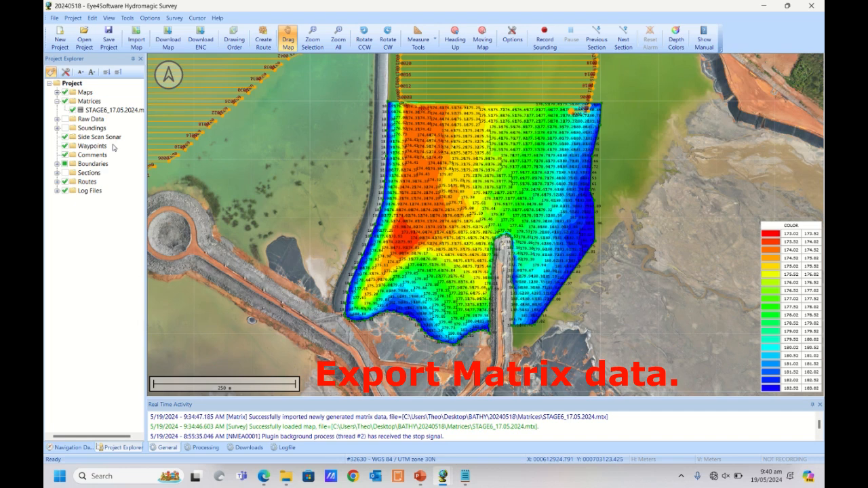
right_click(102, 110)
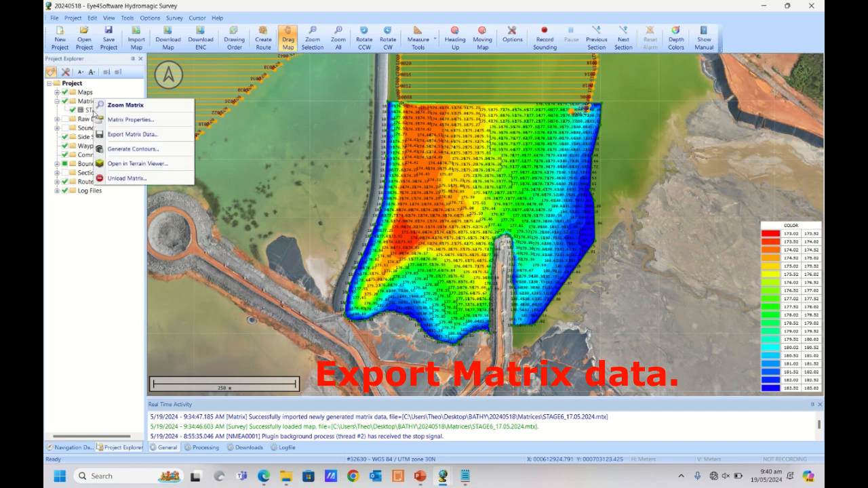
left_click(100, 231)
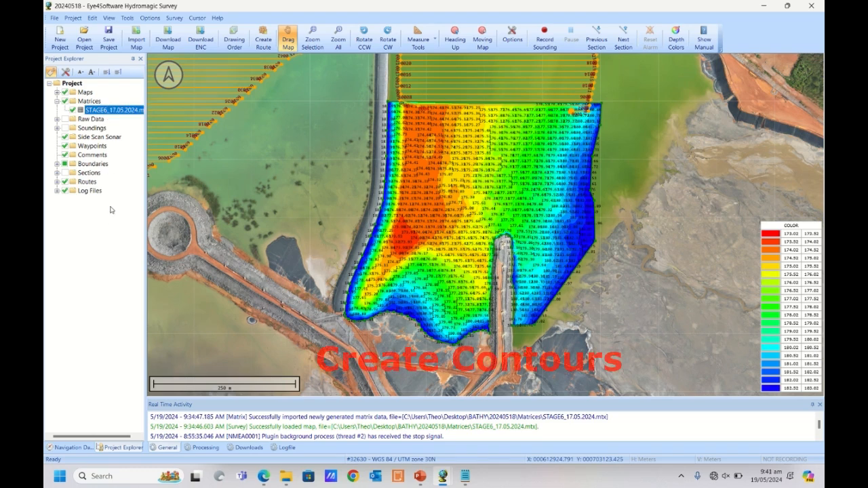
right_click(115, 110)
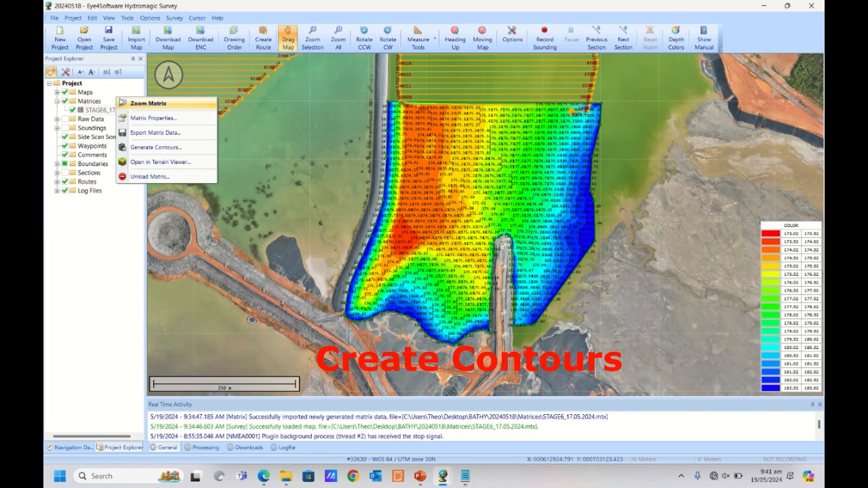
left_click(168, 150)
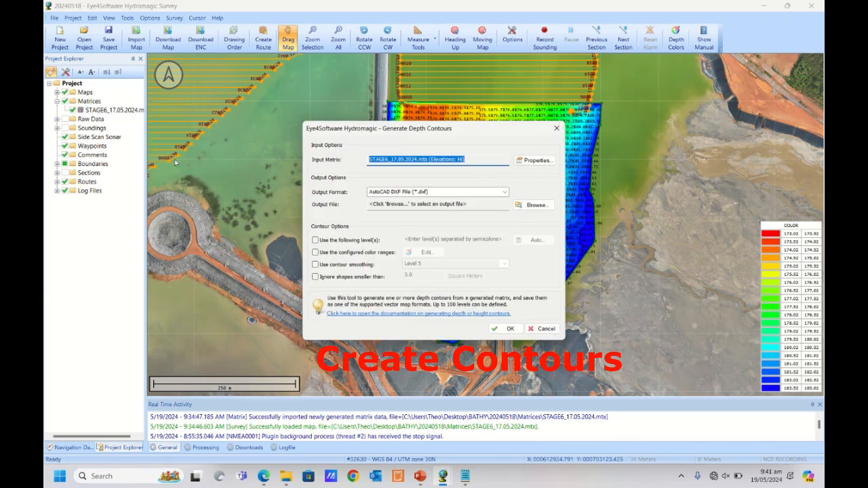
left_click(555, 128)
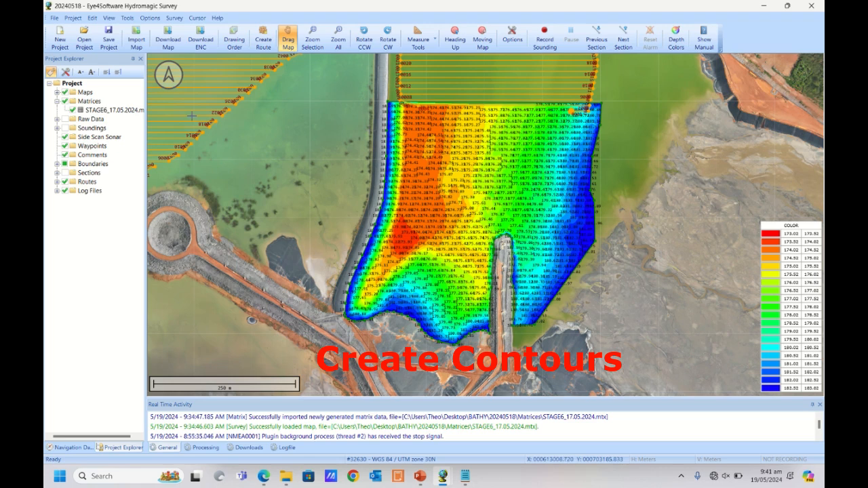
Start generating depth contours from the STAGE6_17.05.2024.mtx matrix, keeping AutoCAD DXF File (*.dxf) as the output format.
right_click(105, 114)
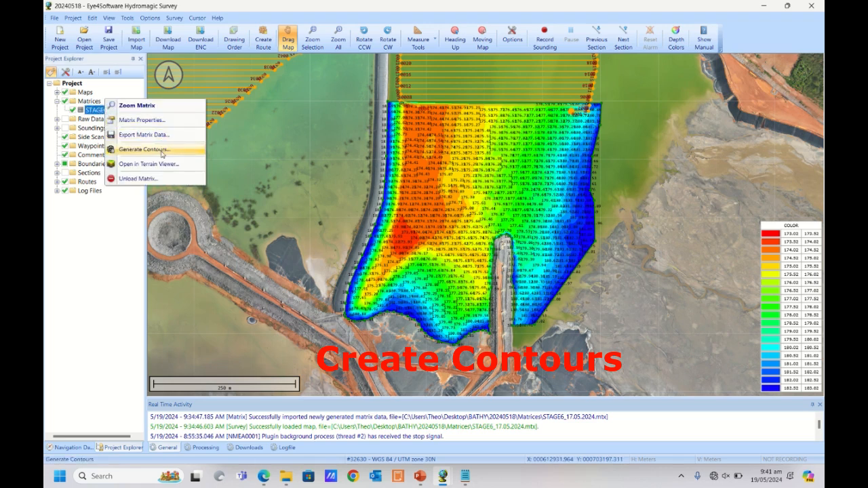
left_click(162, 151)
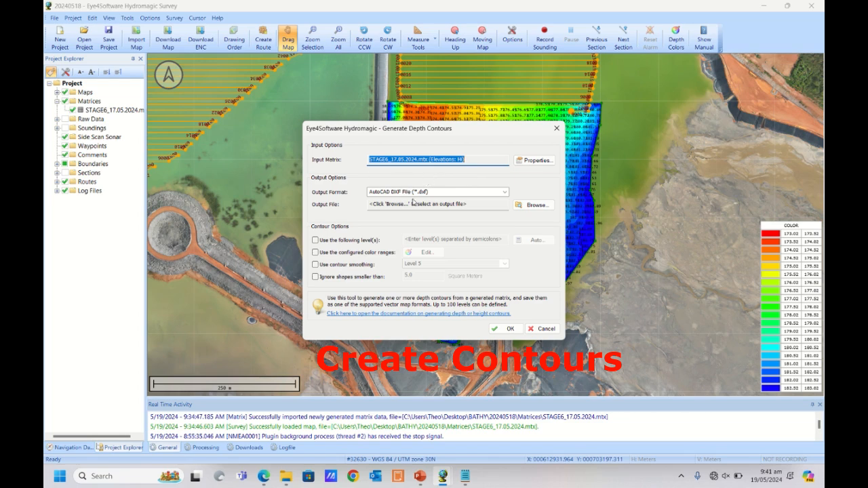
left_click(505, 192)
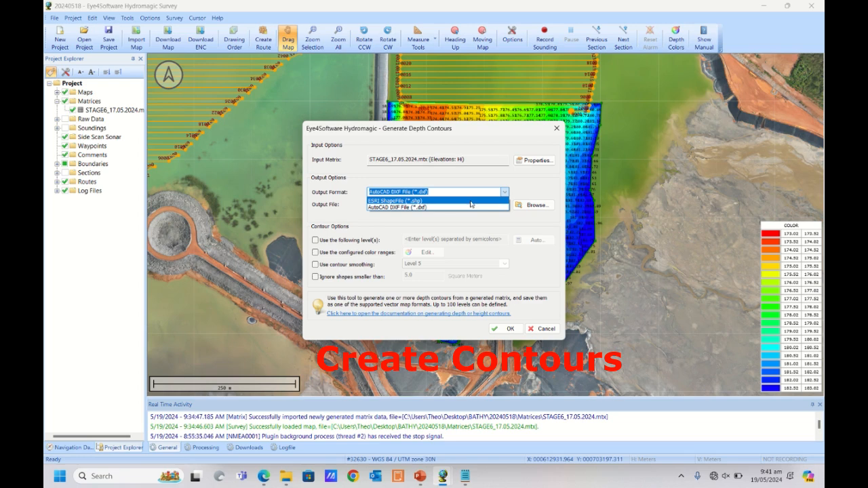
left_click(507, 193)
Name the contour output file STAGE6 in the project's Maps folder.
left_click(532, 209)
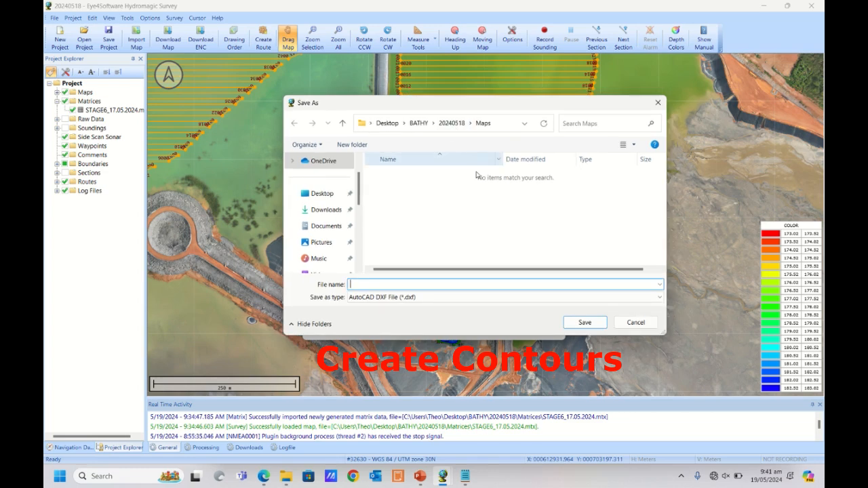
type("STAGE6")
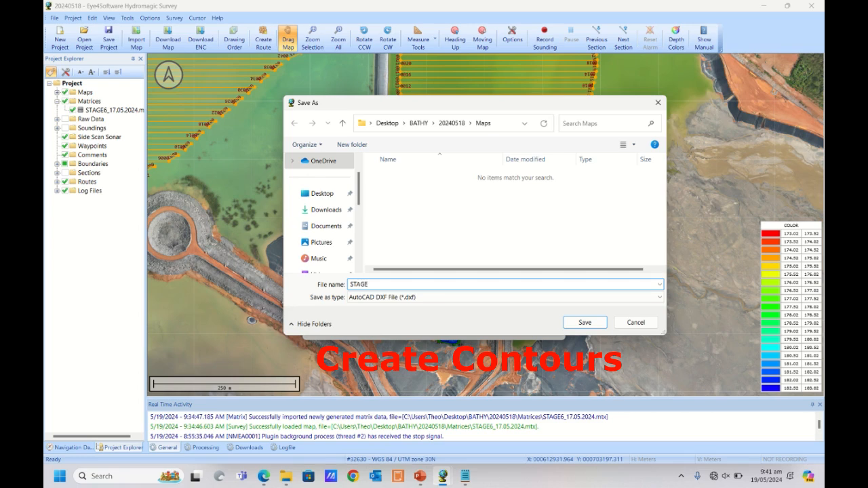
left_click(586, 322)
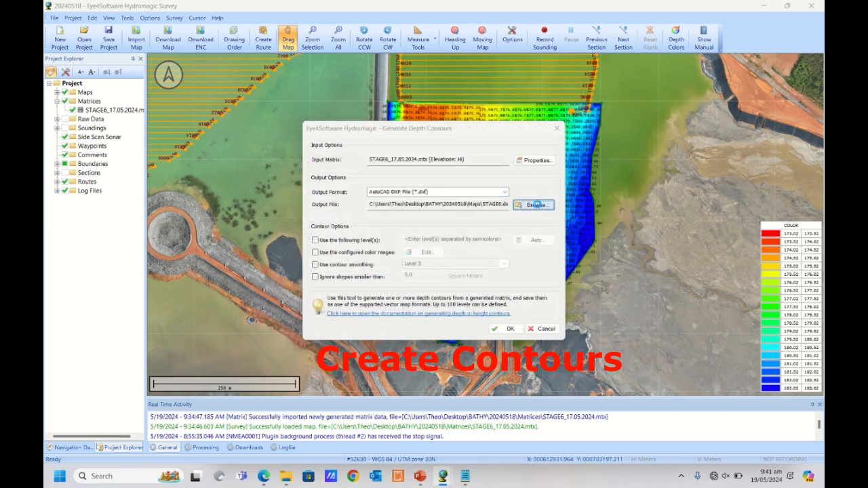
Set the contour output file to STAGE6_CONTOURS in the project's Maps folder.
left_click(535, 204)
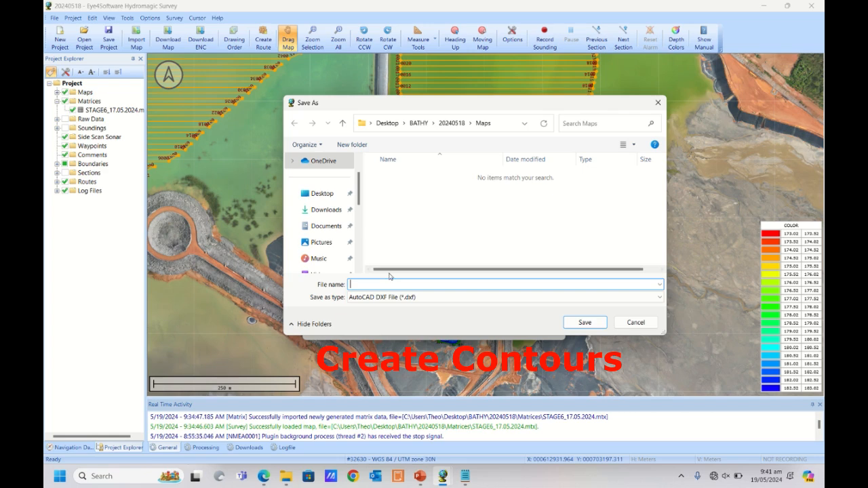
type("ST")
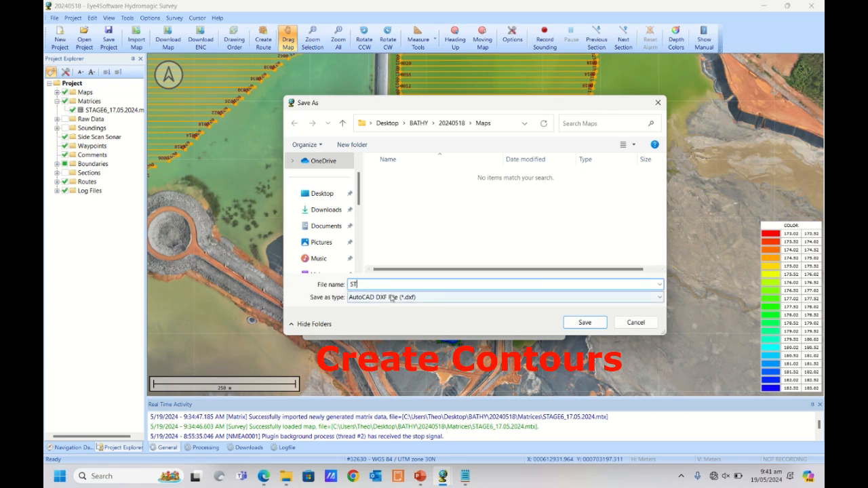
type("AGE6_")
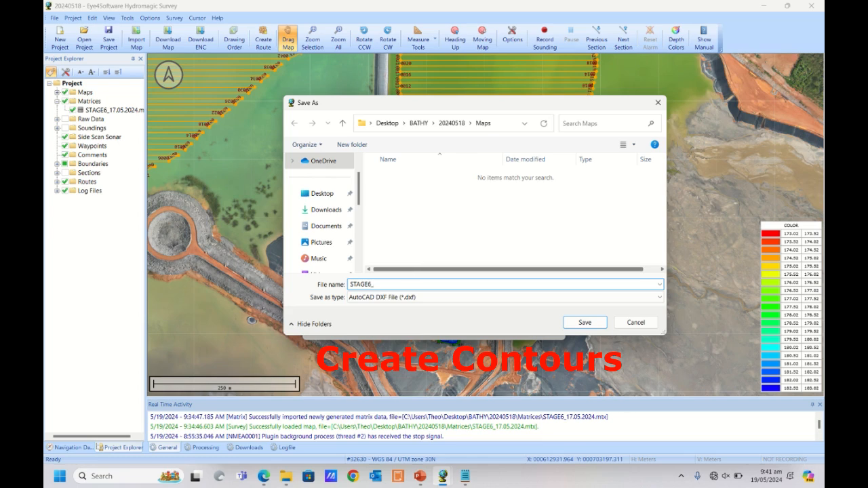
type("CONTOURS")
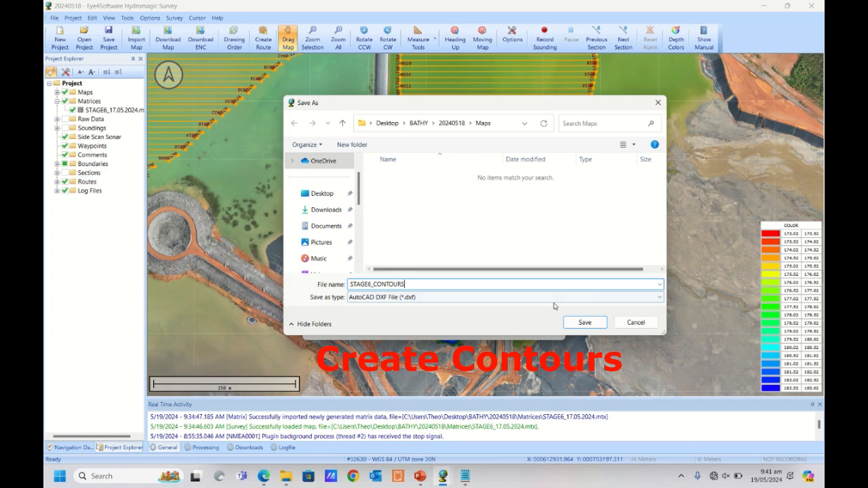
left_click(576, 324)
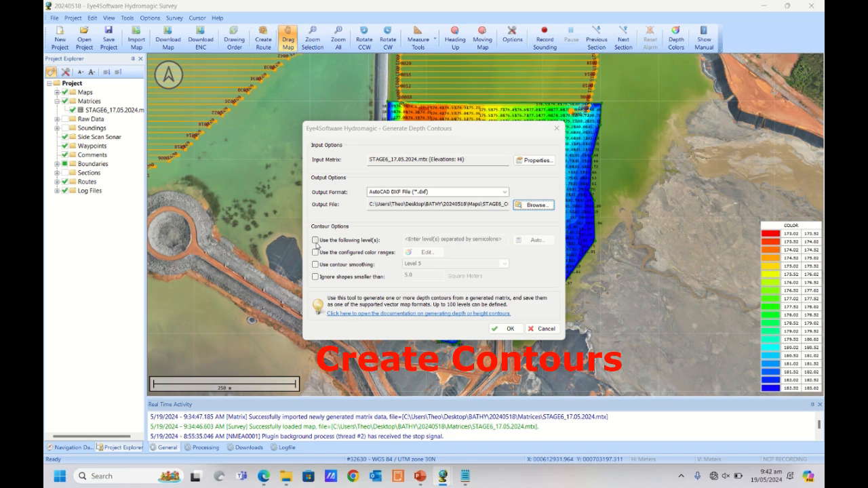
Enable specified contour levels and generate them automatically with minimum 173.019, maximum 183.019 and interval 0.5.
left_click(315, 241)
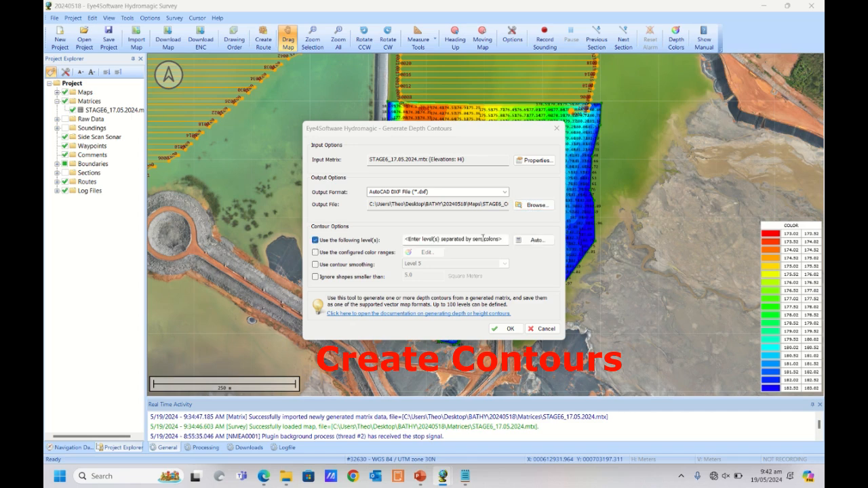
left_click(529, 243)
left_click_drag(456, 218, 487, 218)
type("173")
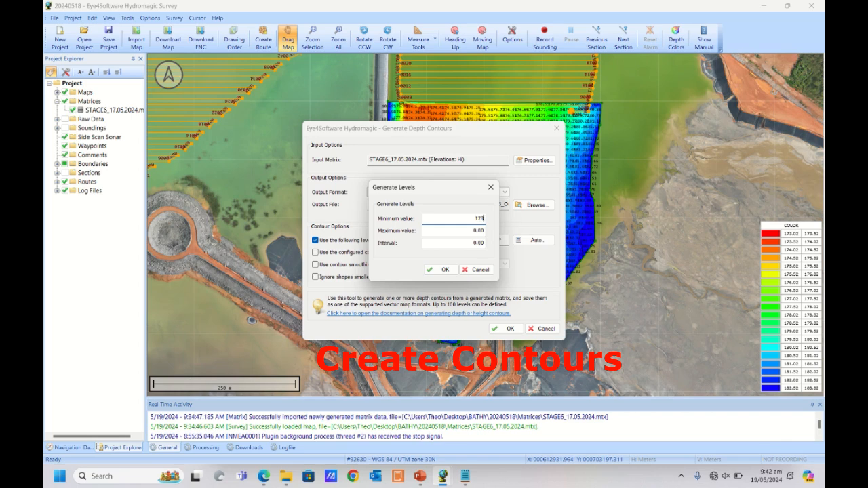
type(".019")
key("Tab")
type("19")
left_click_drag(457, 242, 502, 246)
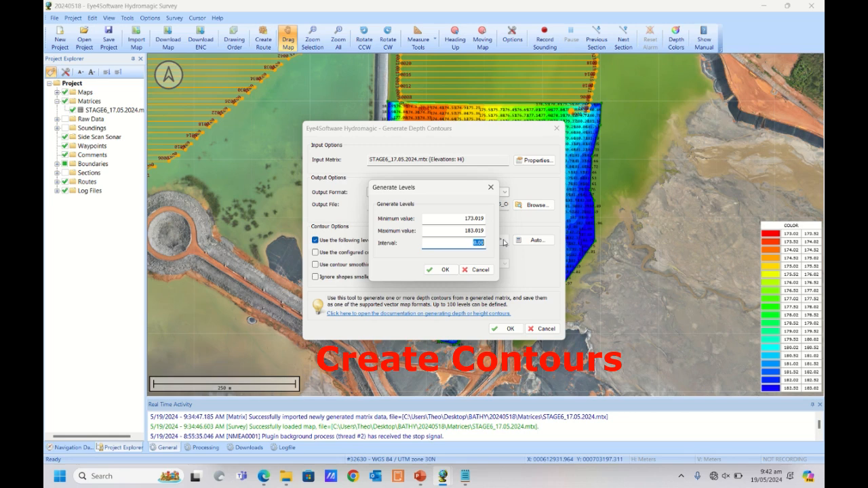
type("0")
left_click(442, 270)
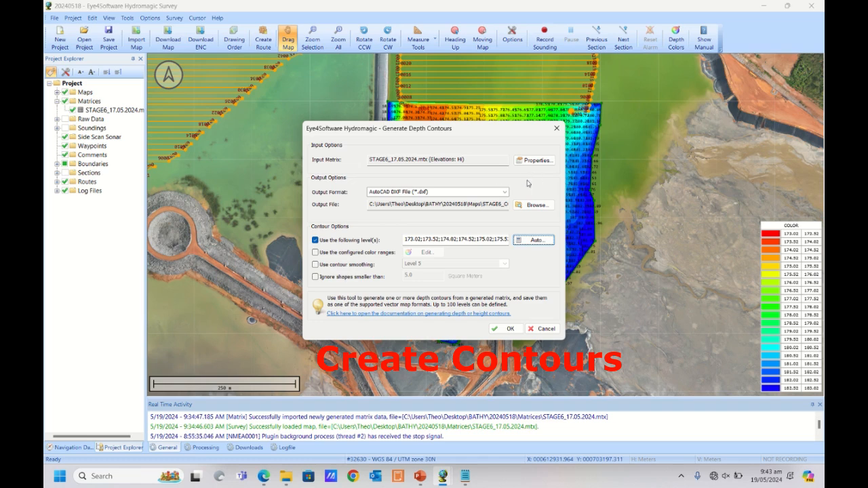
left_click(535, 240)
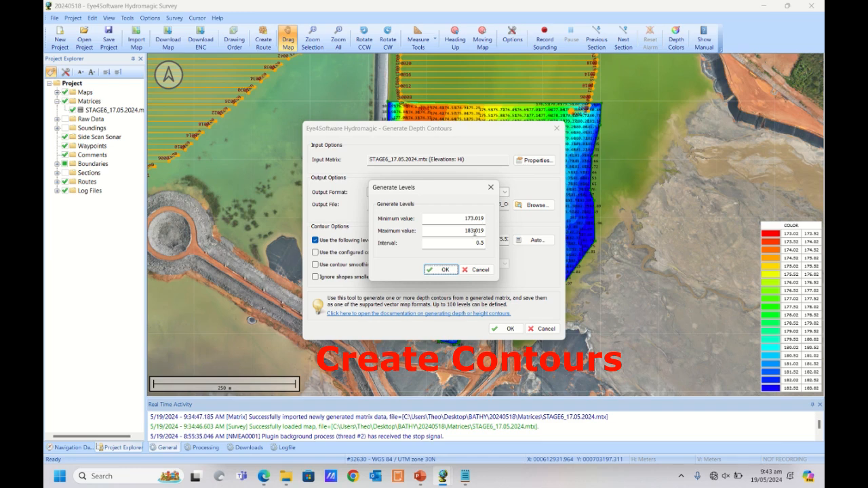
left_click(444, 270)
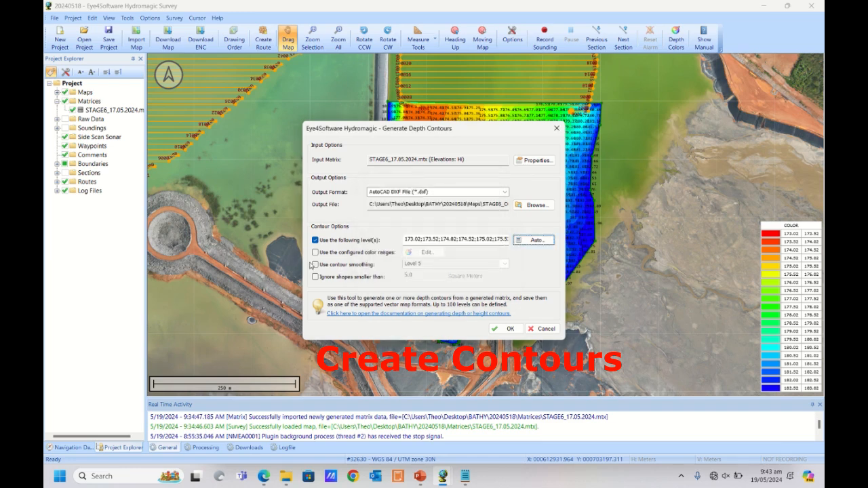
Enable contour smoothing at Level 5 and generate the depth contours from the matrix.
left_click(314, 265)
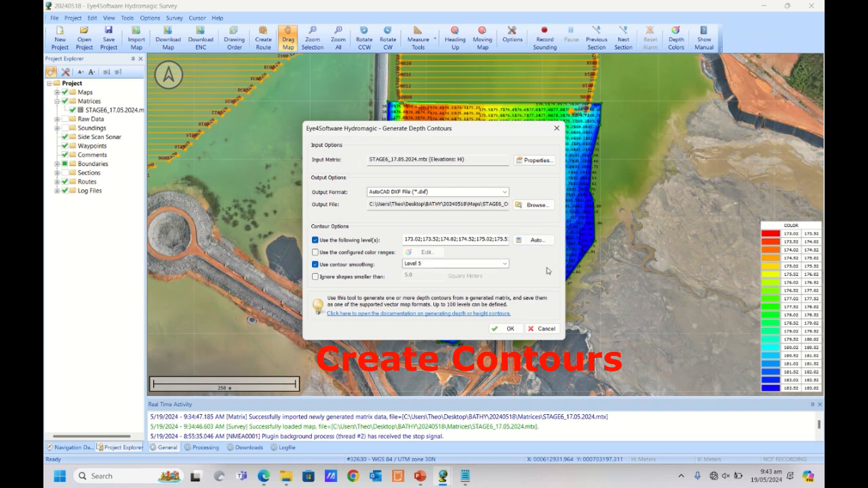
left_click(506, 268)
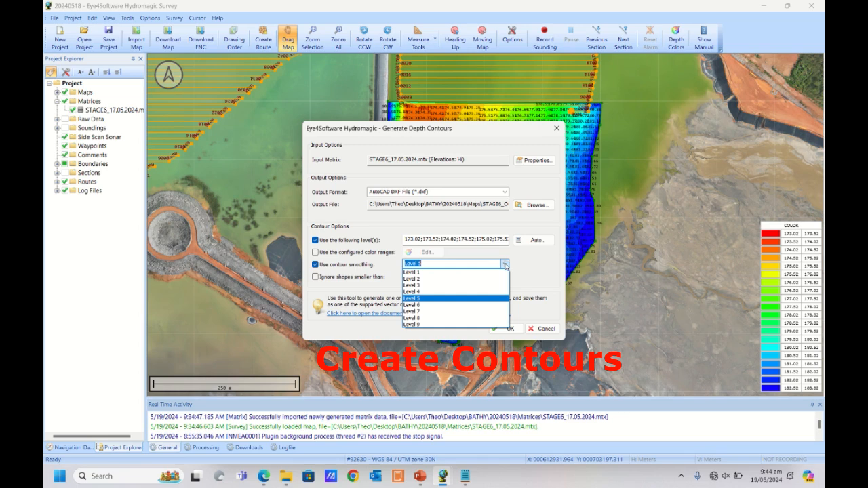
left_click(505, 266)
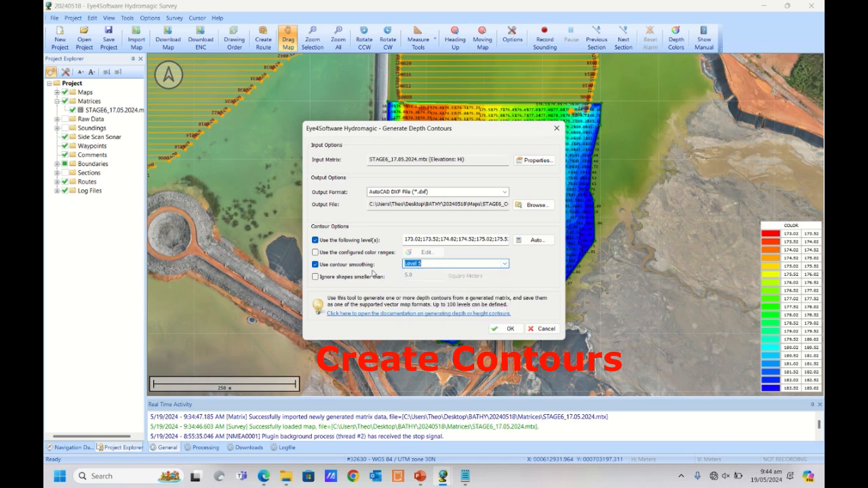
left_click(507, 328)
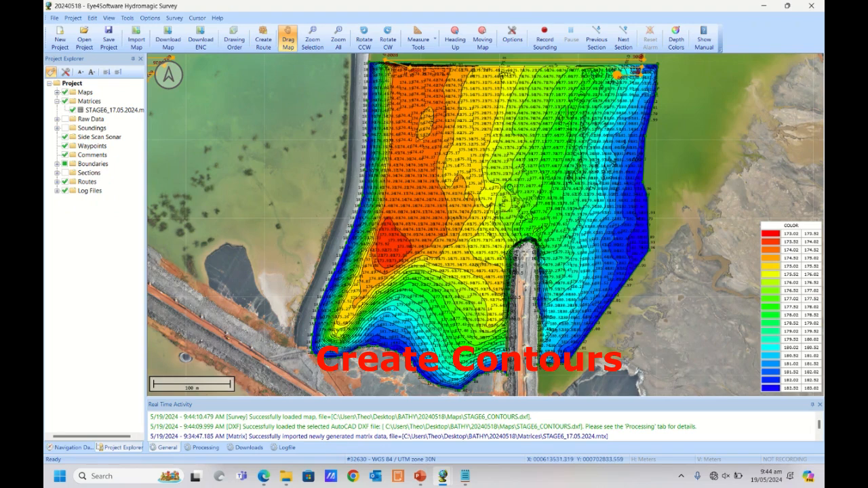
scroll(454, 385, "up", 1)
left_click_drag(445, 144, 458, 262)
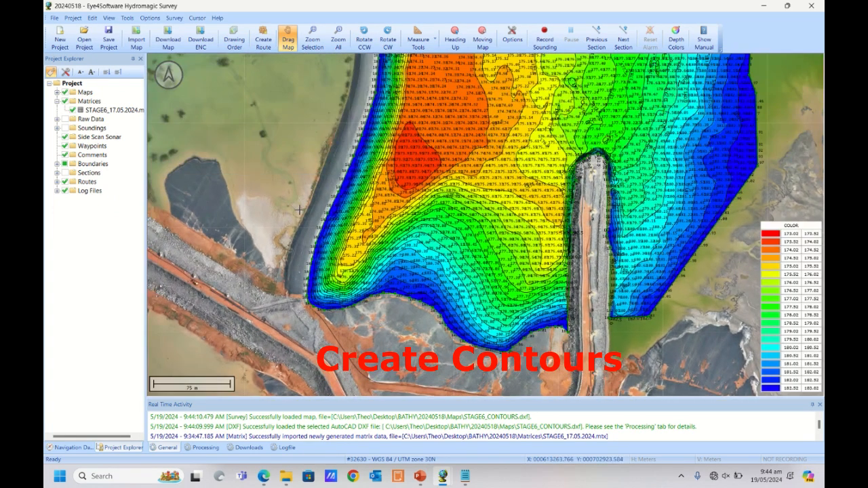
Turn off the text display of matrix values, leaving the matrix shown as colors only.
right_click(93, 104)
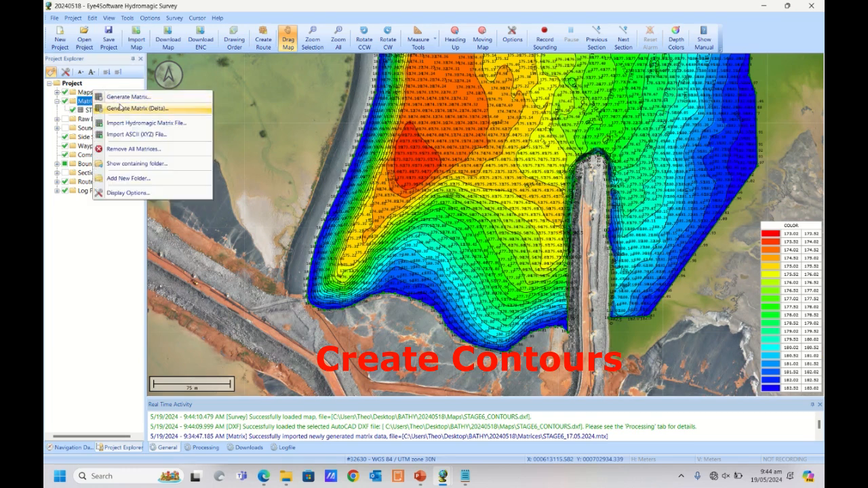
left_click(128, 193)
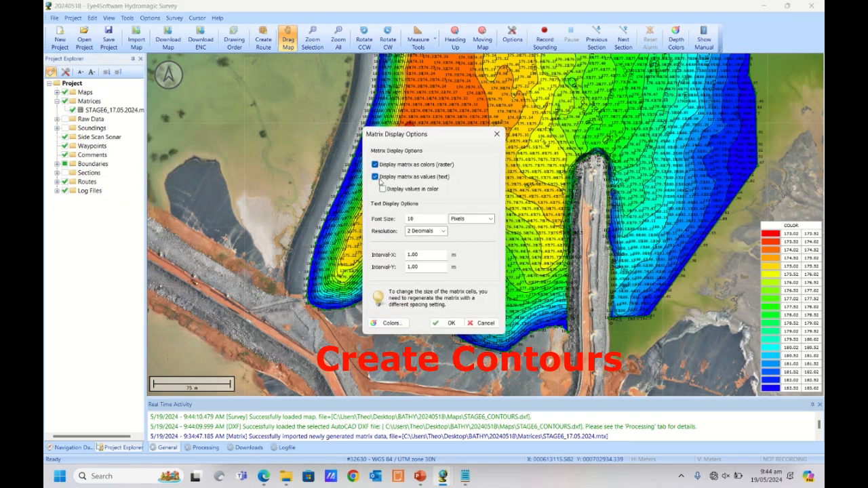
left_click(377, 178)
left_click(449, 322)
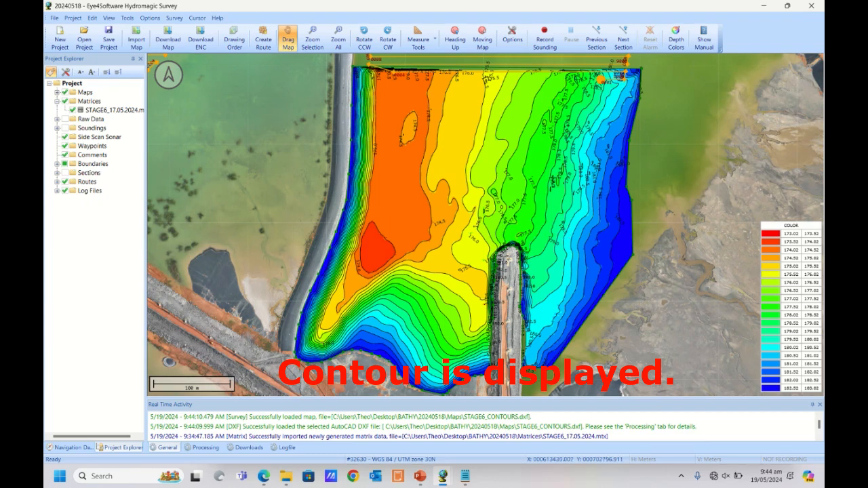
Examine the generated depth contours over the colored matrix, from the southern bay up to the northern edge.
scroll(431, 381, "up", 2)
left_click_drag(488, 99, 474, 369)
left_click_drag(535, 230, 542, 279)
scroll(553, 259, "up", 1)
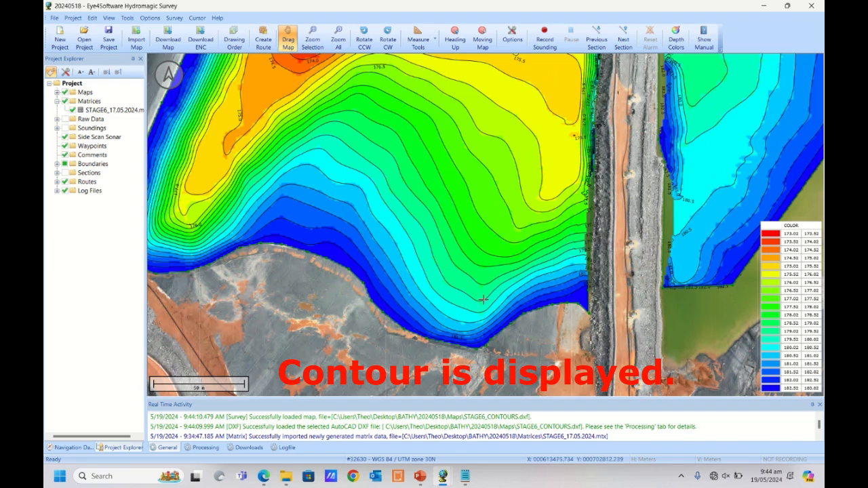
left_click_drag(456, 299, 457, 326)
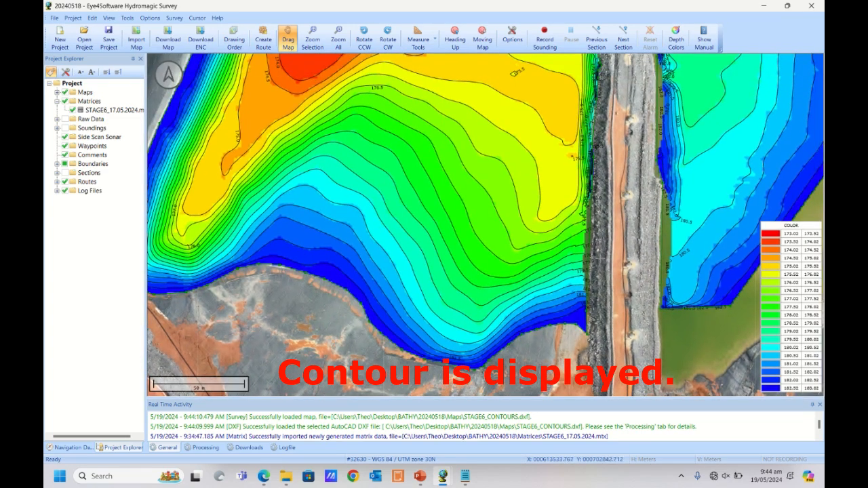
left_click_drag(371, 91, 411, 182)
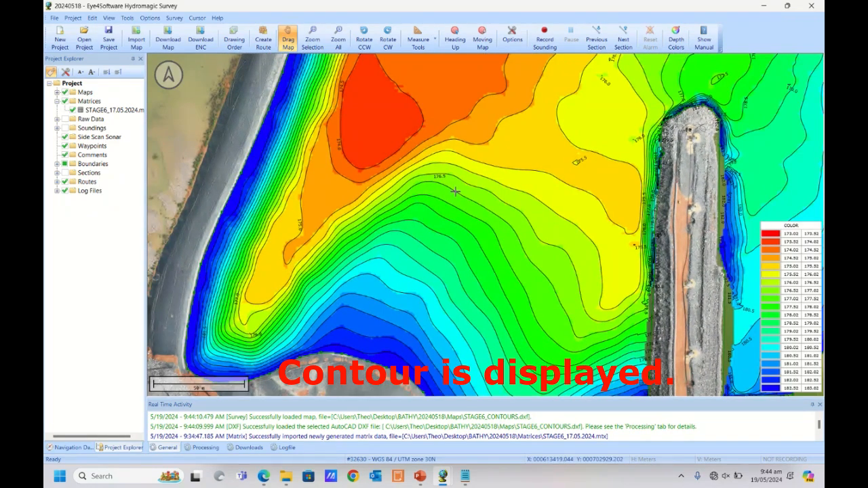
left_click_drag(455, 193, 500, 252)
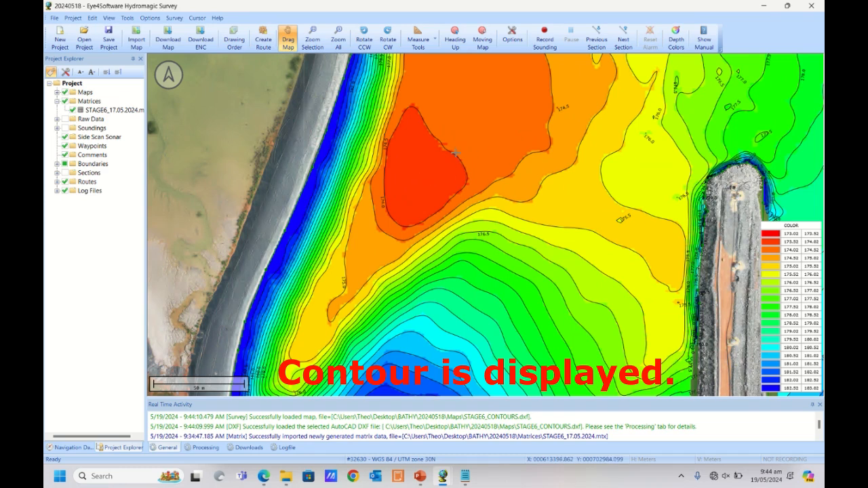
left_click_drag(453, 154, 450, 194)
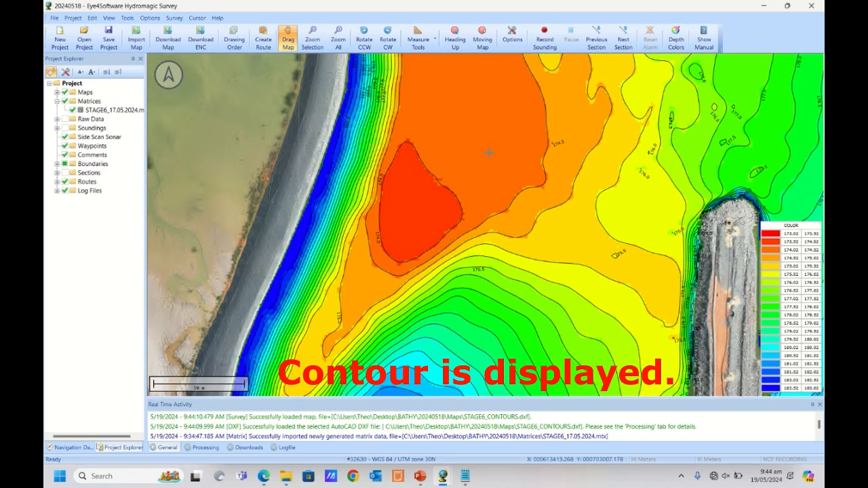
left_click_drag(596, 150, 593, 161)
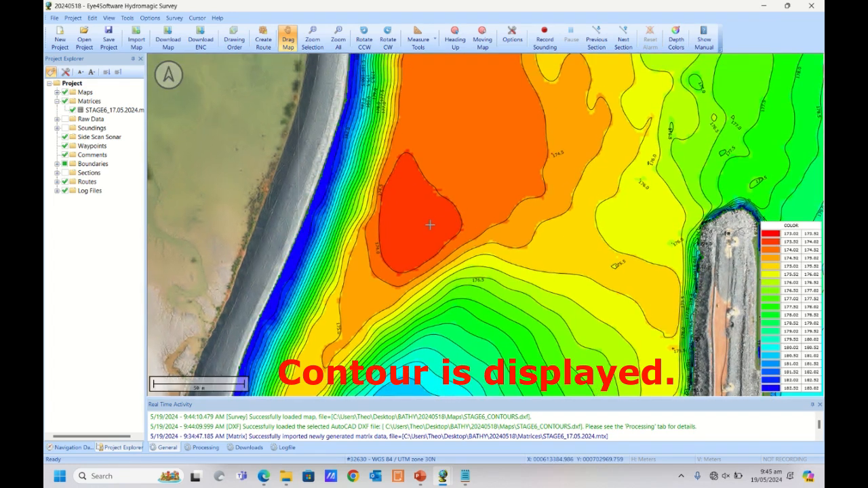
scroll(488, 221, "down", 1)
scroll(537, 210, "down", 1)
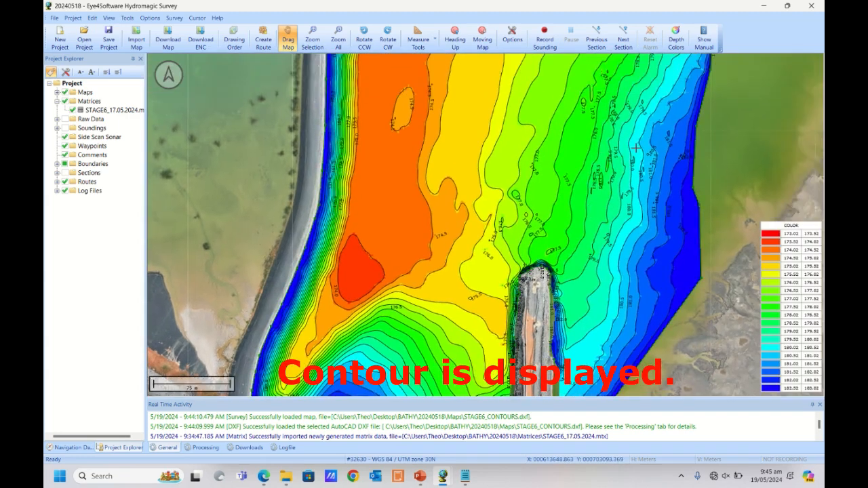
left_click_drag(635, 148, 621, 189)
scroll(620, 190, "down", 1)
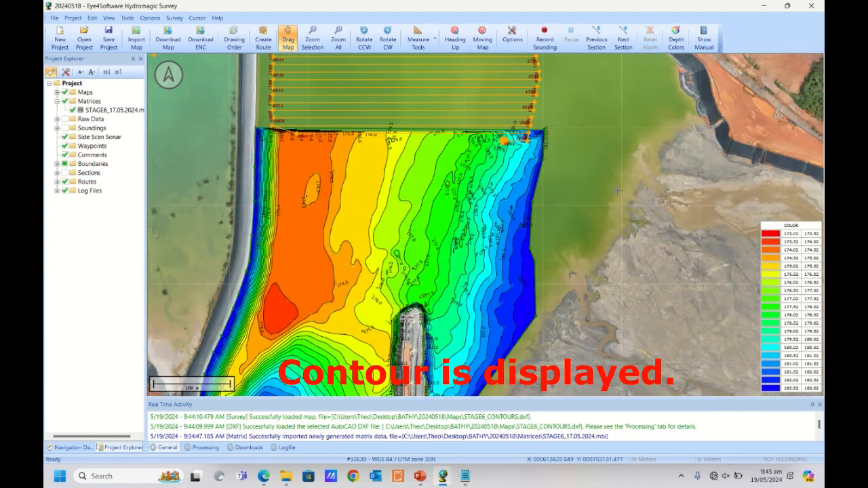
left_click_drag(477, 219, 563, 176)
left_click_drag(502, 225, 548, 198)
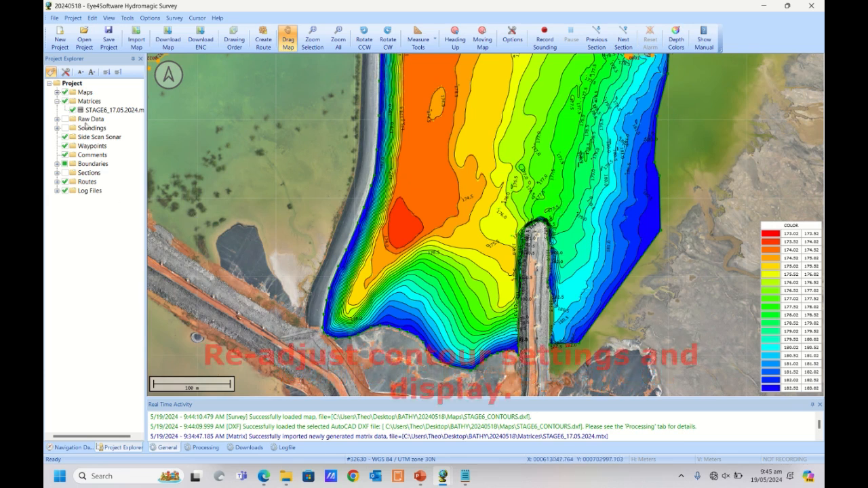
Regenerate the STAGE6_17.05.2024 matrix contours to STAGE6_CONTOURS.dxf with a smaller level interval, keeping the same range and Level 5 smoothing.
right_click(101, 111)
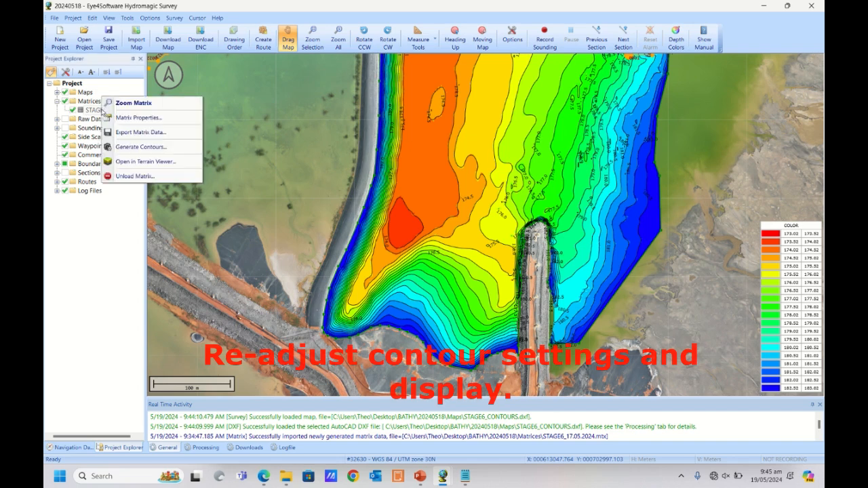
left_click(139, 146)
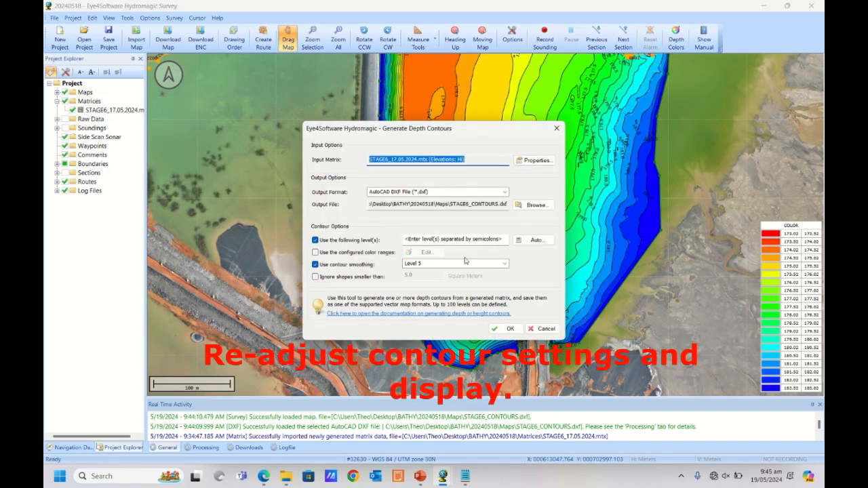
left_click(532, 241)
double_click(471, 241)
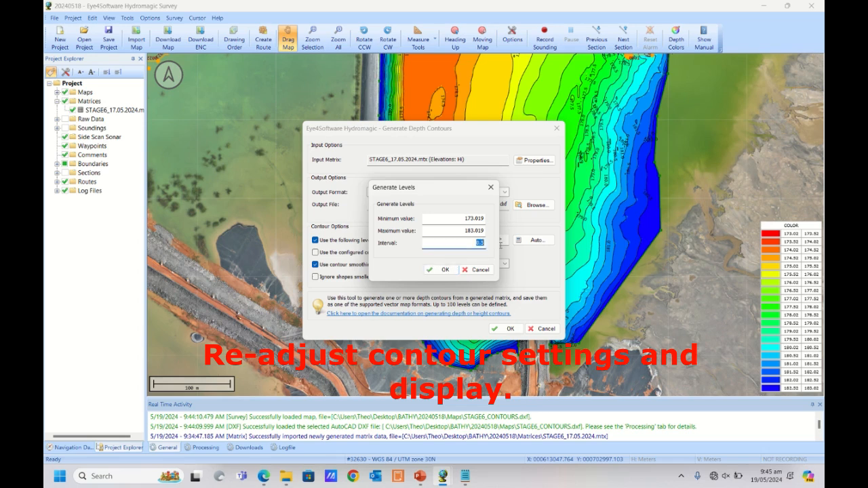
type("0")
left_click(441, 270)
left_click(503, 329)
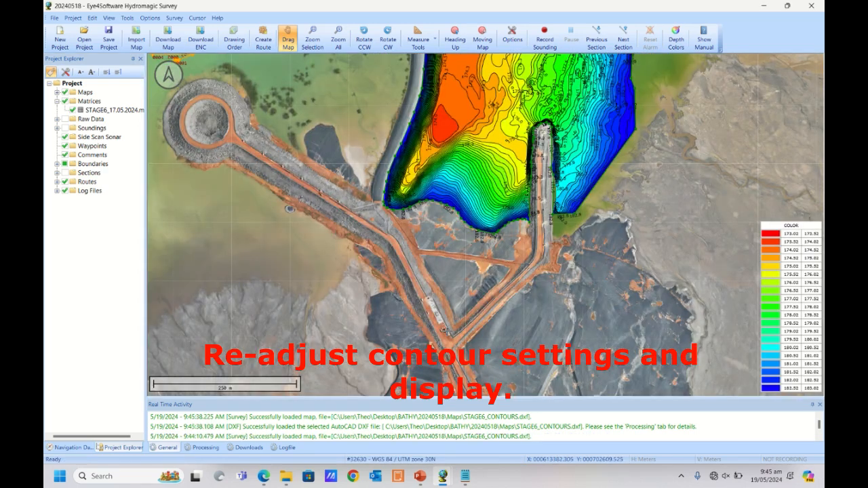
Inspect the denser contours close up along the southern shore and steep western bank, and across the whole survey area.
scroll(517, 176, "up", 3)
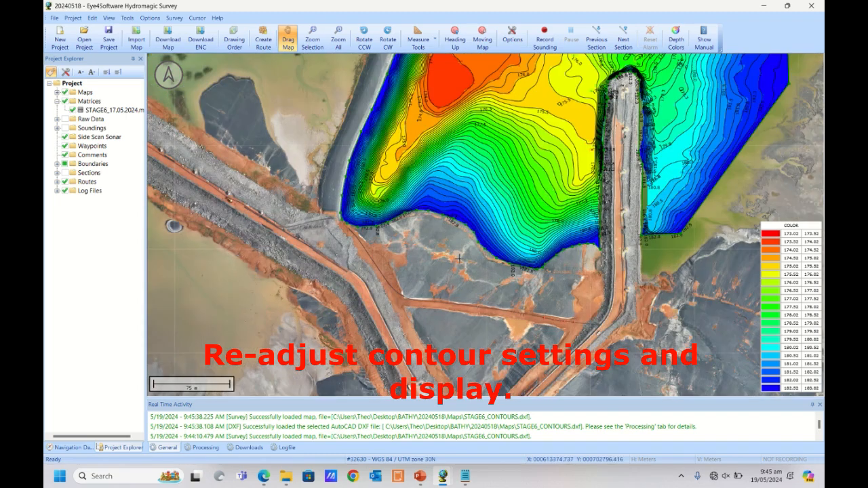
scroll(556, 223, "up", 3)
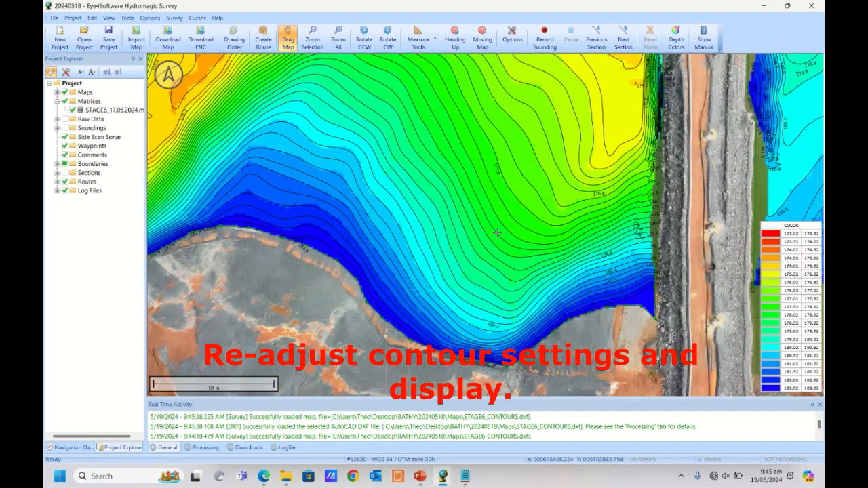
left_click_drag(373, 252, 582, 292)
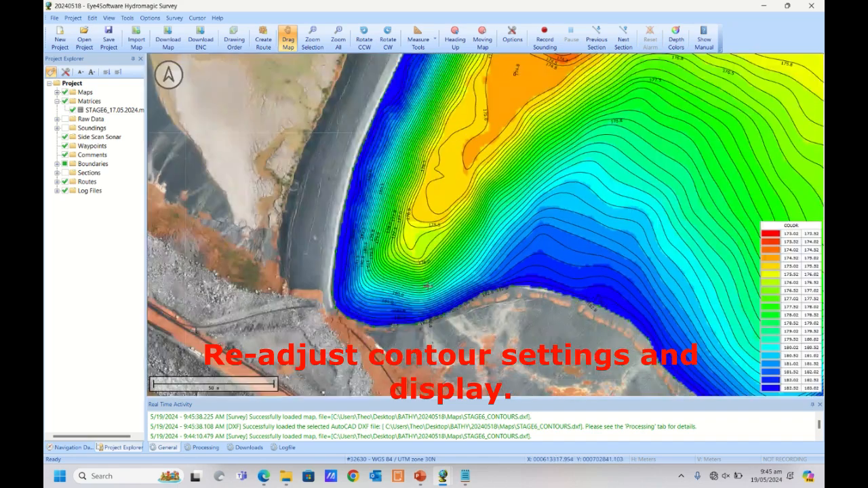
left_click_drag(396, 162, 407, 234)
left_click_drag(434, 149, 444, 179)
scroll(472, 178, "up", 5)
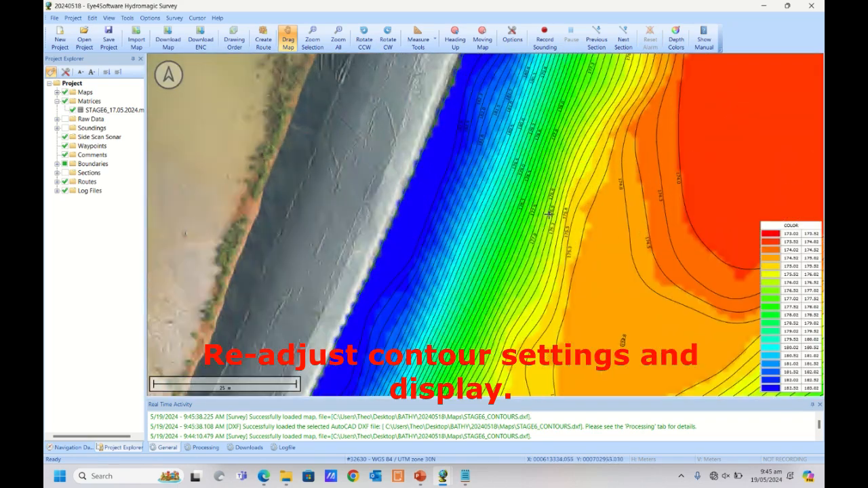
scroll(487, 244, "up", 1)
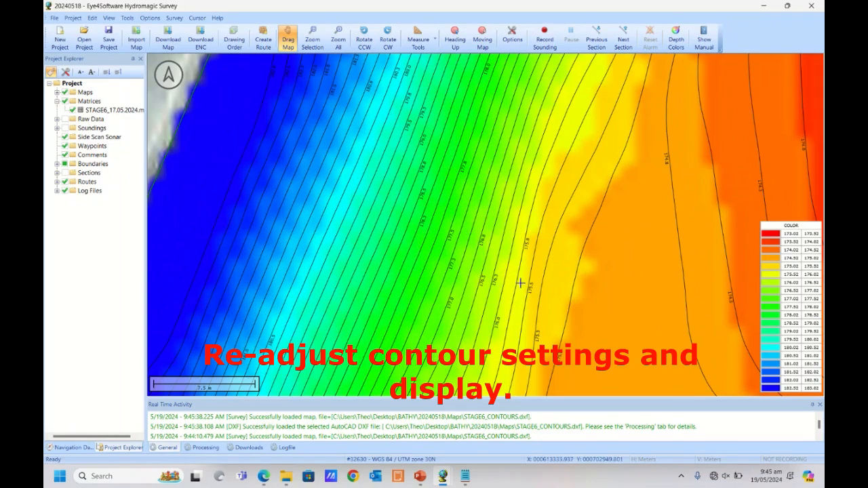
scroll(484, 255, "up", 1)
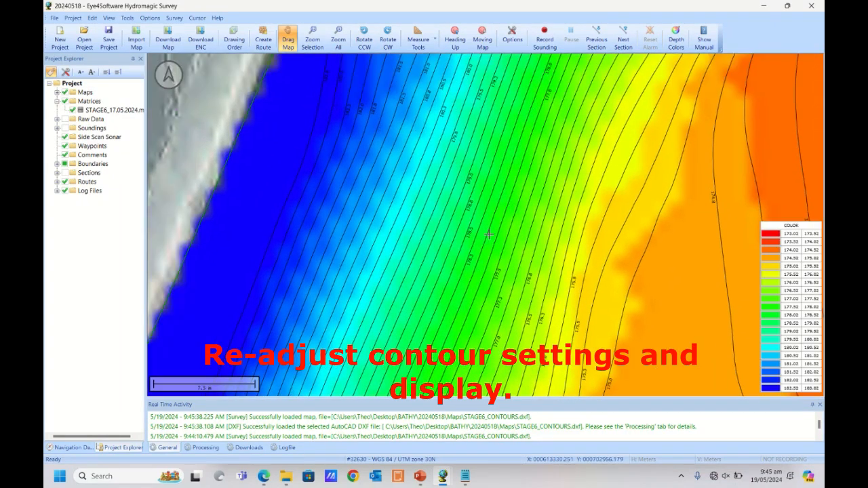
scroll(487, 192, "down", 1)
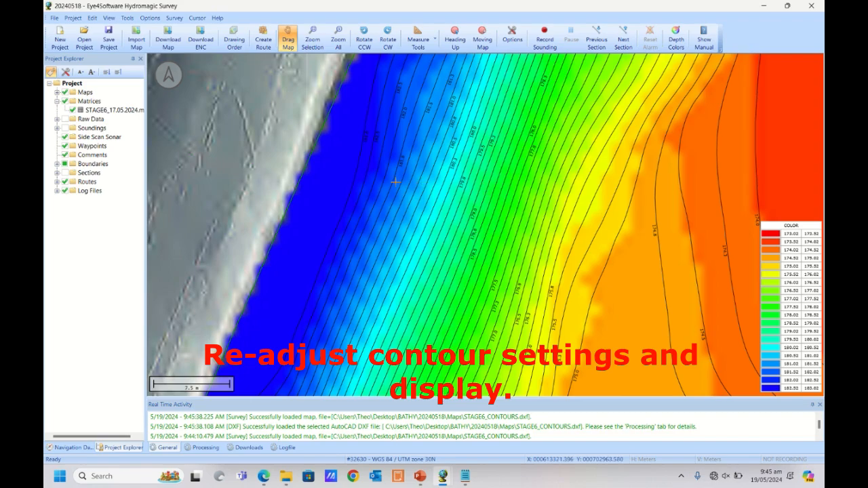
scroll(421, 182, "down", 3)
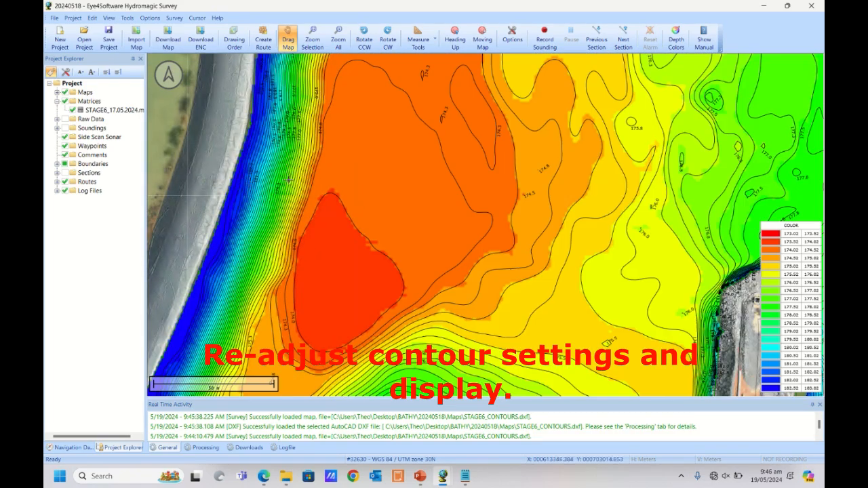
scroll(249, 182, "down", 1)
left_click_drag(607, 237, 310, 240)
scroll(310, 226, "down", 1)
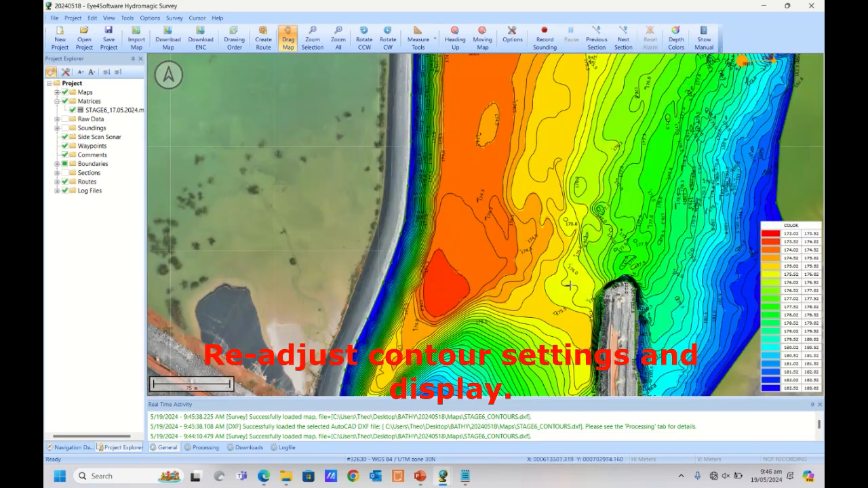
scroll(571, 284, "down", 1)
left_click_drag(609, 239, 596, 280)
scroll(574, 262, "down", 1)
scroll(562, 263, "up", 1)
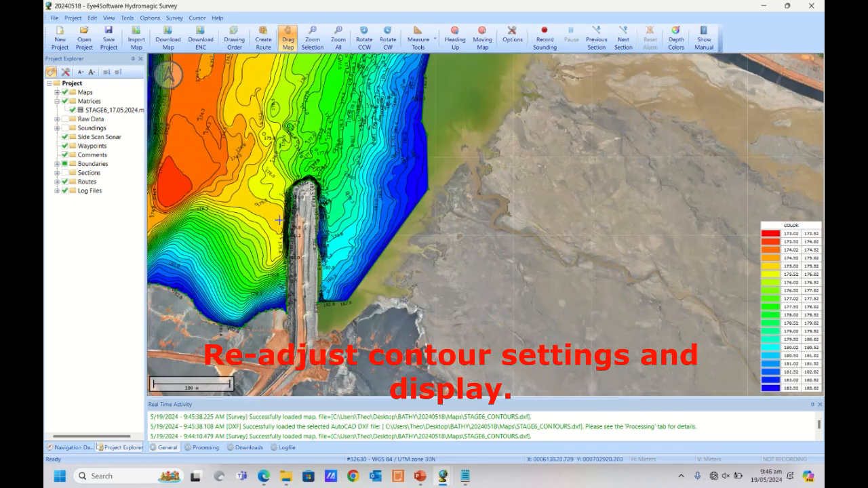
left_click_drag(278, 220, 457, 288)
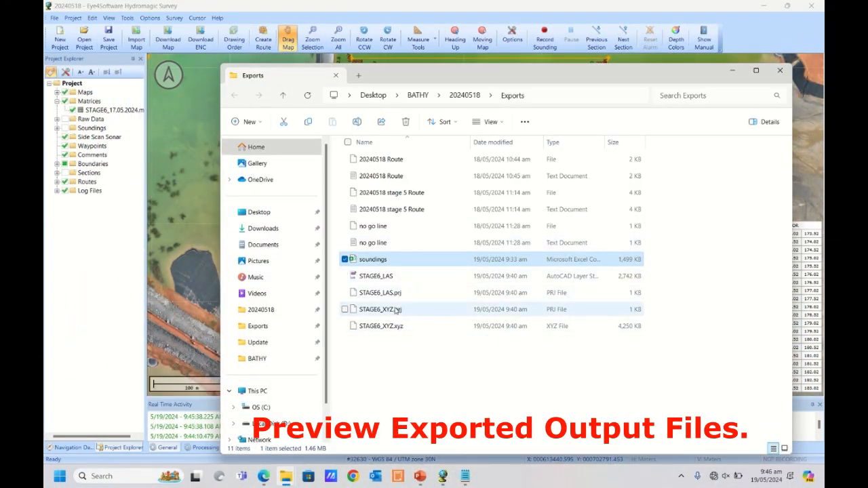
Check the exported STAGE6_CONTOURS files in the 20240518 project's Maps folder, and return to Hydromagic.
left_click(464, 94)
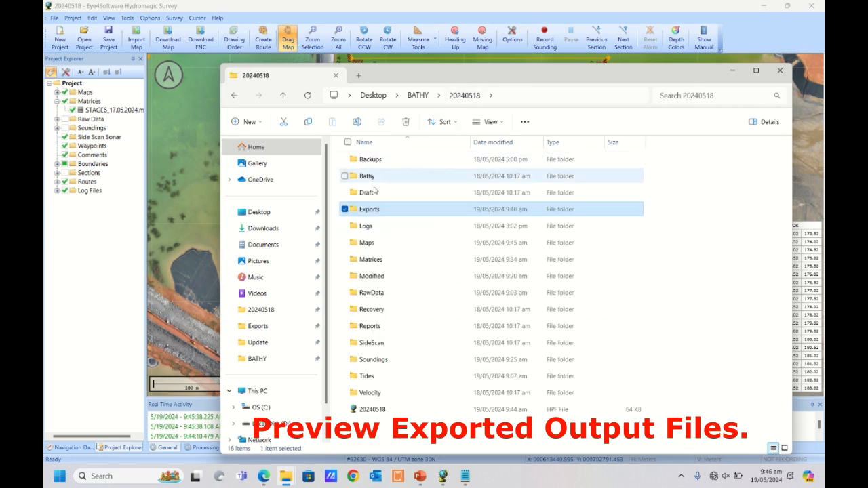
double_click(377, 242)
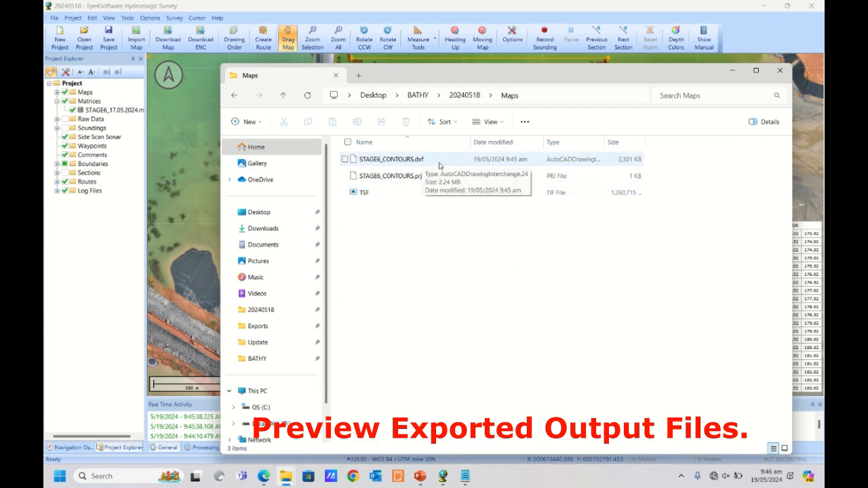
left_click(461, 8)
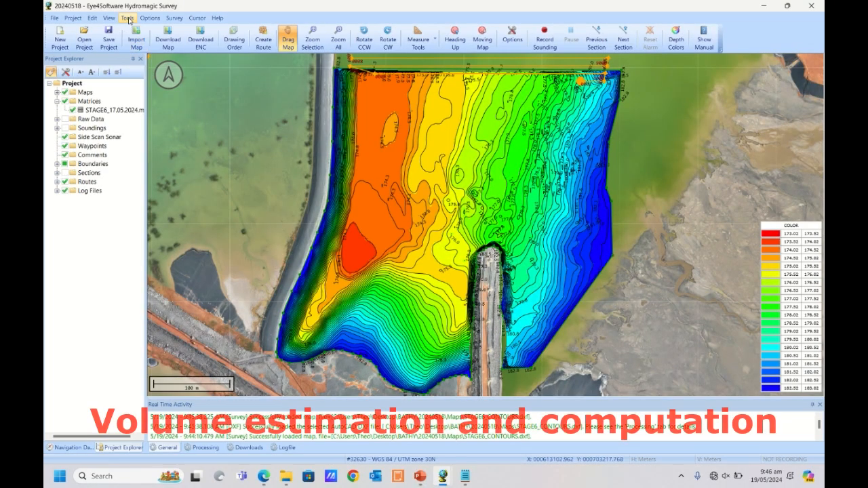
Start a matrix volume calculation with STAGE6_17.05.2024.mtx as the sounding matrix (Matrix 1).
left_click(127, 18)
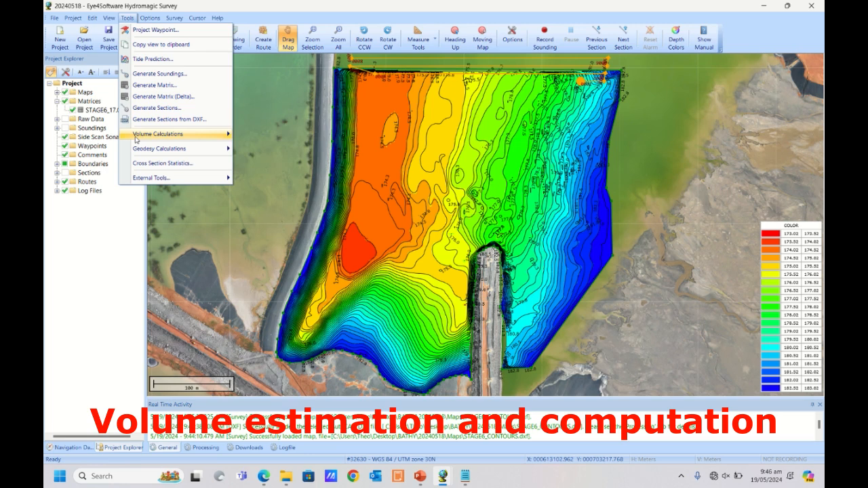
mouse_move(140, 138)
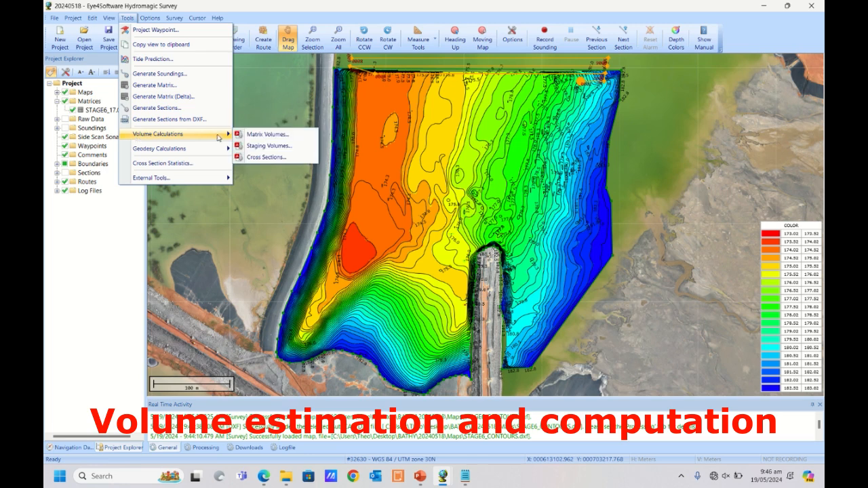
left_click(284, 136)
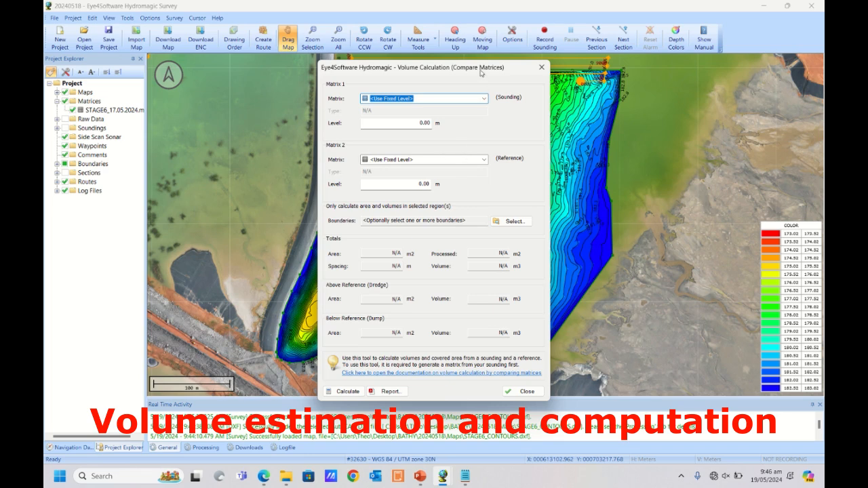
left_click_drag(480, 72, 494, 53)
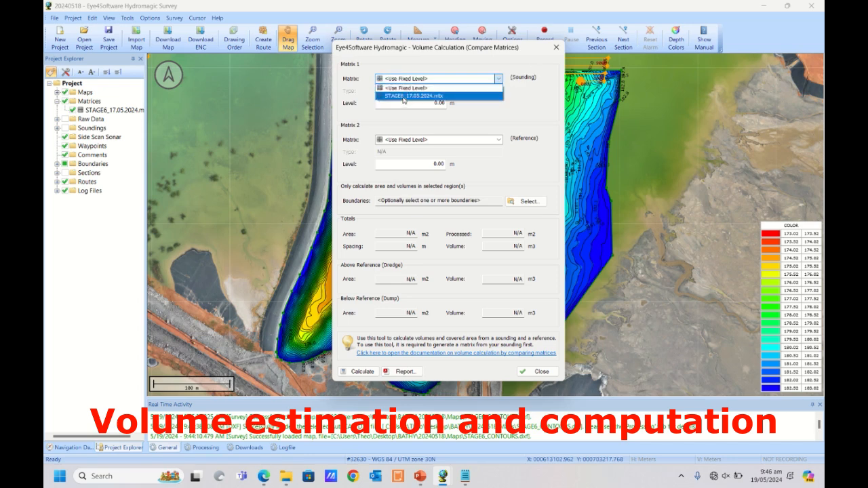
left_click(407, 97)
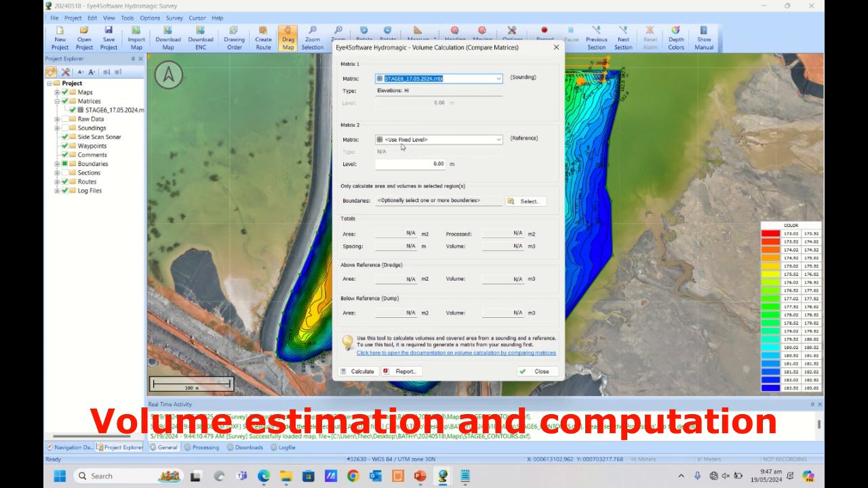
Enter 183.019 m as the fixed reference level for Matrix 2 and restrict the volume calculation to boundary BOUNDARY0001.
double_click(429, 163)
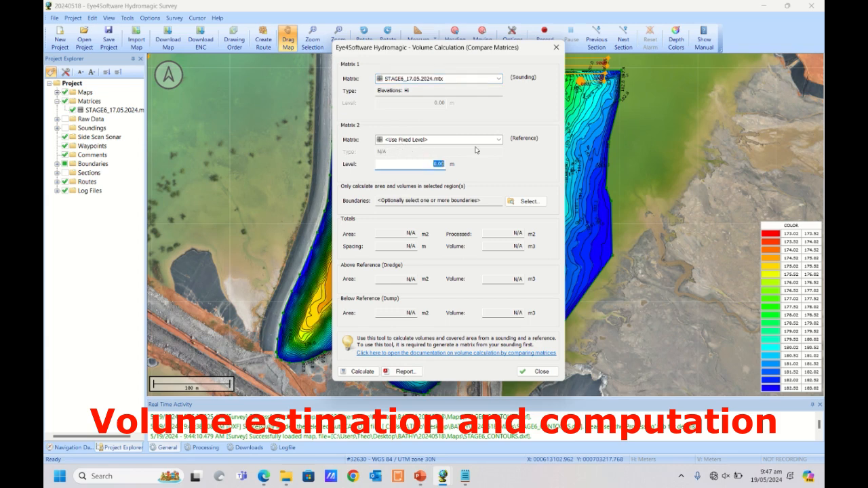
type("183.018")
left_click(528, 202)
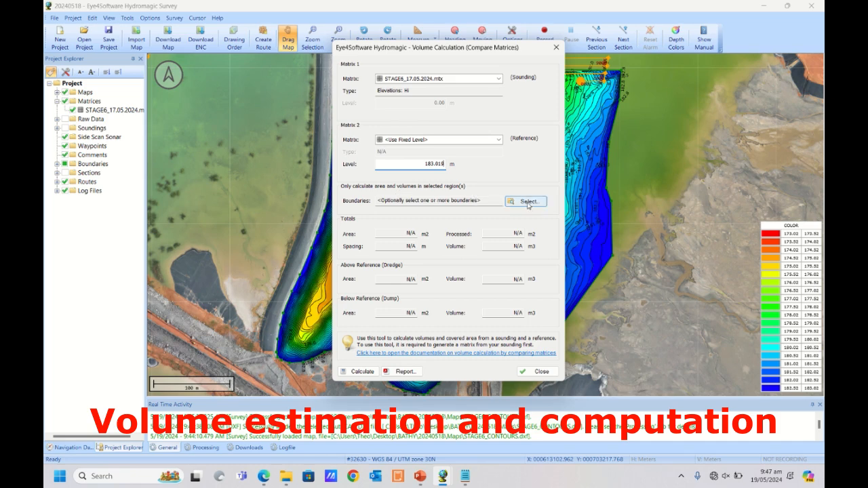
left_click(378, 151)
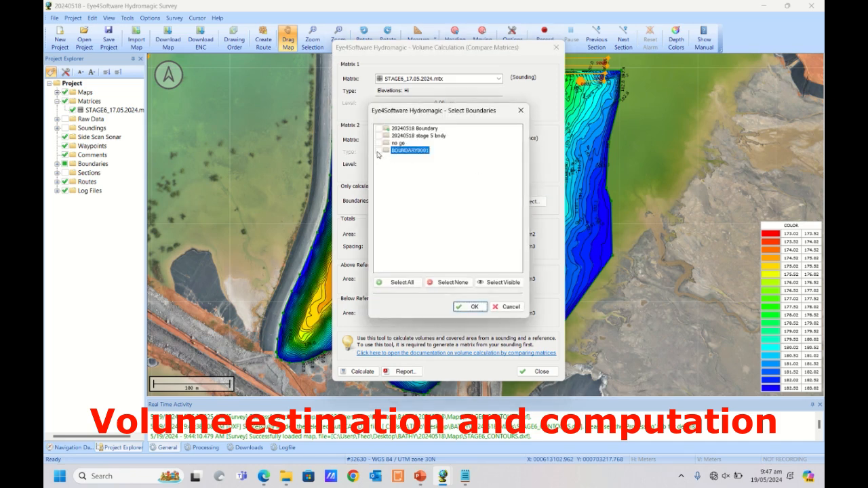
left_click(474, 307)
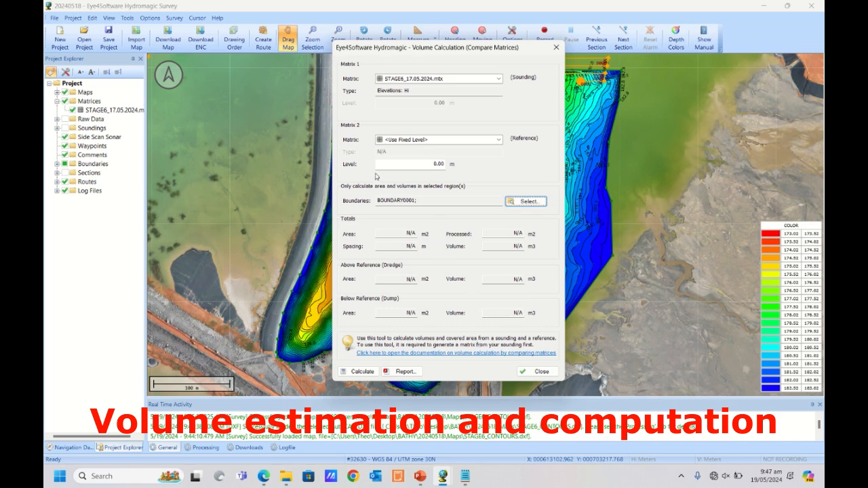
Re-enter the fixed reference level as 183.019 m and calculate the volumes within the selected boundary.
double_click(433, 164)
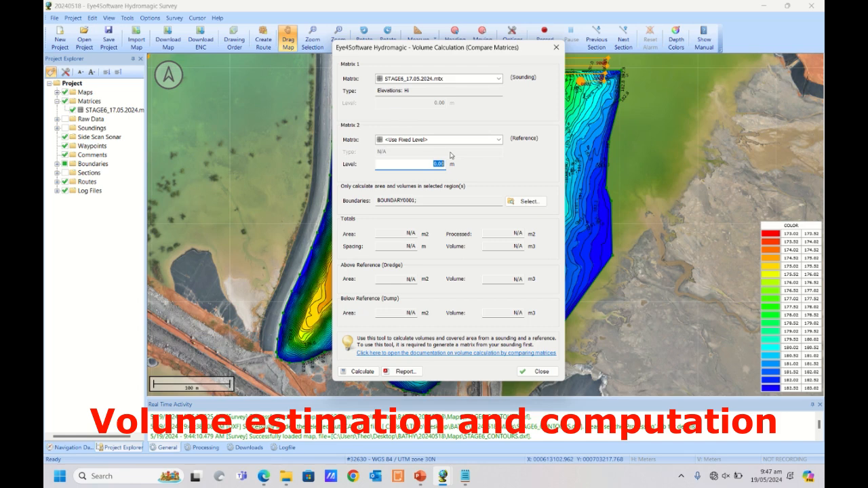
type("183.019")
left_click(362, 372)
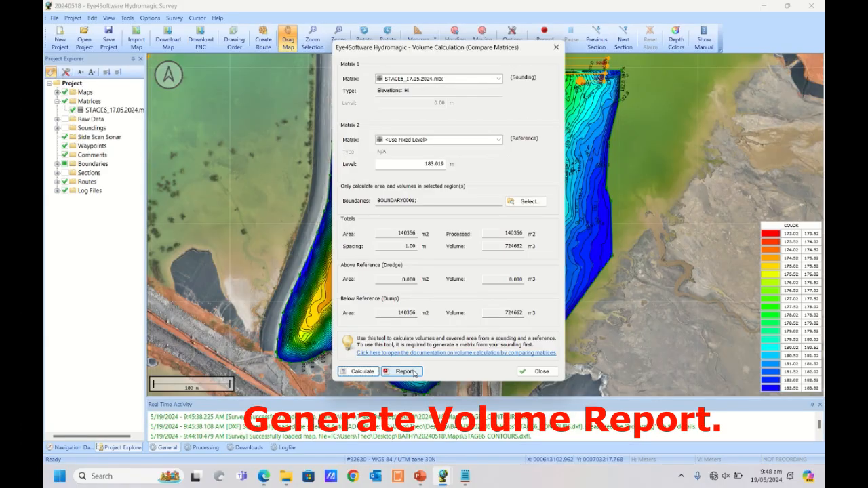
Save the volume report as a PDF named STAGE6_17.05.2024 in the project's Reports folder and close the volume calculation.
left_click(413, 372)
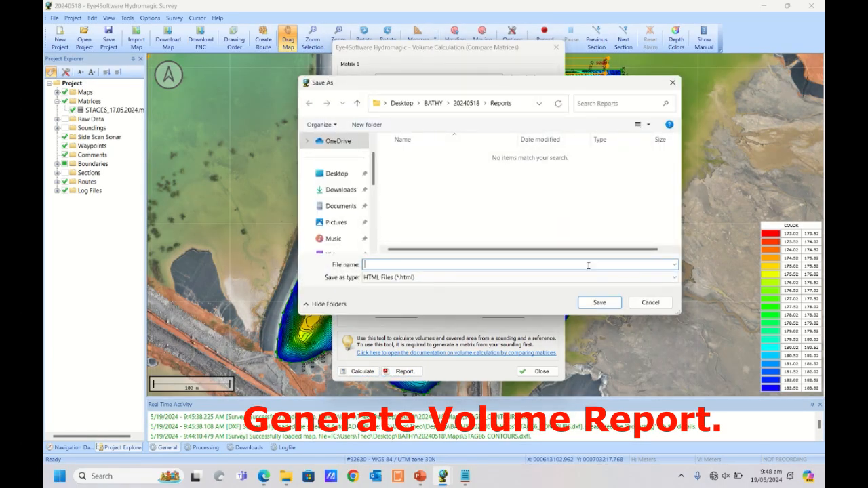
left_click(420, 278)
left_click(433, 296)
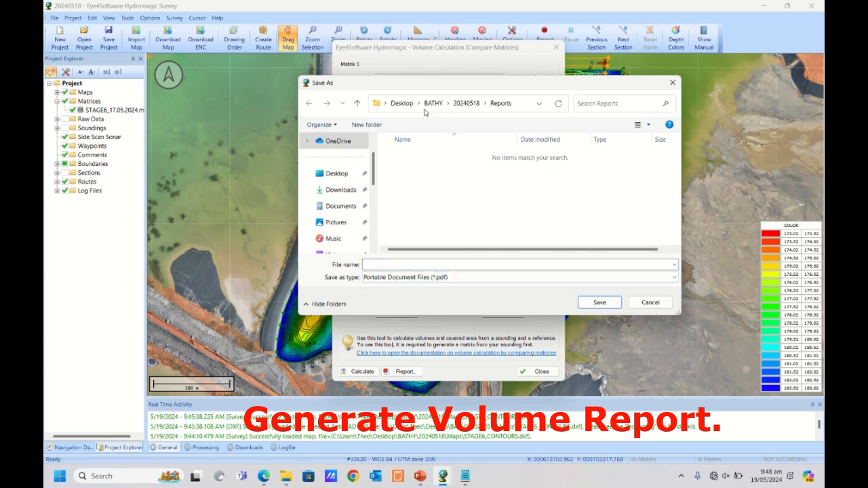
left_click(423, 264)
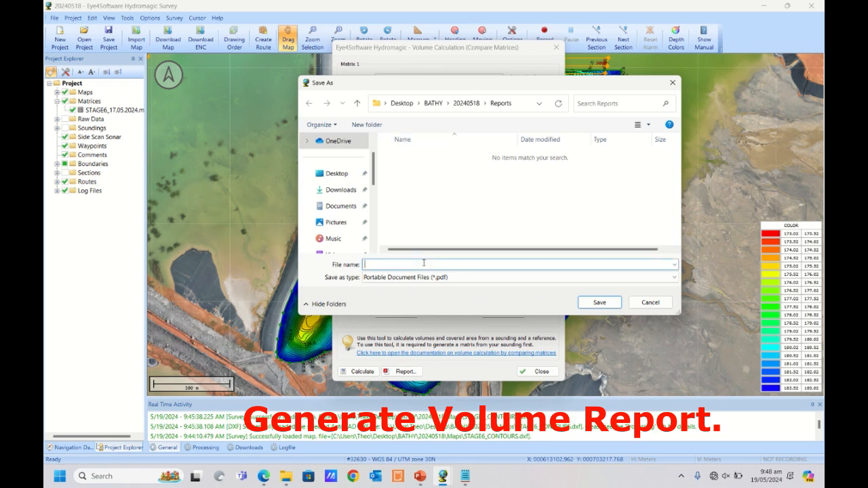
type("STA")
type("/")
left_click(589, 303)
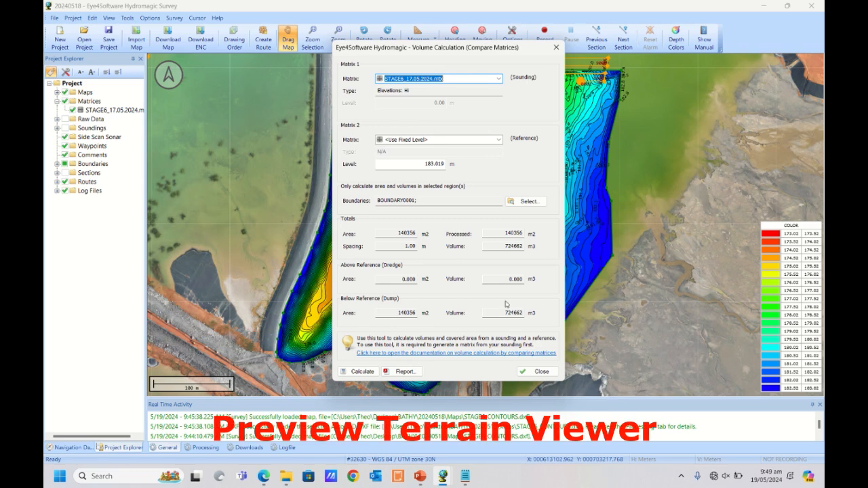
left_click(554, 49)
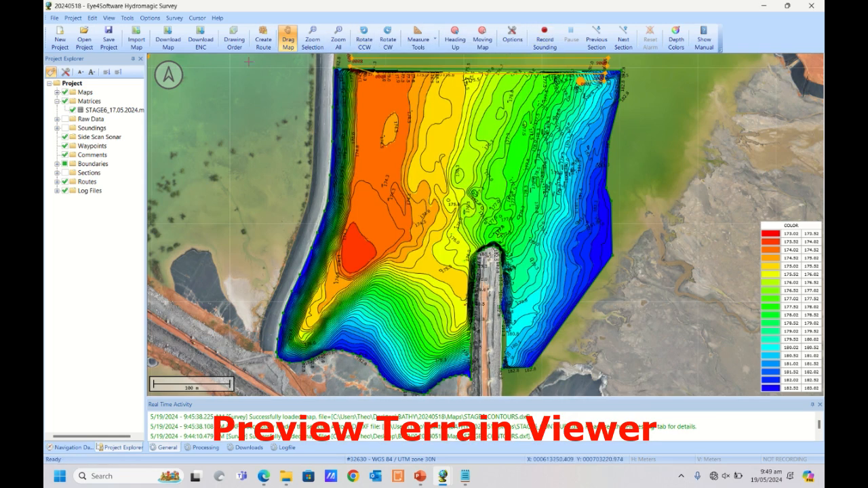
Open the STAGE6_17.05.2024 matrix in Terrain Viewer and examine the 3D bed surface from several angles and up close.
right_click(119, 111)
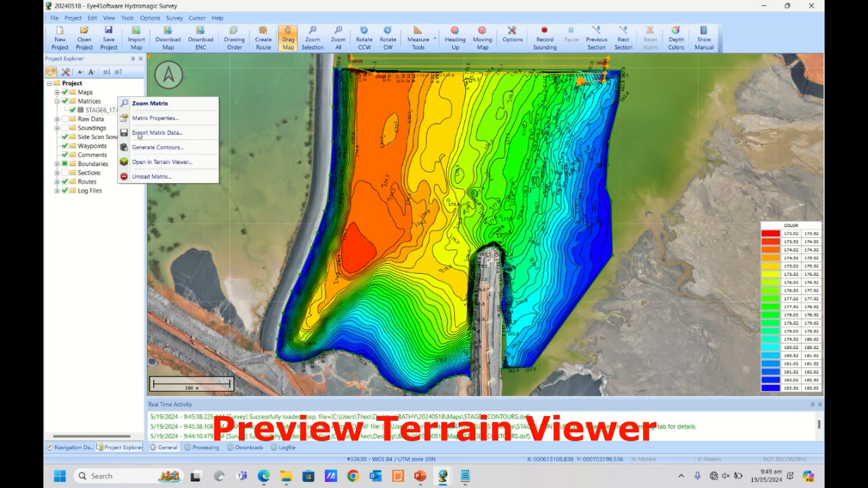
left_click(163, 163)
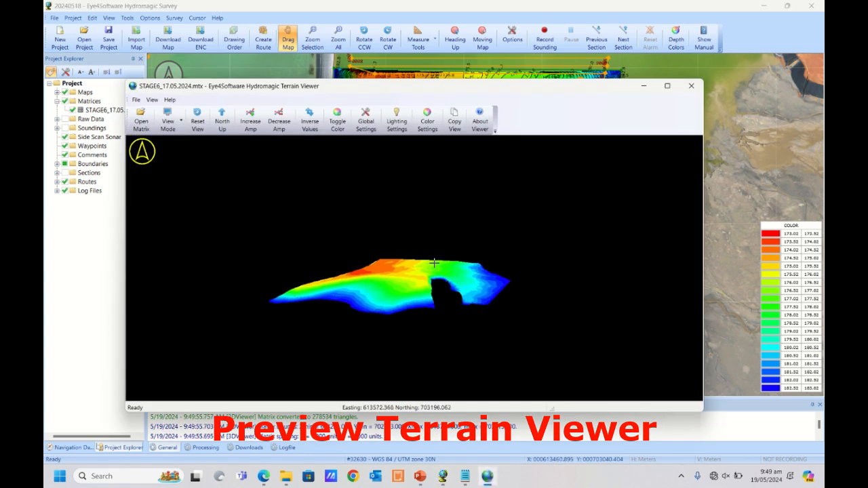
left_click_drag(438, 284, 338, 314)
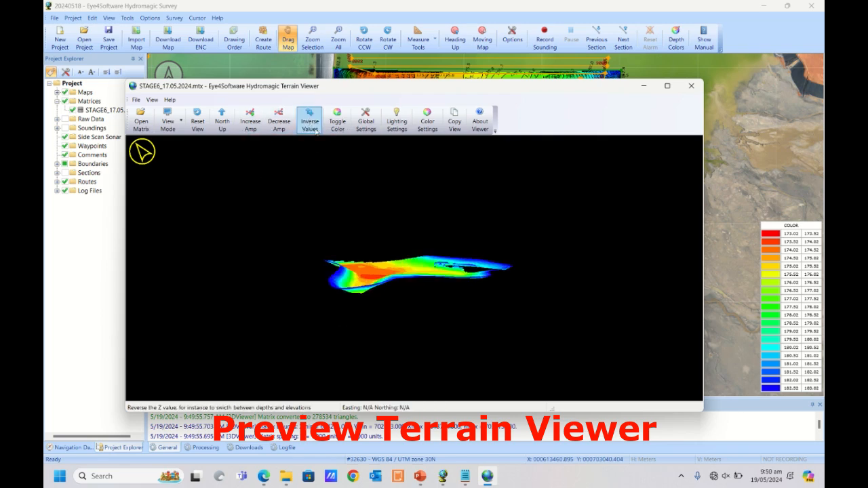
left_click_drag(431, 279, 466, 287)
left_click_drag(447, 316, 493, 288)
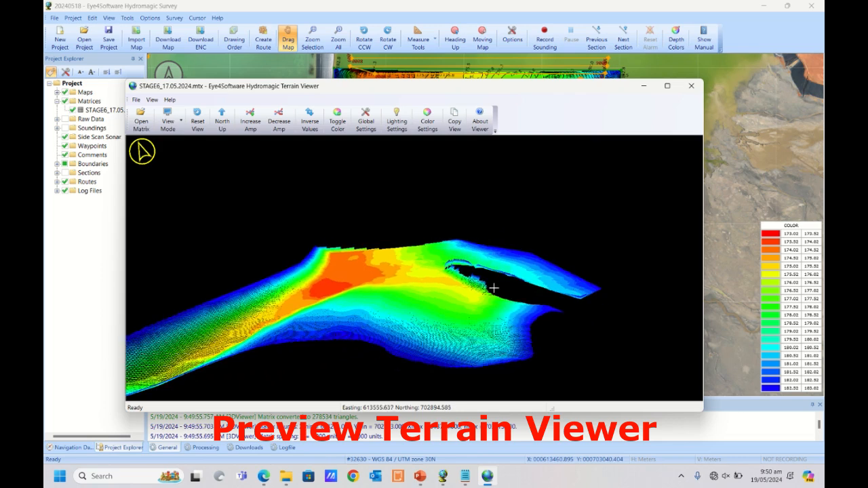
left_click_drag(437, 273, 427, 278)
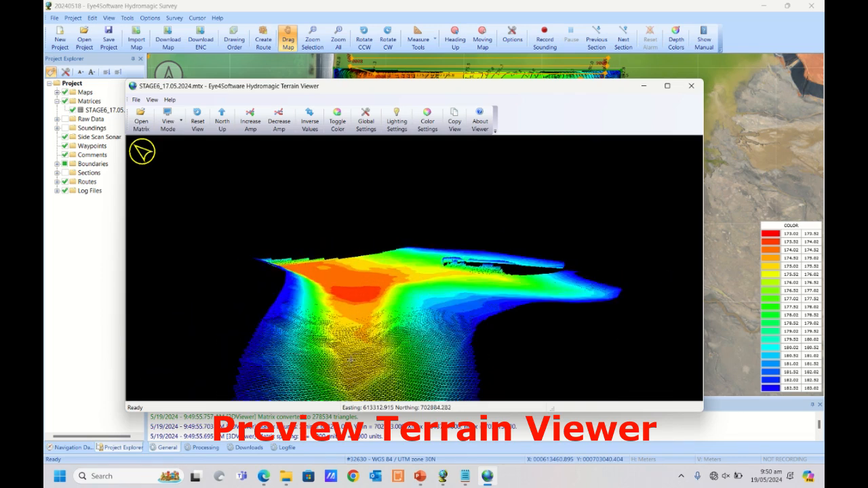
left_click_drag(328, 267, 496, 328)
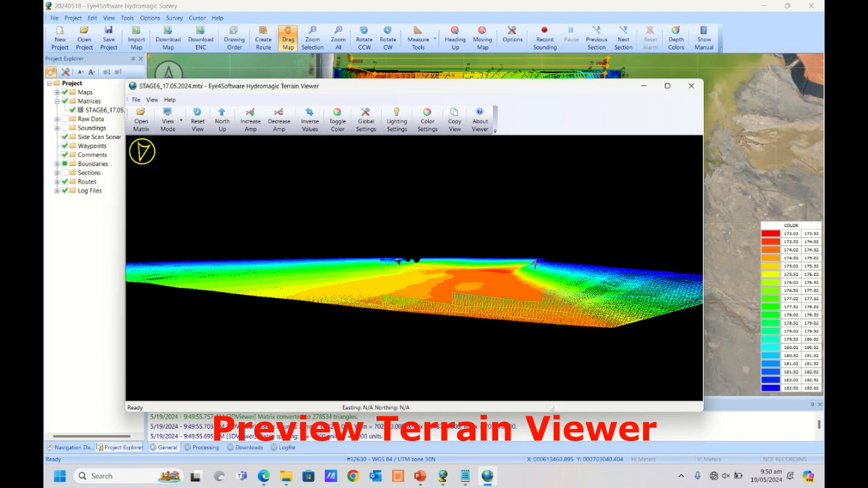
mouse_move(349, 300)
left_mouse_down()
mouse_move(372, 304)
mouse_move(351, 305)
left_mouse_up()
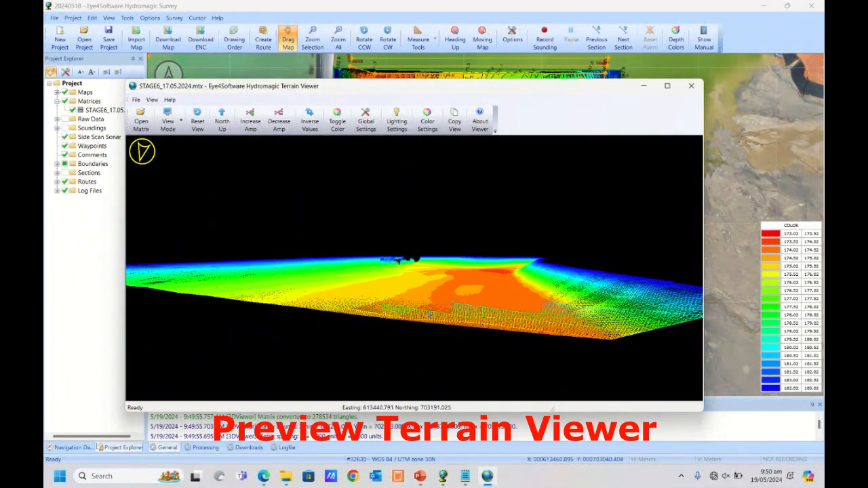
scroll(429, 316, "up", 1)
left_click_drag(542, 310, 517, 313)
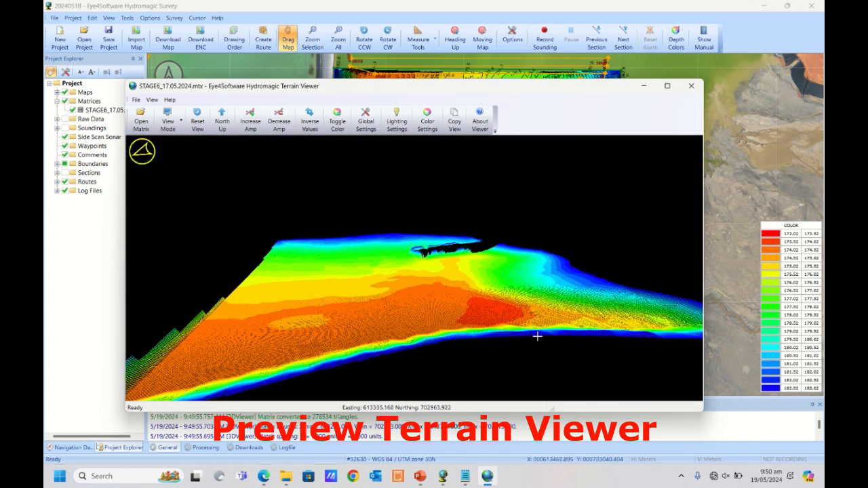
Compare the 3D terrain surface with inverted and original Z values.
left_click(313, 120)
left_click_drag(333, 179, 361, 270)
left_click(310, 124)
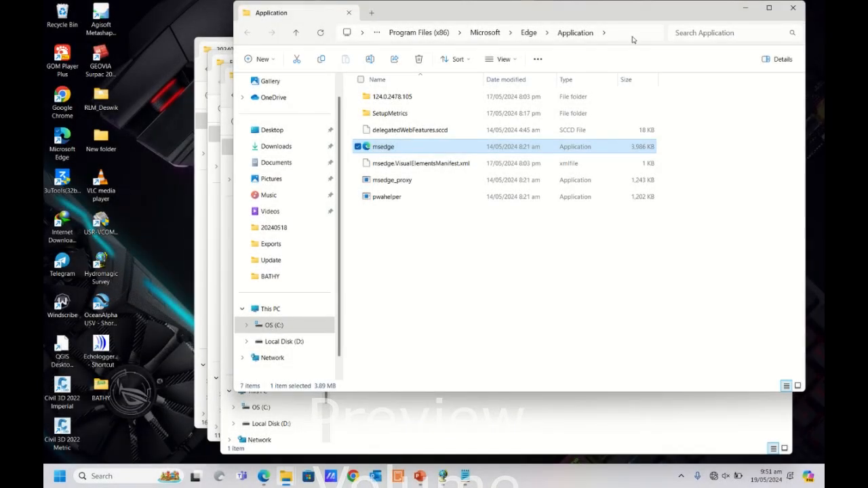
Copy the path of Microsoft Edge's Application folder in File Explorer.
left_click(564, 34)
right_click(534, 39)
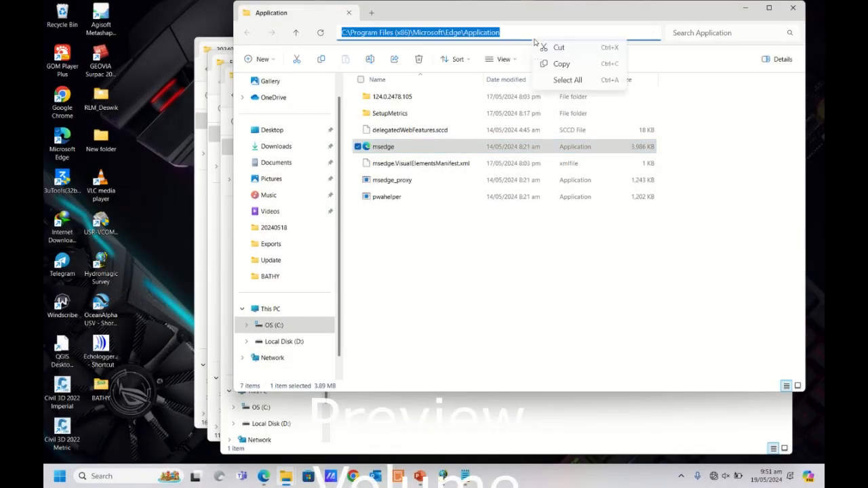
left_click(560, 64)
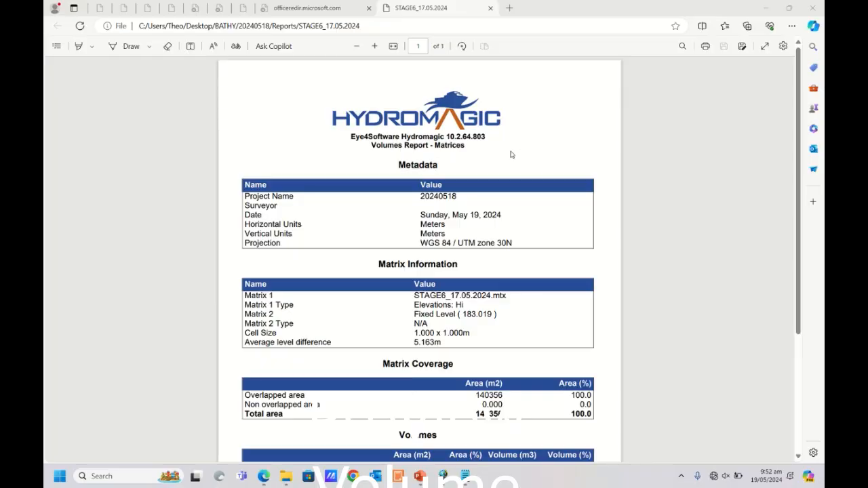
Review the matrix information, coverage and volumes tables in the STAGE6_17.05.2024 PDF report in Microsoft Edge.
scroll(515, 151, "down", 1)
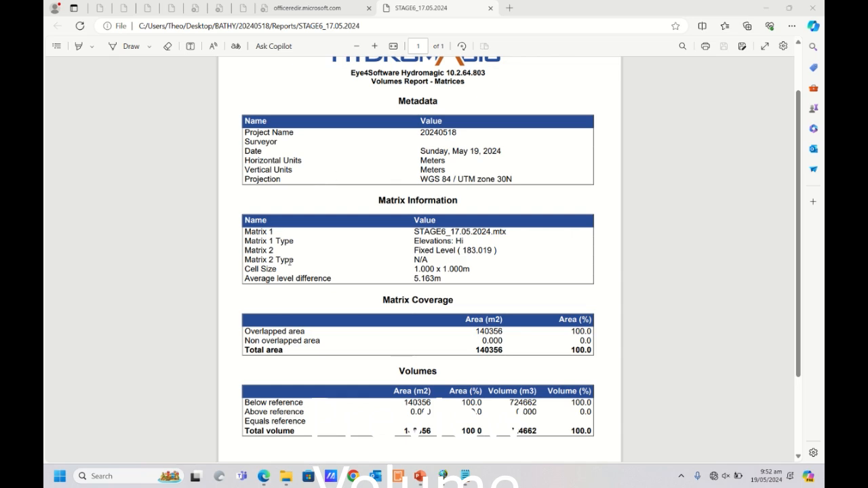
scroll(290, 261, "down", 2)
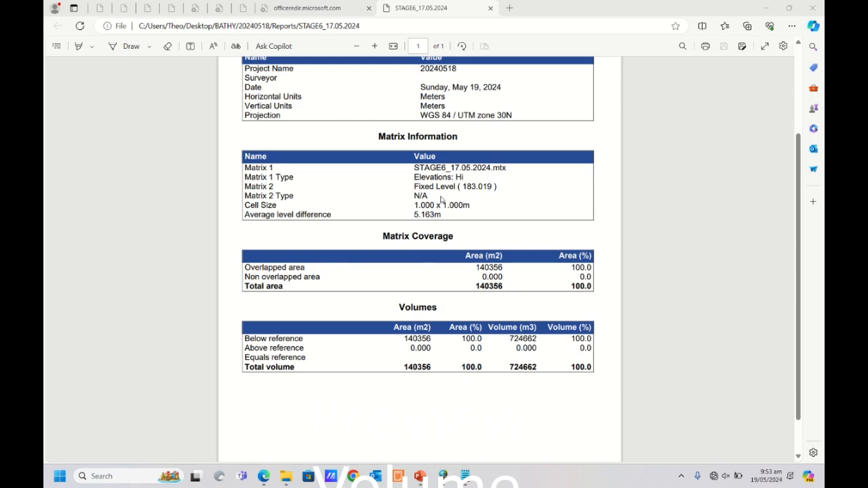
mouse_move(356, 8)
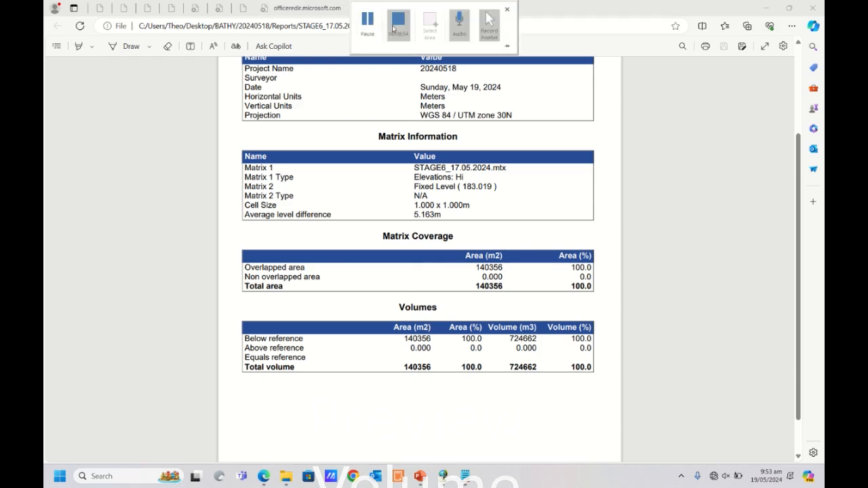
left_click(398, 27)
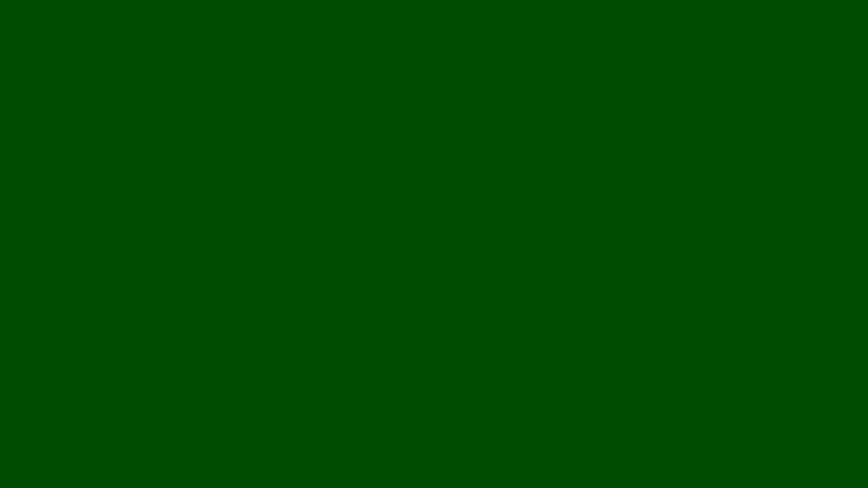